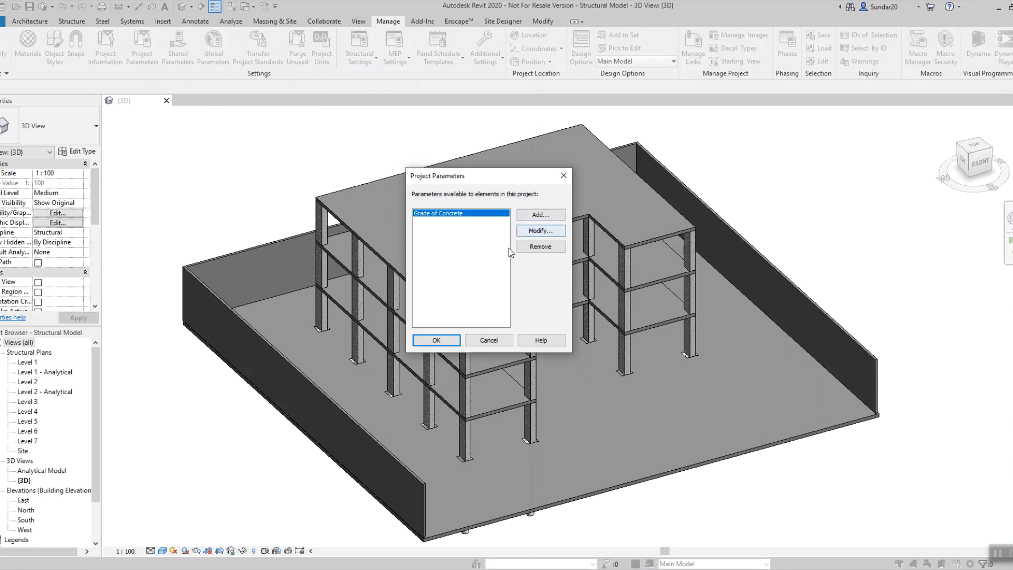
# - Remove the existing Grade of Concrete parameter from the project parameters and confirm its deletion
pyautogui.click(524, 247)
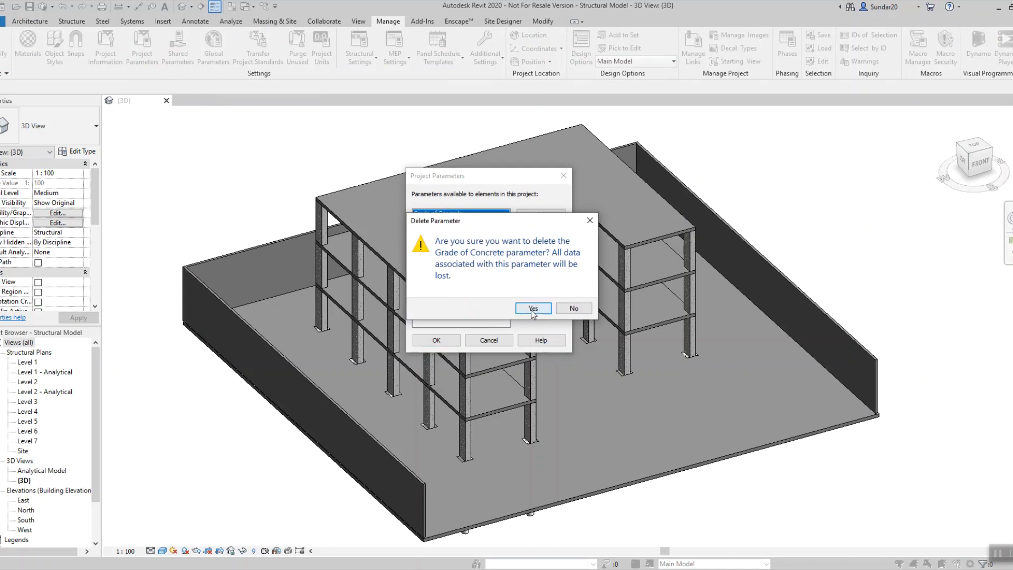
pyautogui.click(530, 306)
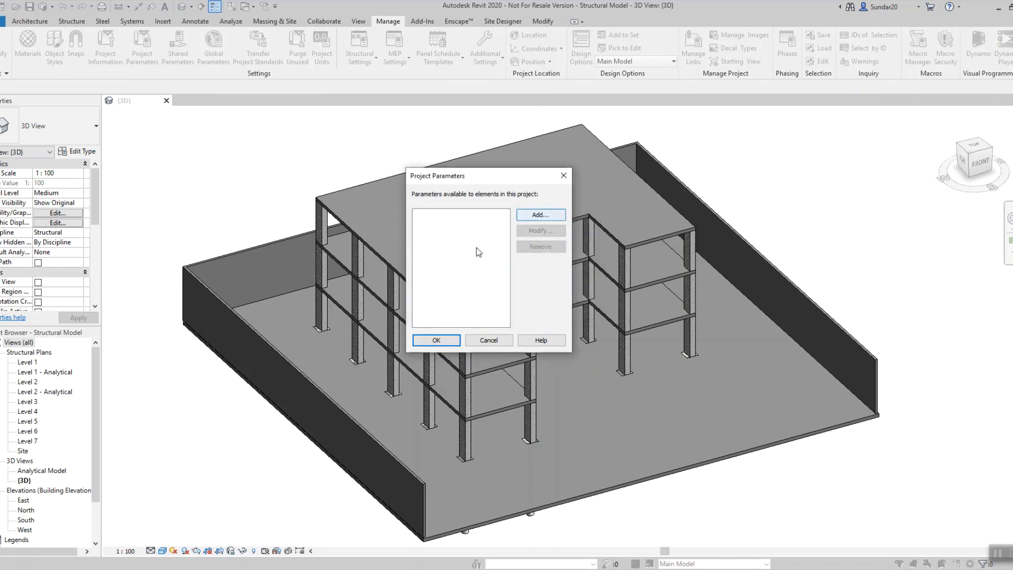
# - Start a new project parameter and filter its category list to the Structure discipline only
pyautogui.click(525, 214)
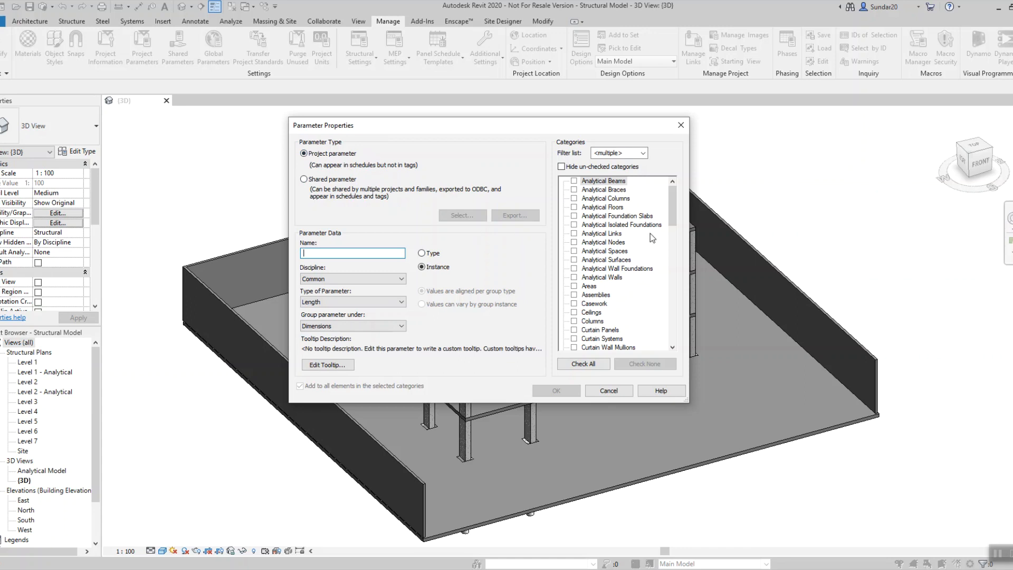
pyautogui.moveTo(671, 209)
pyautogui.mouseDown()
pyautogui.moveTo(680, 339)
pyautogui.moveTo(679, 197)
pyautogui.mouseUp()
pyautogui.click(643, 153)
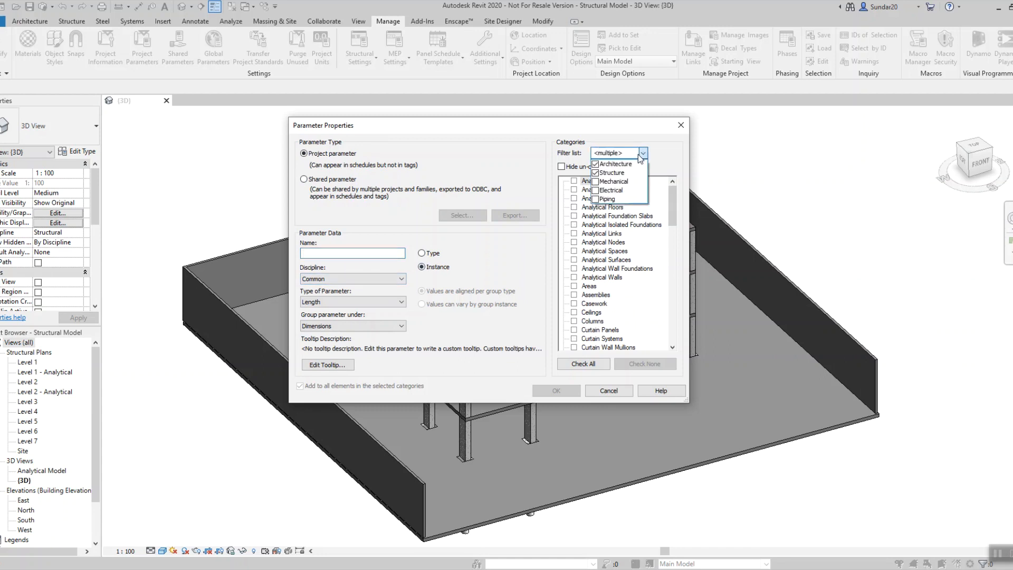
pyautogui.click(595, 164)
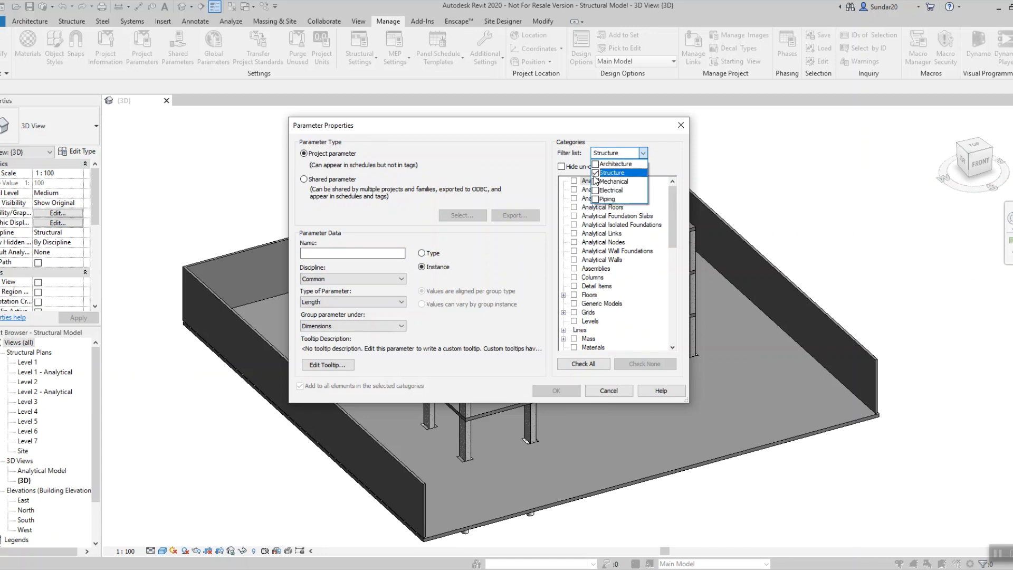
pyautogui.click(666, 165)
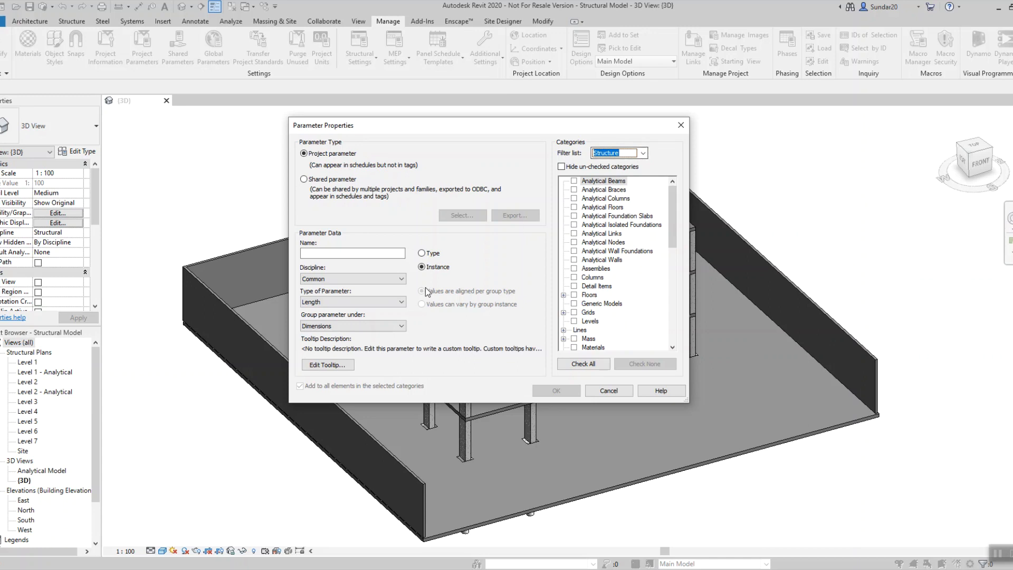
# - Name the new parameter Grade Of Concrete and make it a type parameter
pyautogui.click(359, 253)
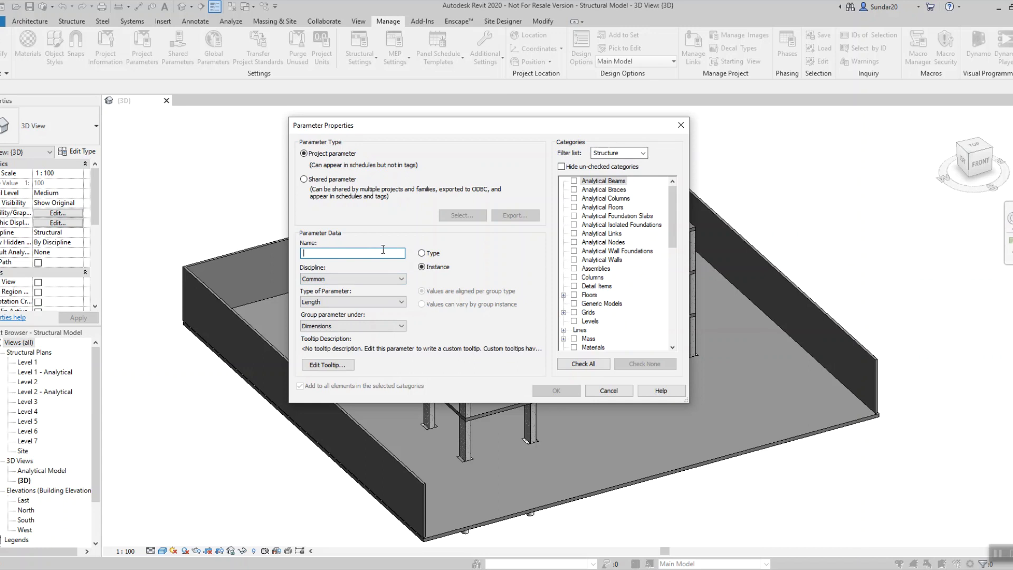
pyautogui.write('Grade Of Concrete')
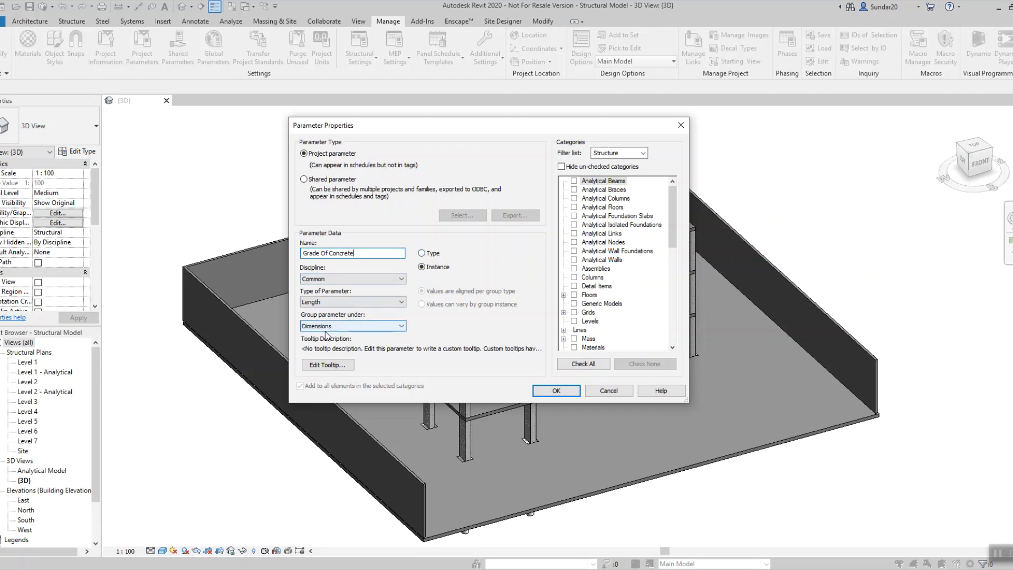
pyautogui.click(431, 254)
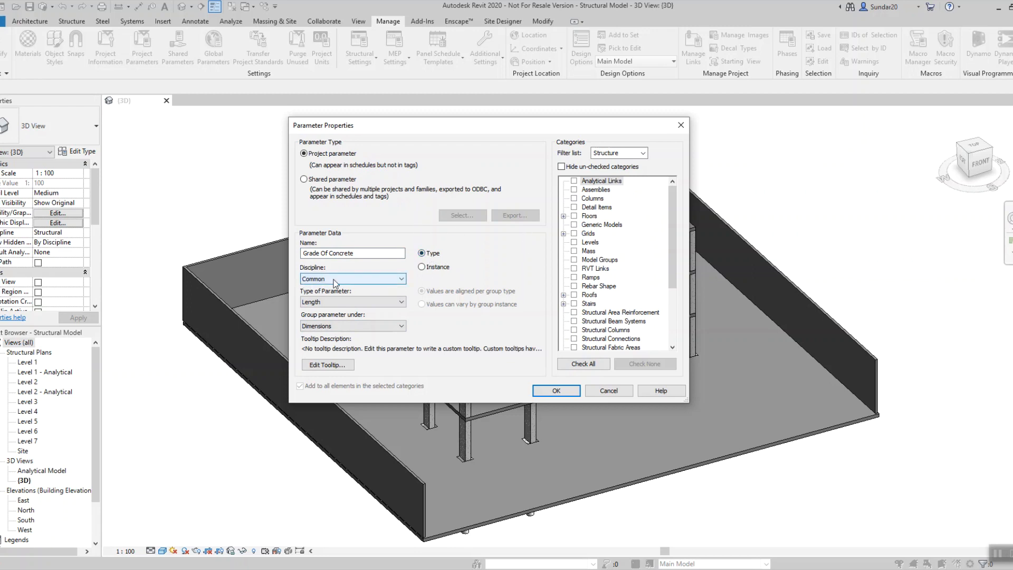
# - Set the type of parameter to Text and group it under Materials and Finishes
pyautogui.click(332, 302)
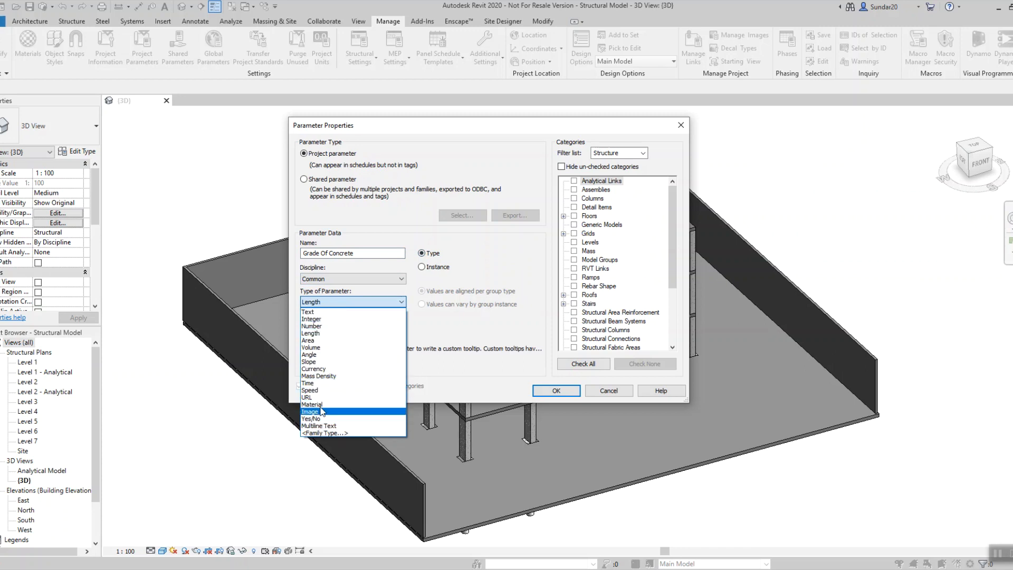
pyautogui.click(325, 312)
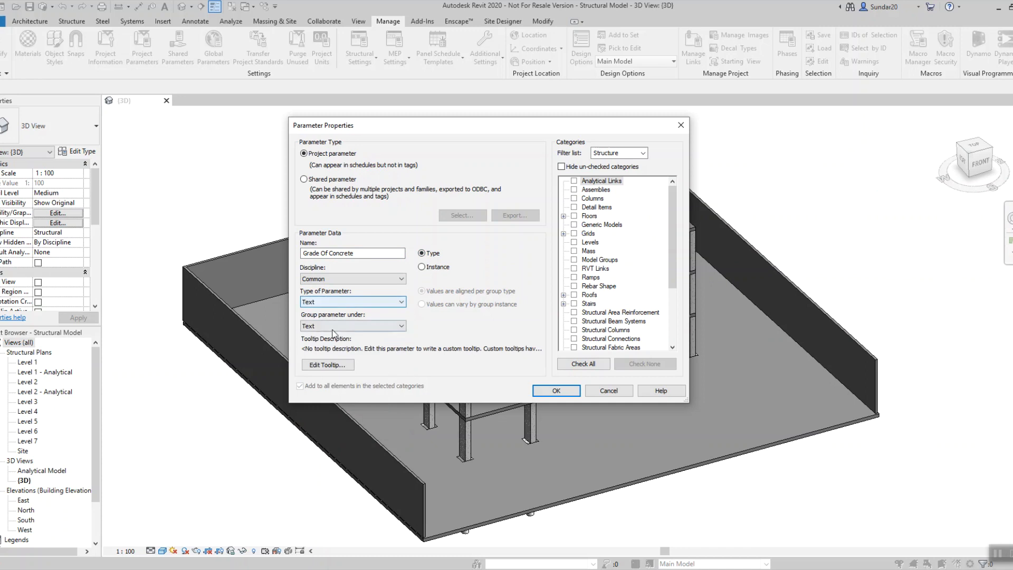
pyautogui.click(334, 325)
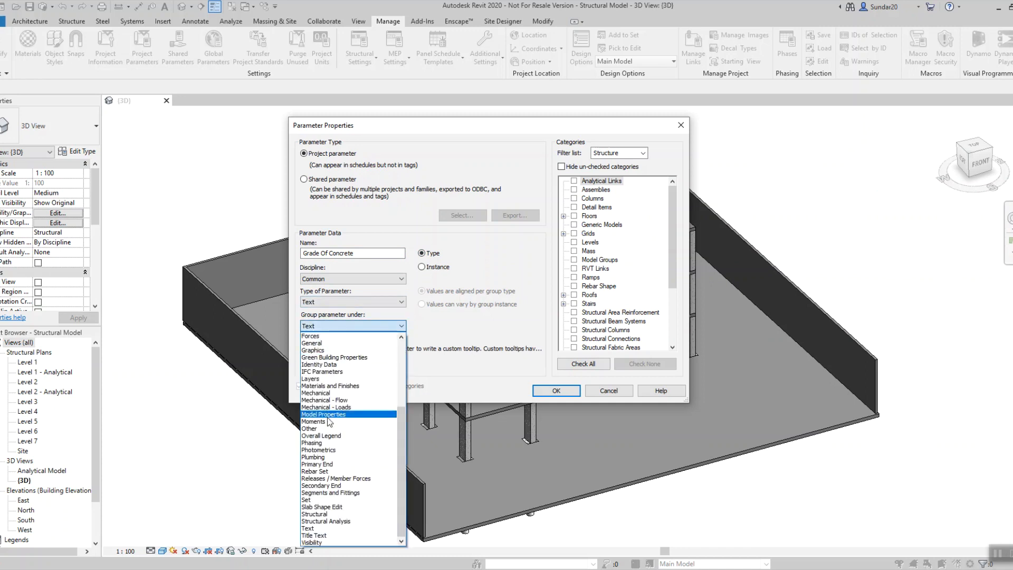
pyautogui.scroll(4, 343, 454)
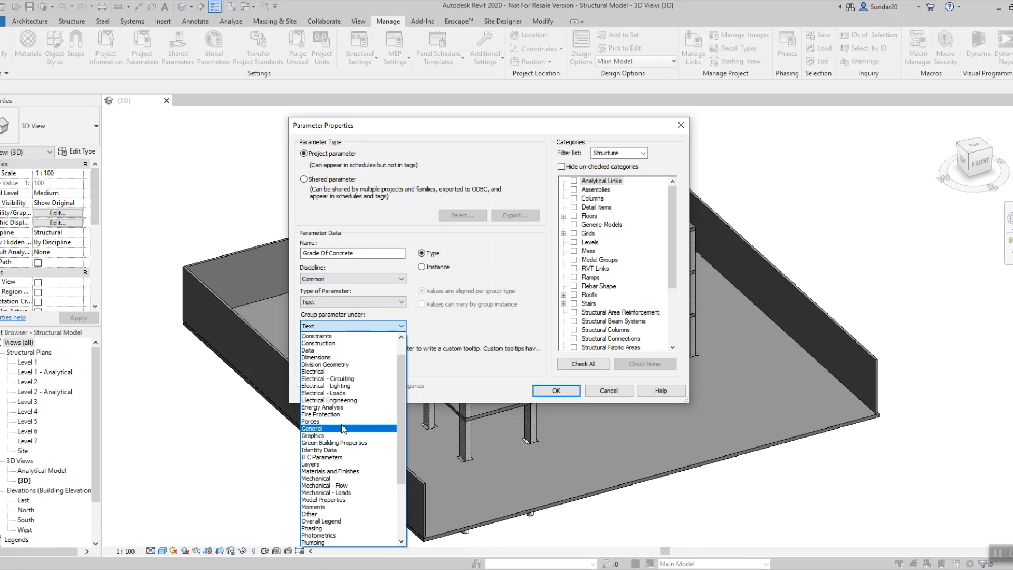
pyautogui.click(344, 472)
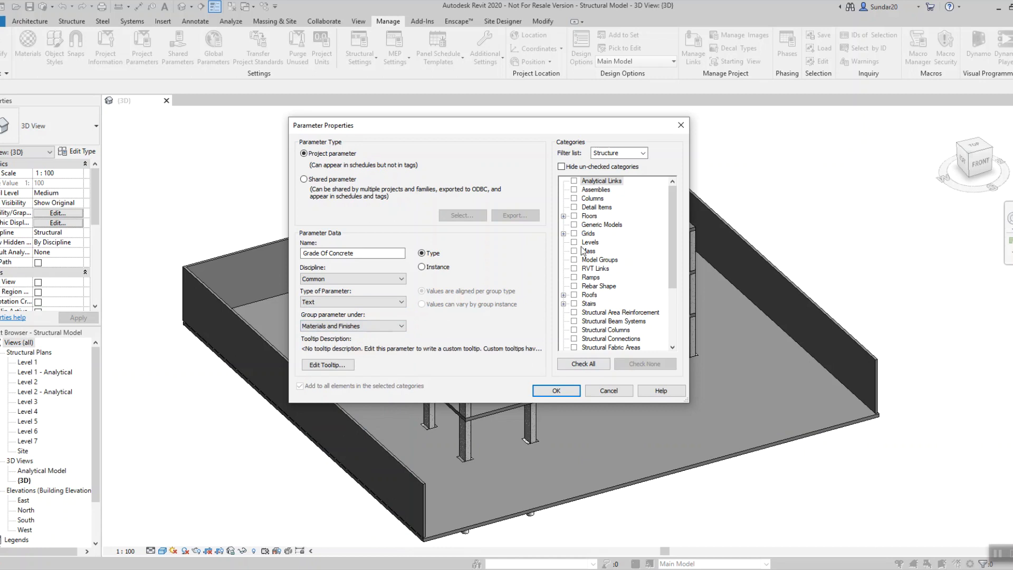
# - Assign the parameter to Floors, Stairs, Structural Columns and Walls, accept the project parameters, and dismiss the save reminder
pyautogui.click(574, 217)
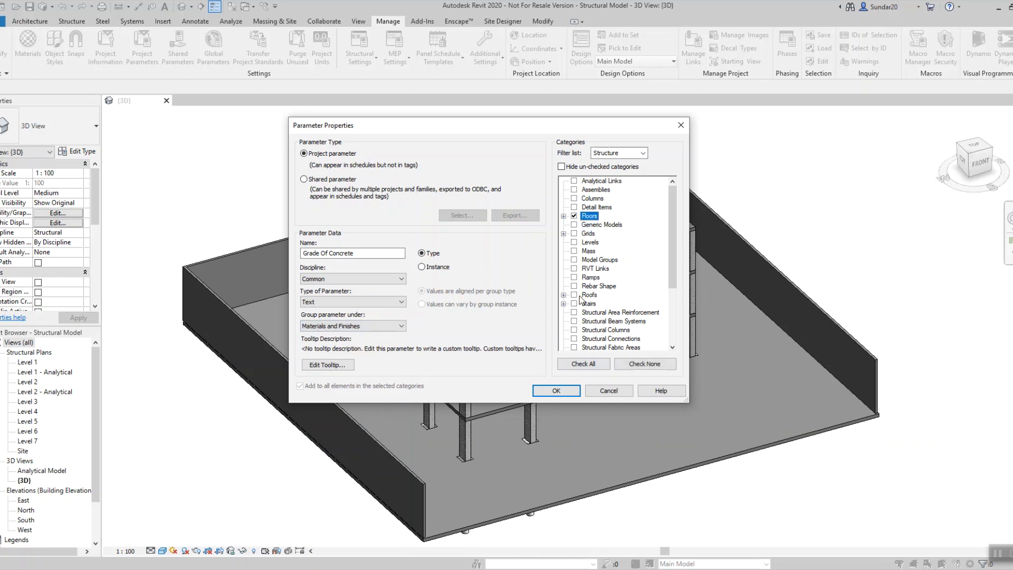
pyautogui.scroll(-2, 578, 349)
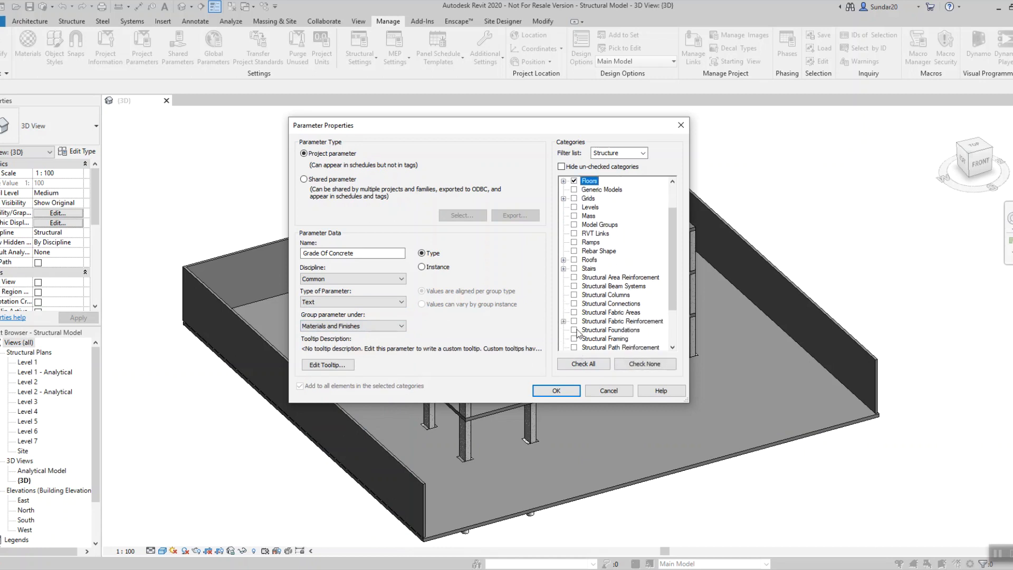
pyautogui.click(574, 268)
pyautogui.scroll(-2, 579, 272)
pyautogui.click(575, 259)
pyautogui.scroll(-1, 586, 309)
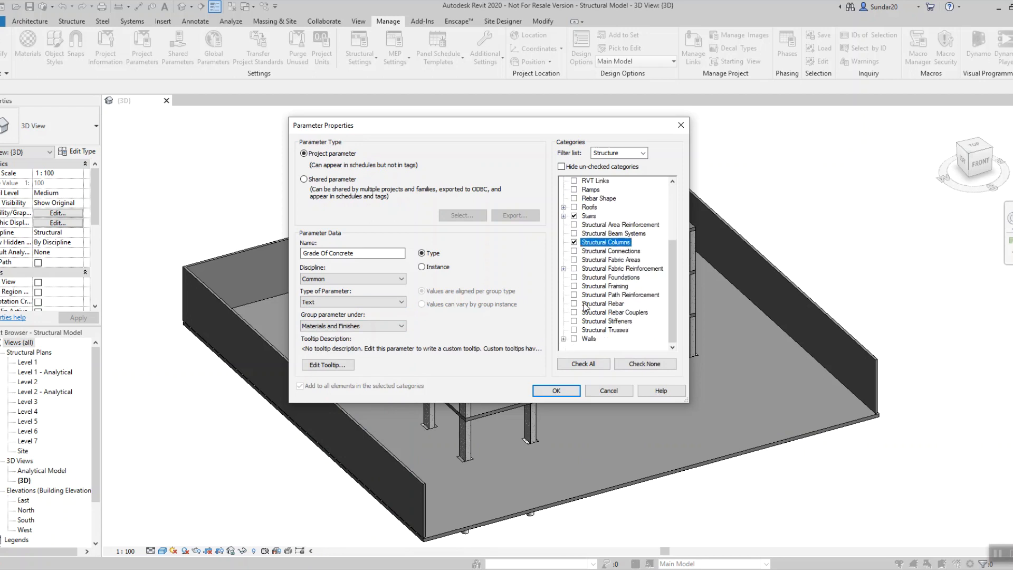
pyautogui.click(574, 338)
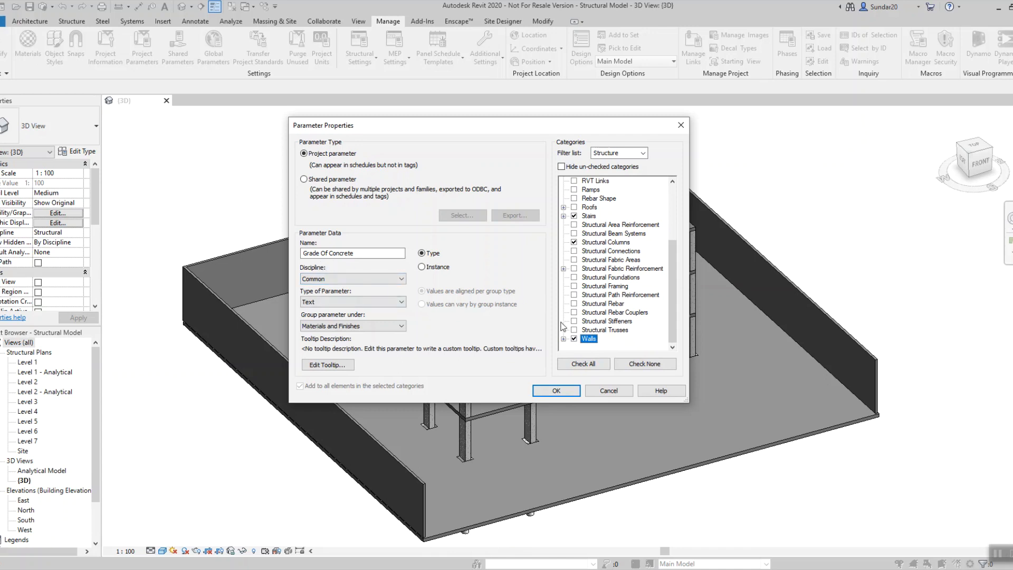
pyautogui.scroll(3, 570, 244)
pyautogui.scroll(-2, 566, 273)
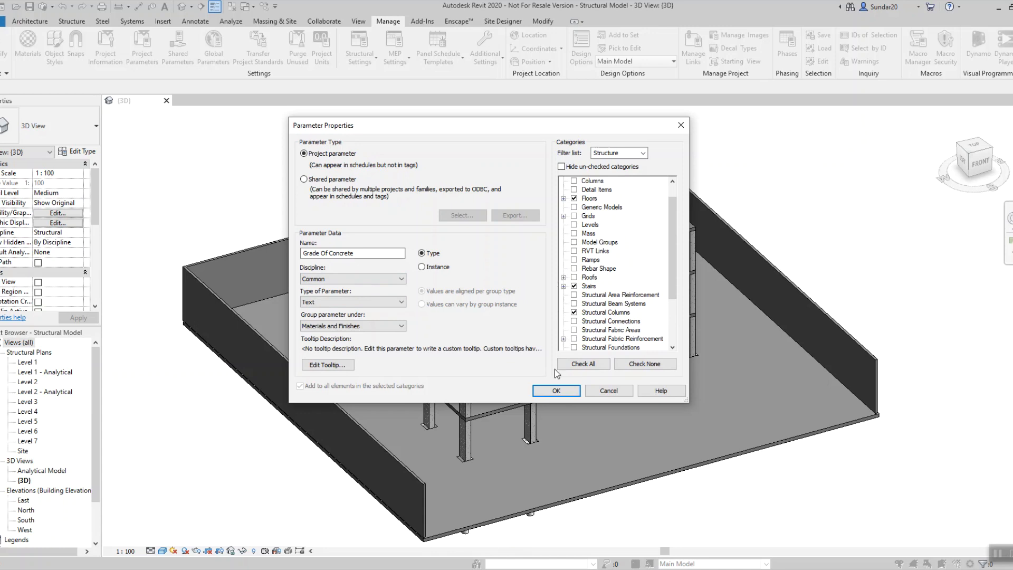
pyautogui.click(572, 389)
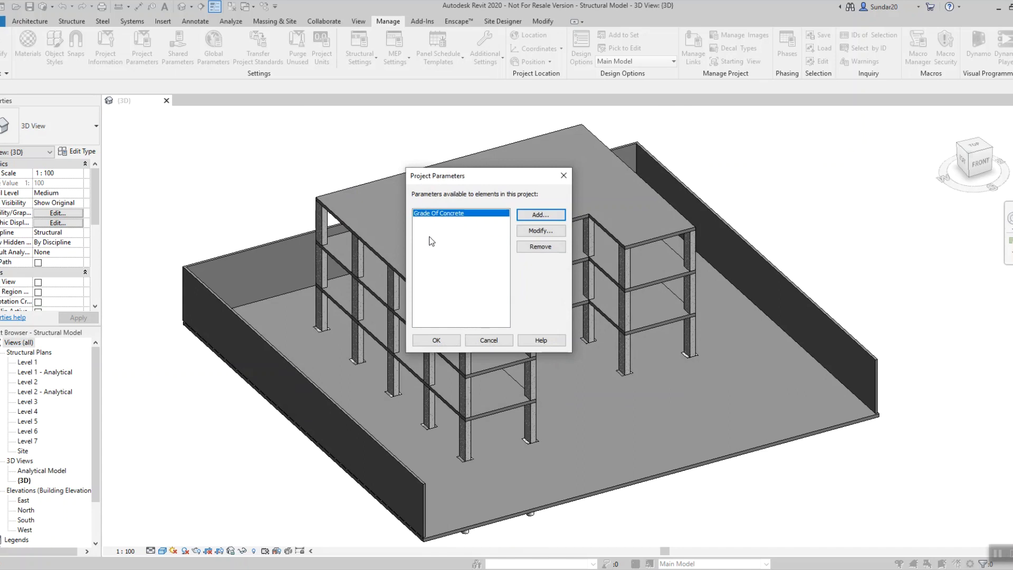
pyautogui.click(452, 340)
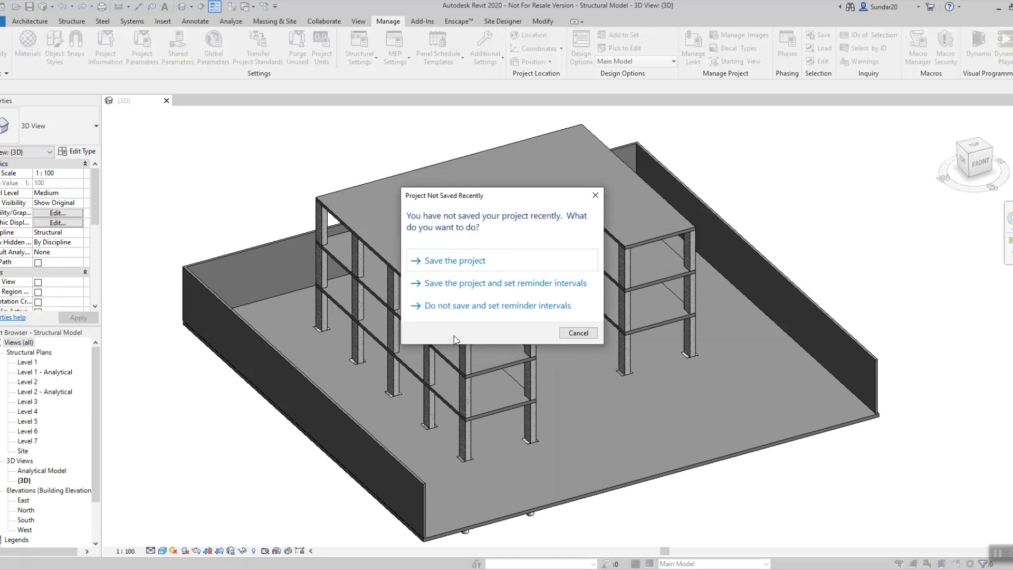
pyautogui.click(595, 195)
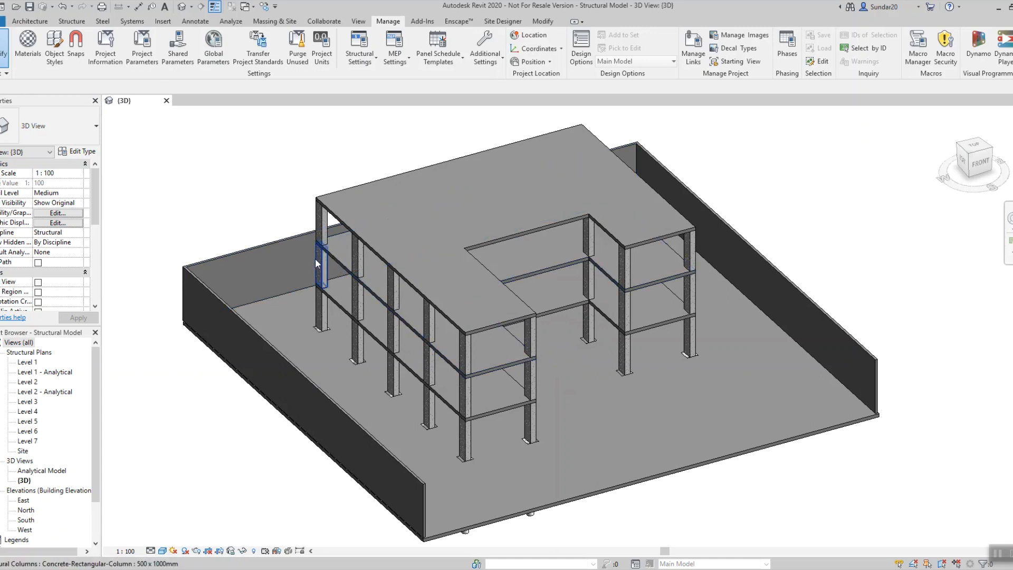
# - Examine the type properties of a corner column, the top floor slab and the rear perimeter wall for the Grade Of Concrete parameter
pyautogui.click(321, 275)
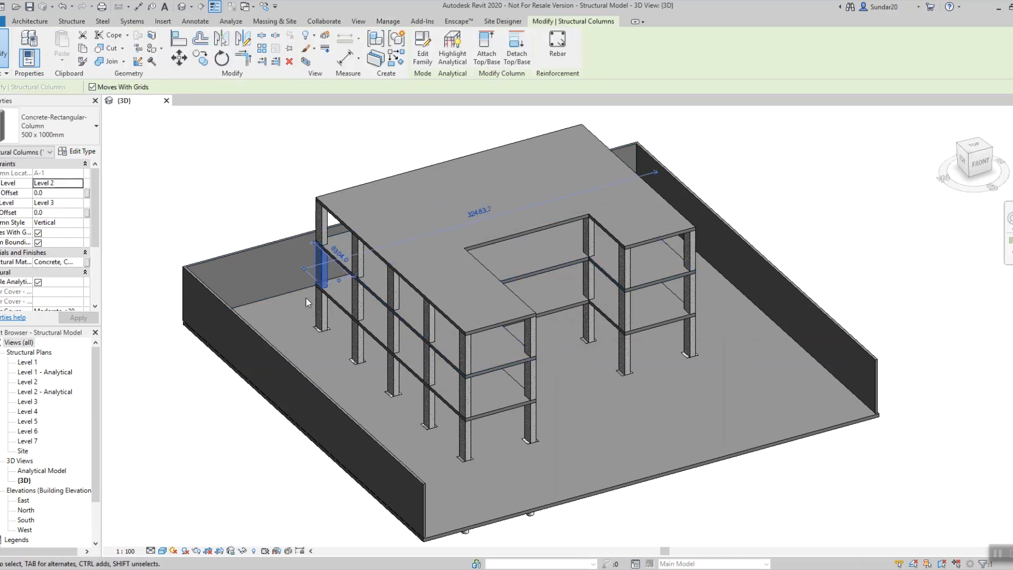
pyautogui.scroll(-2, 79, 221)
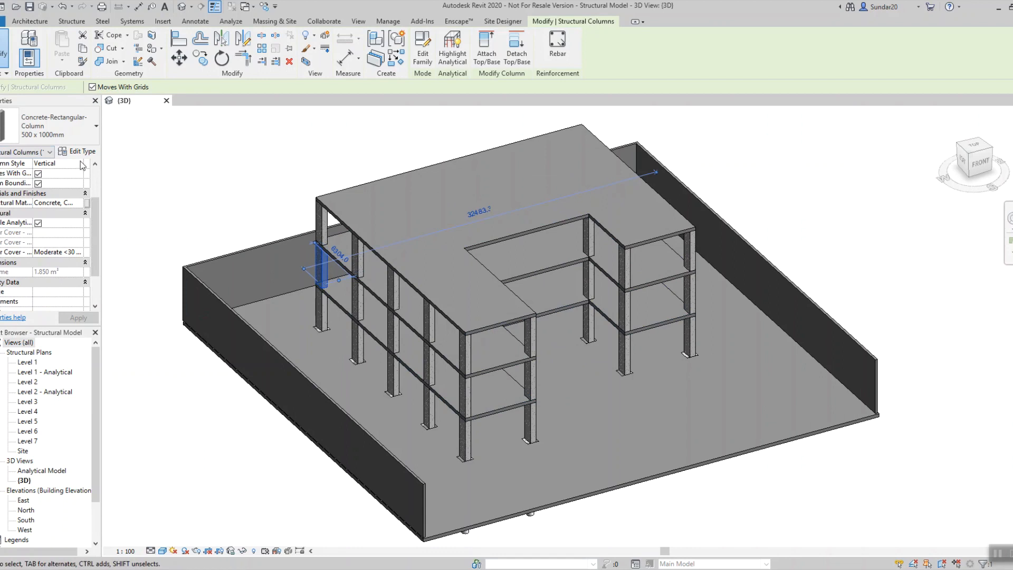
pyautogui.click(76, 151)
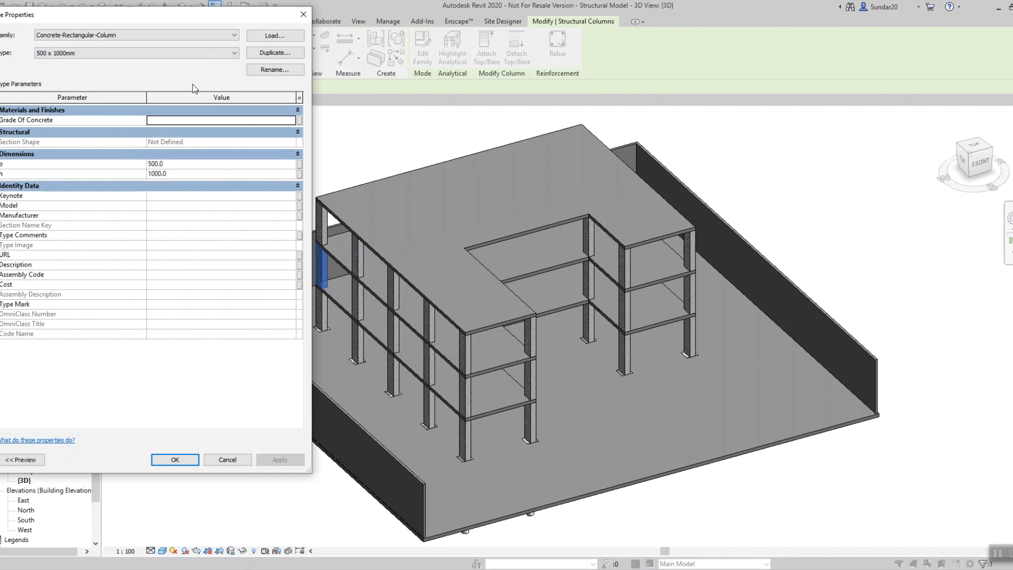
pyautogui.click(304, 15)
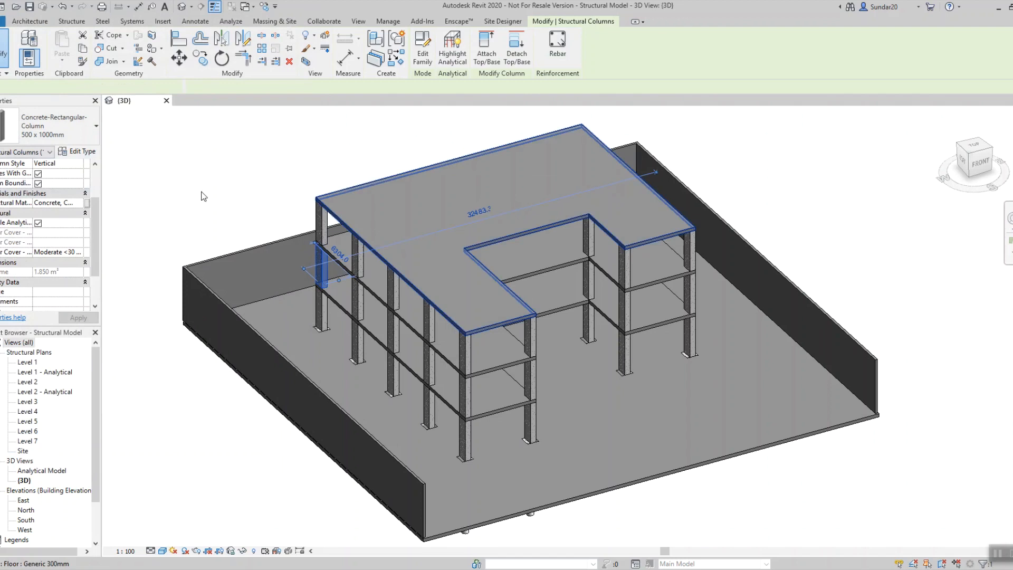
pyautogui.click(316, 200)
pyautogui.click(77, 151)
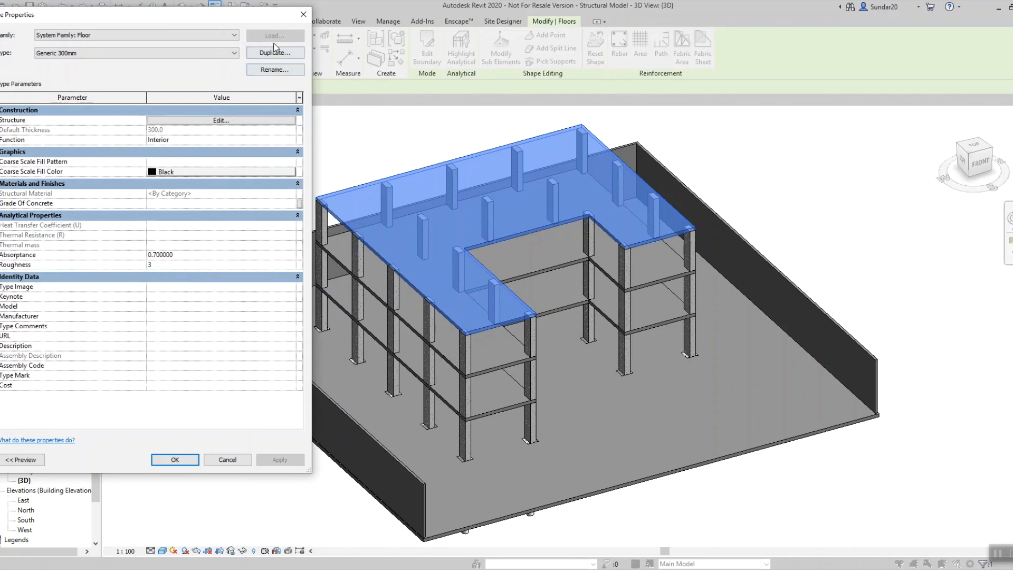
pyautogui.click(304, 14)
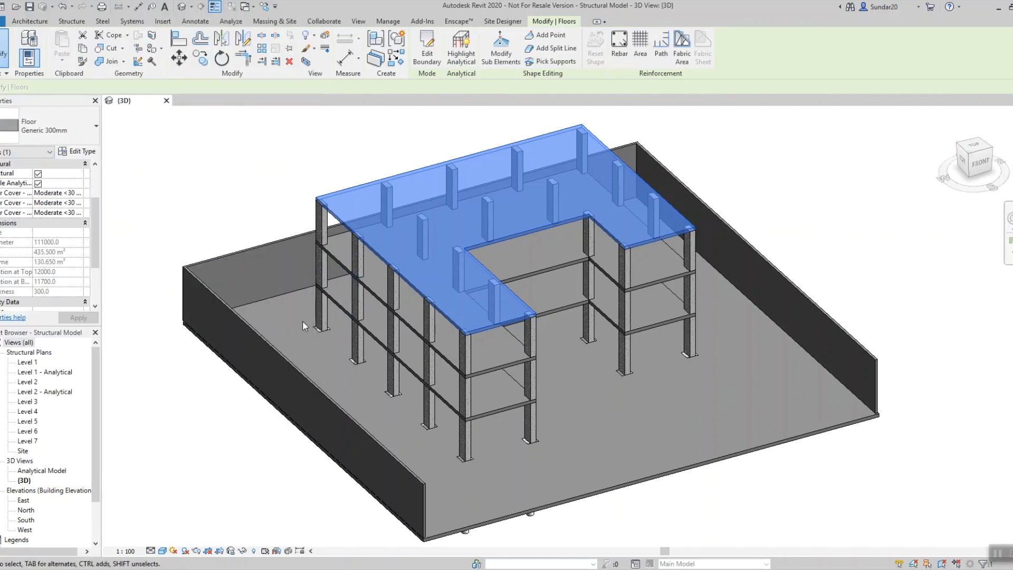
pyautogui.click(191, 268)
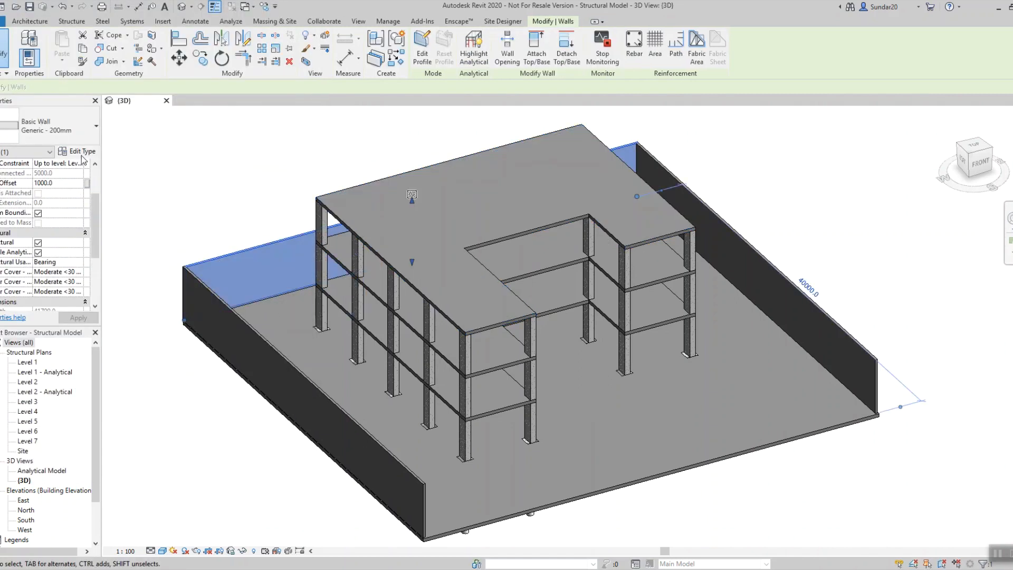
pyautogui.click(77, 151)
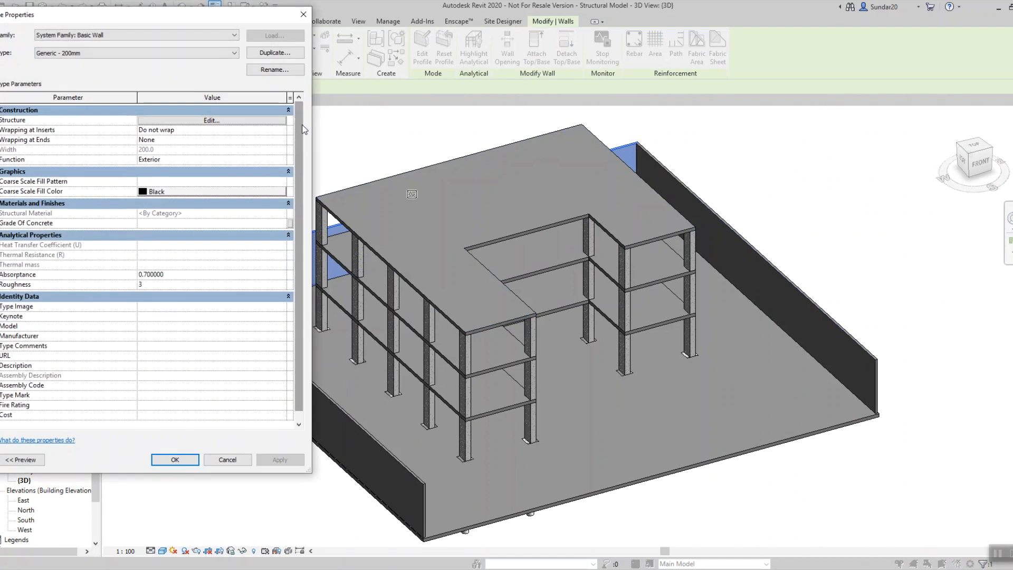
pyautogui.scroll(-1, 295, 122)
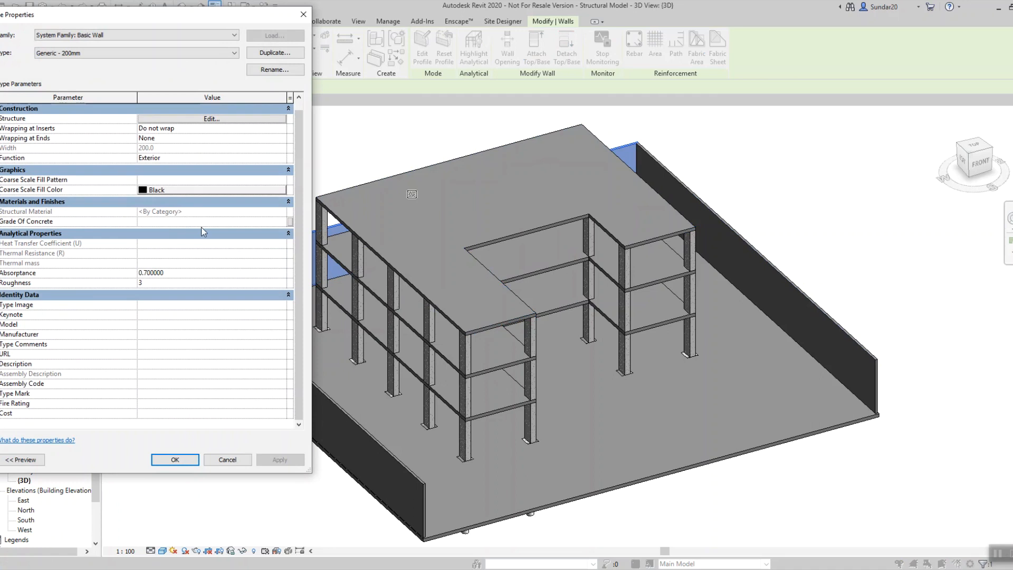
pyautogui.click(304, 14)
pyautogui.click(232, 176)
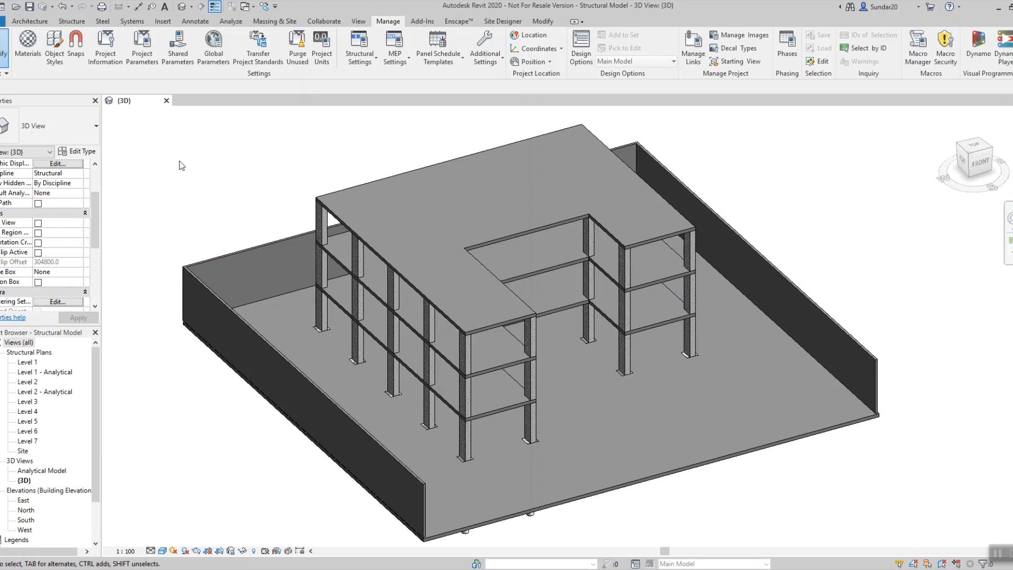
# - Inspect the Grade Of Concrete value in the type properties of the top-floor corner column
pyautogui.click(326, 227)
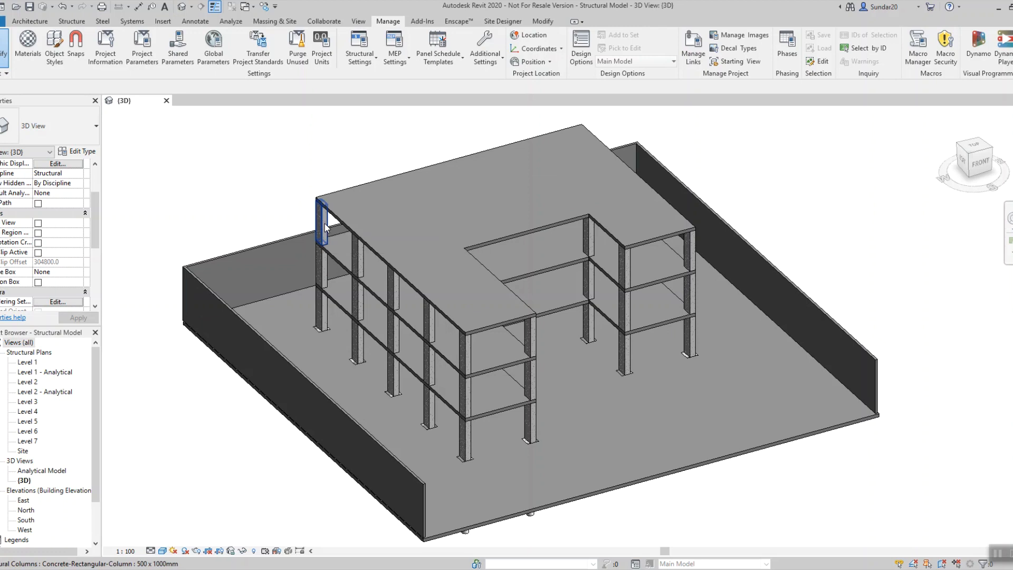
pyautogui.click(82, 151)
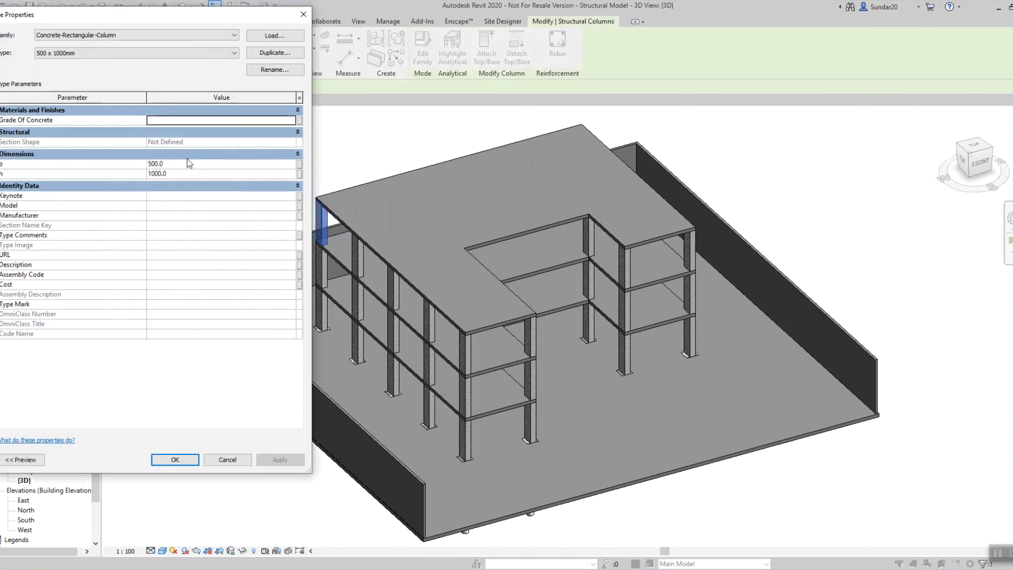
pyautogui.click(186, 120)
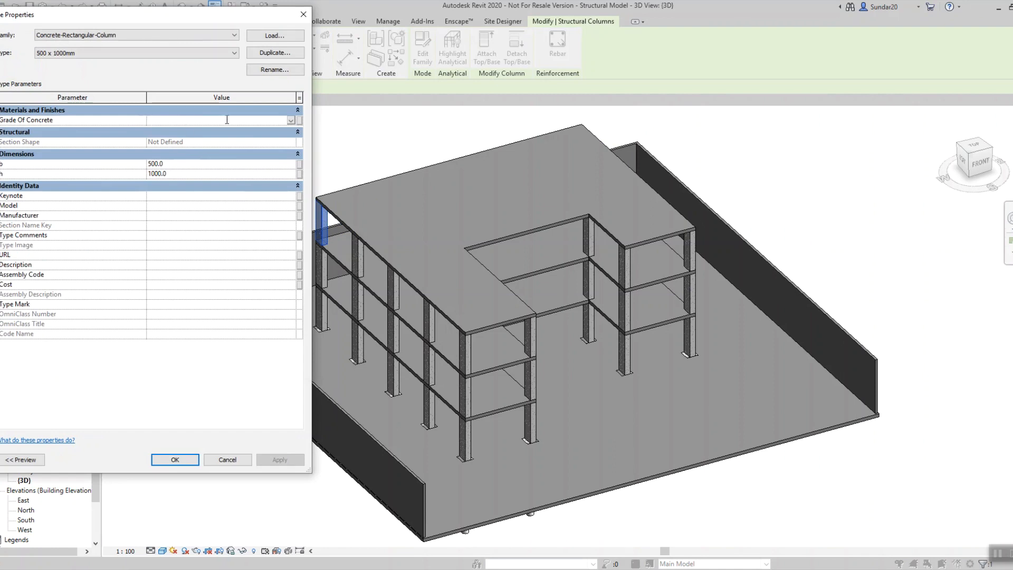
pyautogui.click(304, 20)
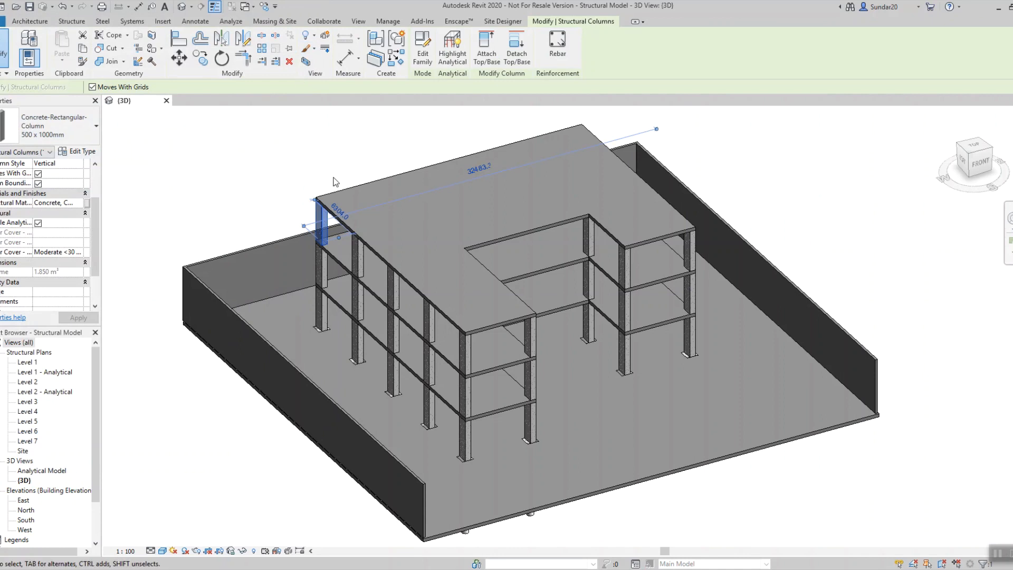
pyautogui.keyDown('shift'); pyautogui.moveTo(404, 218); pyautogui.dragTo(350, 97, button='middle'); pyautogui.keyUp('shift')
pyautogui.keyDown('shift'); pyautogui.moveTo(648, 332); pyautogui.dragTo(641, 317, button='middle'); pyautogui.keyUp('shift')
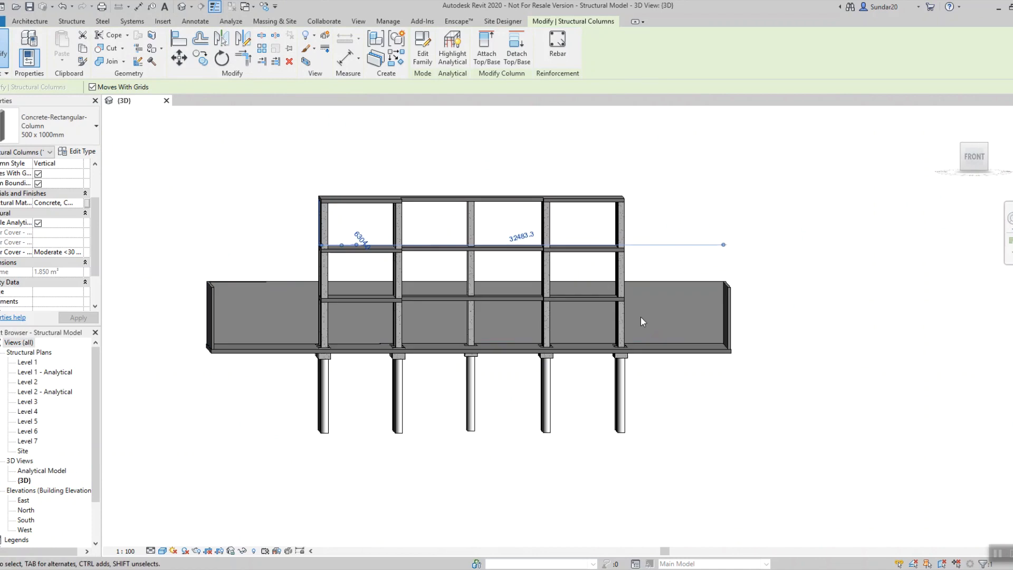
pyautogui.moveTo(639, 318); pyautogui.dragTo(306, 322)
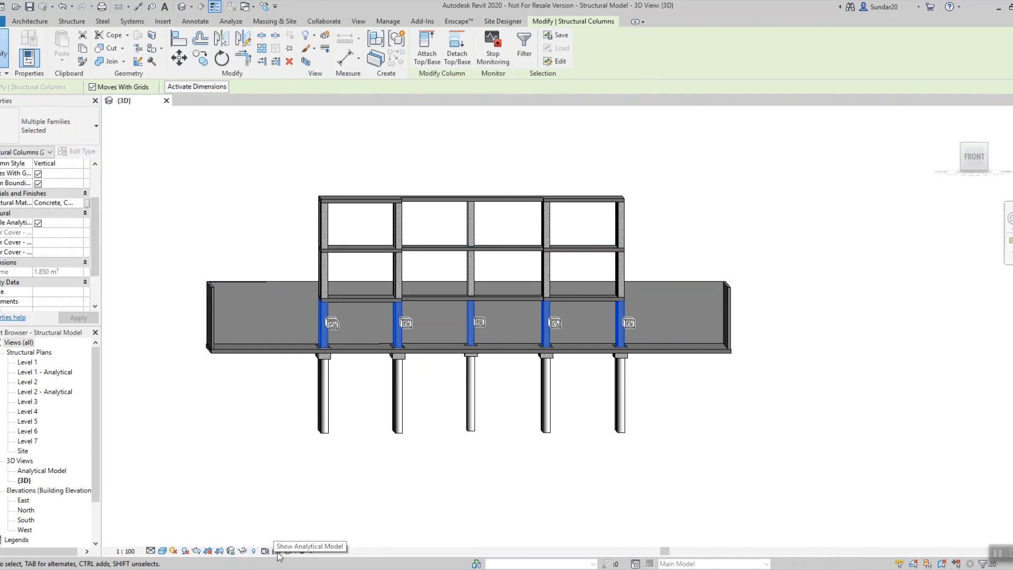
pyautogui.moveTo(331, 434); pyautogui.dragTo(368, 462, button='middle')
pyautogui.press('Escape')
# - Set Grade Of Concrete to M15 for the 500 x 1000mm type of the outermost row of ground-floor columns
pyautogui.moveTo(388, 354); pyautogui.dragTo(396, 271, button='middle')
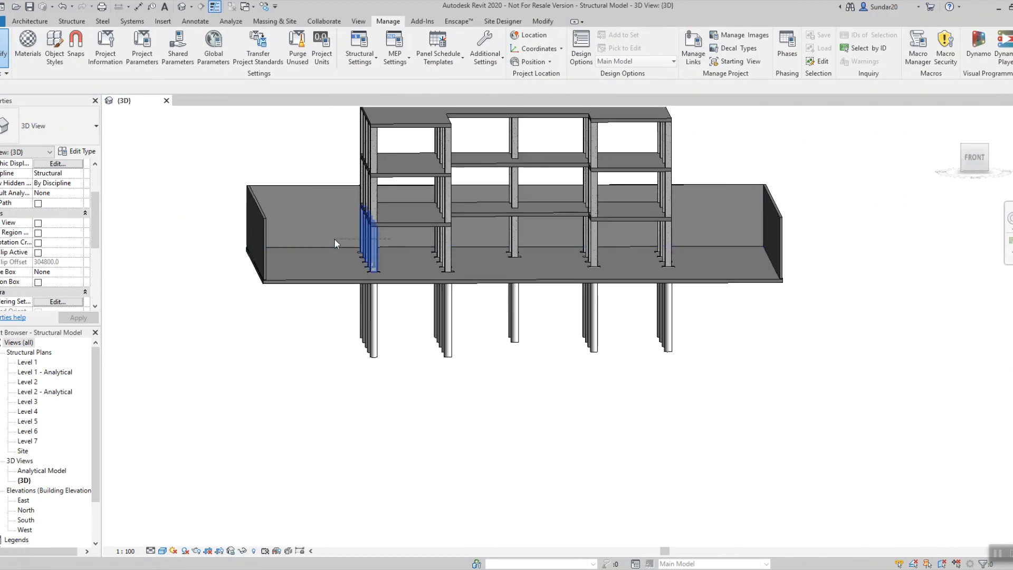
pyautogui.click(370, 240)
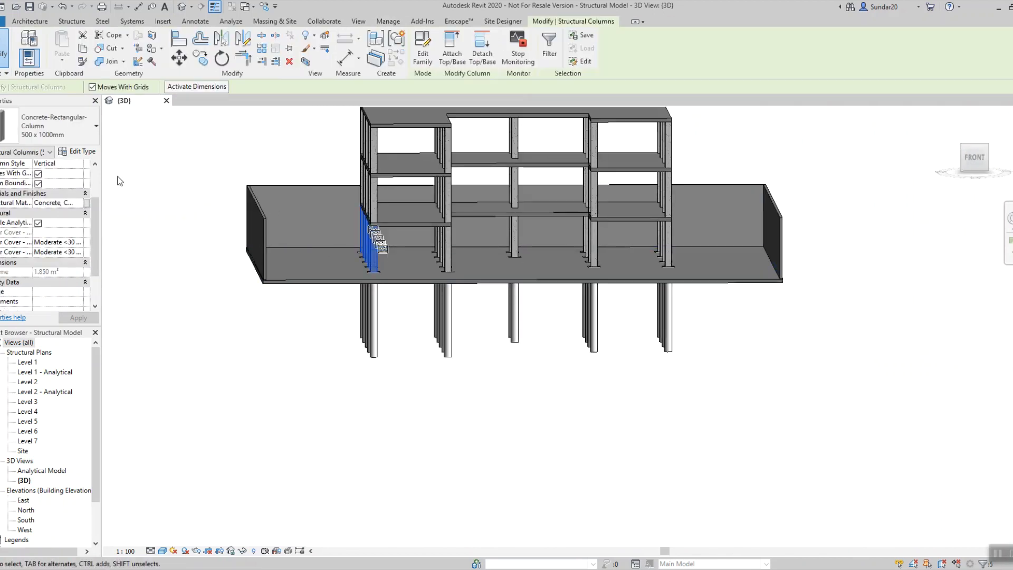
pyautogui.click(76, 152)
pyautogui.click(183, 121)
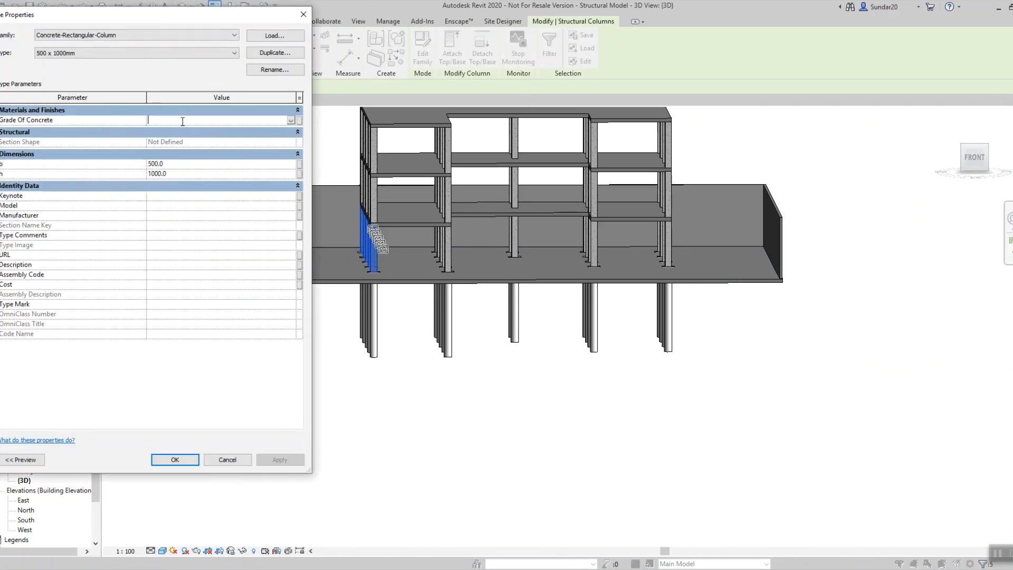
pyautogui.write('m1')
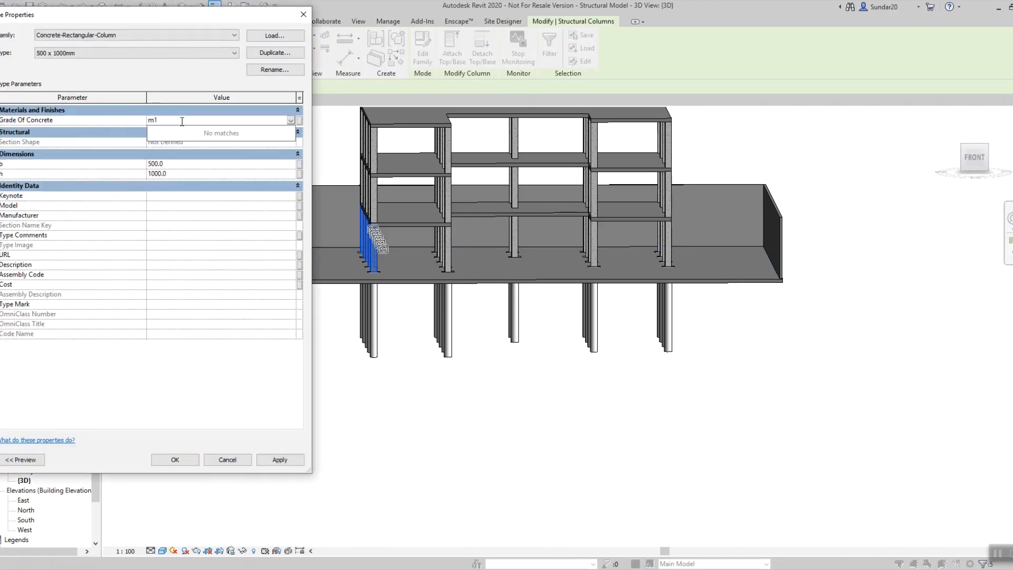
pyautogui.write('5')
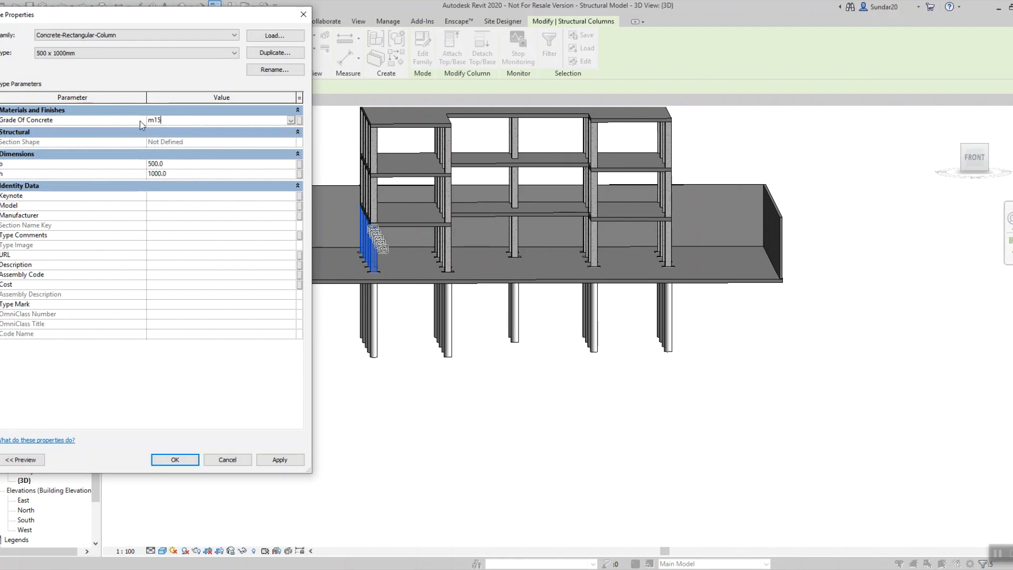
pyautogui.press('BackSpace')
pyautogui.press('BackSpace')
pyautogui.press('BackSpace')
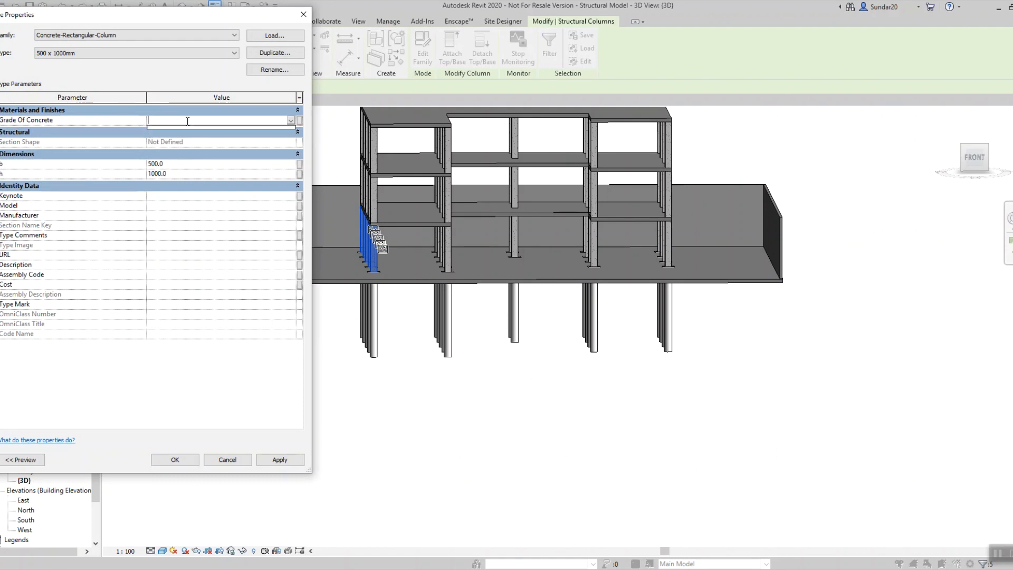
pyautogui.write('M15')
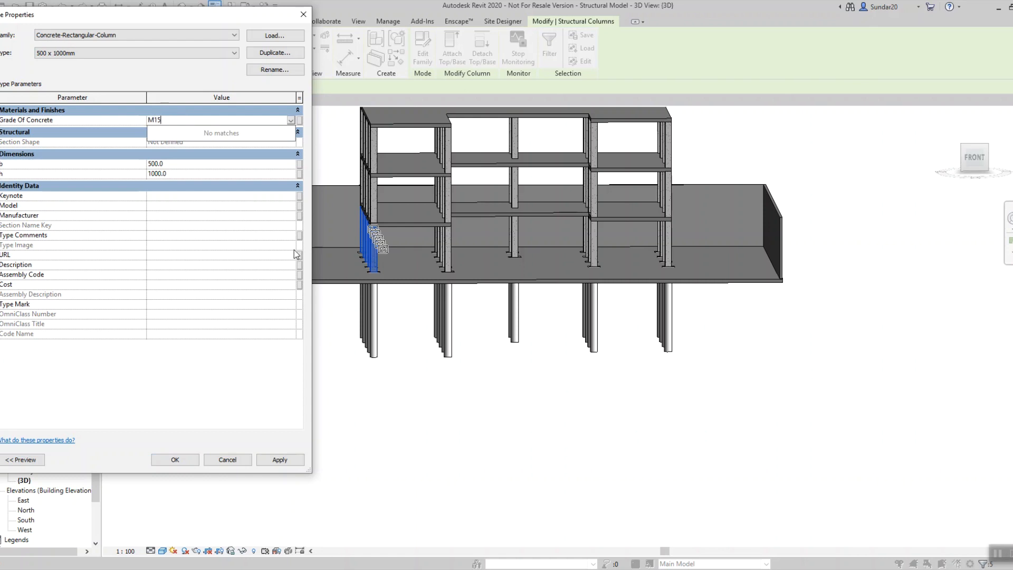
pyautogui.click(182, 461)
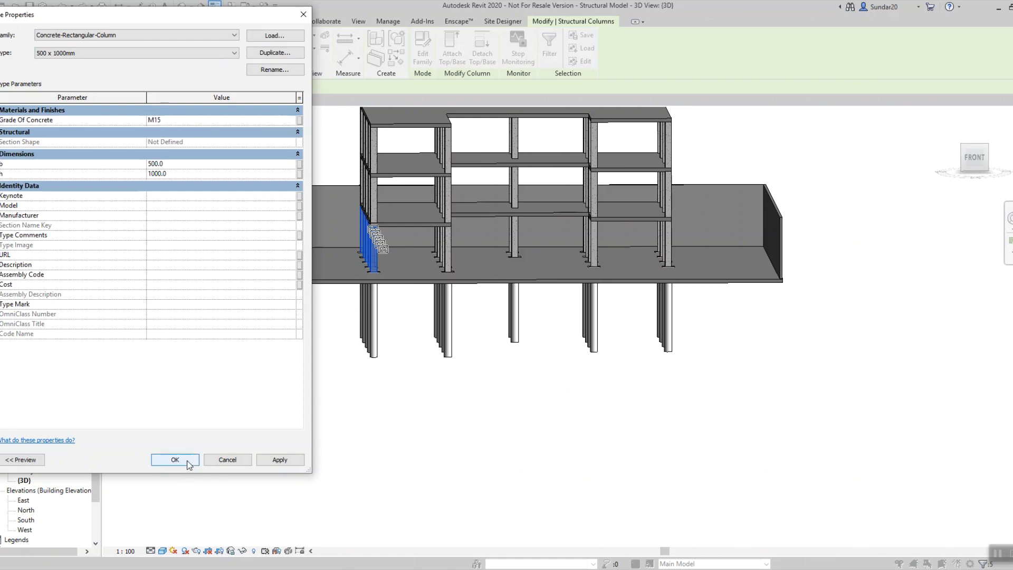
pyautogui.click(175, 460)
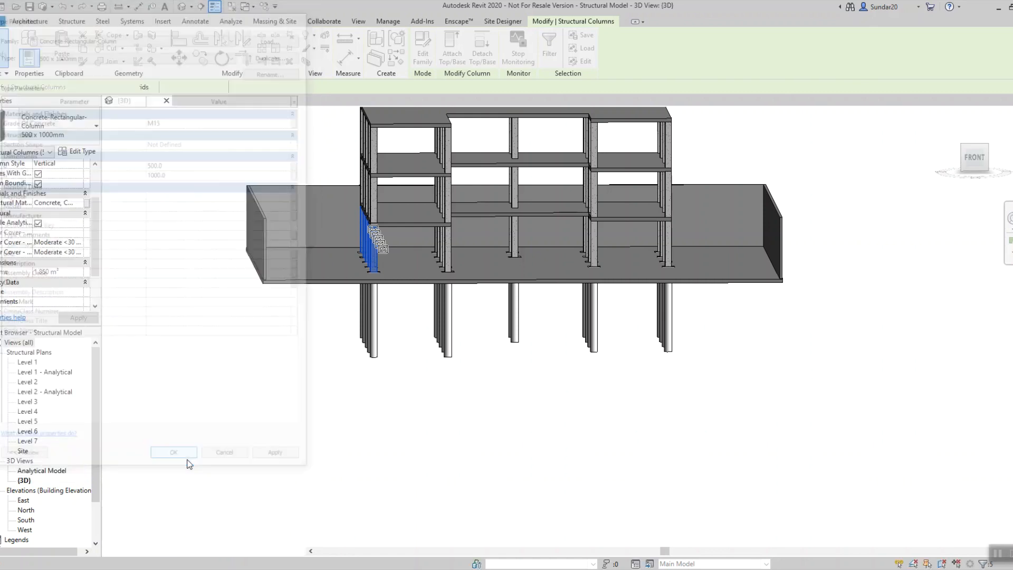
# - Set Grade Of Concrete to M20 for the 600 x 750mm type of the front ground-floor column
pyautogui.moveTo(446, 258)
pyautogui.keyDown('shift'); pyautogui.mouseDown(button='middle')
pyautogui.moveTo(445, 284)
pyautogui.moveTo(451, 262)
pyautogui.mouseUp(button='middle'); pyautogui.keyUp('shift')
pyautogui.keyDown('ctrl'); pyautogui.click(430, 302); pyautogui.keyUp('ctrl')
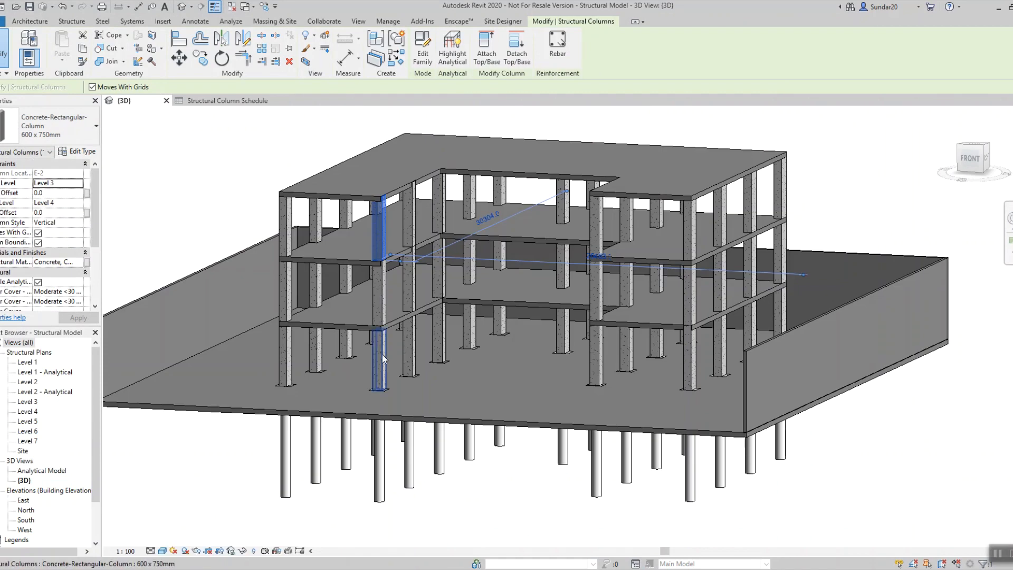
pyautogui.click(382, 353)
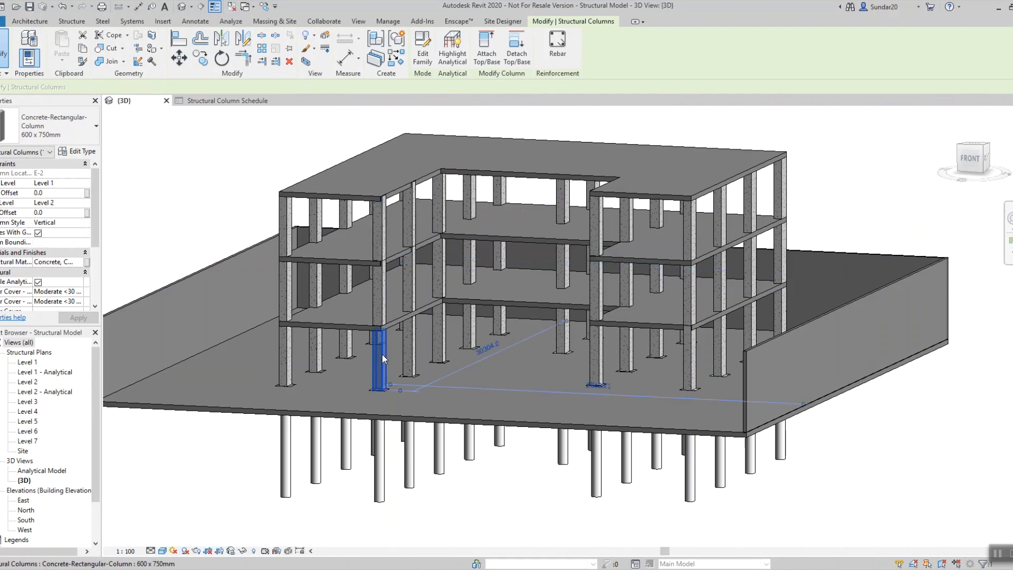
pyautogui.click(83, 153)
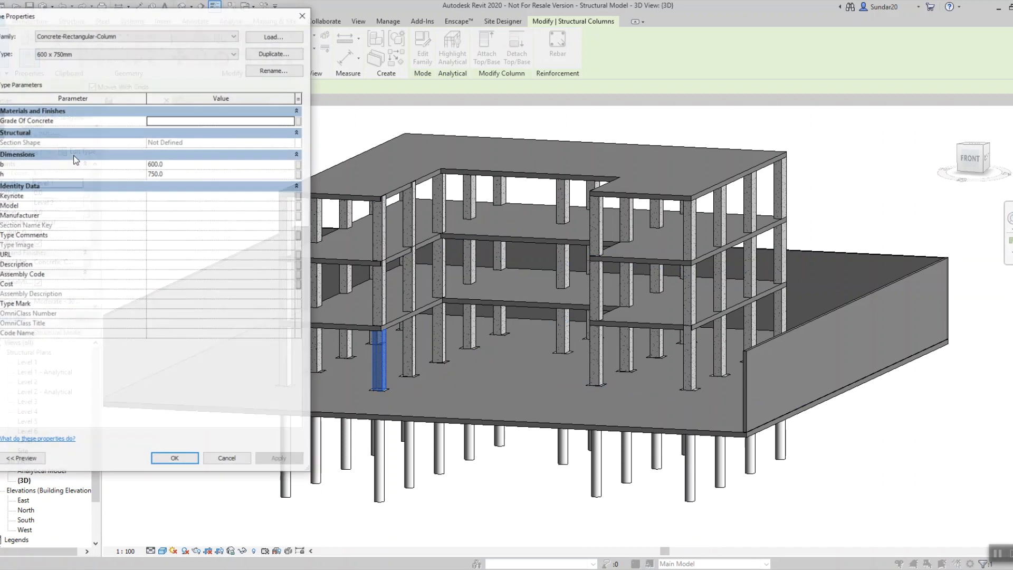
pyautogui.click(164, 121)
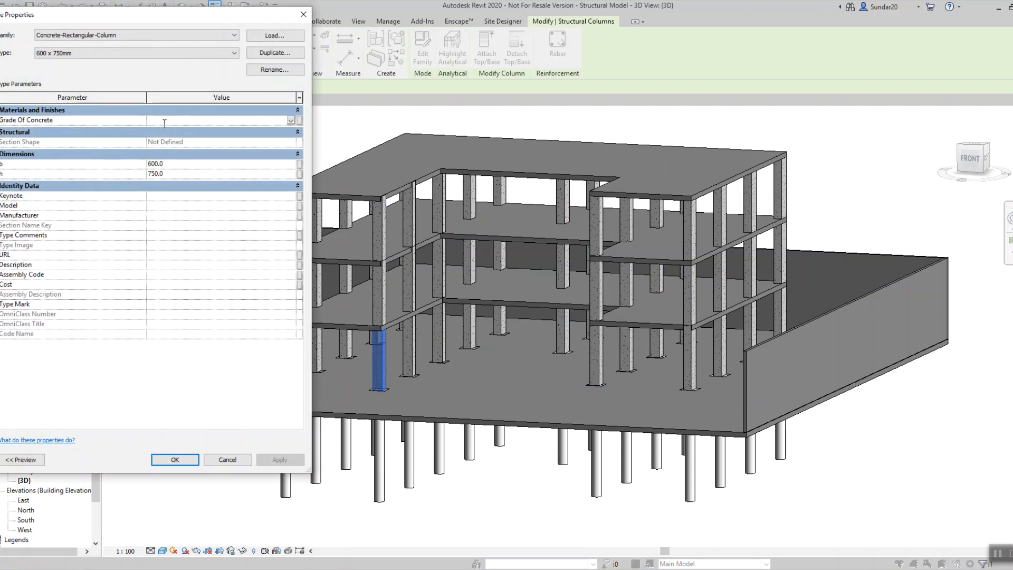
pyautogui.write('M20')
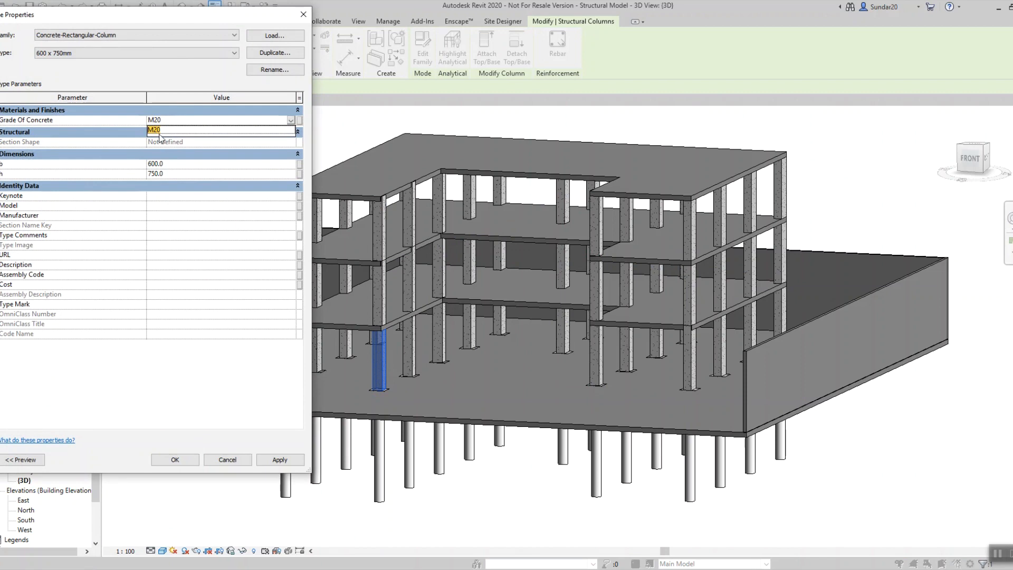
pyautogui.click(160, 133)
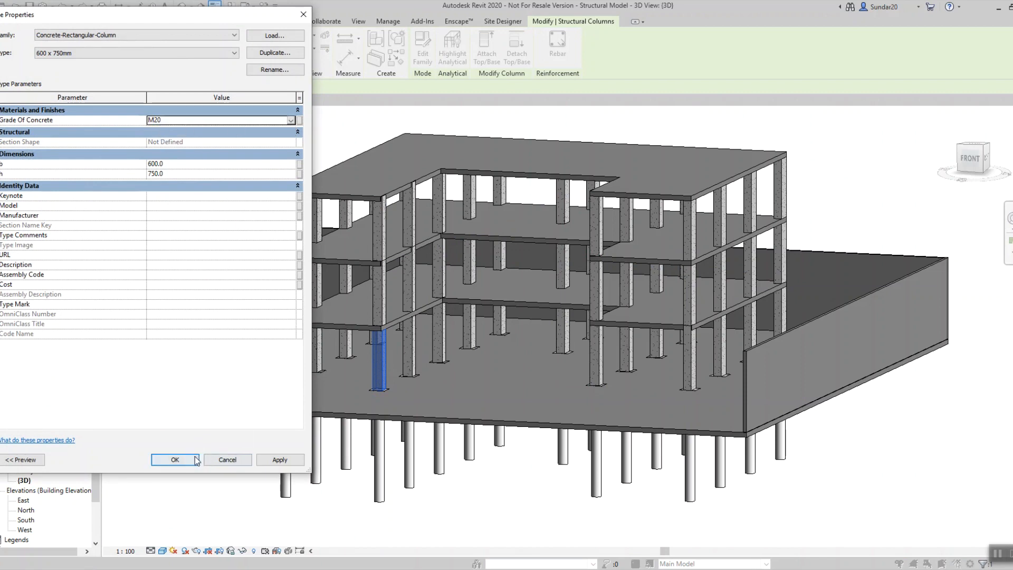
pyautogui.press('Return')
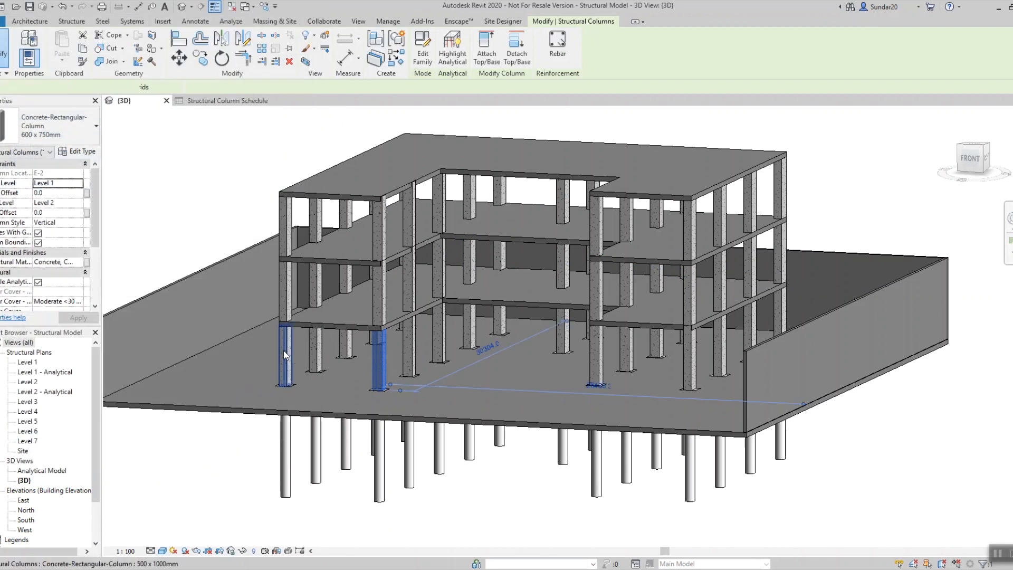
# - Check the type properties of the neighbouring 500 x 1000mm ground-floor column for its Grade Of Concrete, and clear the selection
pyautogui.click(283, 350)
pyautogui.click(77, 152)
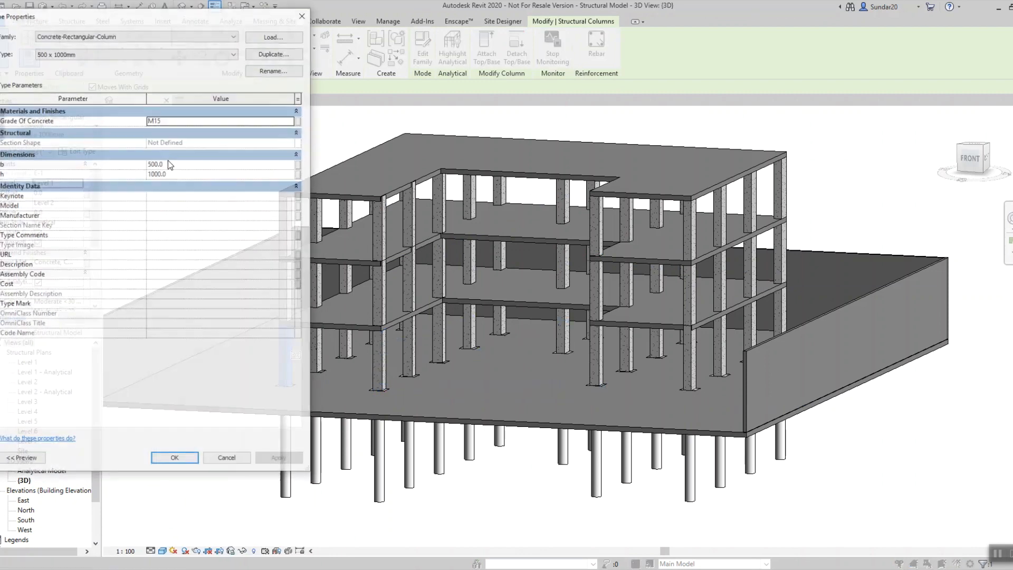
pyautogui.click(303, 14)
pyautogui.click(382, 369)
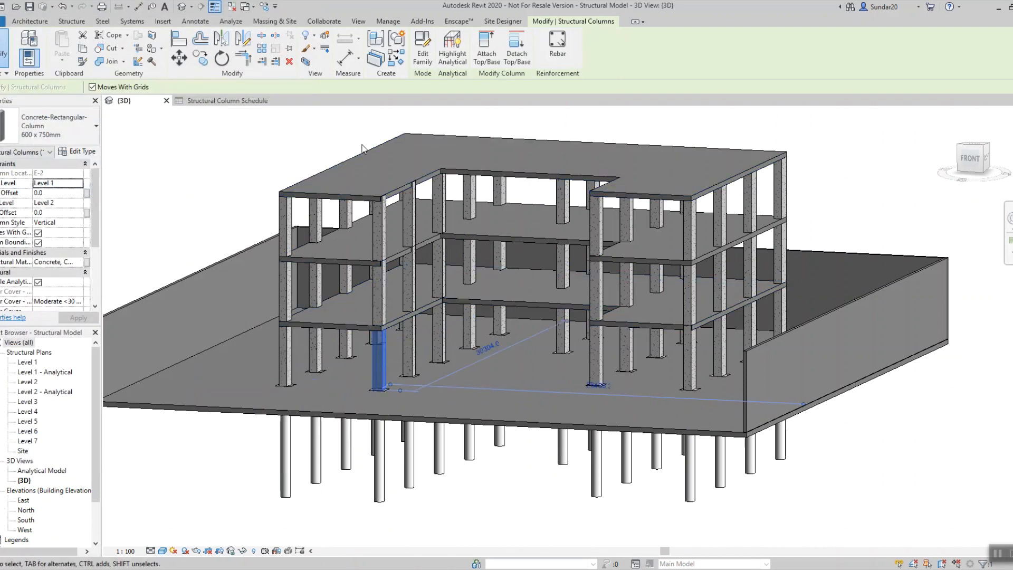
pyautogui.click(282, 138)
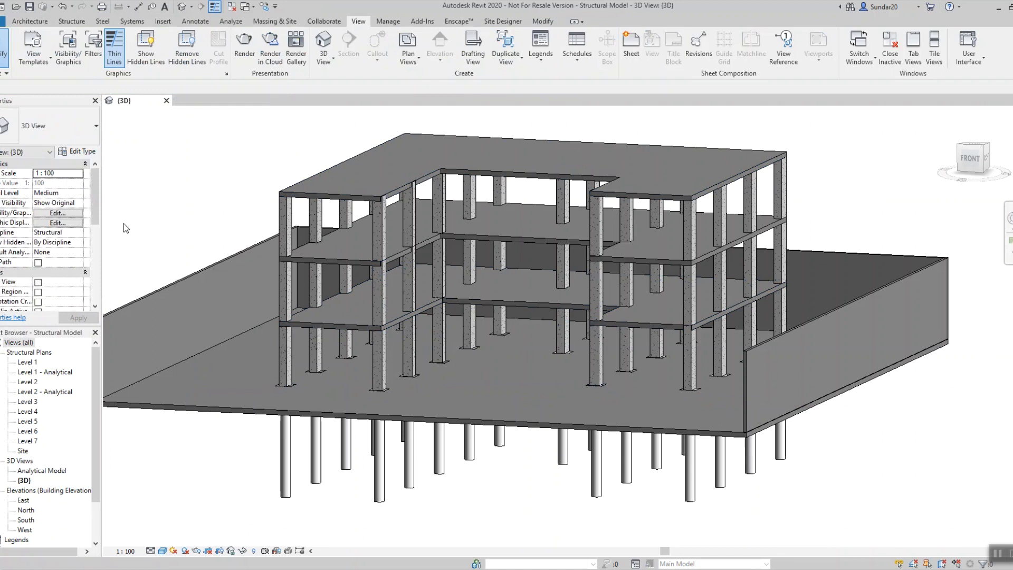
# - Open the Structural Column Schedule and review the Grade Of Concrete listed for each column
pyautogui.click(61, 424)
pyautogui.click(139, 207)
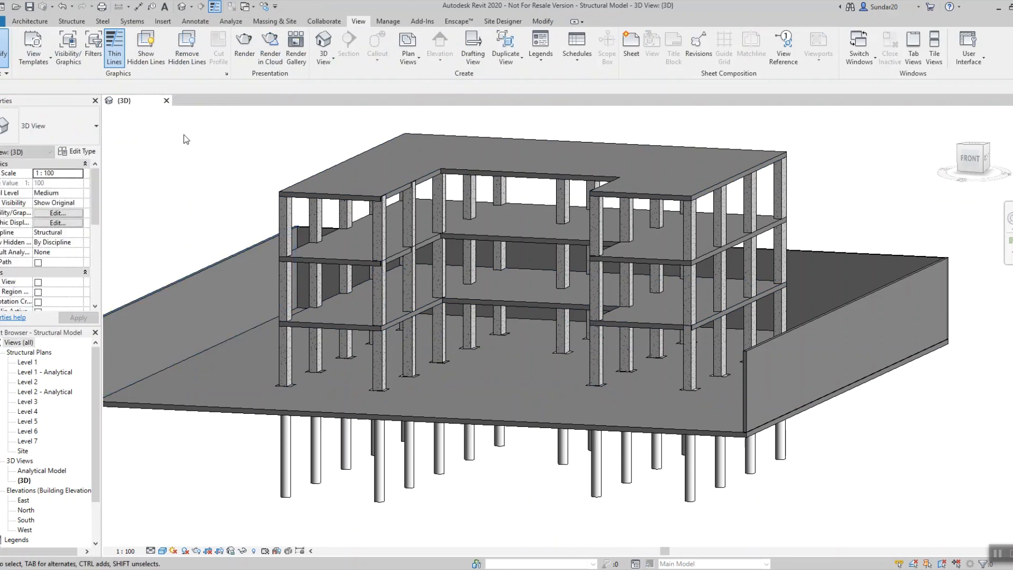
pyautogui.click(53, 447)
pyautogui.scroll(-2, 68, 432)
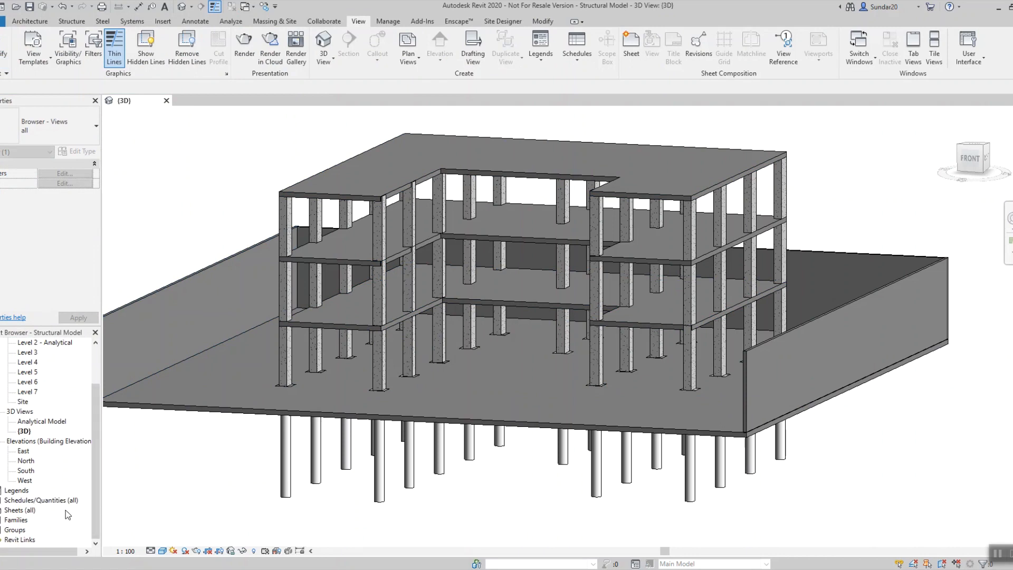
pyautogui.click(1, 500)
pyautogui.click(43, 510)
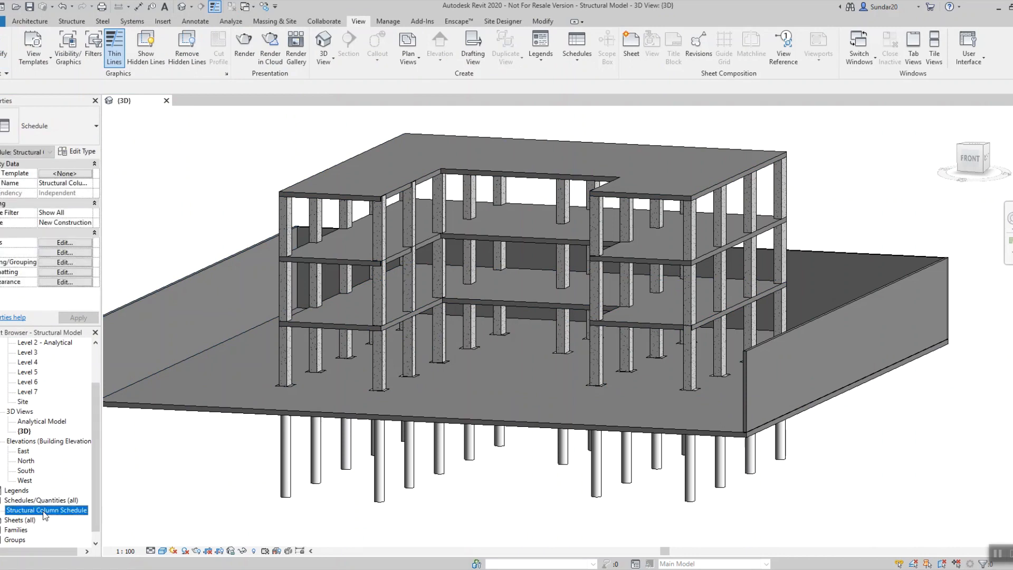
pyautogui.doubleClick(45, 510)
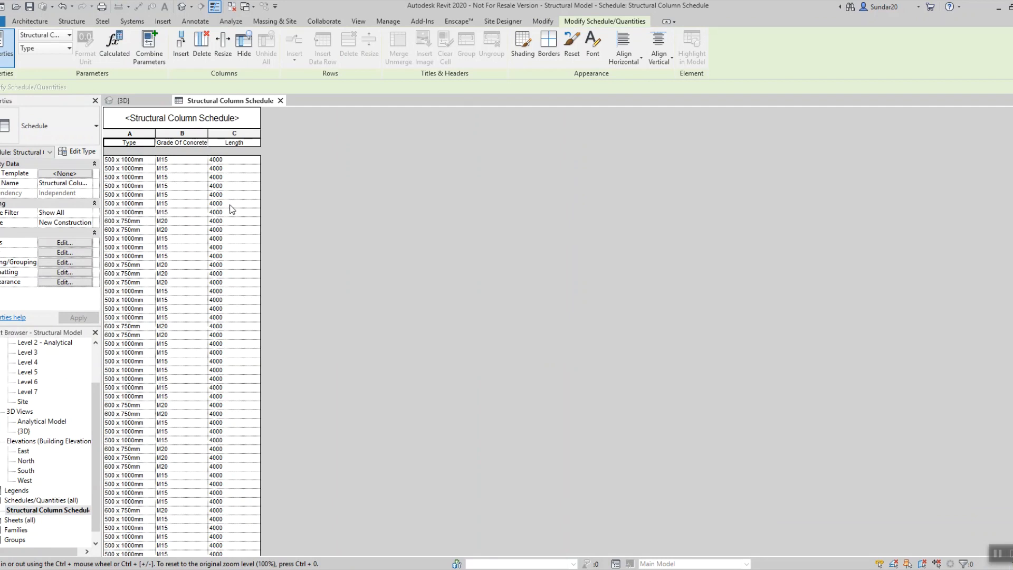
pyautogui.scroll(-5, 185, 227)
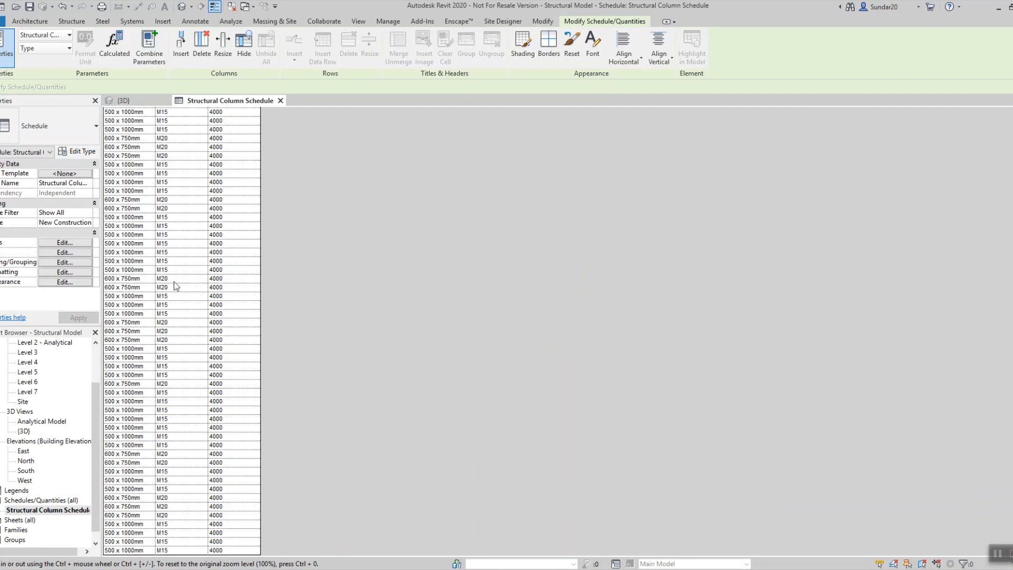
pyautogui.scroll(5, 176, 165)
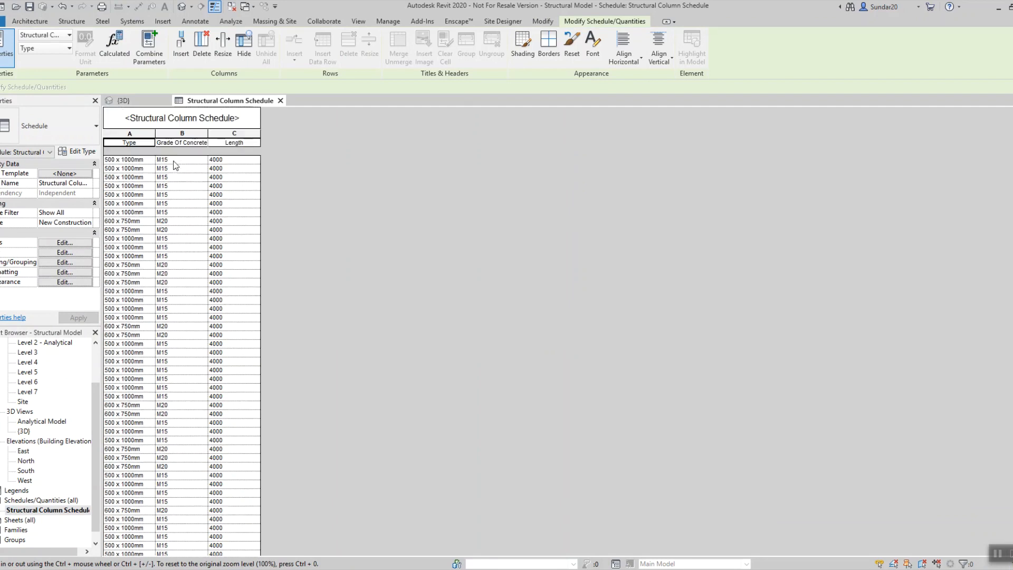
# - Sort the column schedule by Grade Of Concrete with a header, a title, count and totals footer, and grand totals, and review the groups
pyautogui.click(79, 262)
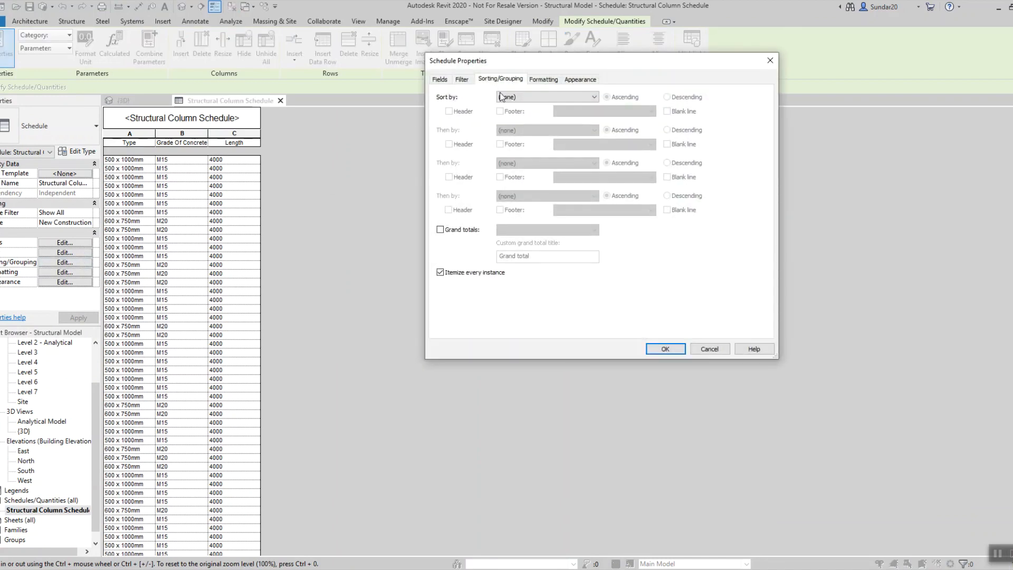
pyautogui.click(501, 96)
pyautogui.click(510, 121)
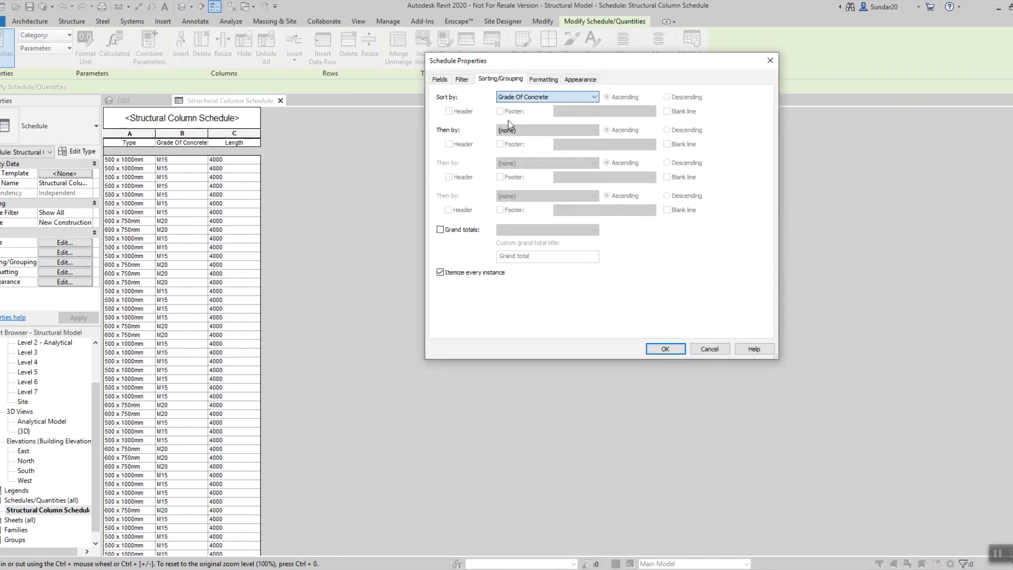
pyautogui.click(458, 111)
pyautogui.click(499, 111)
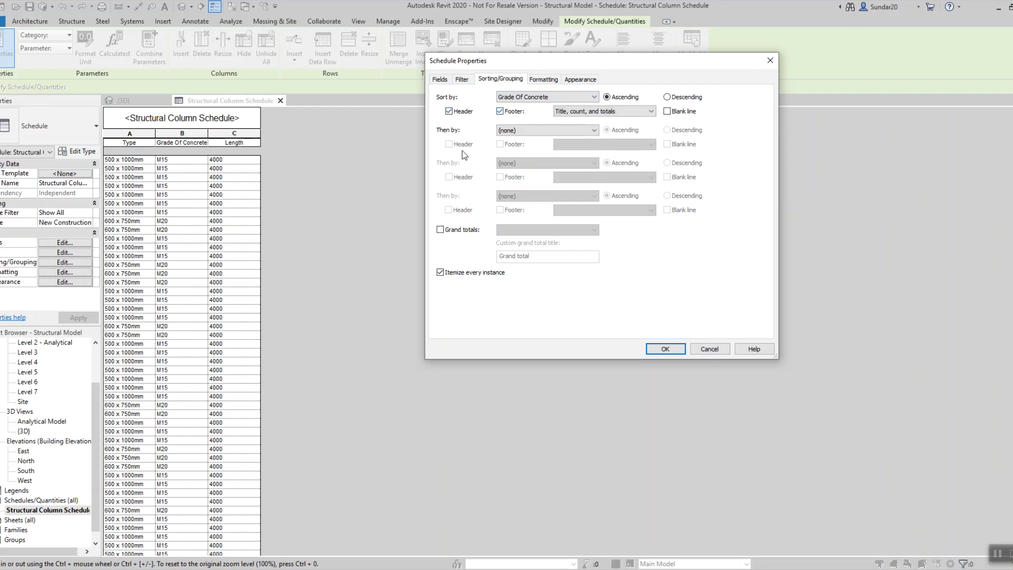
pyautogui.click(442, 229)
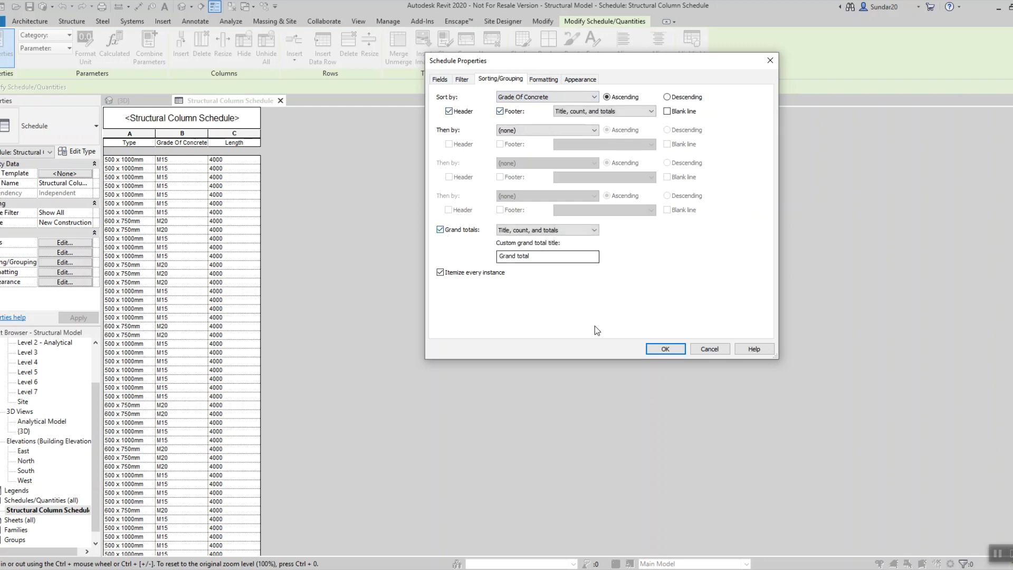
pyautogui.click(661, 348)
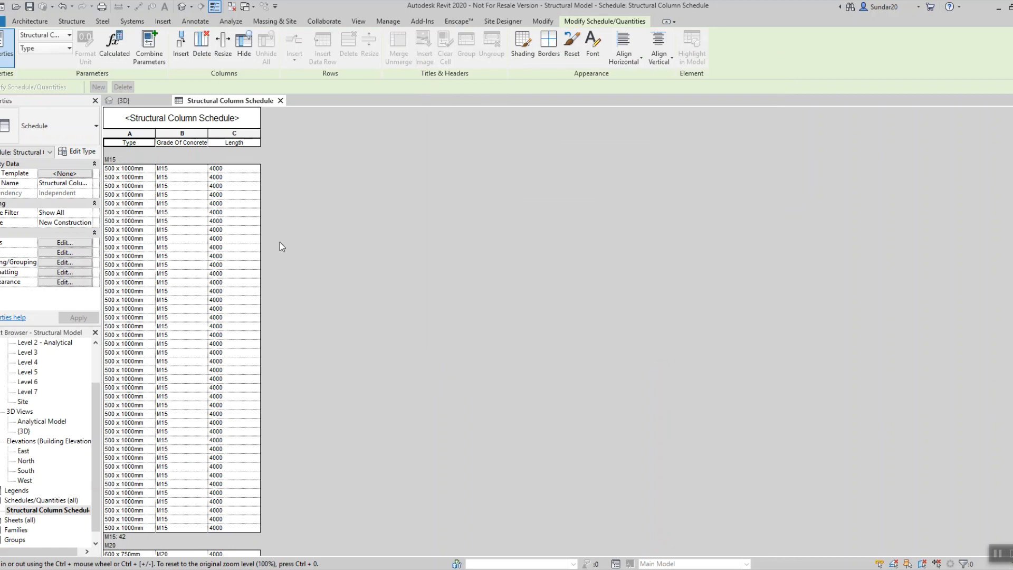
pyautogui.scroll(-5, 280, 263)
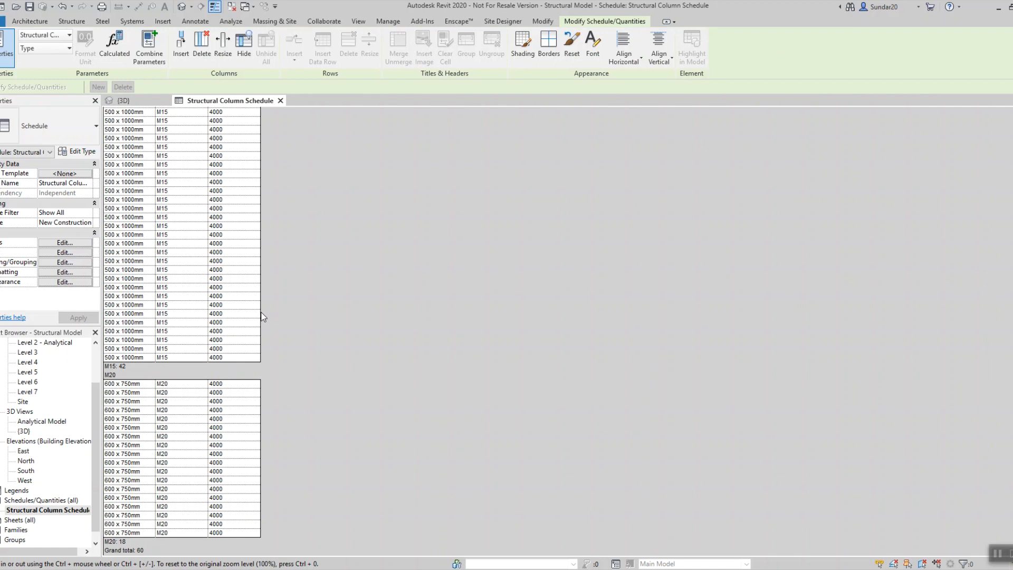
pyautogui.scroll(5, 153, 199)
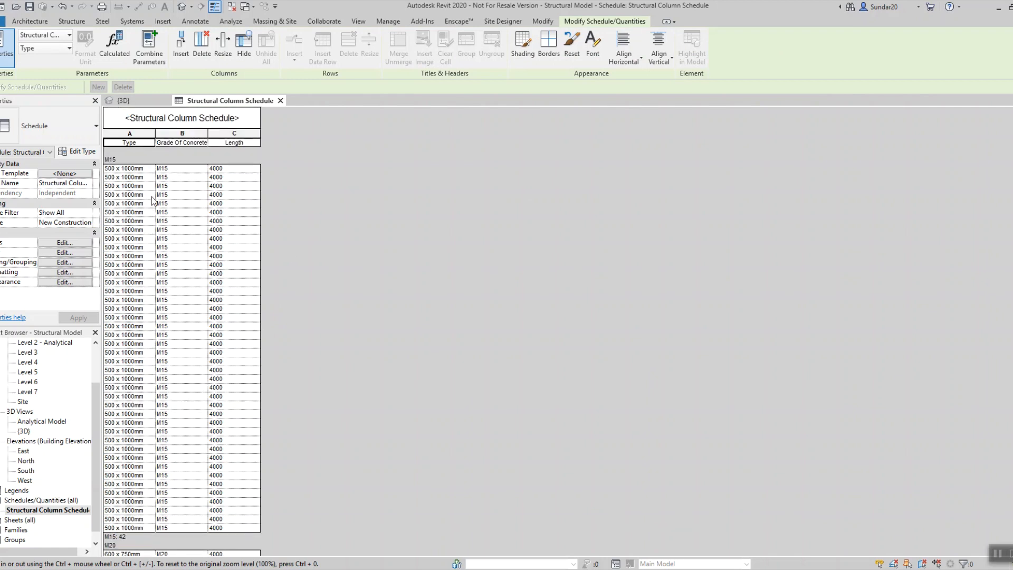
# - Add Type as the second sorting level of the column schedule with its own header, and review the result
pyautogui.click(65, 262)
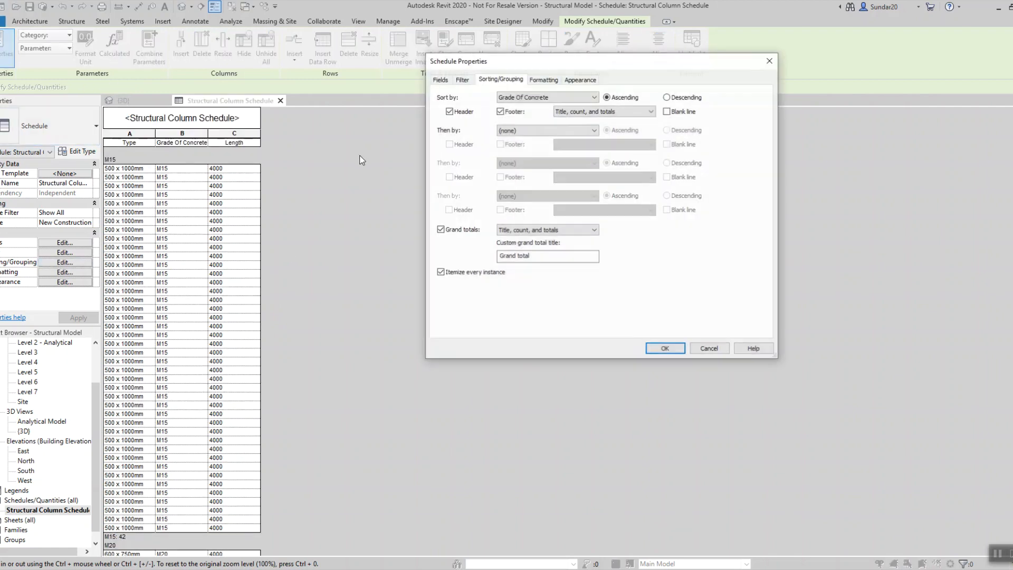
pyautogui.click(514, 130)
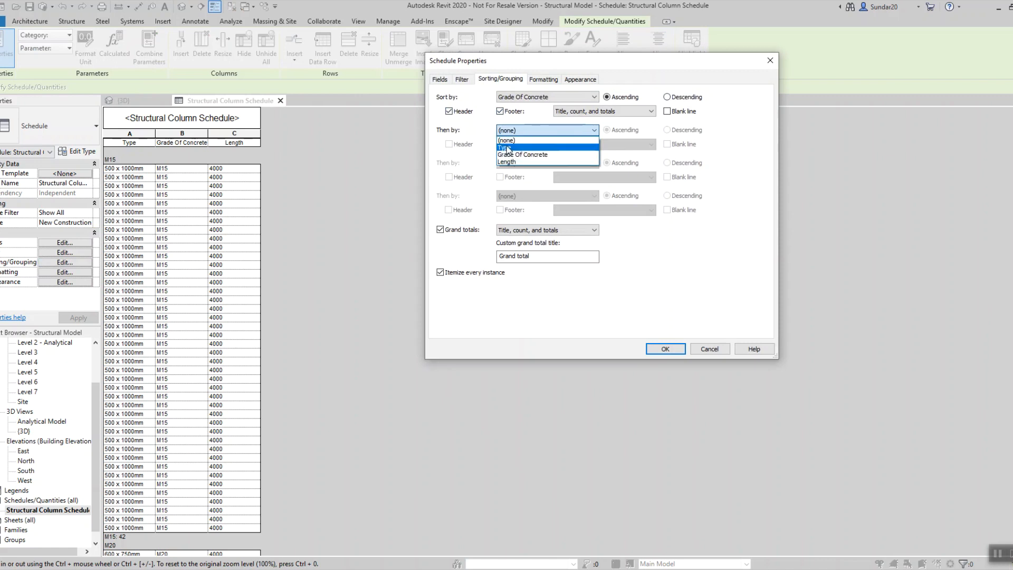
pyautogui.click(507, 148)
pyautogui.click(454, 146)
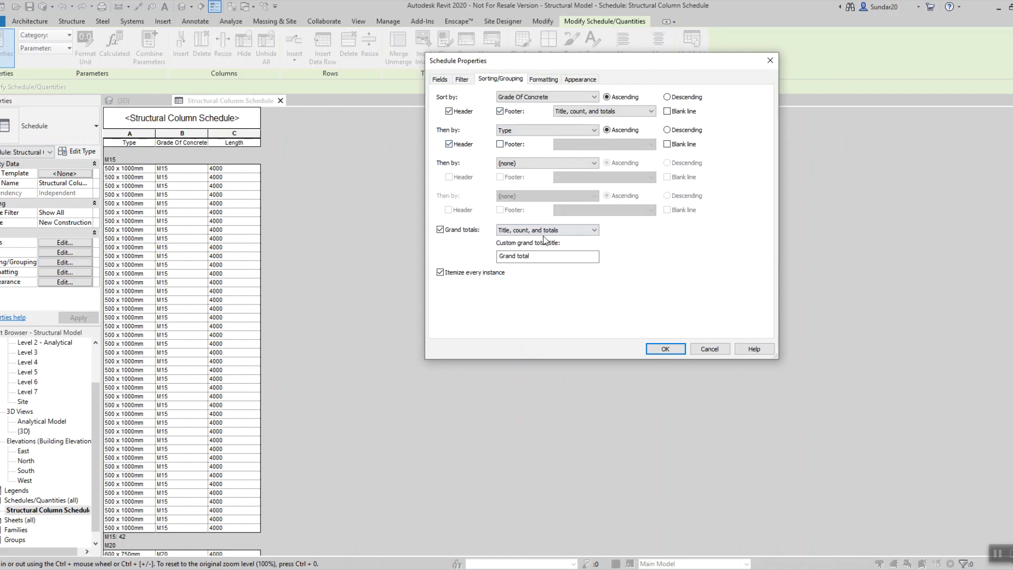
pyautogui.click(658, 348)
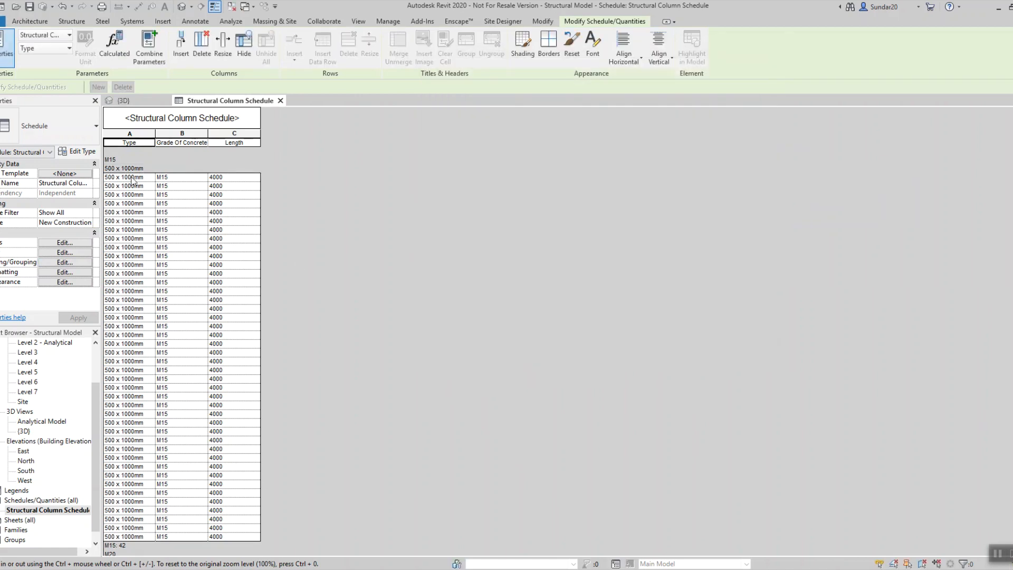
pyautogui.scroll(-5, 284, 299)
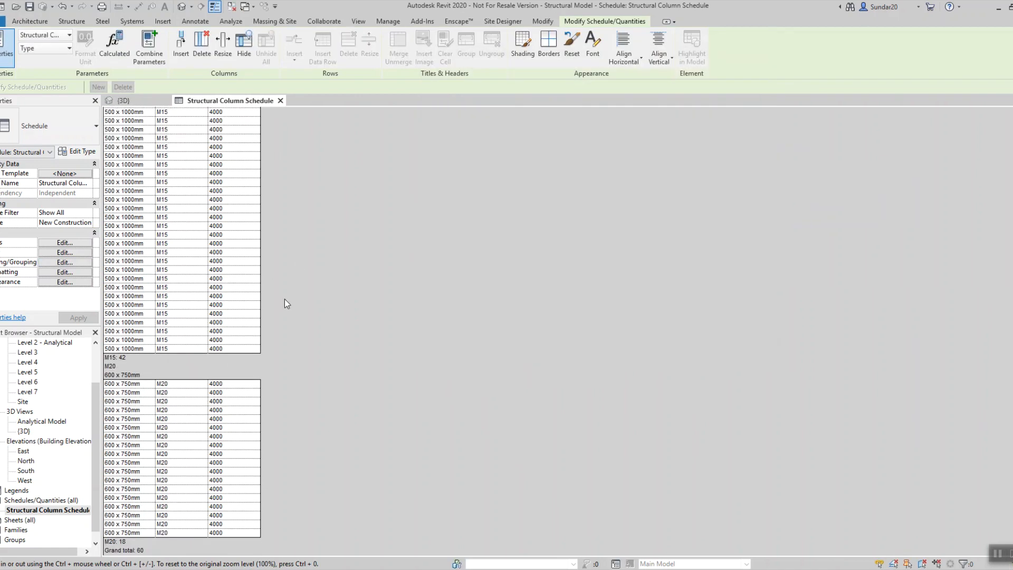
# - Add the Base Level field as the last column of the structural column schedule
pyautogui.click(65, 244)
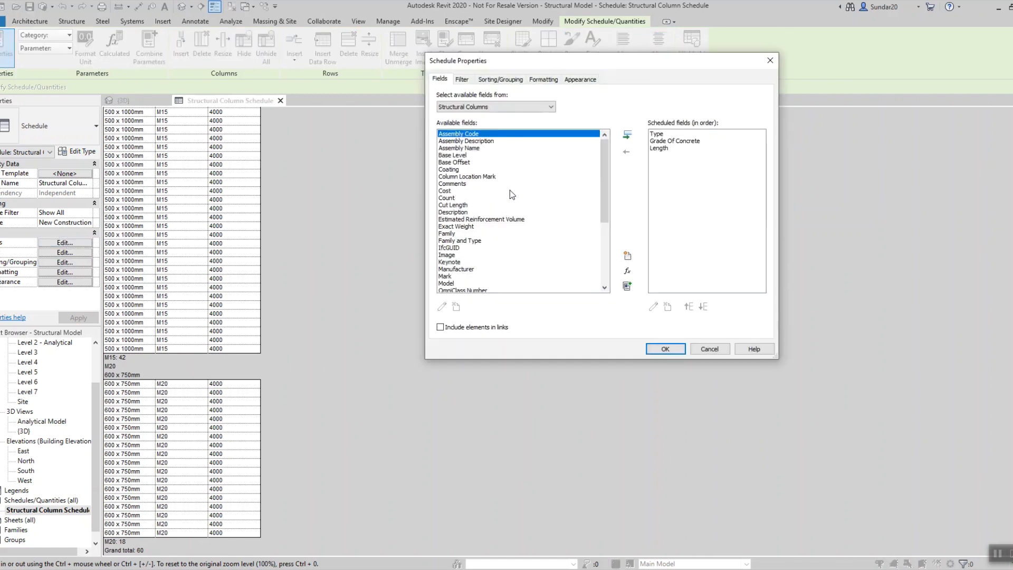
pyautogui.scroll(-5, 560, 230)
pyautogui.scroll(2, 559, 229)
pyautogui.scroll(2, 463, 139)
pyautogui.click(460, 155)
pyautogui.click(628, 135)
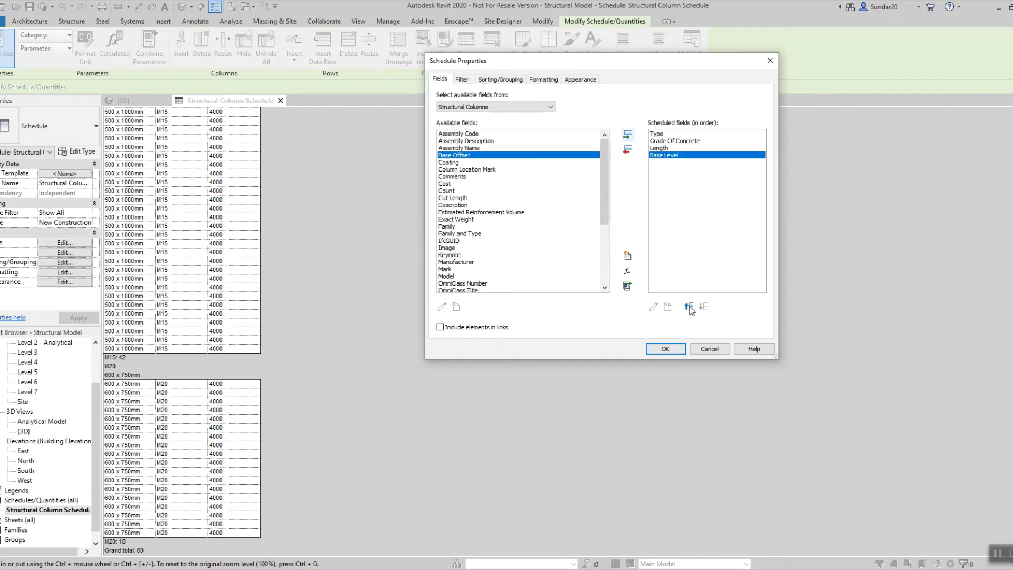
pyautogui.click(653, 351)
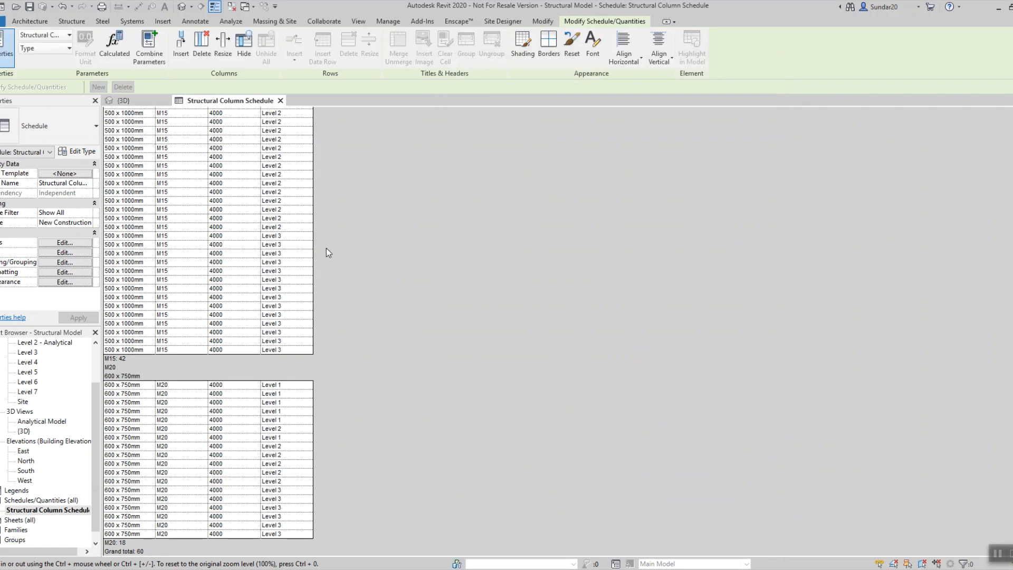
pyautogui.scroll(-4, 308, 249)
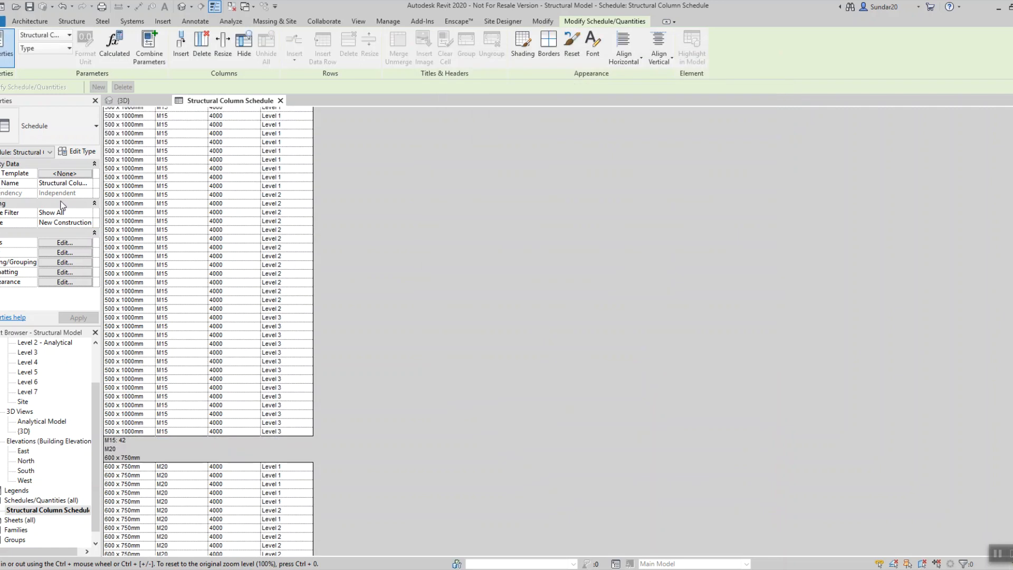
# - Change the schedule's second sorting level to Base Level, keeping its header, and review the columns grouped by grade and level
pyautogui.click(62, 244)
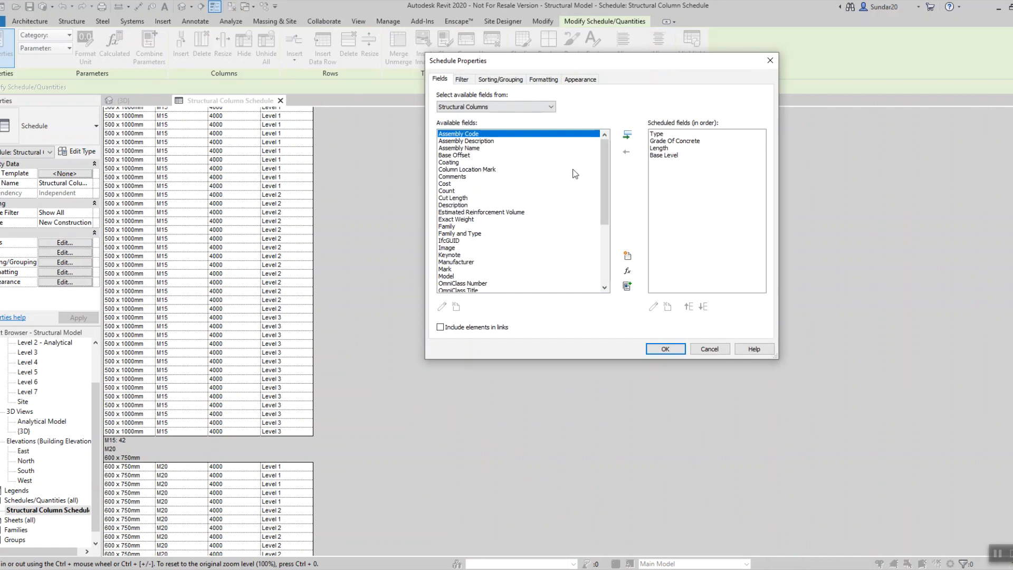
pyautogui.click(660, 159)
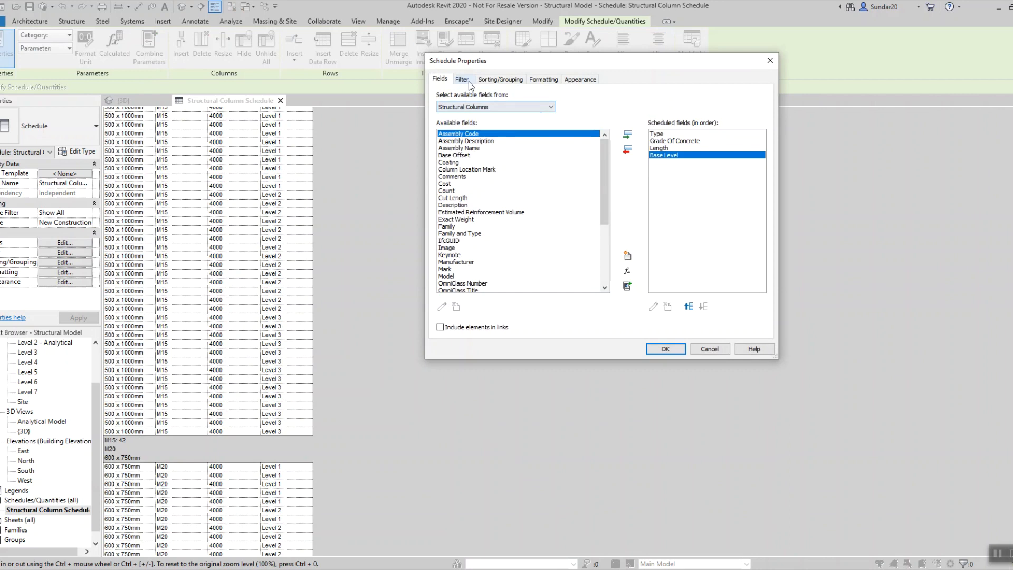
pyautogui.click(495, 80)
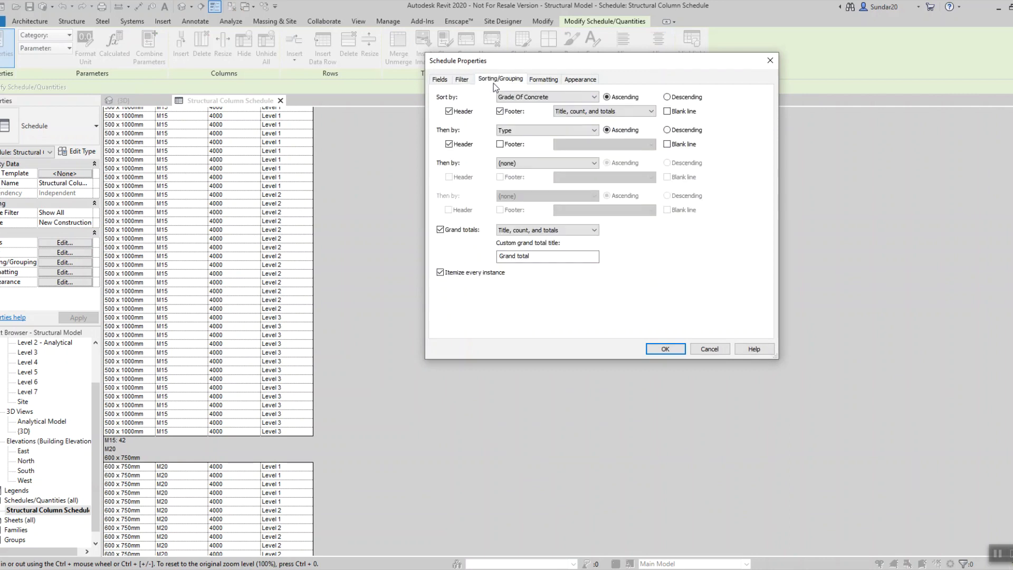
pyautogui.click(516, 165)
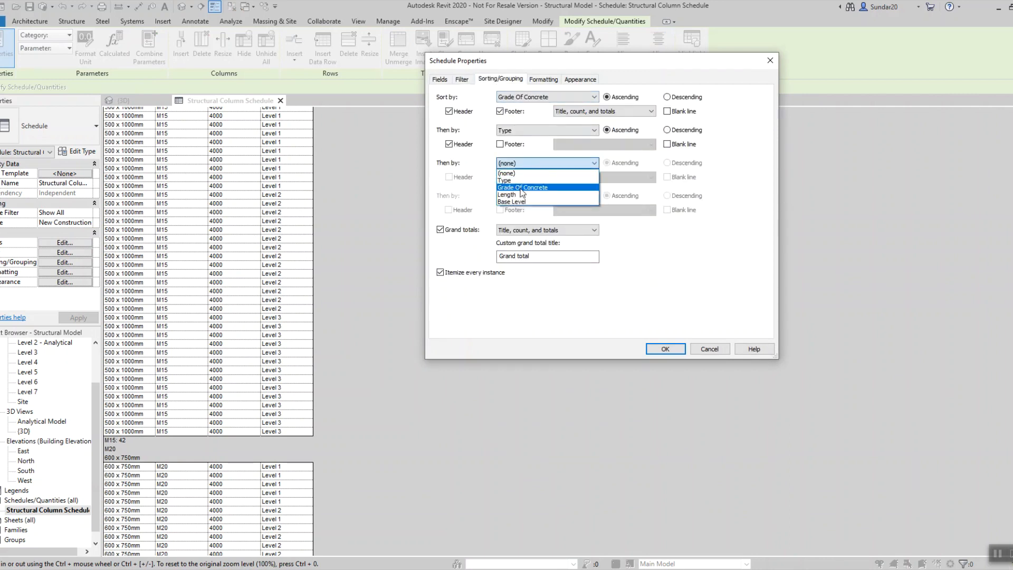
pyautogui.click(521, 132)
pyautogui.click(522, 132)
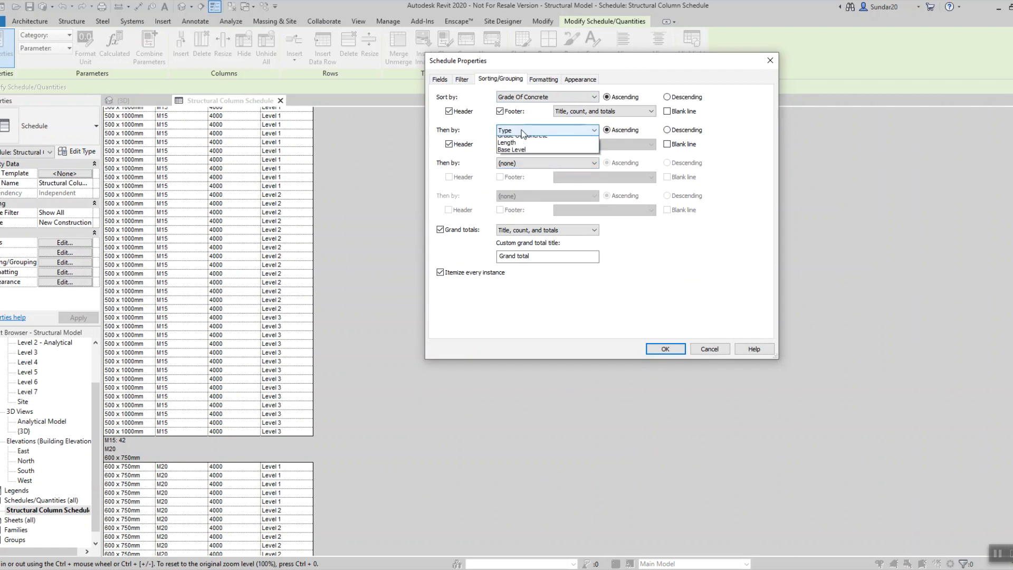
pyautogui.click(521, 169)
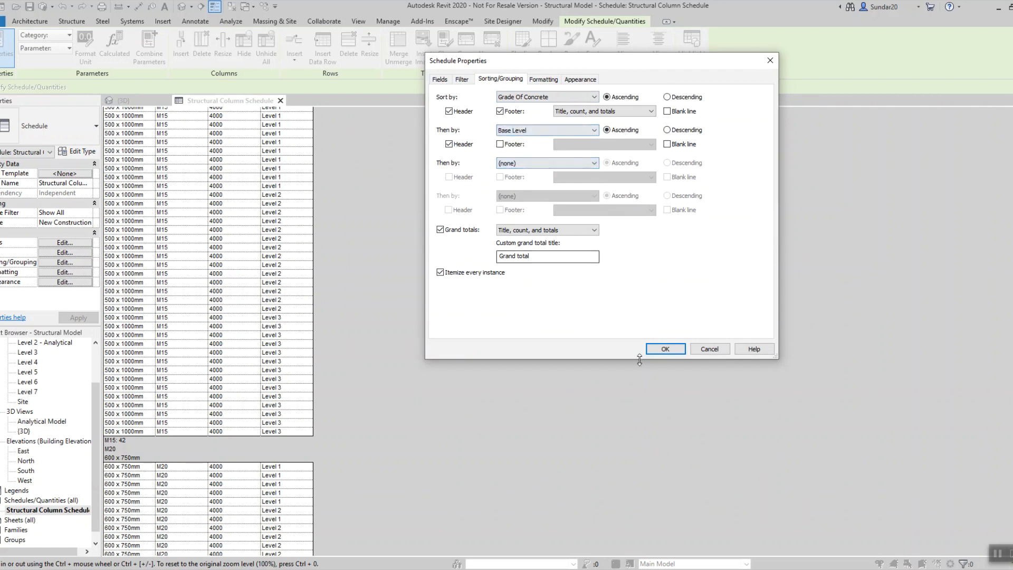
pyautogui.click(655, 349)
pyautogui.scroll(4, 332, 245)
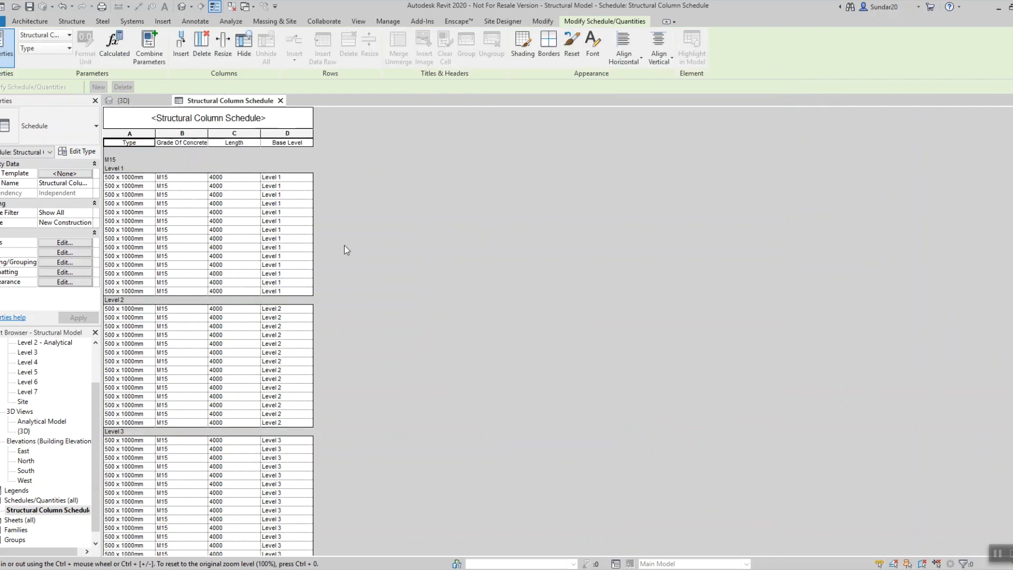
pyautogui.click(140, 197)
pyautogui.scroll(-5, 191, 267)
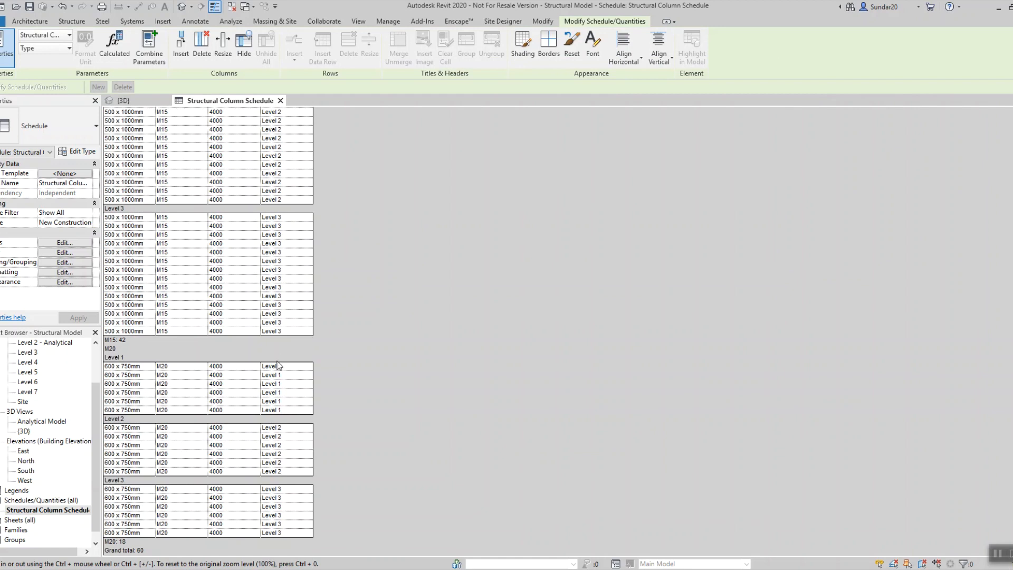
# - Close the column schedule and review the project parameters defined in the model without changing them
pyautogui.click(280, 101)
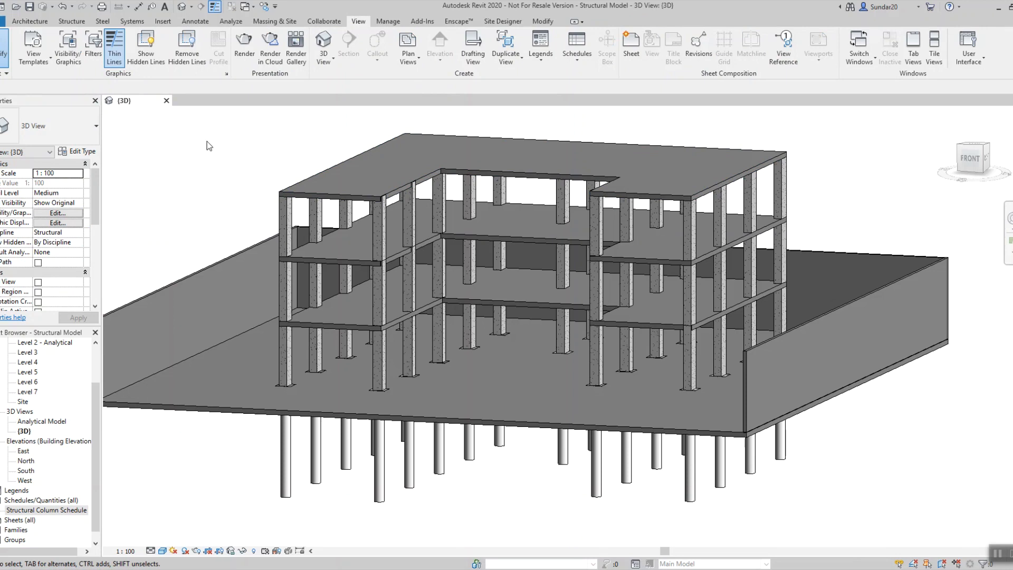
pyautogui.moveTo(208, 161); pyautogui.dragTo(252, 156, button='middle')
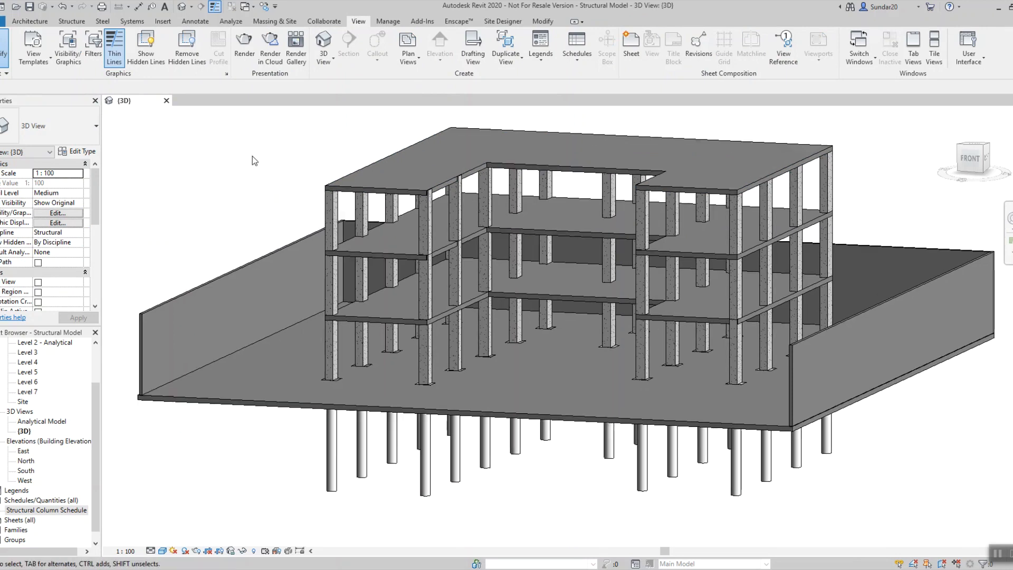
pyautogui.click(390, 22)
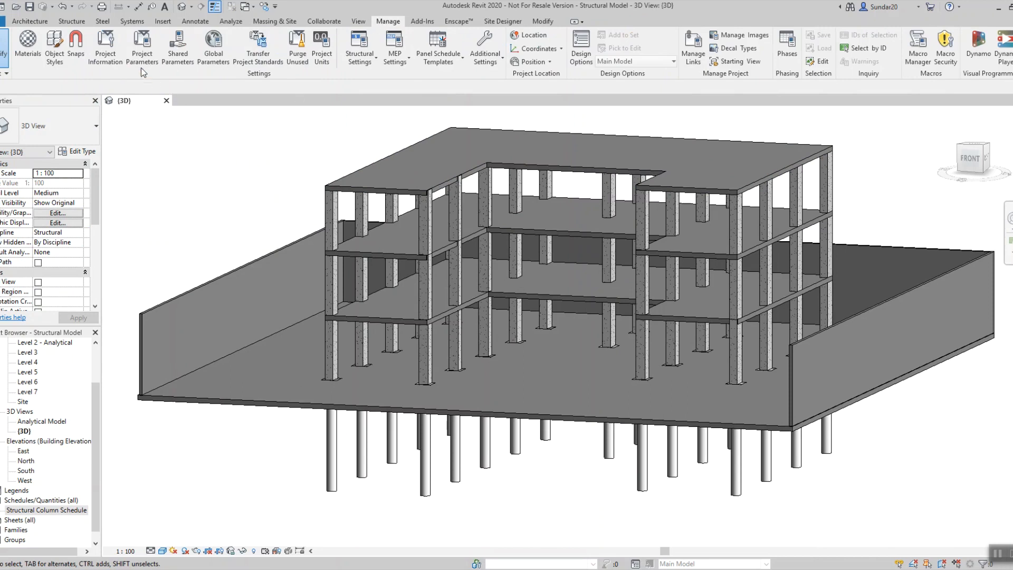
pyautogui.click(141, 53)
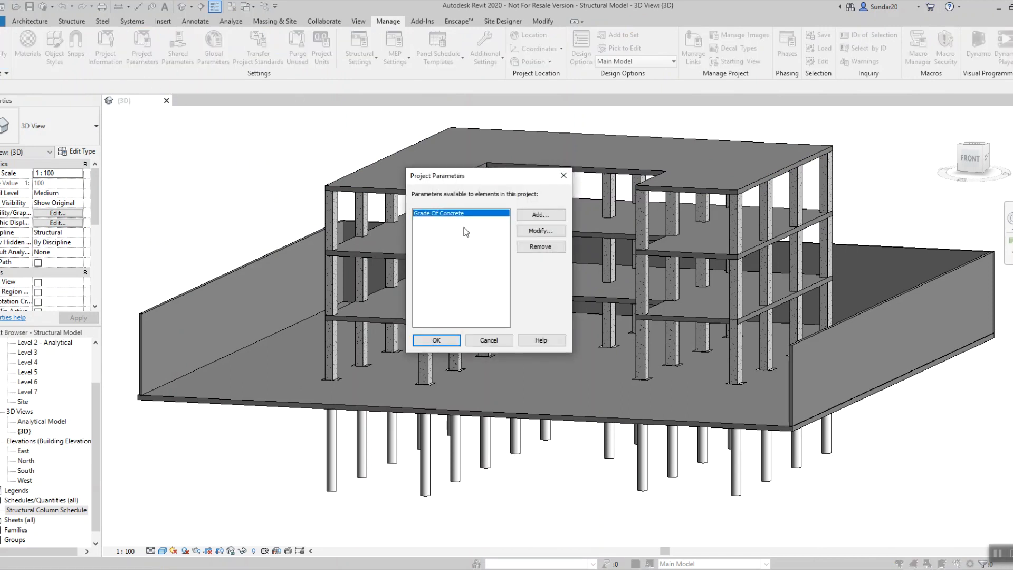
pyautogui.click(563, 176)
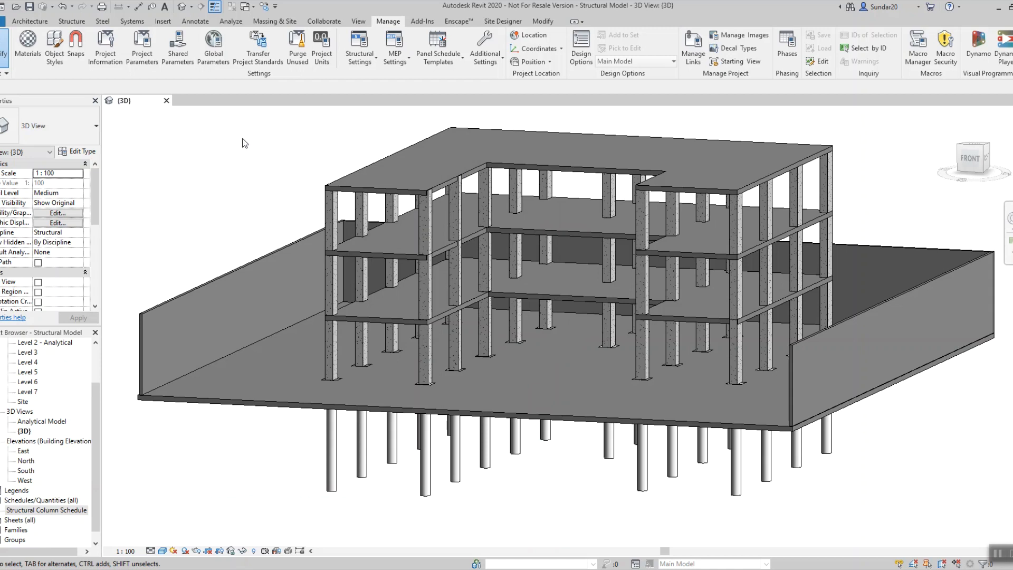
# - Create the shared parameter file Shared Parameter.txt in the Day 3 folder, switching to PowerPoint to consult the shared parameters slide before saving it
pyautogui.click(179, 58)
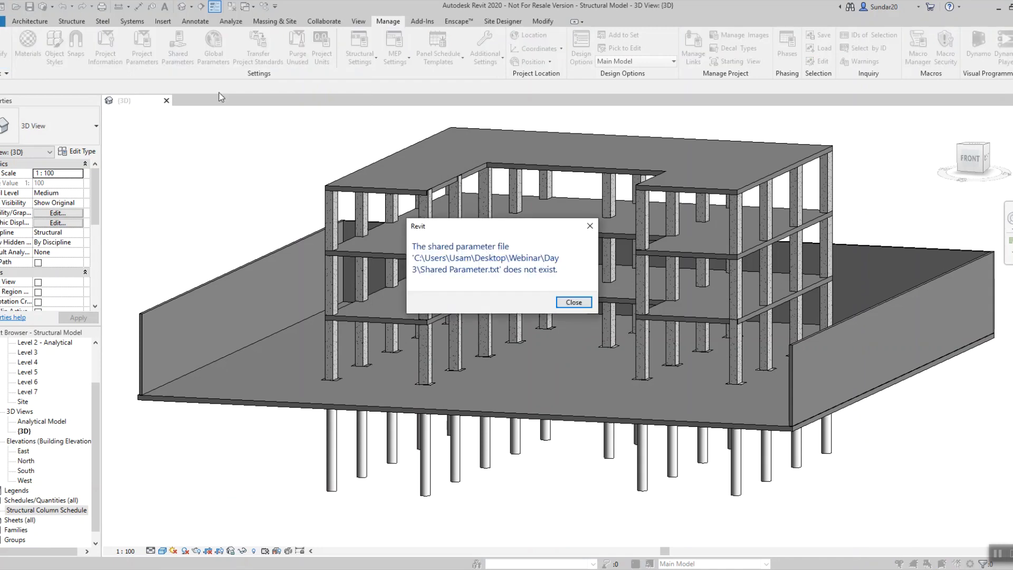
pyautogui.click(573, 301)
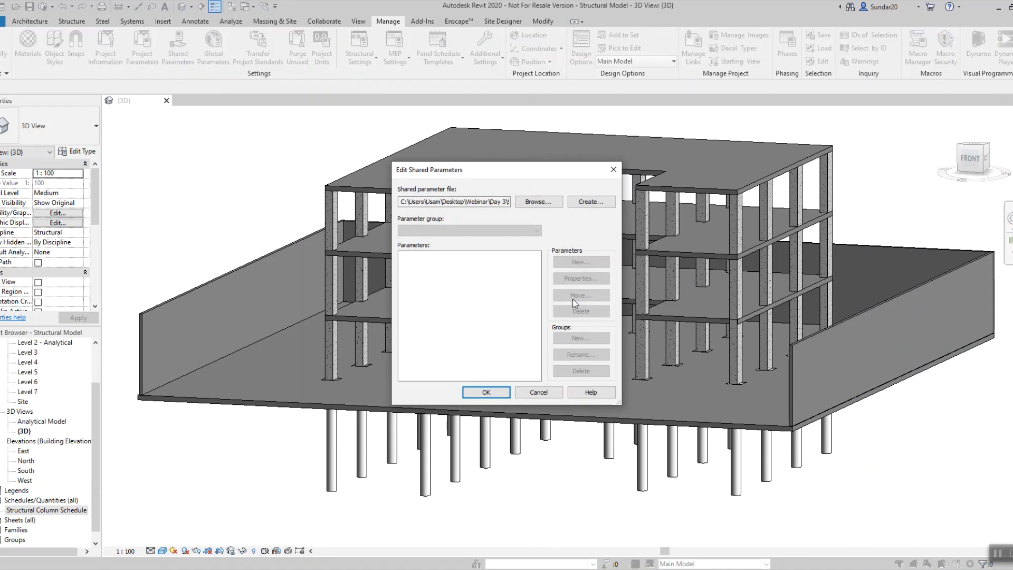
pyautogui.hotkey('alt', 'Tab')
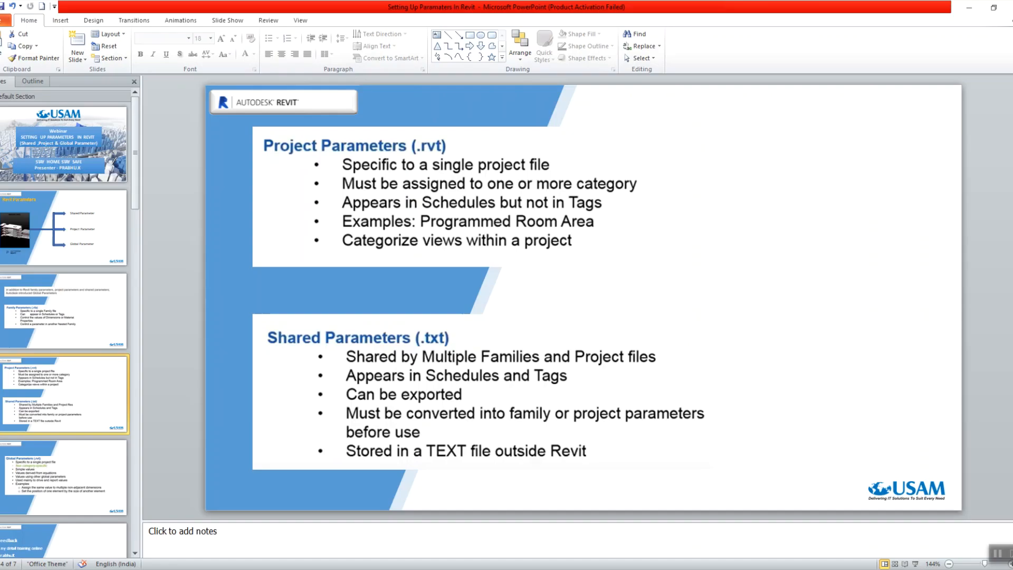
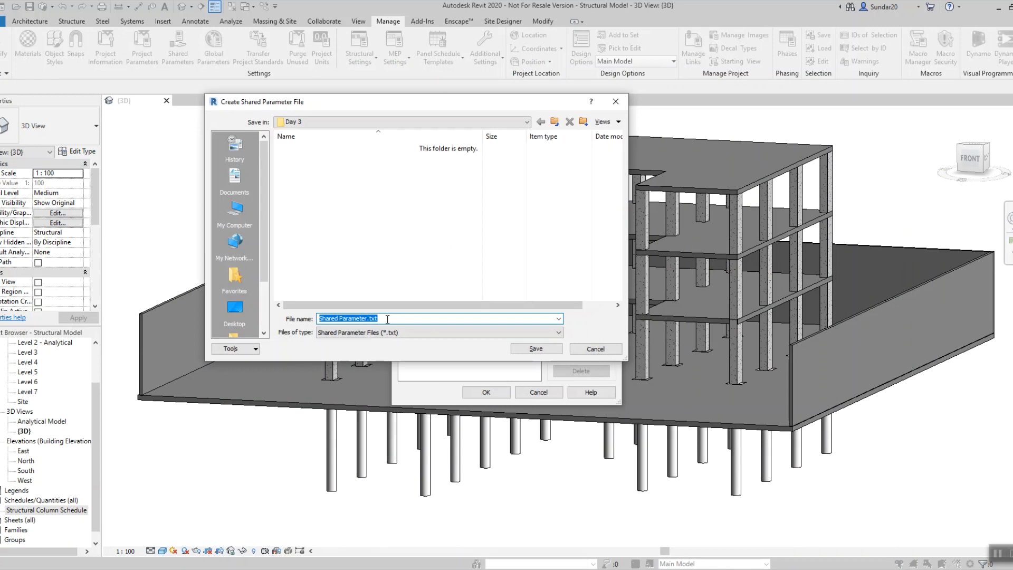
pyautogui.click(387, 319)
pyautogui.click(536, 349)
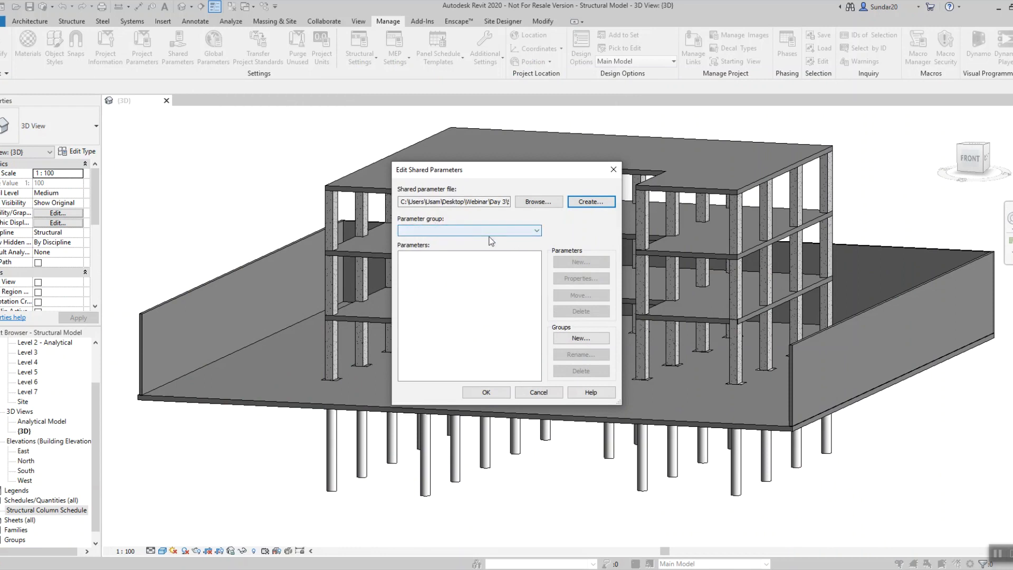
# - Create a parameter group named Shared in the shared parameter file
pyautogui.click(569, 337)
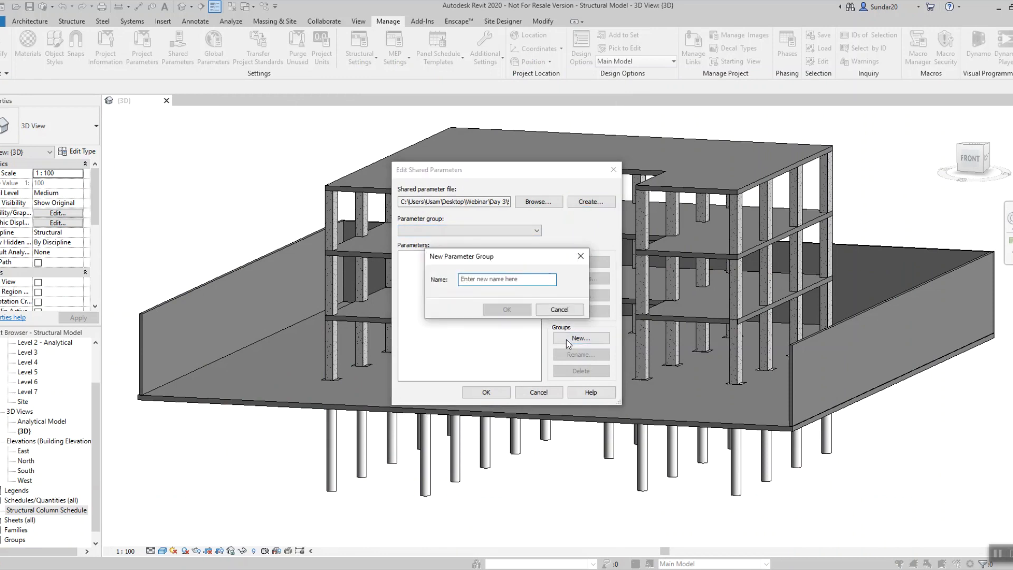
pyautogui.click(493, 281)
pyautogui.write('sHARED')
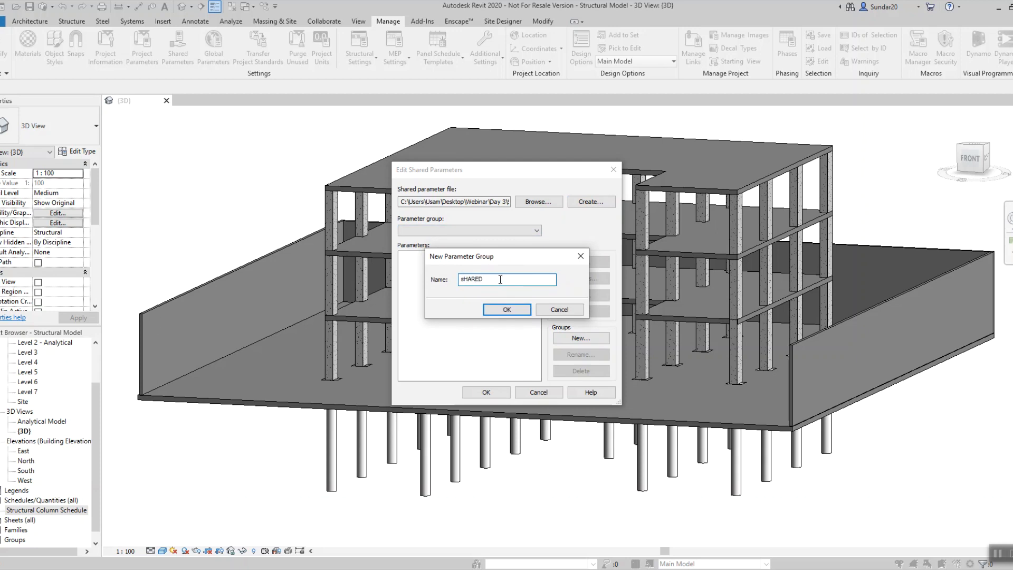
pyautogui.press('BackSpace')
pyautogui.press('BackSpace')
pyautogui.press('BackSpace')
pyautogui.press('BackSpace')
pyautogui.press('BackSpace')
pyautogui.press('BackSpace')
pyautogui.write('Shared')
pyautogui.click(493, 310)
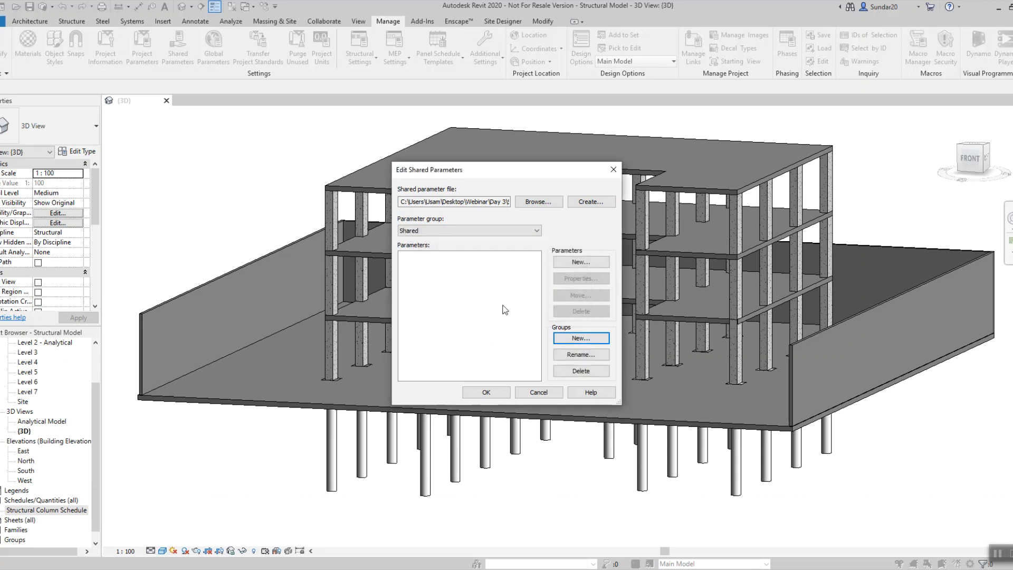
# - Add a shared parameter named External to the Shared group, with Yes/No as its parameter type
pyautogui.click(581, 262)
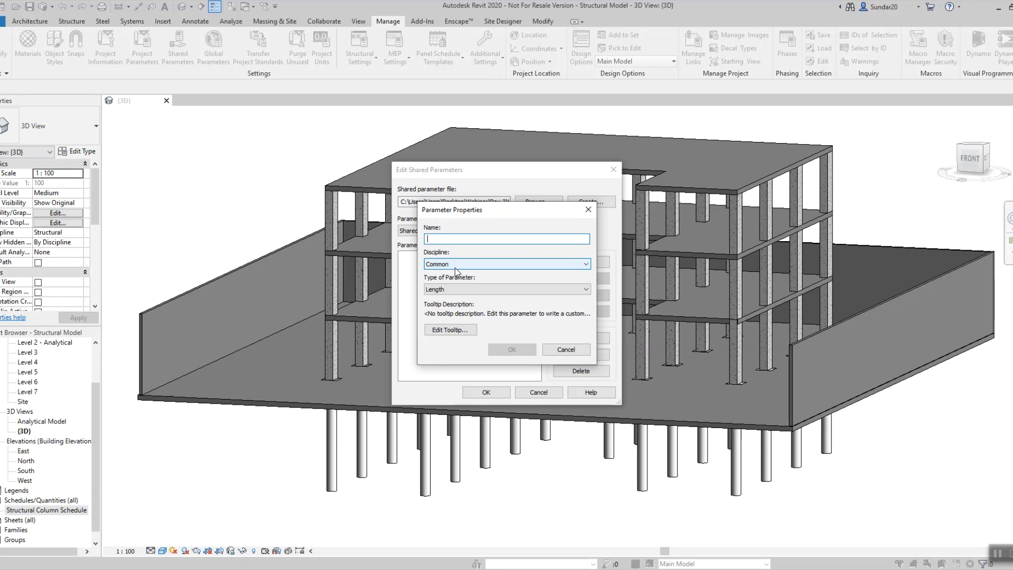
pyautogui.write('External')
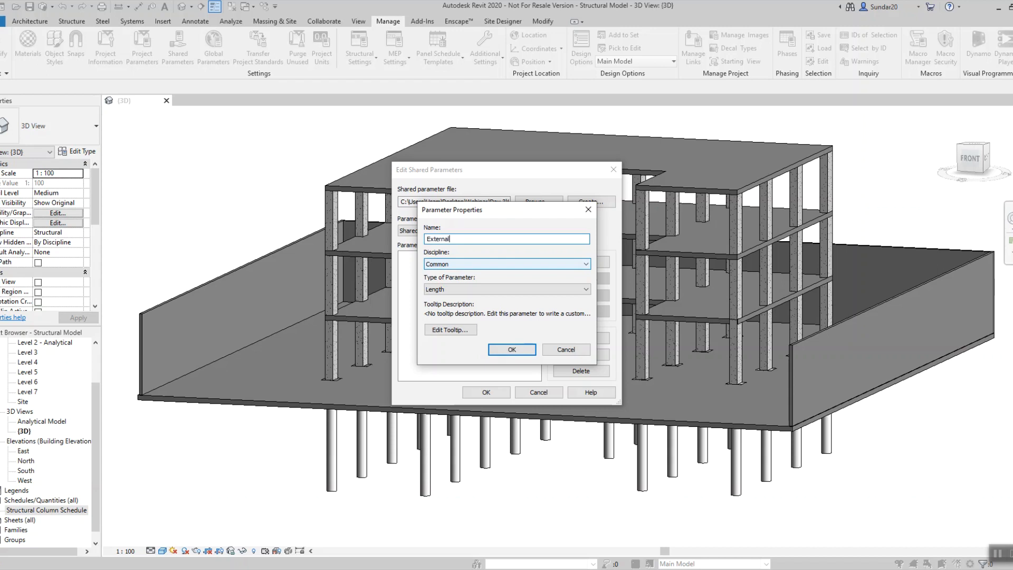
pyautogui.click(459, 289)
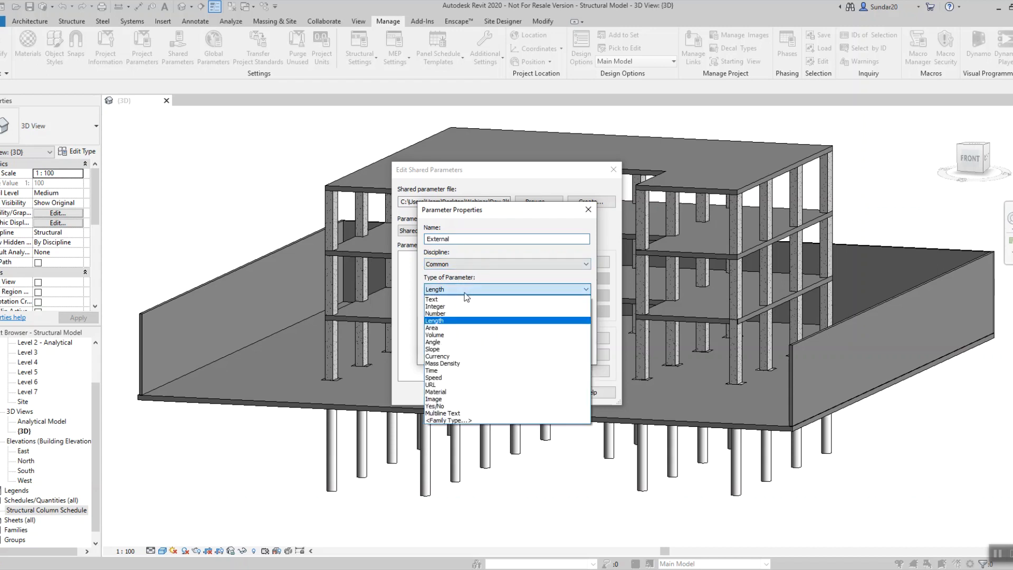
pyautogui.click(458, 406)
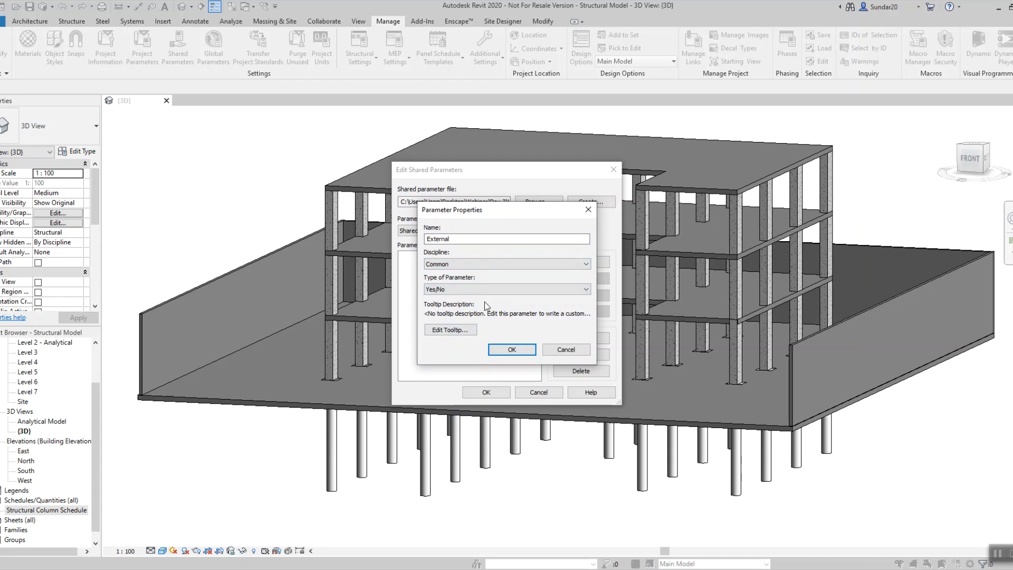
pyautogui.click(496, 349)
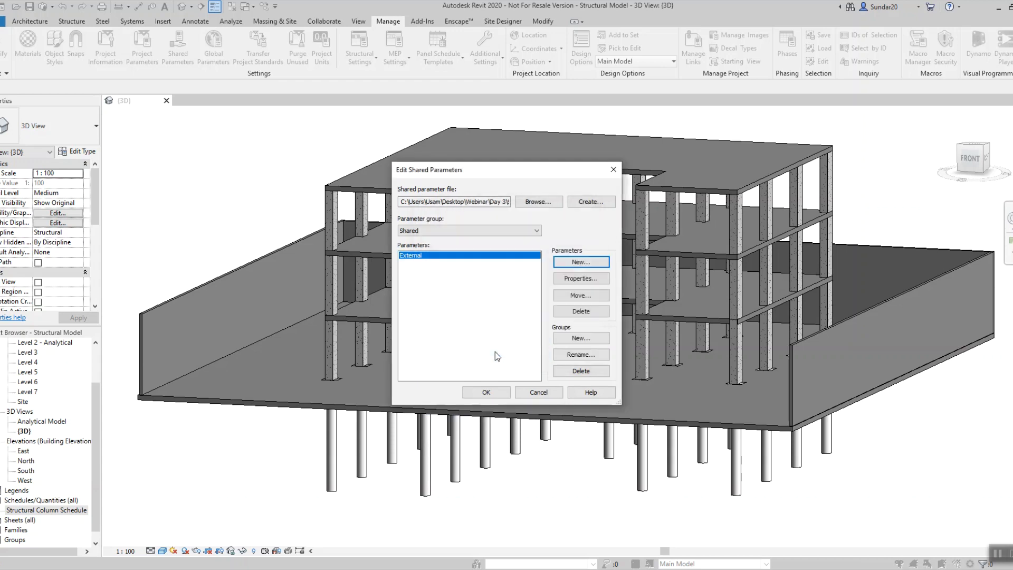
# - Add a second shared parameter named Internal to the Shared group
pyautogui.click(581, 262)
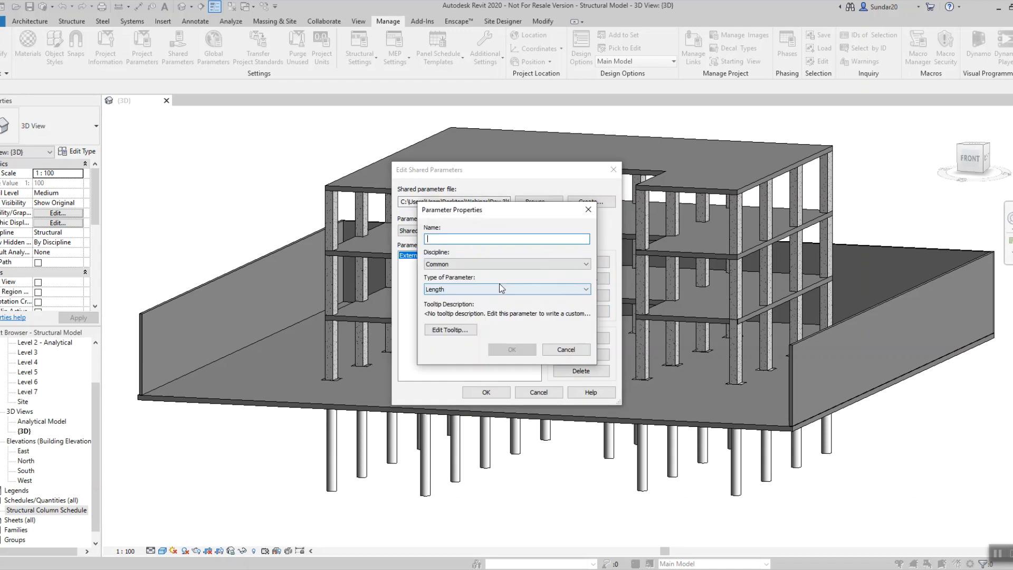
pyautogui.write('In')
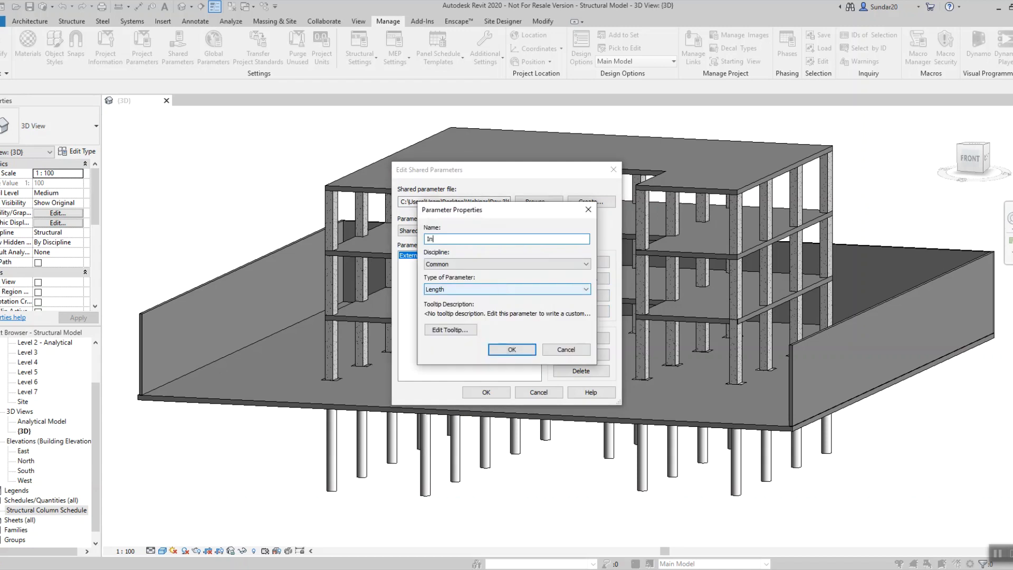
pyautogui.write('ternal')
pyautogui.press('Return')
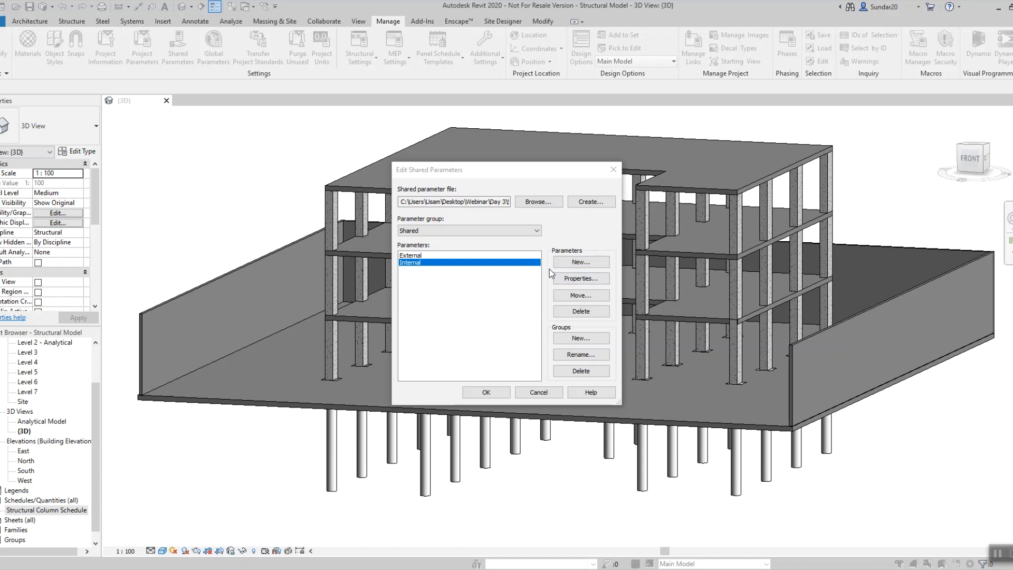
# - Add a Yes/No shared parameter named Checked to the Shared group, save the shared parameters and recheck their list
pyautogui.click(573, 262)
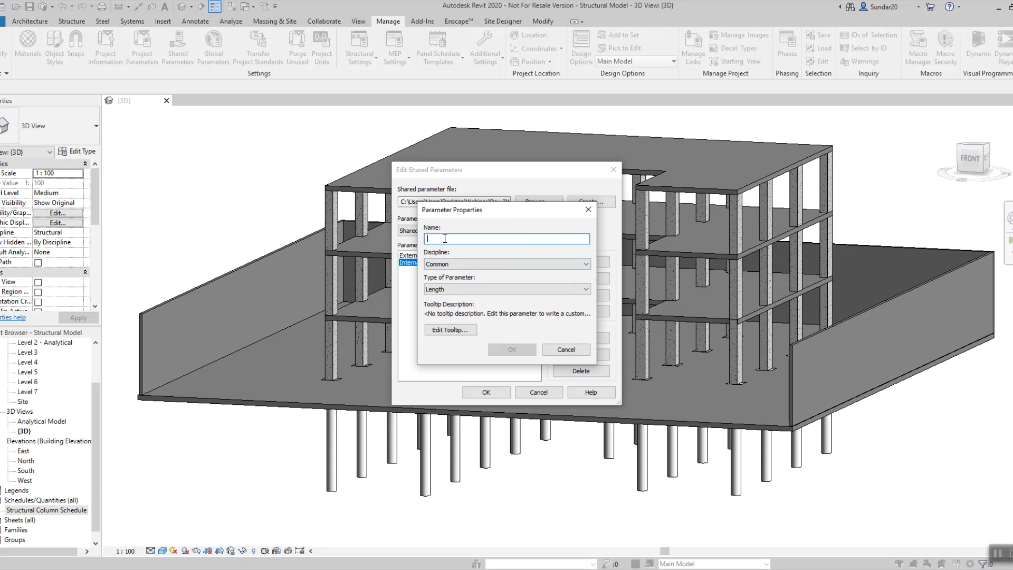
pyautogui.write('C')
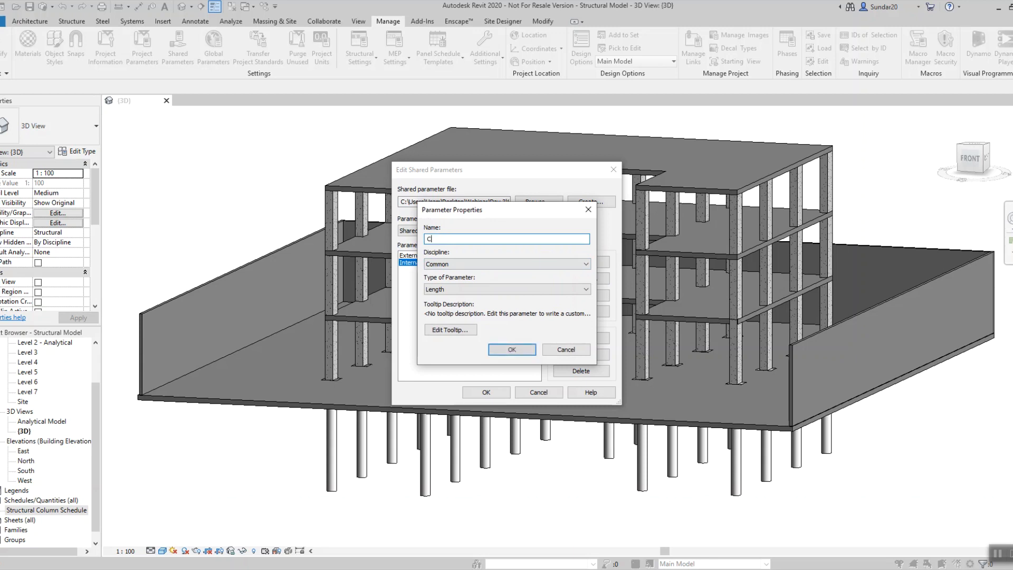
pyautogui.write('hecked')
pyautogui.click(496, 290)
pyautogui.click(464, 406)
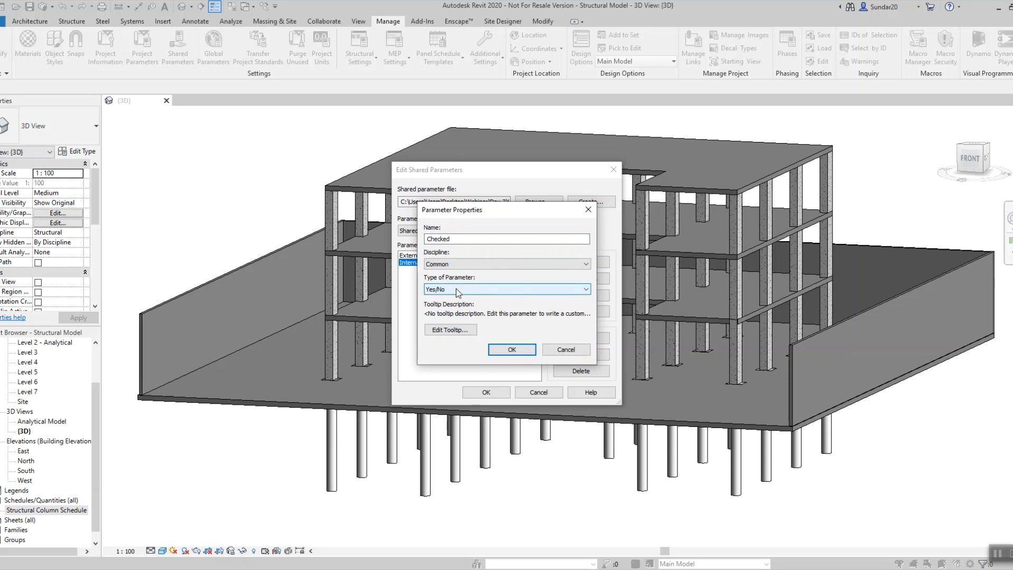
pyautogui.click(511, 349)
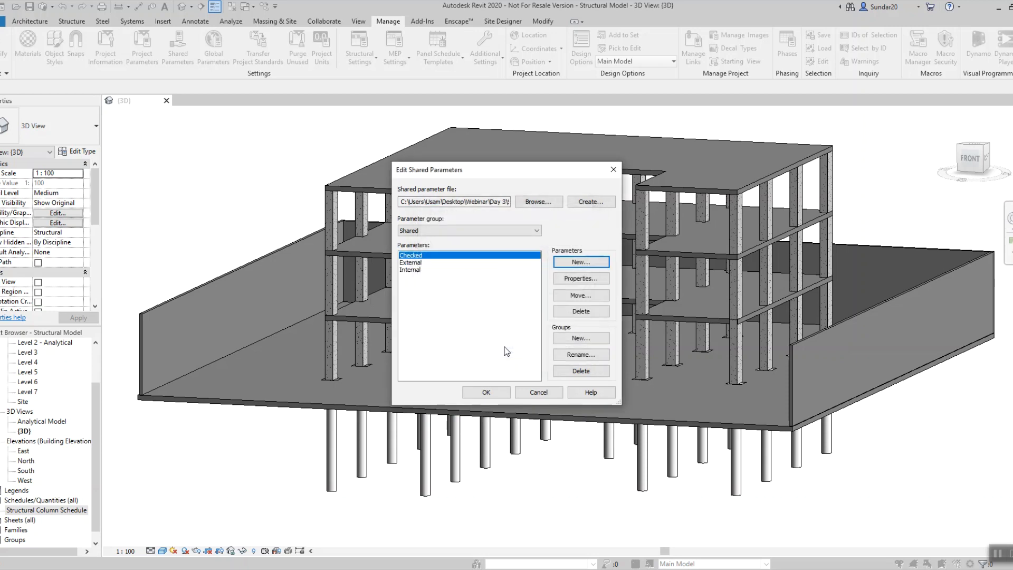
pyautogui.click(486, 392)
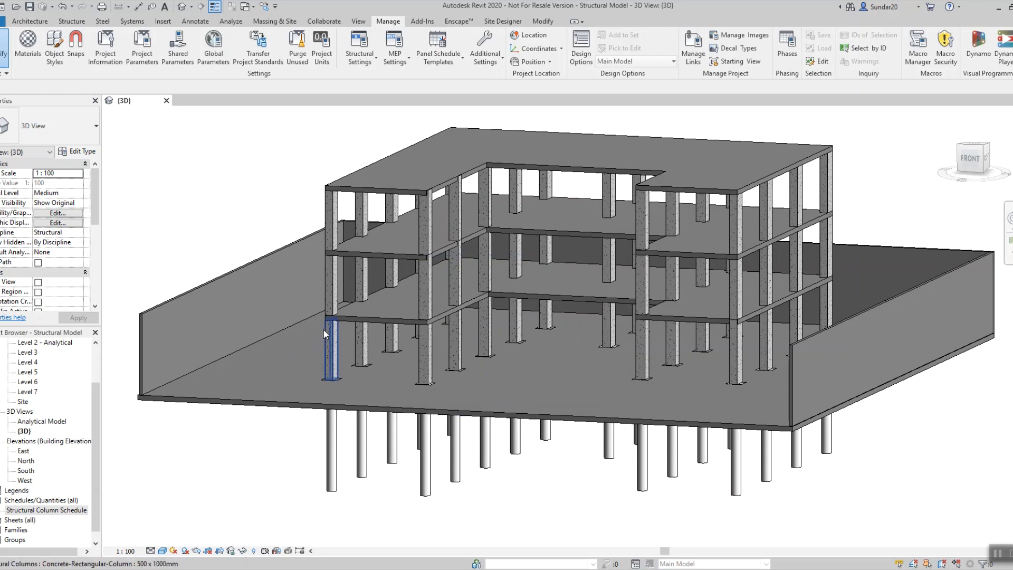
pyautogui.click(178, 46)
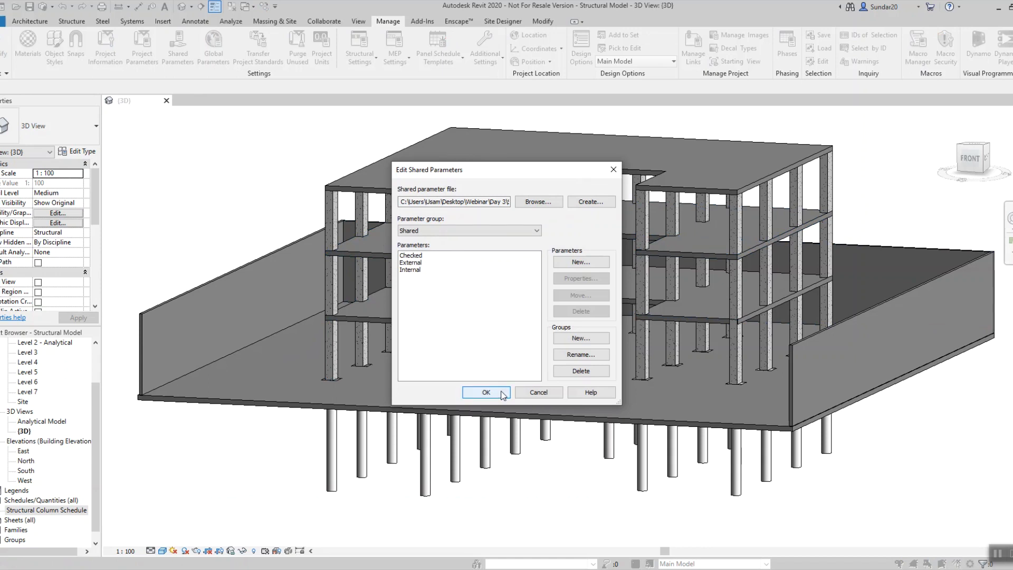
pyautogui.click(524, 393)
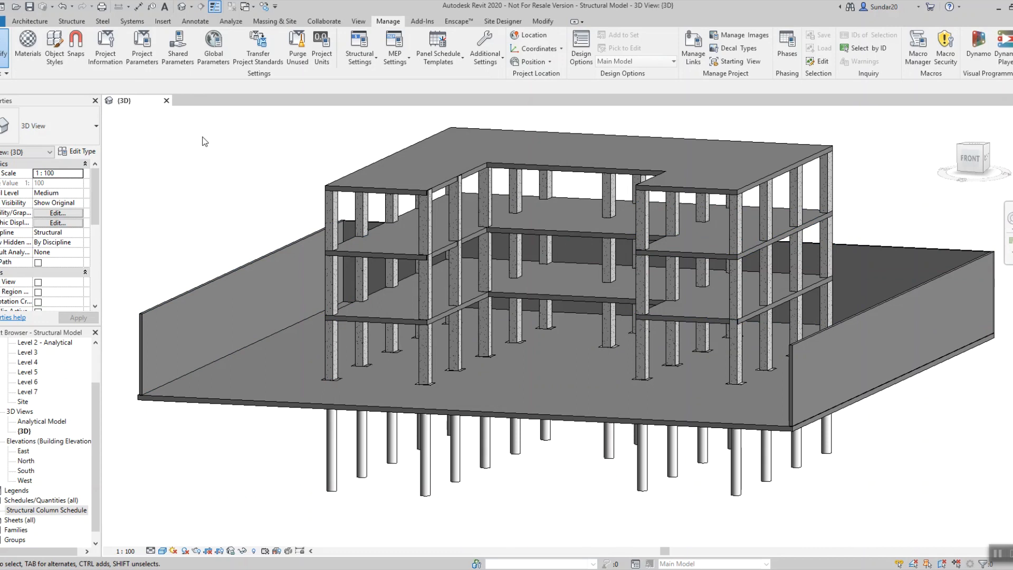
# - Set up a new project parameter from the shared parameter Checked, as an instance parameter grouped under General
pyautogui.click(142, 53)
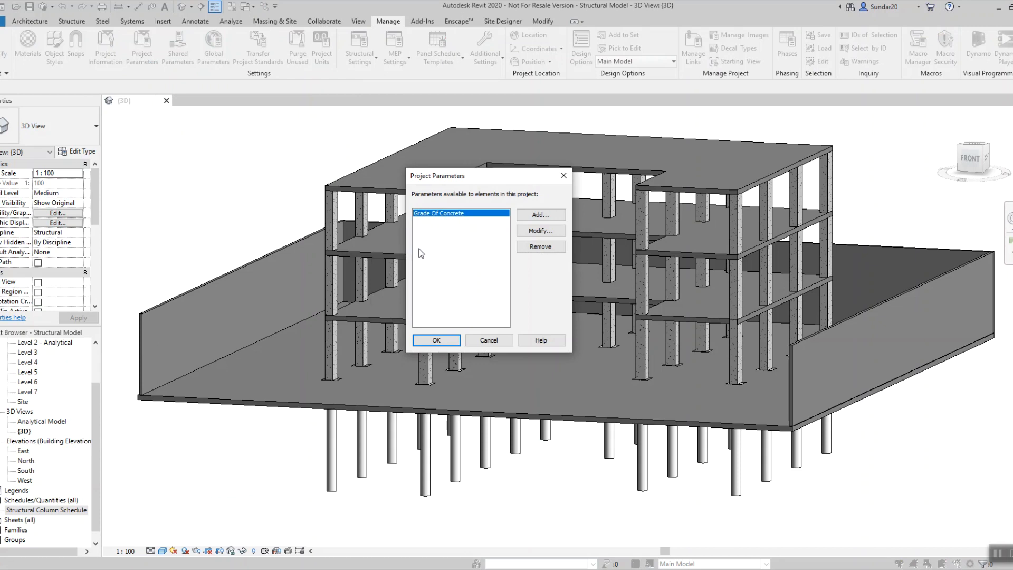
pyautogui.click(542, 214)
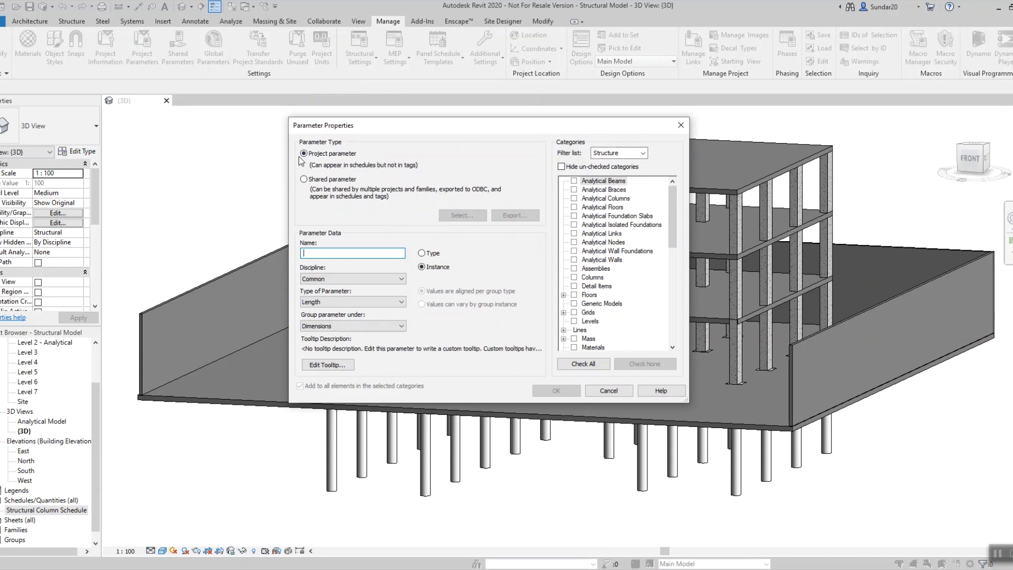
pyautogui.click(304, 180)
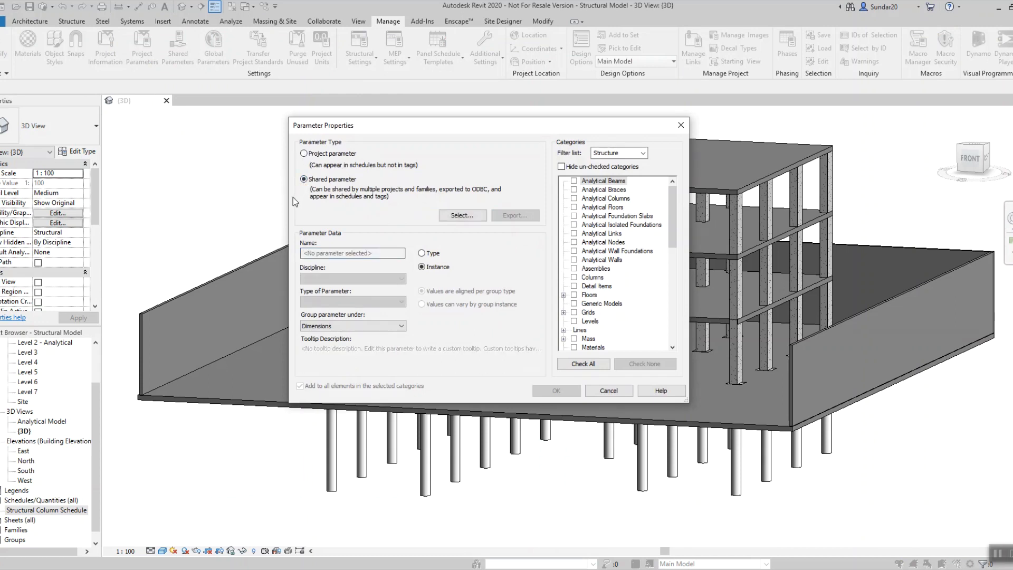
pyautogui.click(467, 215)
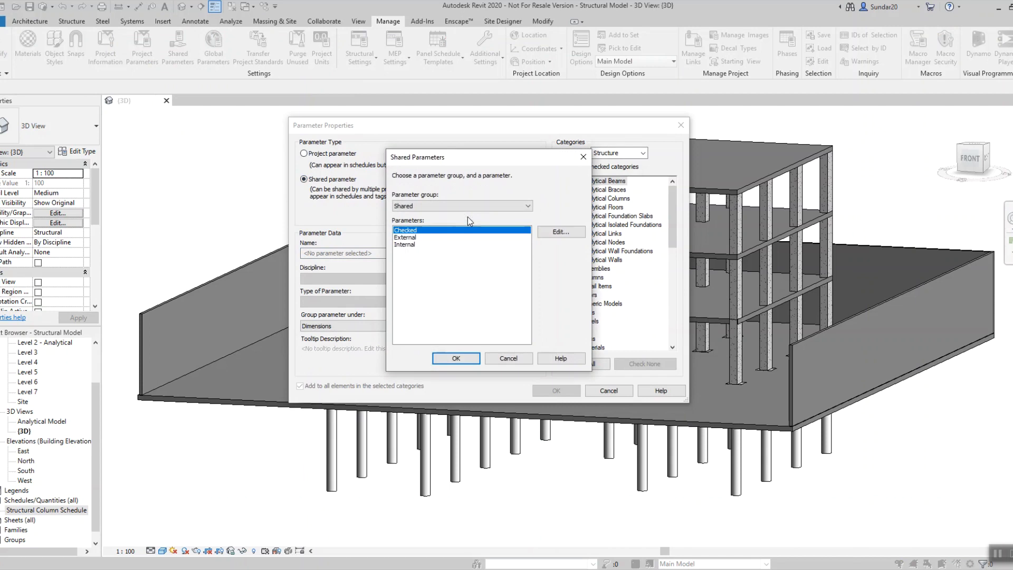
pyautogui.click(405, 245)
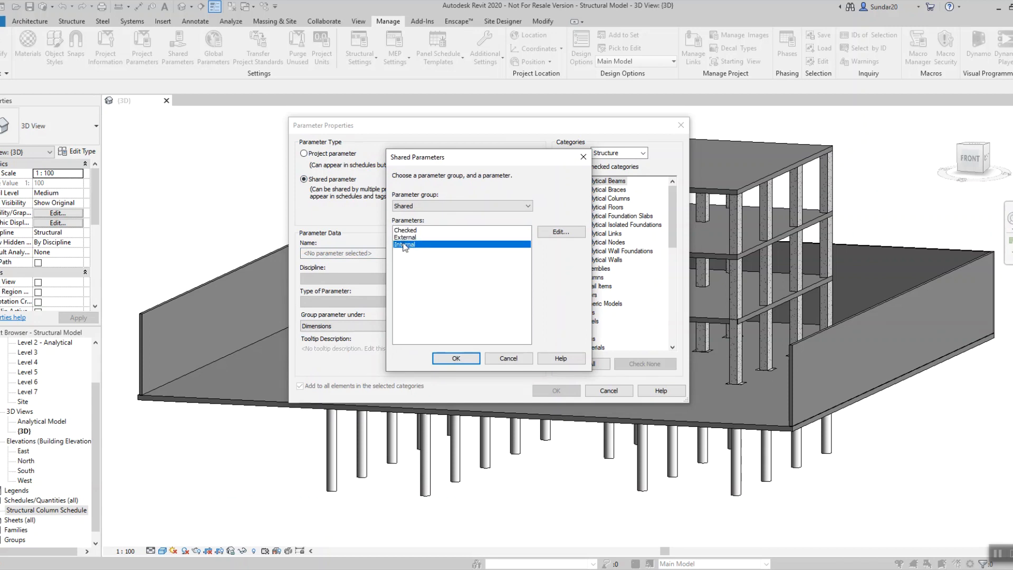
pyautogui.click(410, 231)
pyautogui.click(405, 245)
pyautogui.click(407, 230)
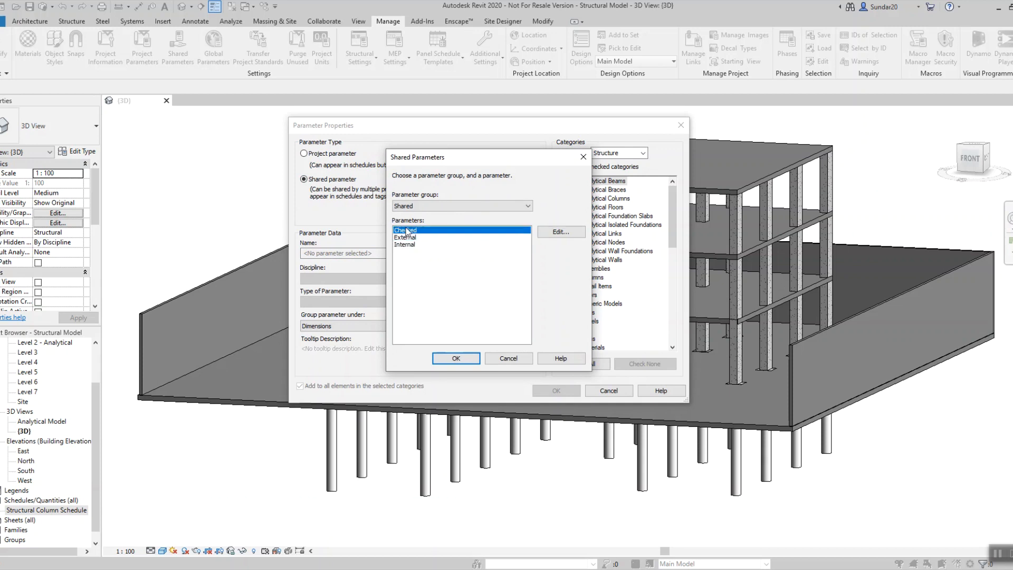
pyautogui.click(470, 357)
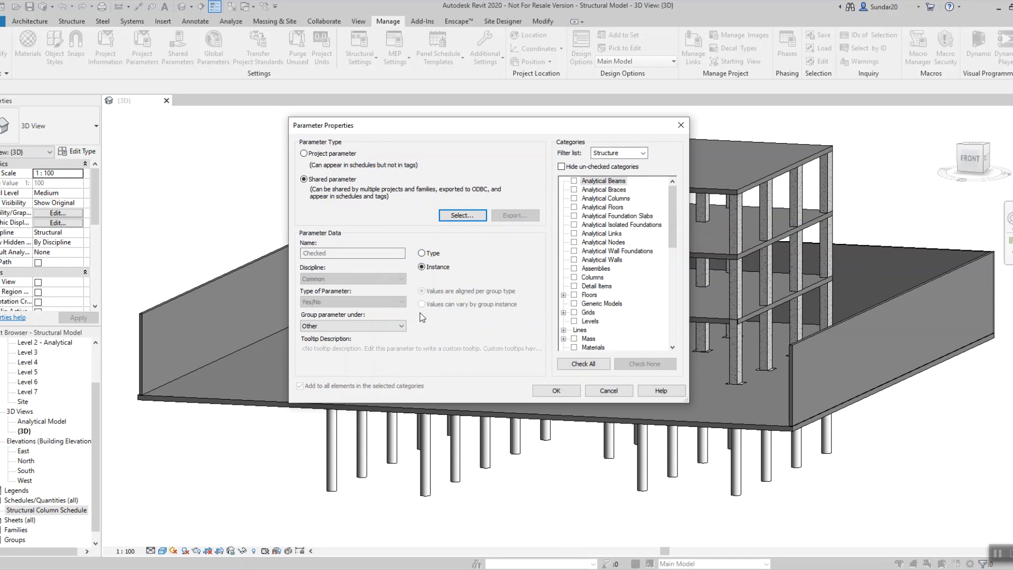
pyautogui.click(401, 326)
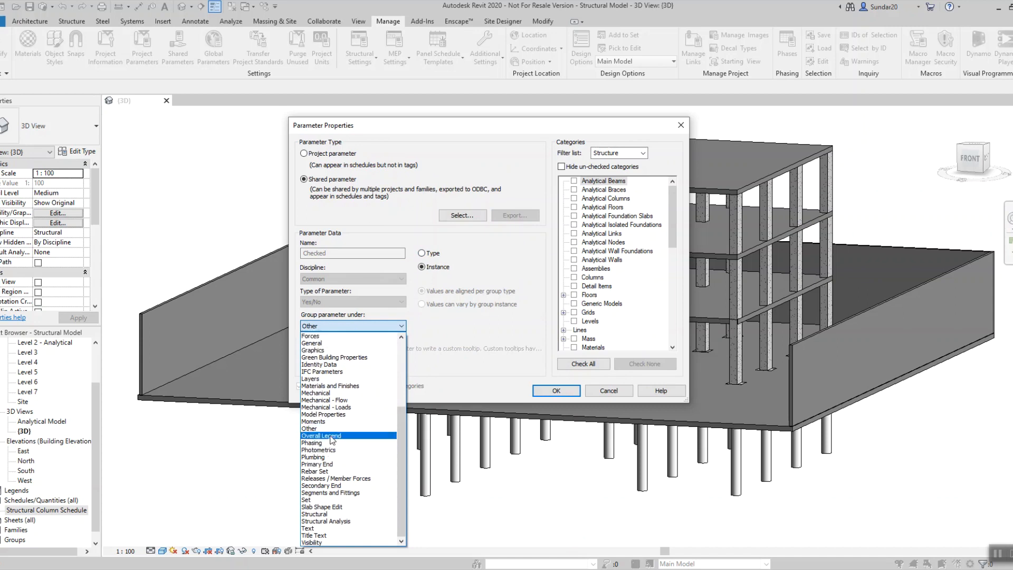
pyautogui.click(347, 344)
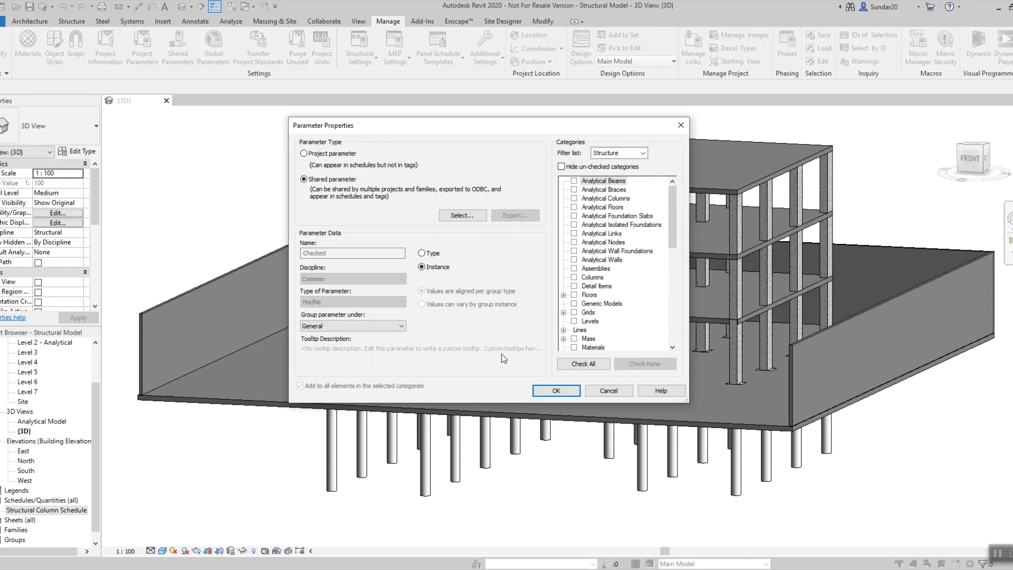
# - Assign the Checked parameter to the Walls, Structural Columns and Floors categories and save the project parameters
pyautogui.moveTo(678, 233); pyautogui.dragTo(680, 332)
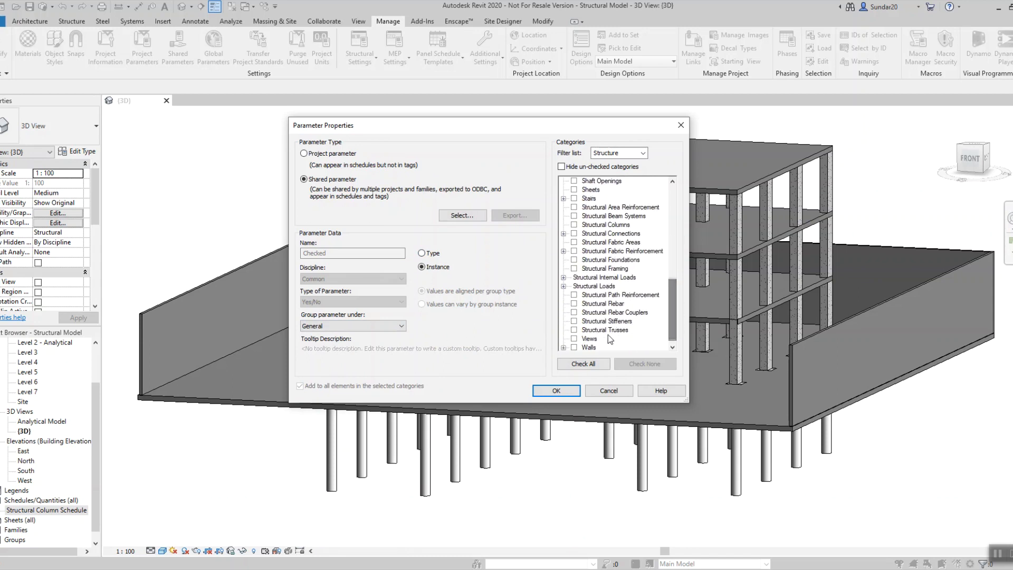
pyautogui.click(574, 347)
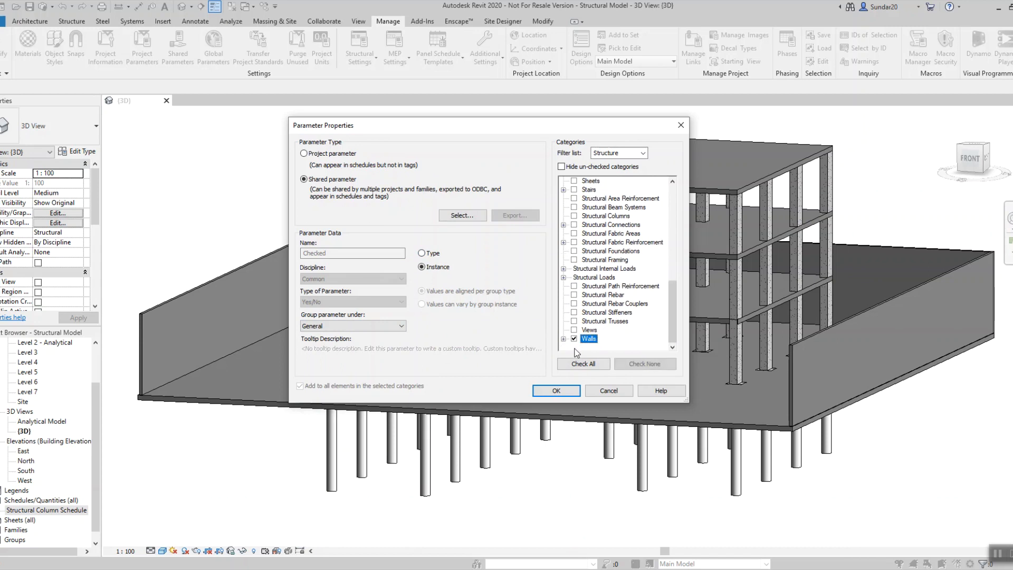
pyautogui.click(574, 216)
pyautogui.moveTo(670, 319); pyautogui.dragTo(670, 281)
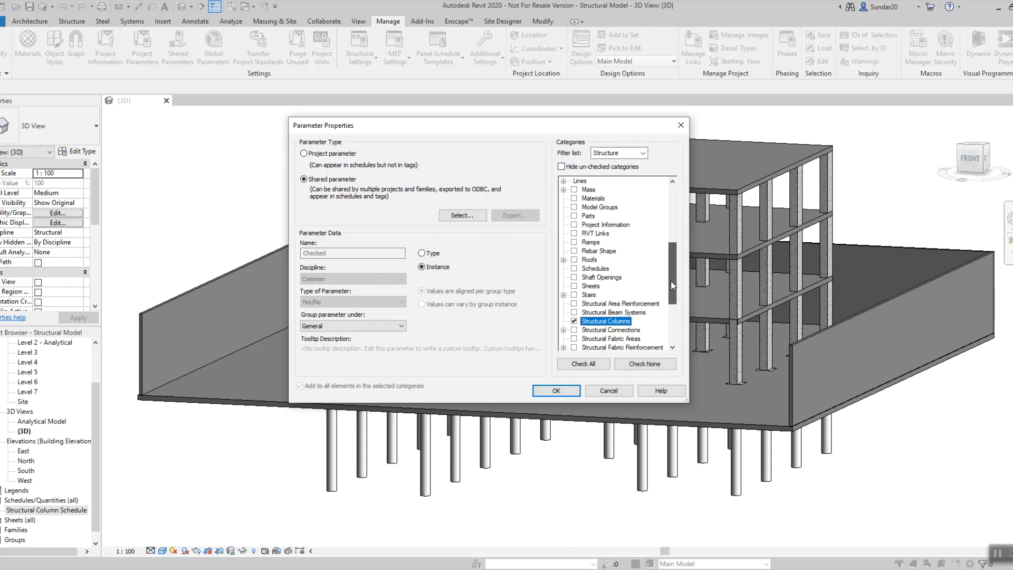
pyautogui.scroll(3, 578, 240)
pyautogui.click(574, 224)
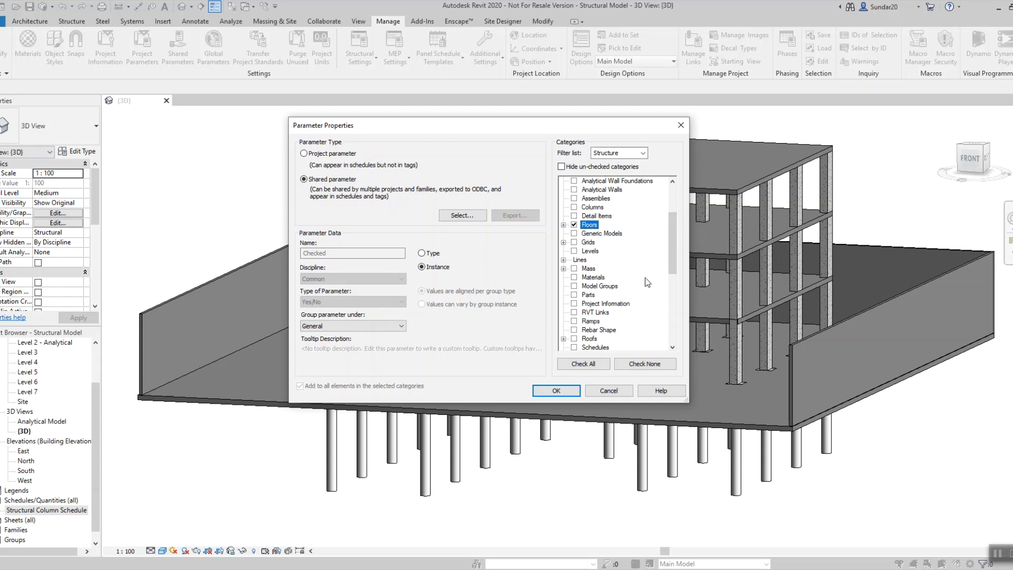
pyautogui.scroll(-1, 649, 321)
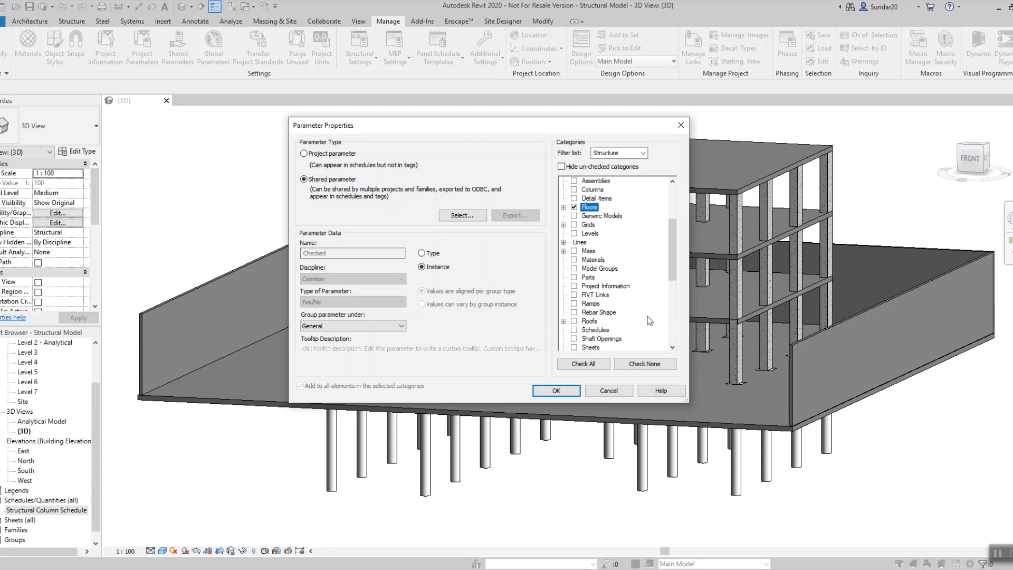
pyautogui.scroll(-2, 650, 316)
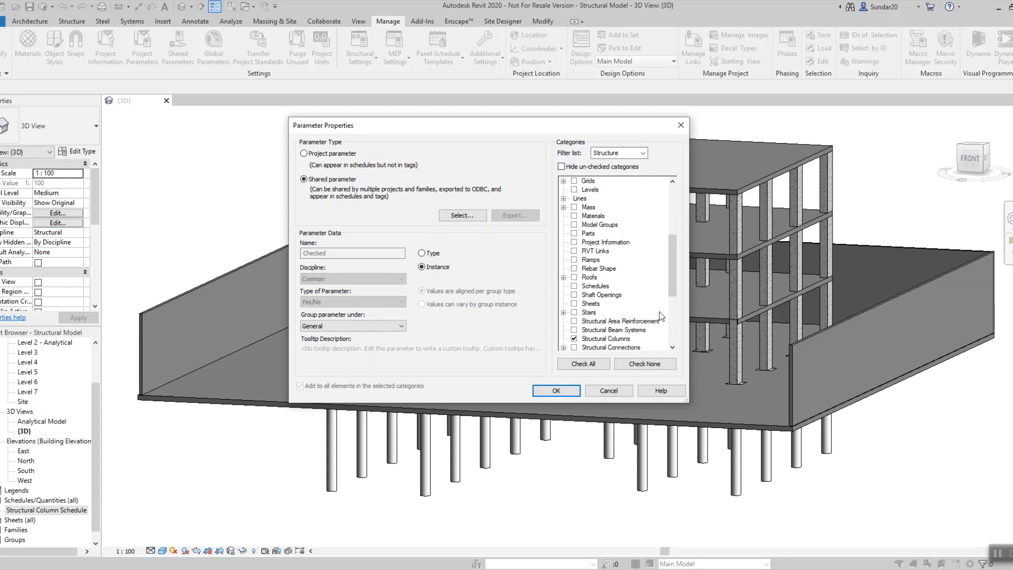
pyautogui.click(569, 391)
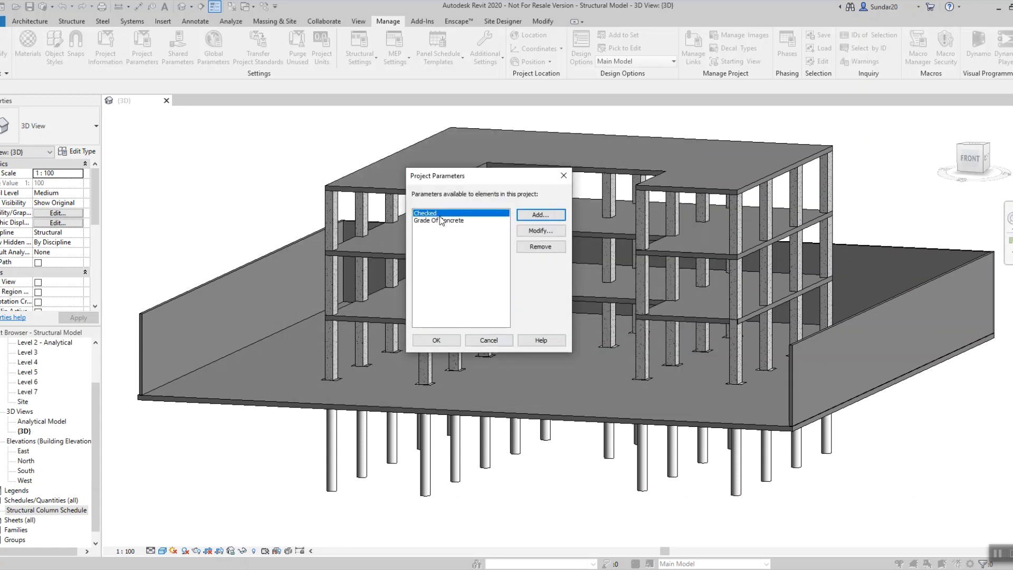
pyautogui.click(437, 339)
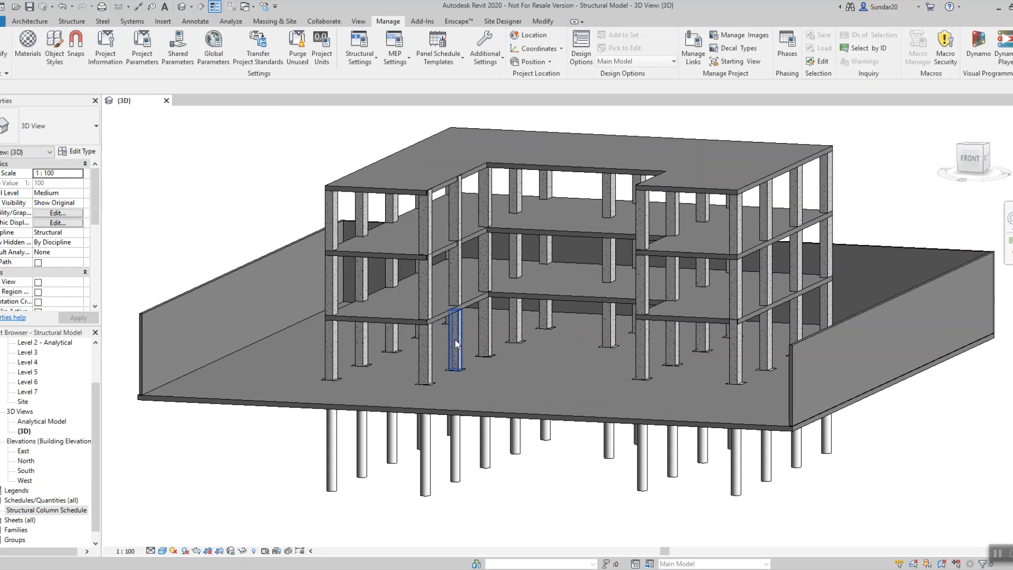
# - Clear the Checked parameter on the front corner structural column between Level 2 and Level 3
pyautogui.click(335, 288)
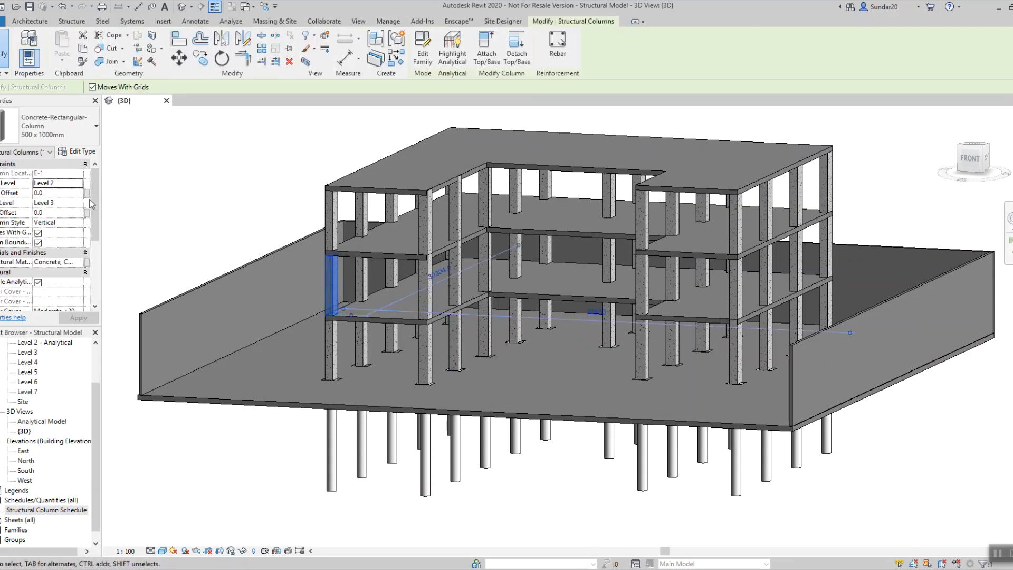
pyautogui.moveTo(96, 206); pyautogui.dragTo(98, 275)
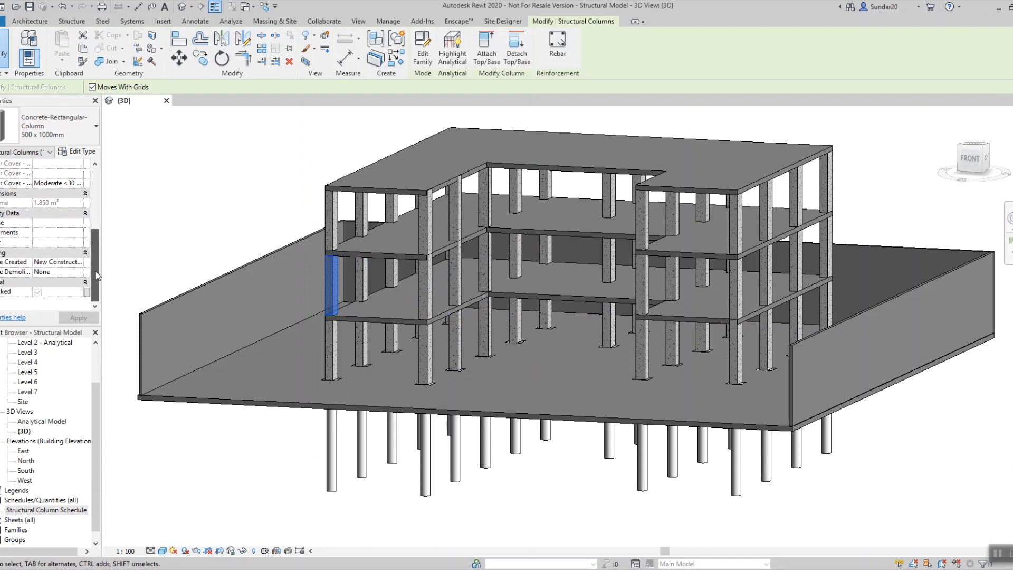
pyautogui.click(38, 291)
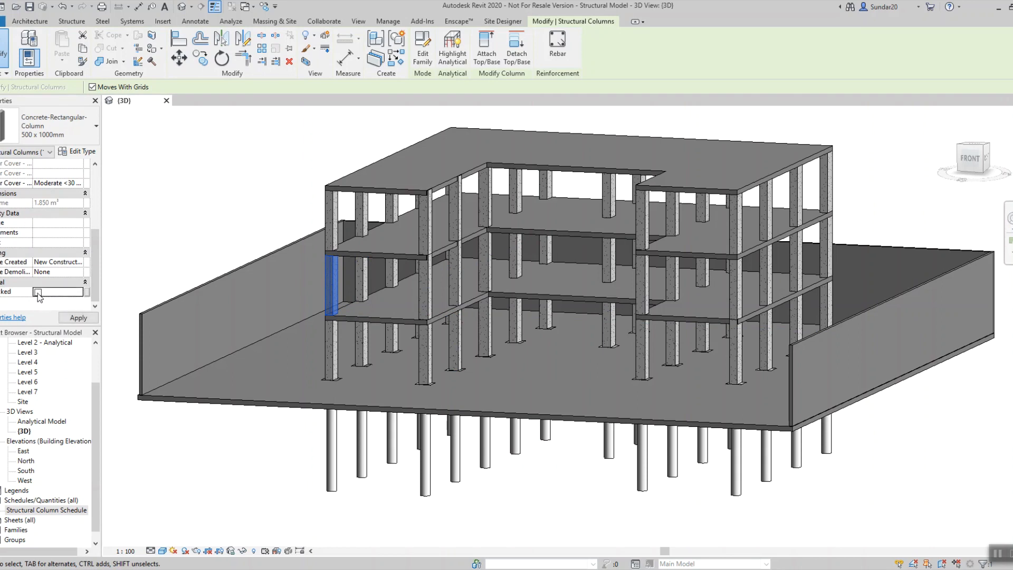
pyautogui.click(193, 272)
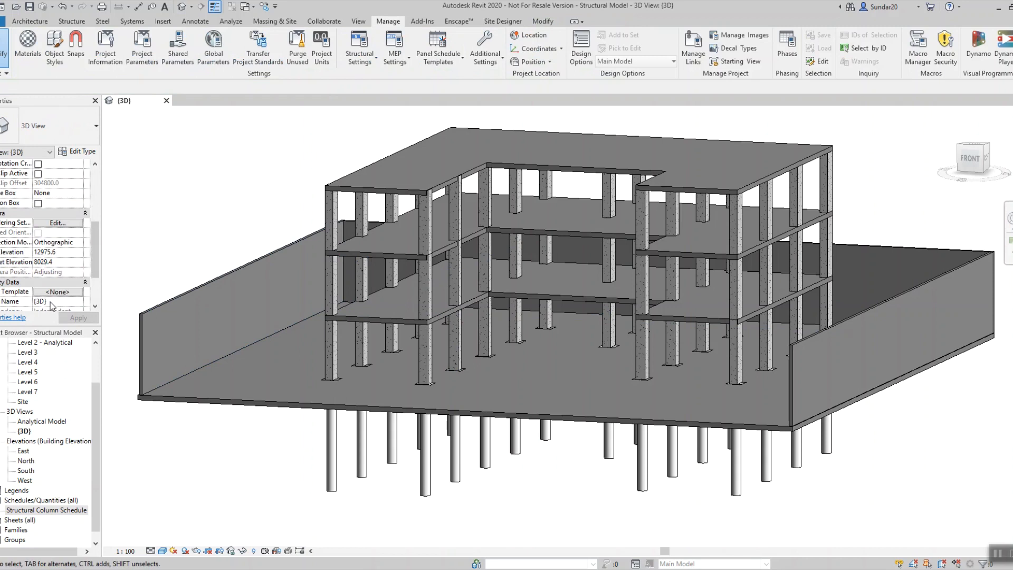
pyautogui.scroll(-2, 96, 267)
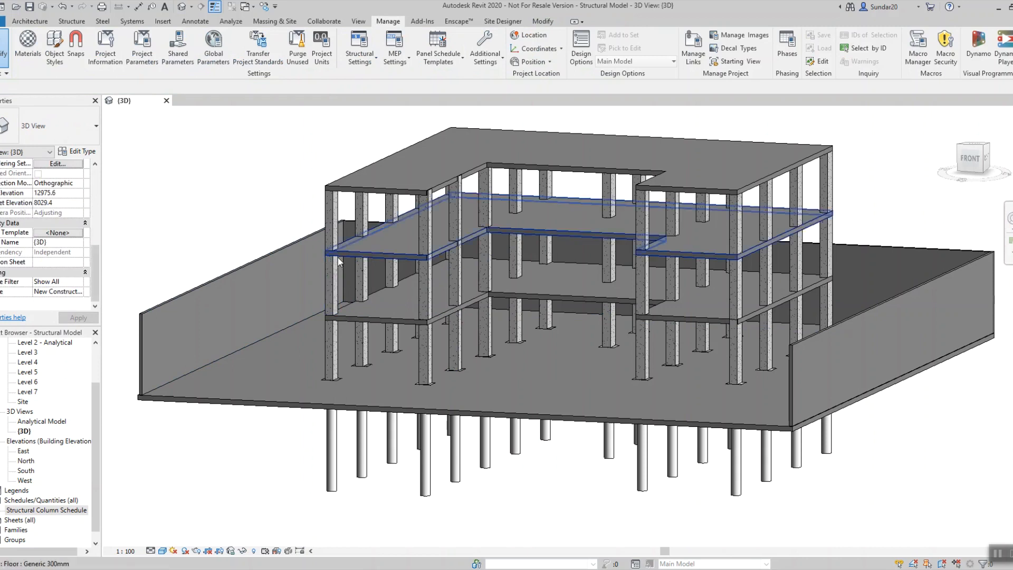
pyautogui.click(333, 268)
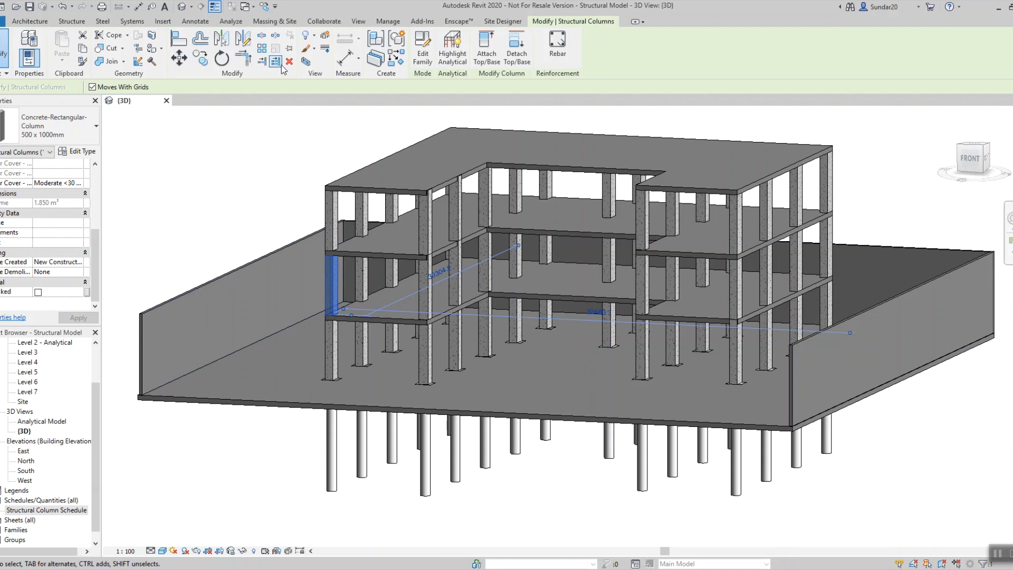
pyautogui.click(219, 154)
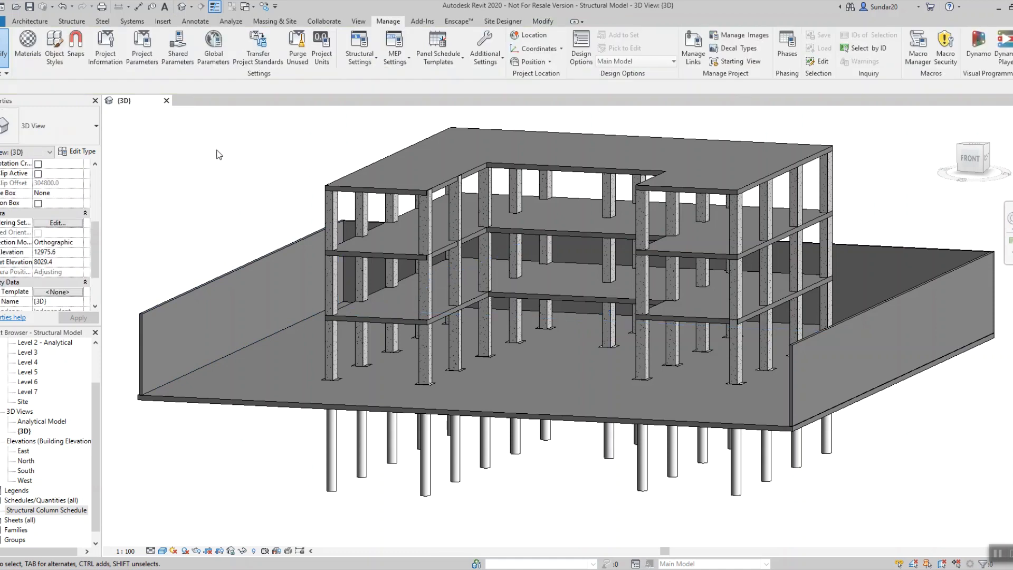
pyautogui.press('v')
pyautogui.press('g')
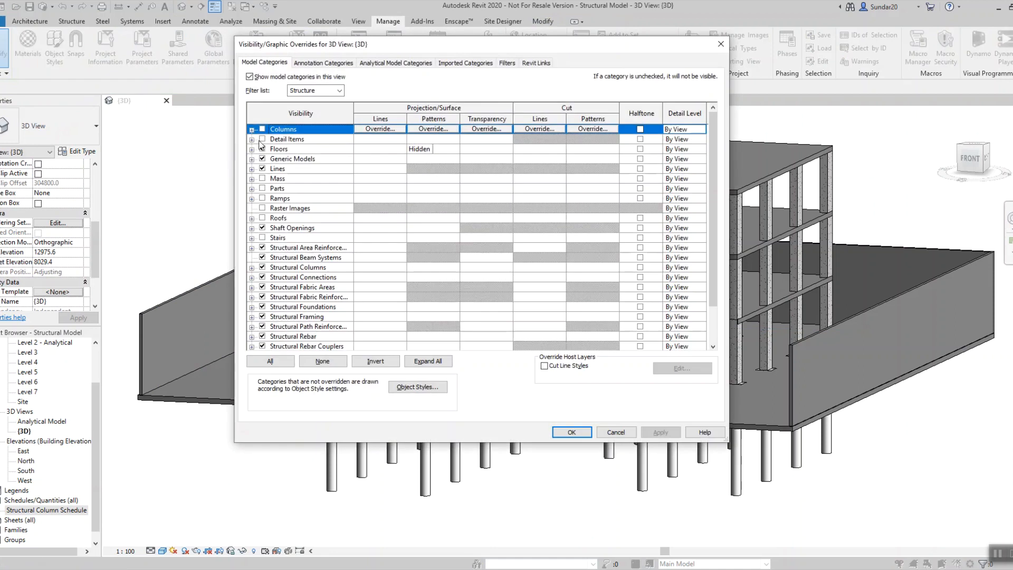
pyautogui.click(507, 64)
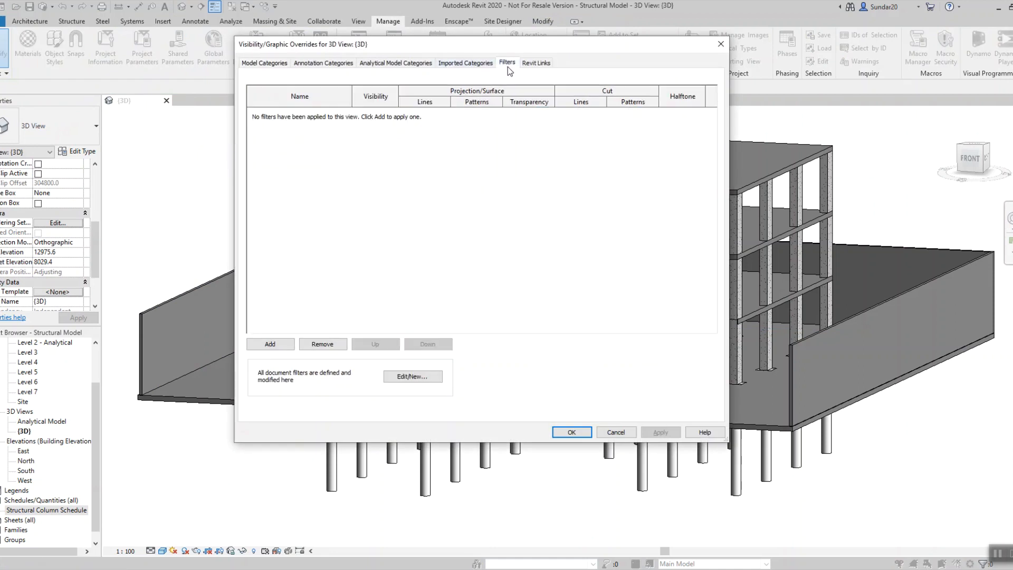
pyautogui.click(720, 44)
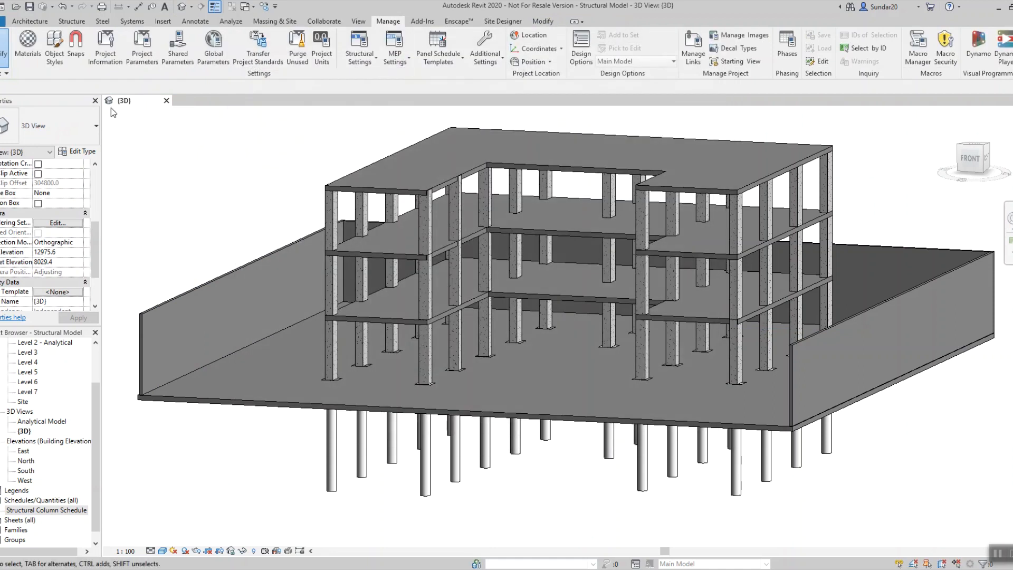
pyautogui.click(359, 21)
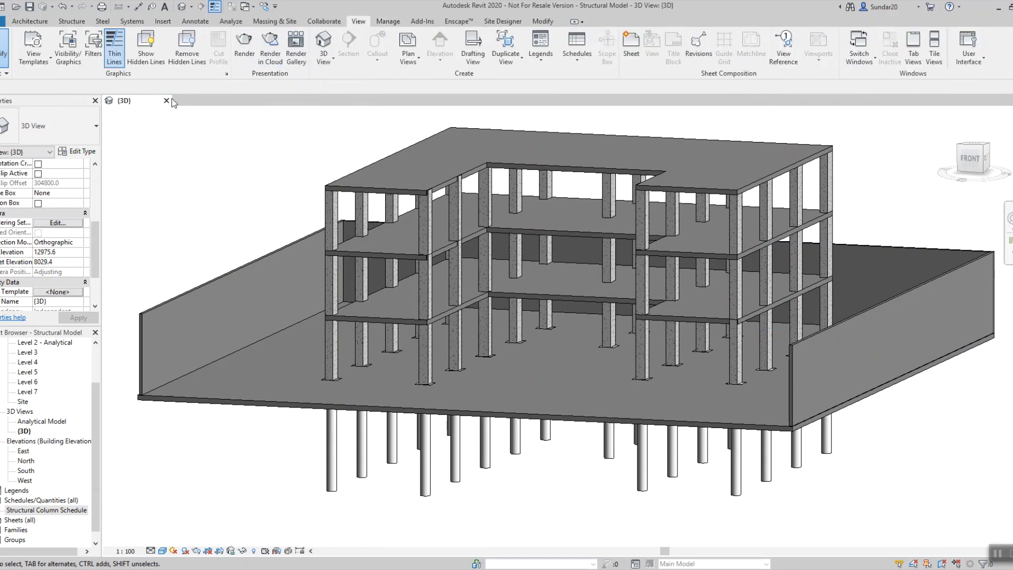
pyautogui.click(93, 56)
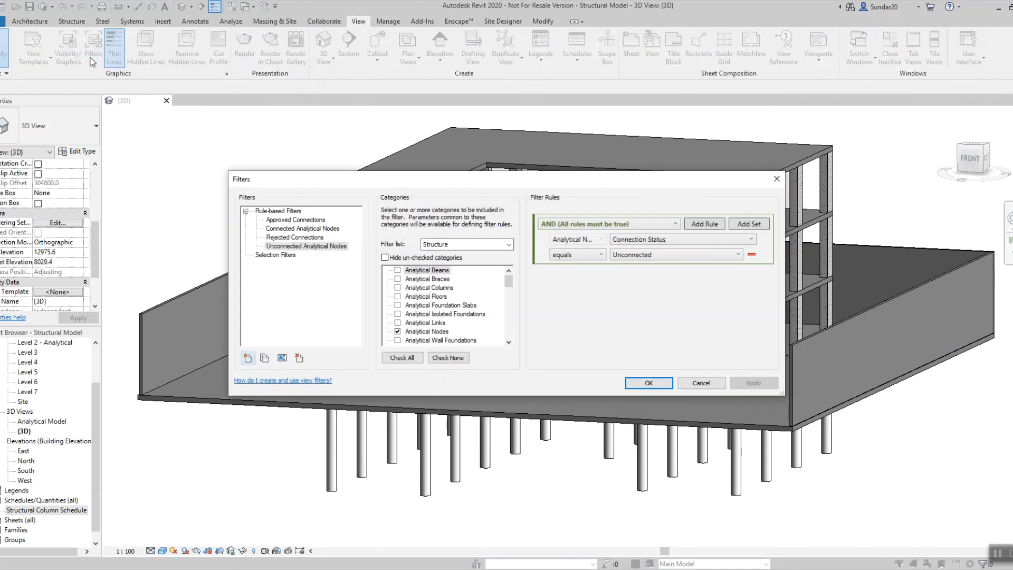
pyautogui.click(776, 179)
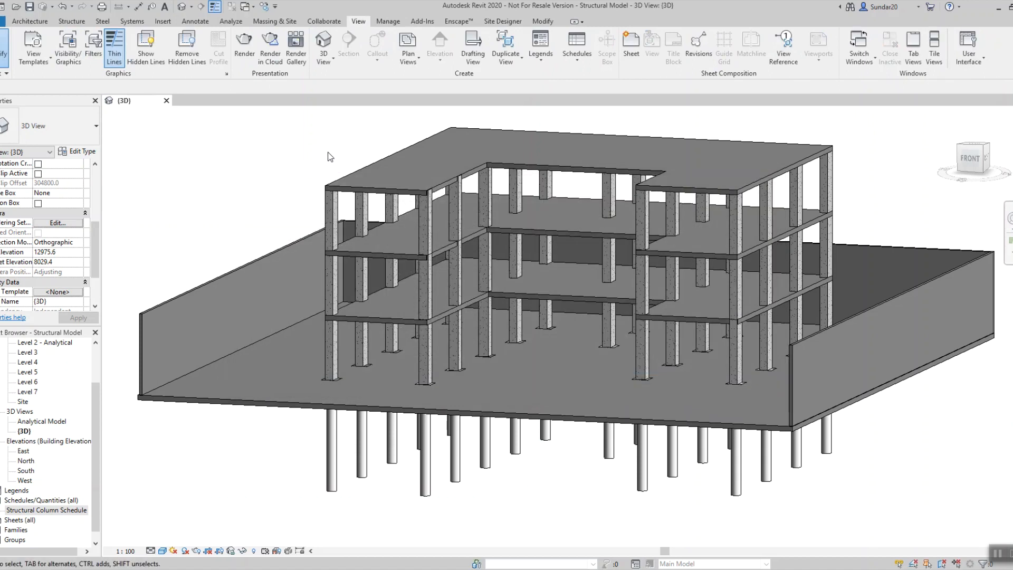
# - Create a rule-based filter named Checked from the 3D view's visibility and graphic overrides
pyautogui.press('v')
pyautogui.press('g')
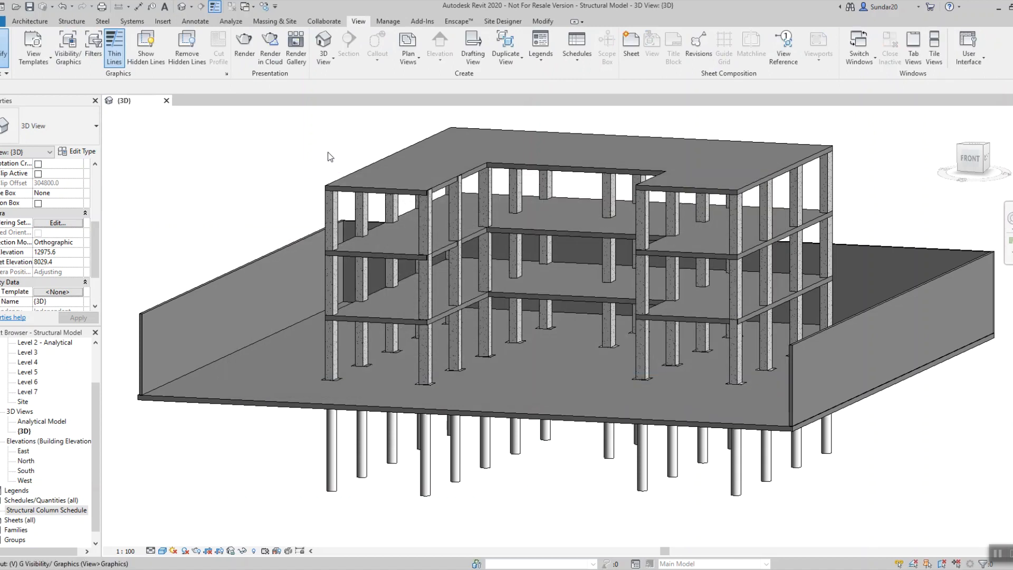
pyautogui.click(506, 64)
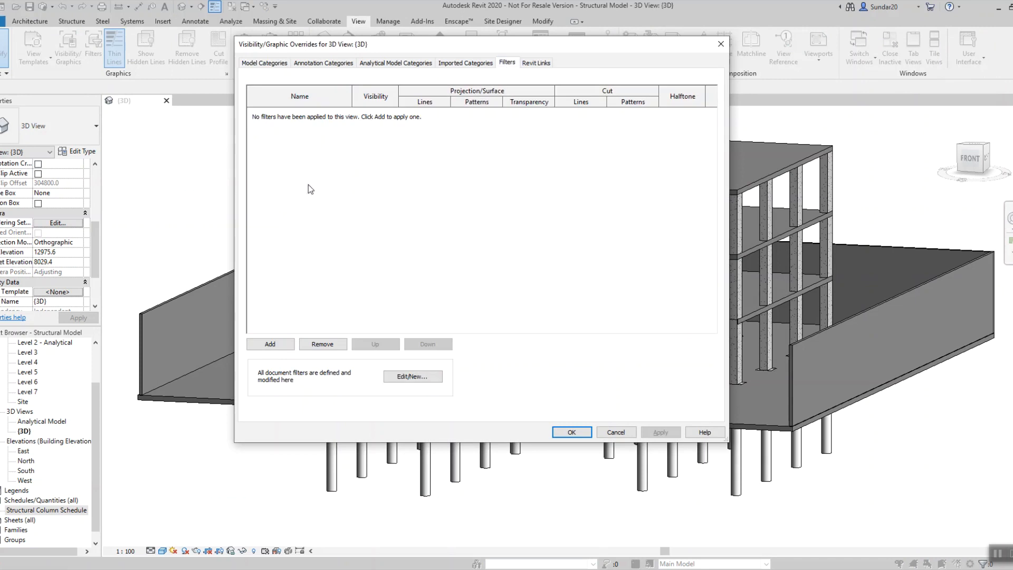
pyautogui.click(288, 344)
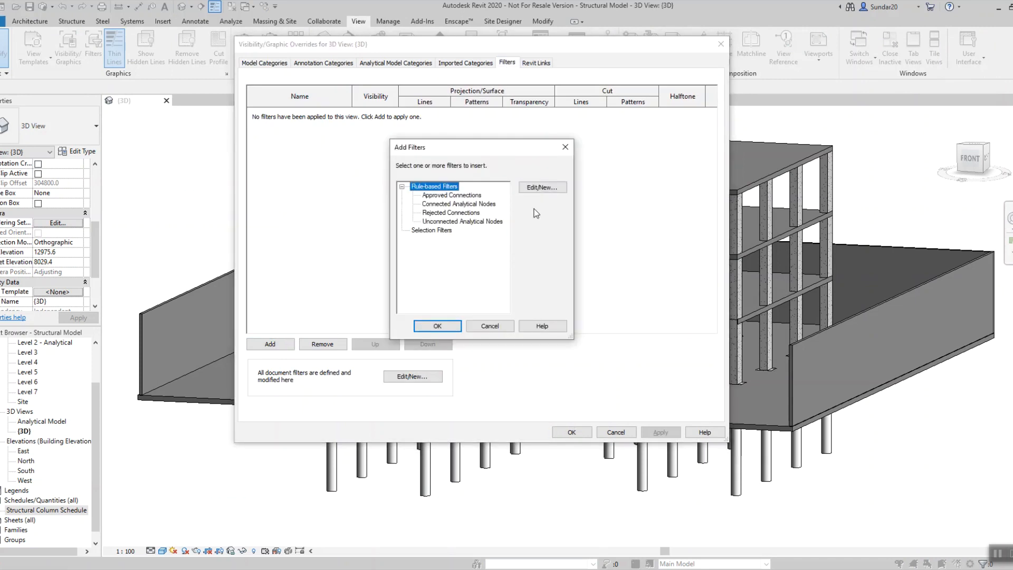
pyautogui.click(537, 189)
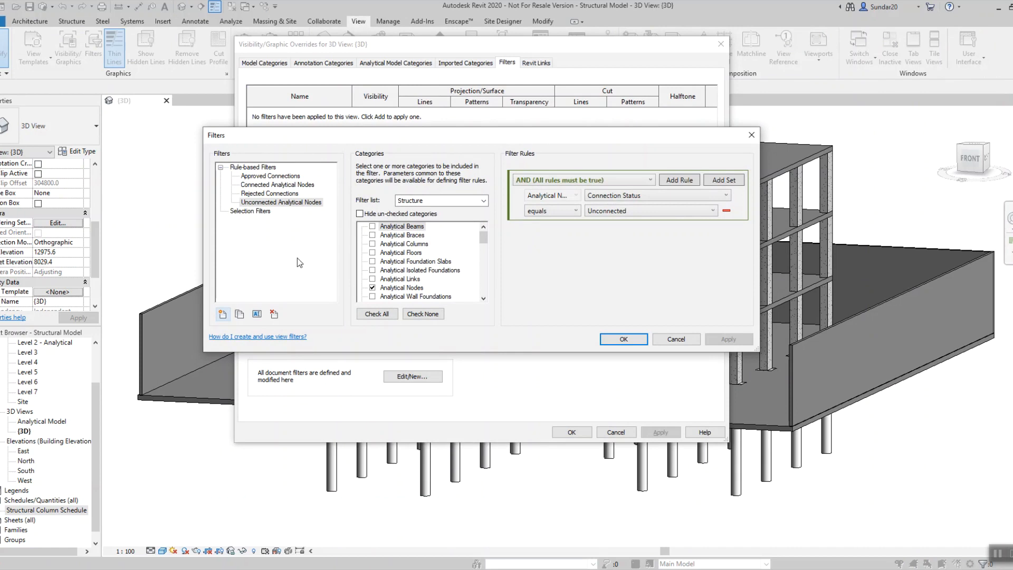
pyautogui.click(222, 315)
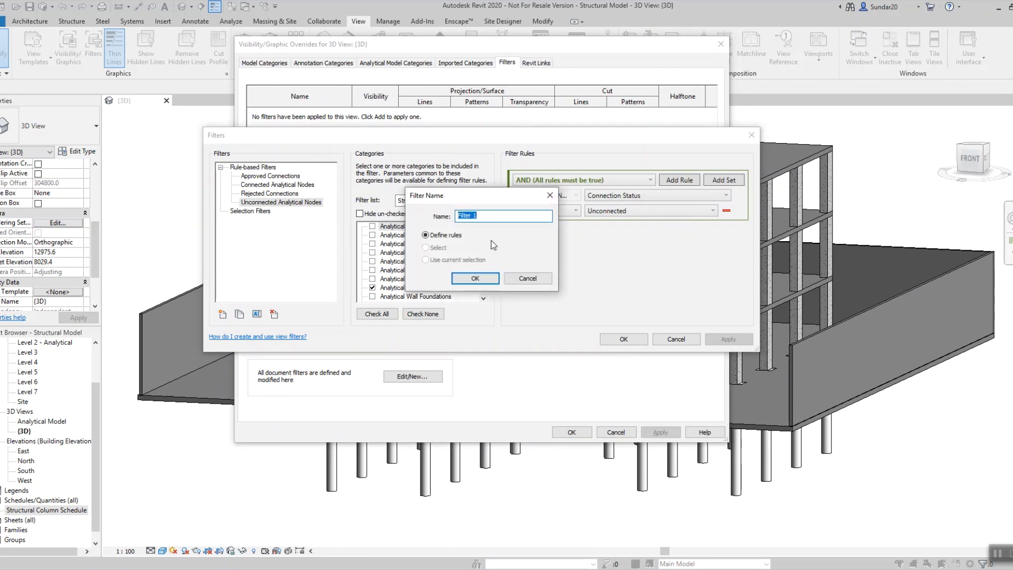
pyautogui.write('Checked')
pyautogui.click(477, 279)
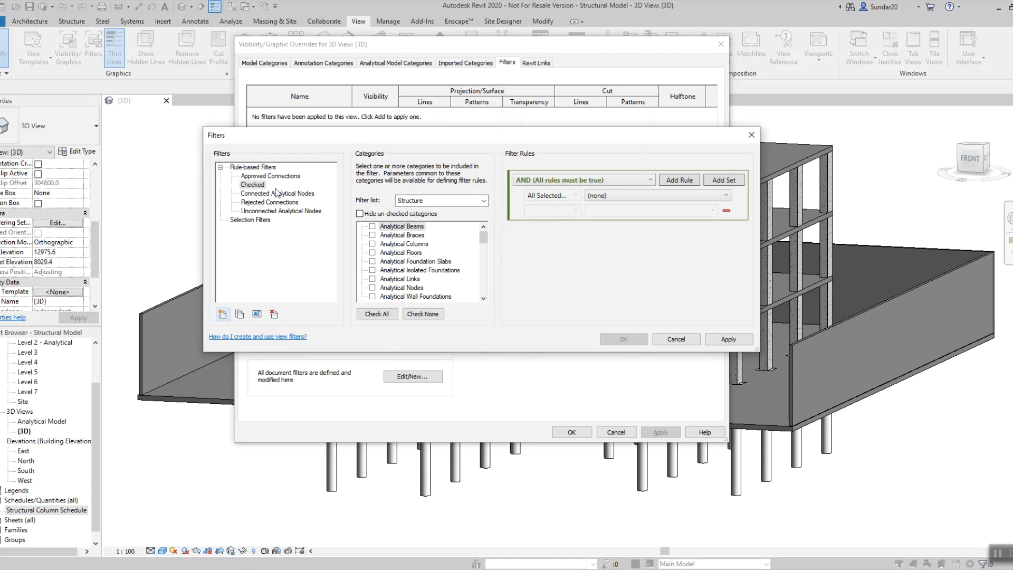
# - Include the Floors, Structural Columns and Walls categories in the Checked filter
pyautogui.moveTo(484, 238); pyautogui.dragTo(489, 253)
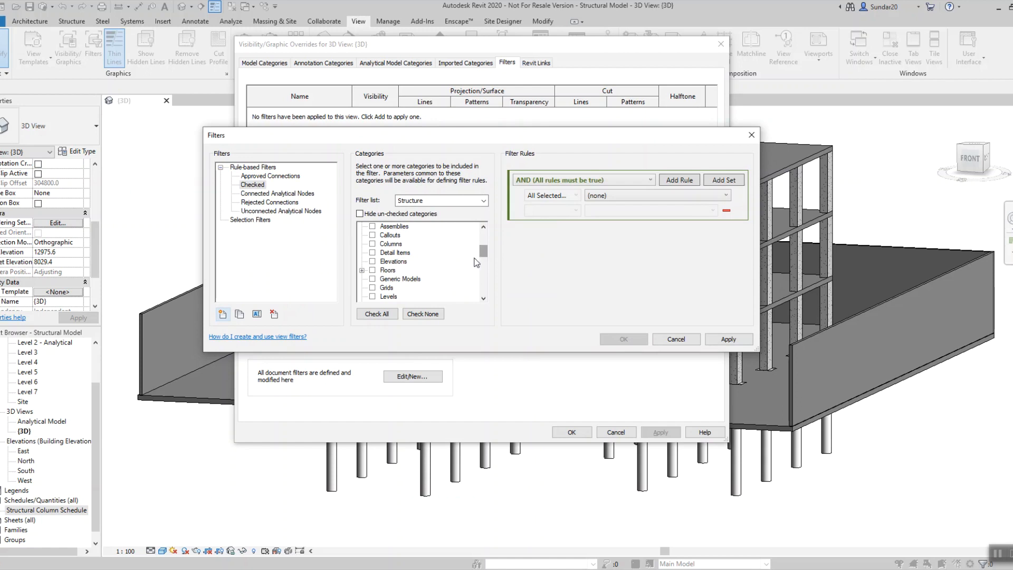
pyautogui.click(372, 270)
pyautogui.moveTo(486, 256); pyautogui.dragTo(486, 299)
pyautogui.click(373, 253)
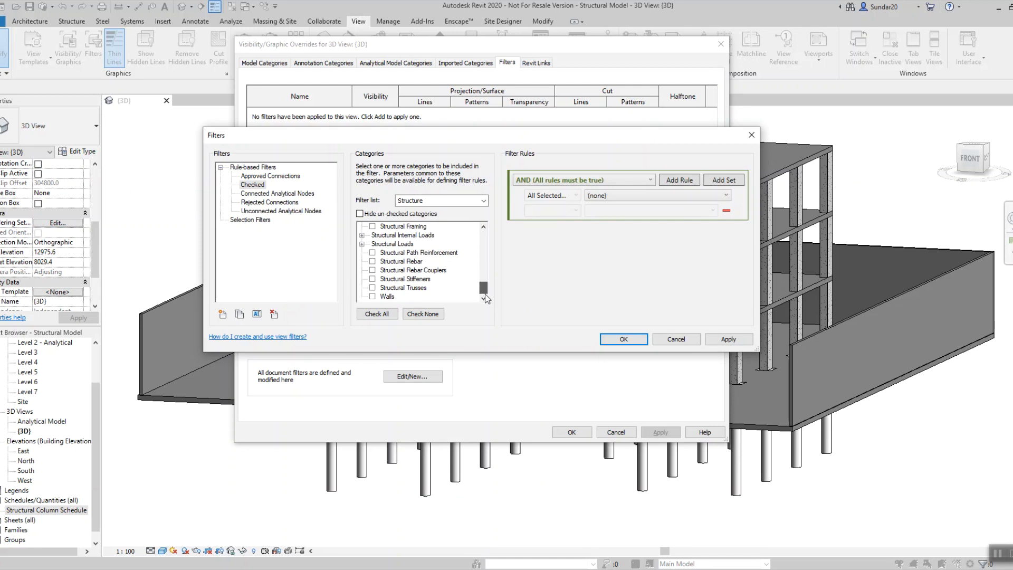
pyautogui.click(390, 296)
pyautogui.moveTo(480, 294); pyautogui.dragTo(482, 264)
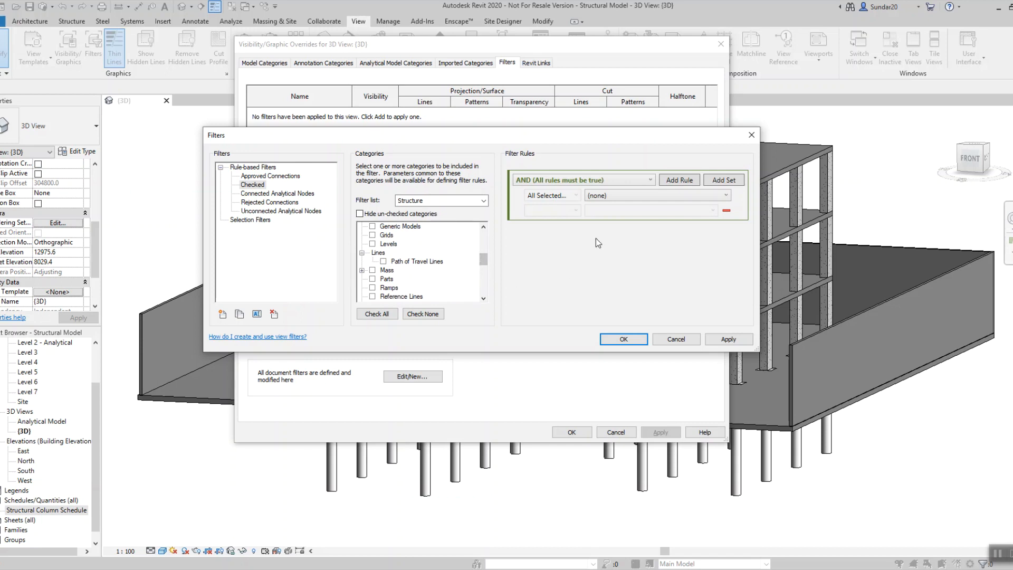
# - Define the filter rule as Checked equals Yes, save it and apply the Checked filter to the 3D view
pyautogui.click(621, 198)
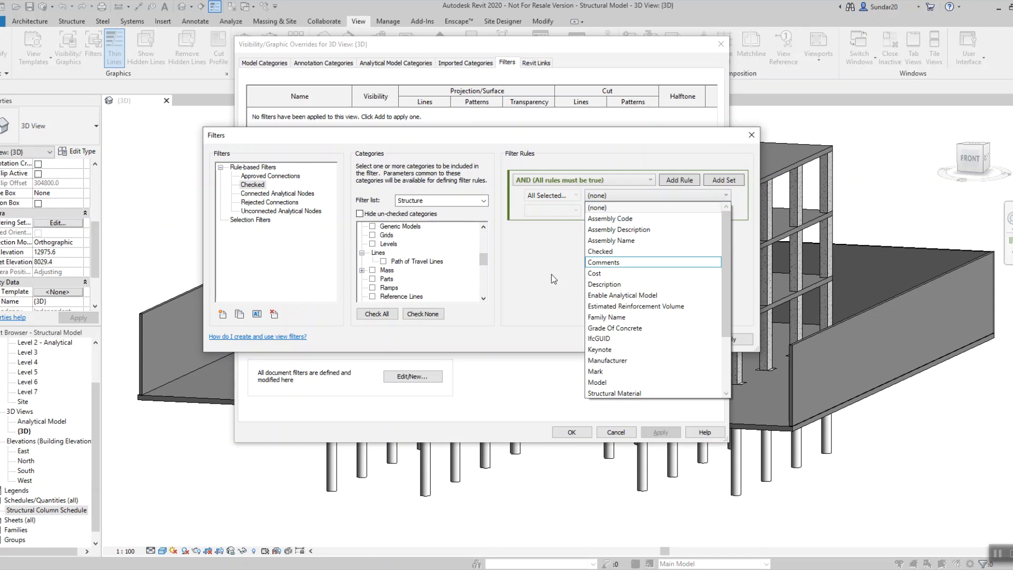
pyautogui.click(600, 252)
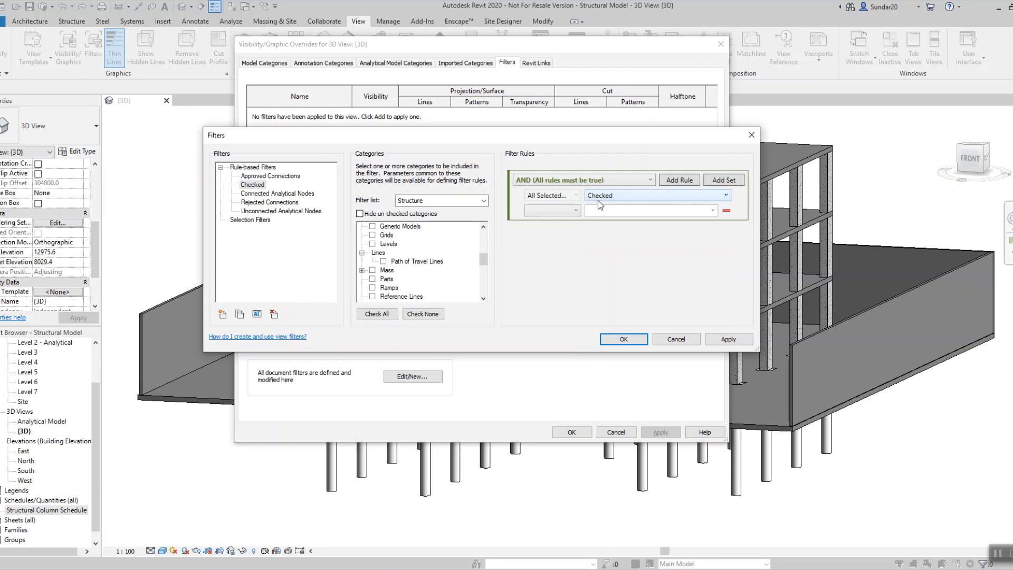
pyautogui.click(568, 210)
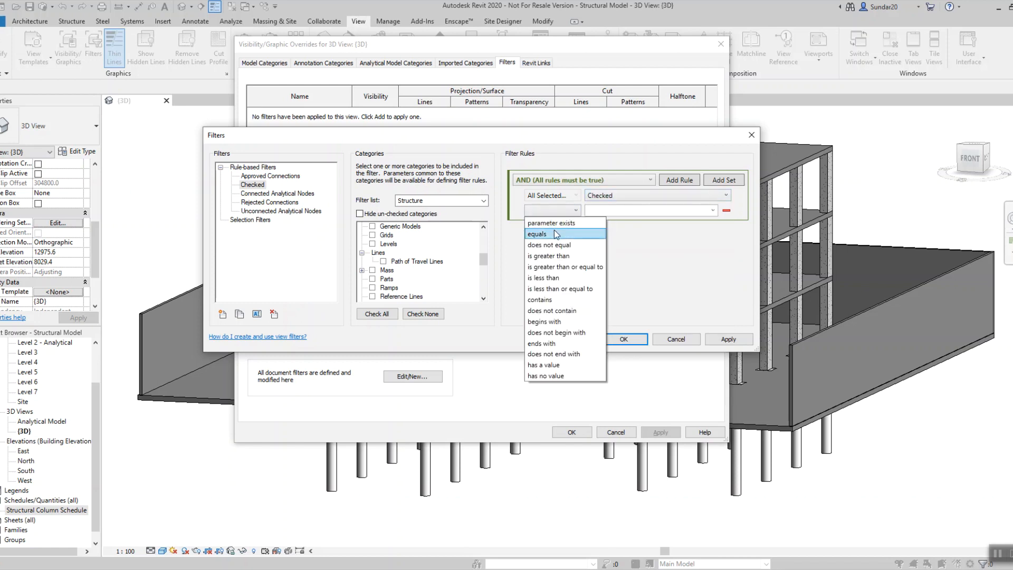
pyautogui.click(555, 234)
pyautogui.click(596, 212)
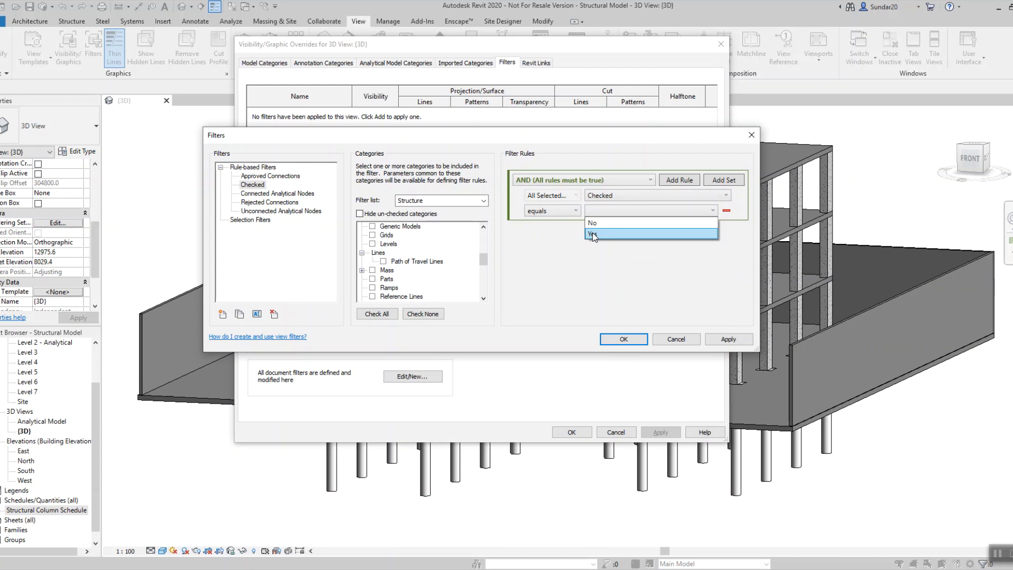
pyautogui.click(593, 234)
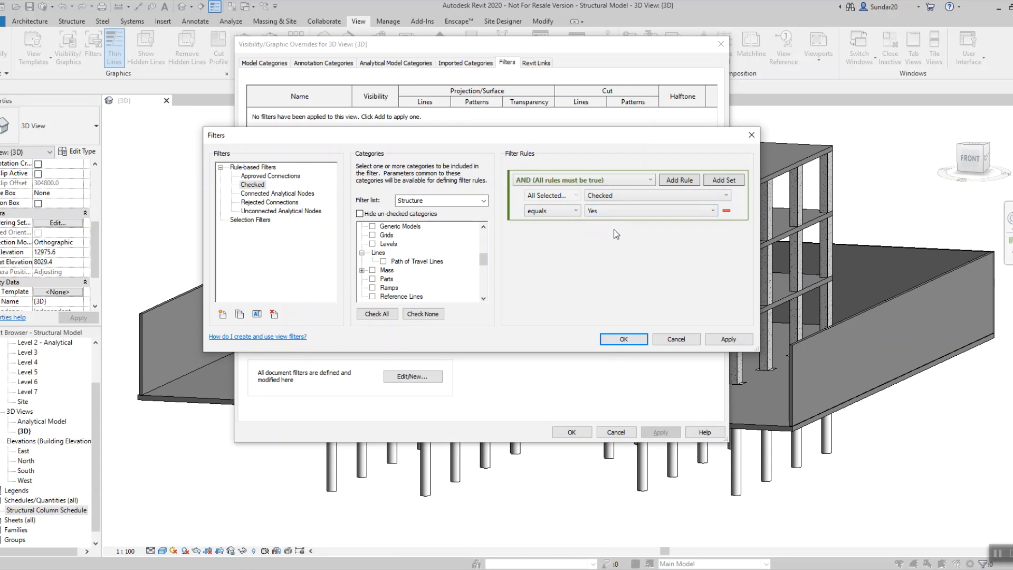
pyautogui.click(609, 339)
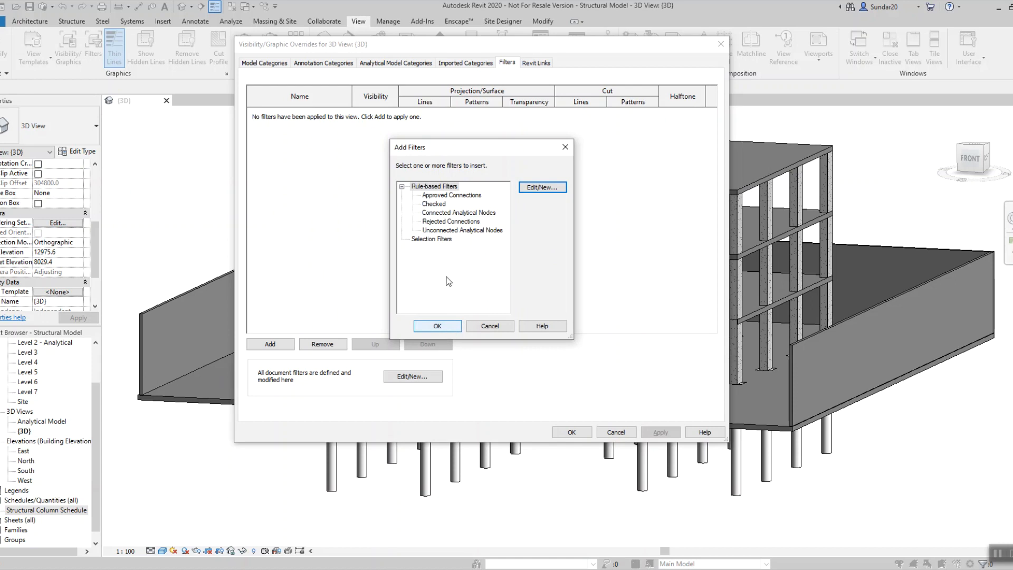
pyautogui.click(434, 203)
pyautogui.click(437, 326)
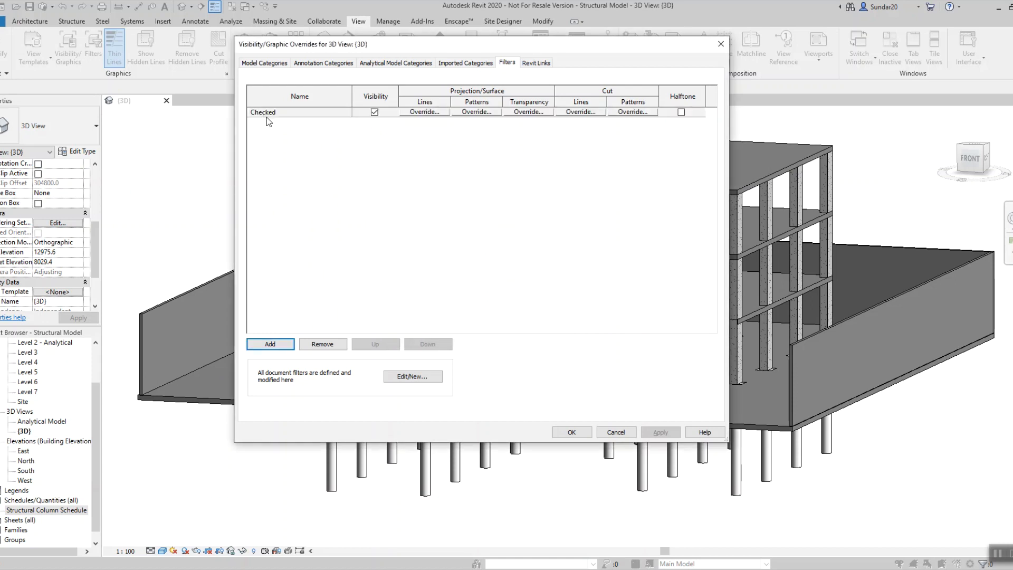
# - Override the Checked filter's projection/surface foreground with a solid fill in orange, RGB 245-098-010
pyautogui.click(484, 112)
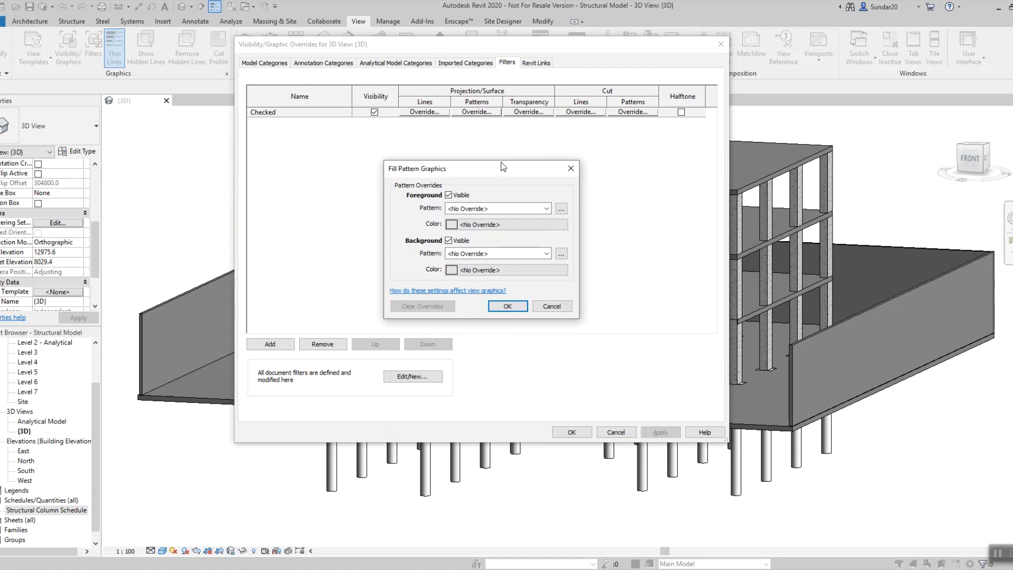
pyautogui.click(522, 209)
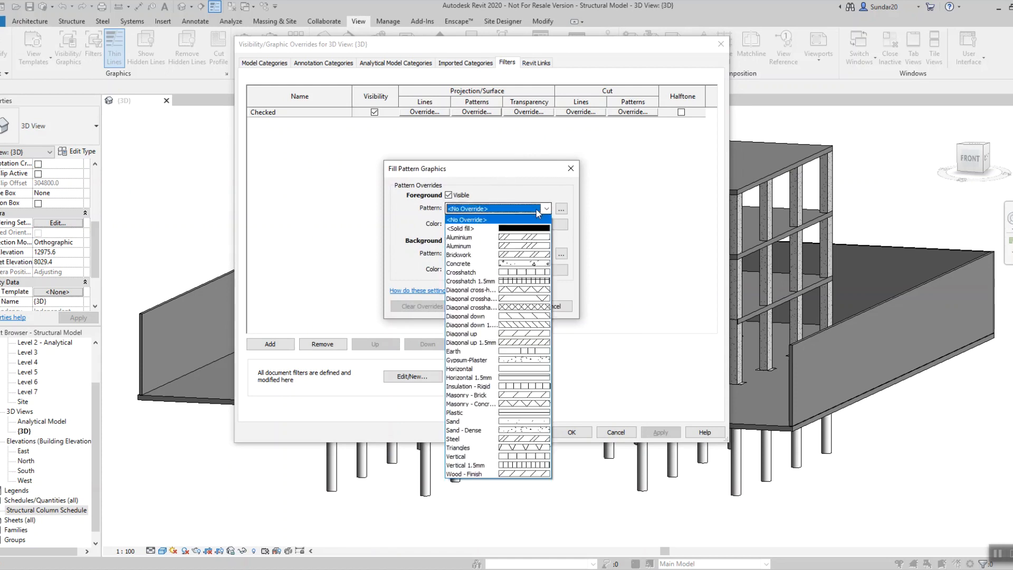
pyautogui.click(511, 230)
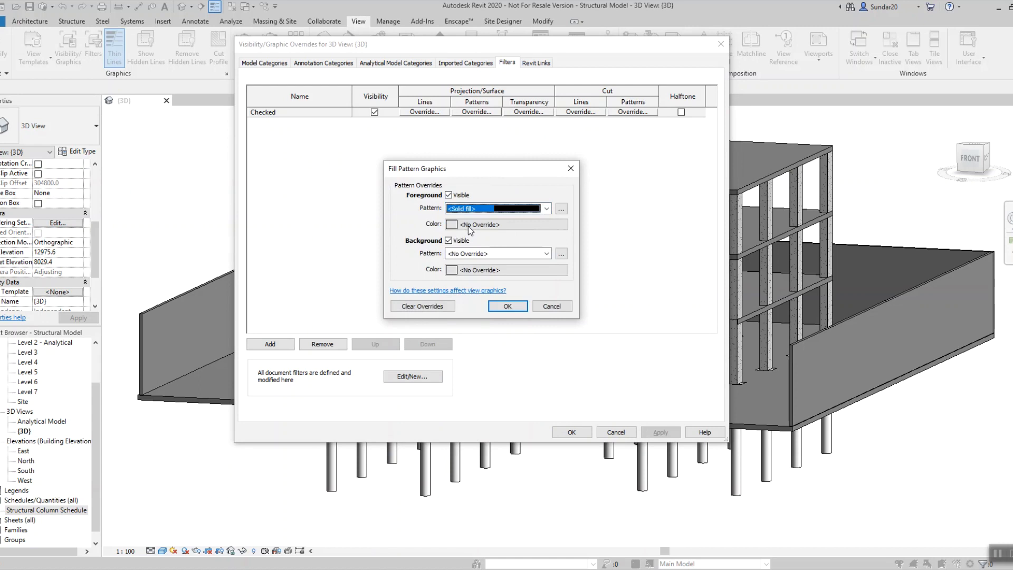
pyautogui.click(468, 226)
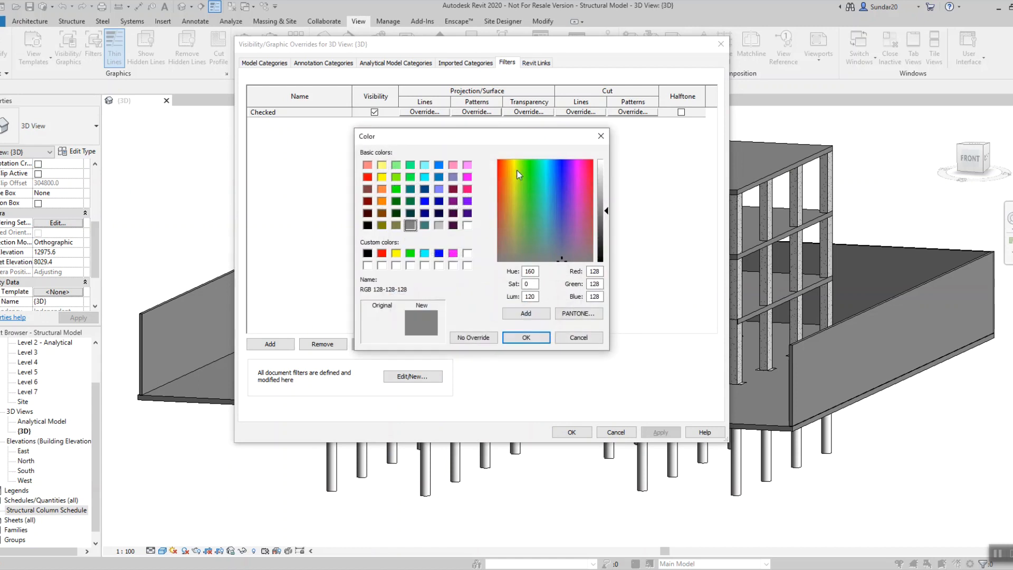
pyautogui.click(530, 169)
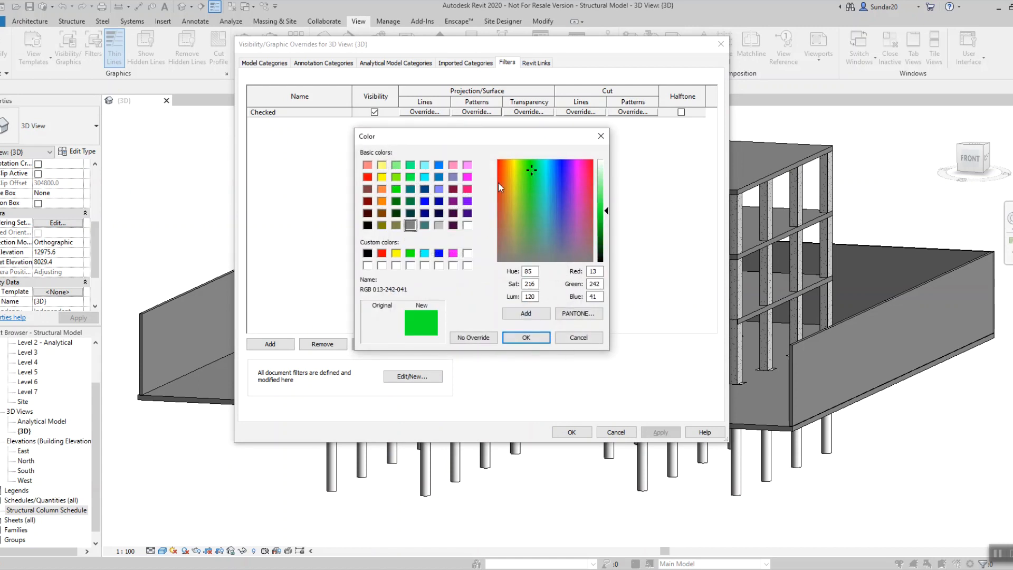
pyautogui.click(503, 167)
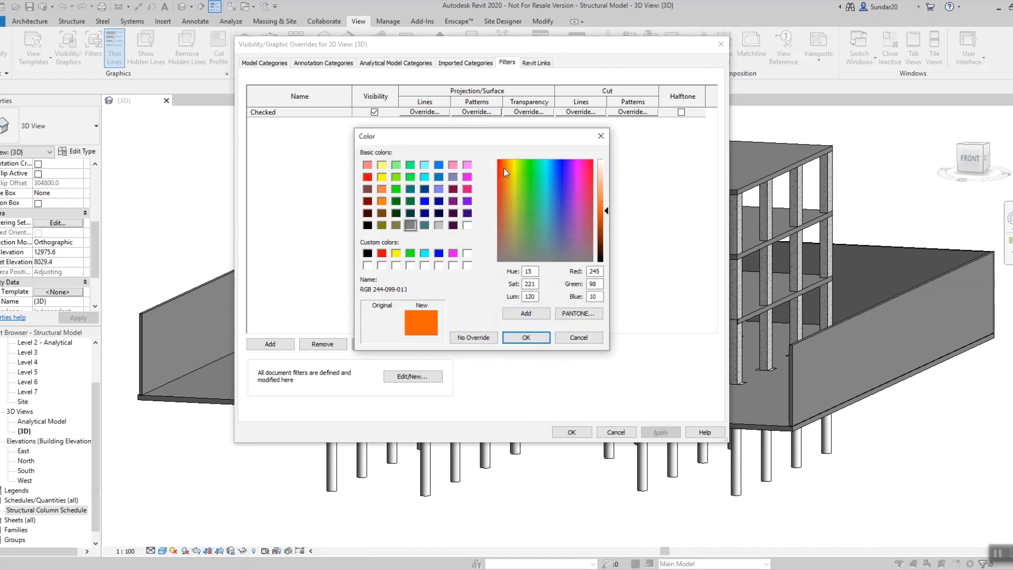
pyautogui.click(512, 338)
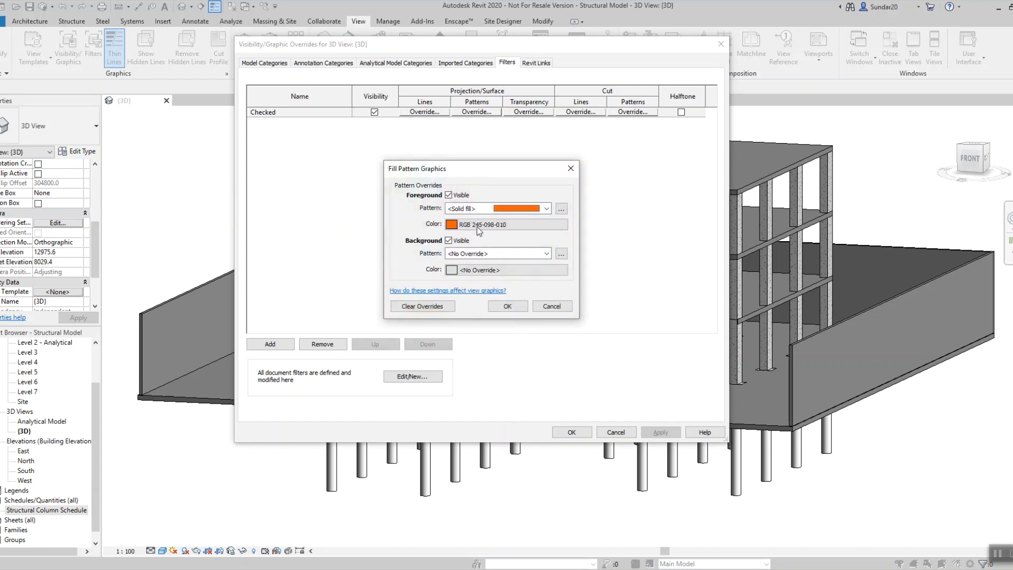
# - Set the Checked filter's projection/surface background to the Concrete pattern in black and accept the pattern overrides
pyautogui.click(504, 256)
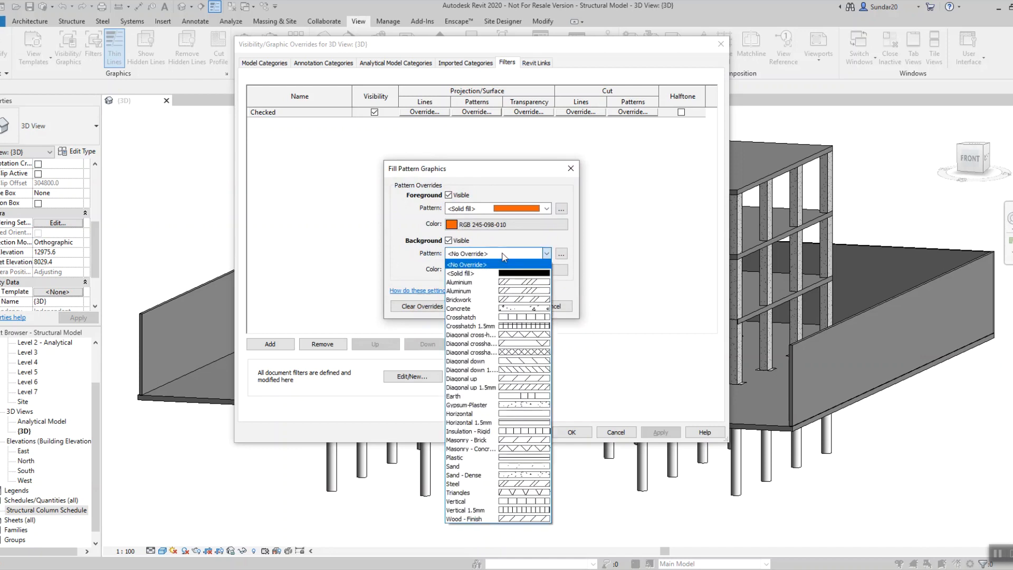
pyautogui.click(521, 309)
pyautogui.click(484, 273)
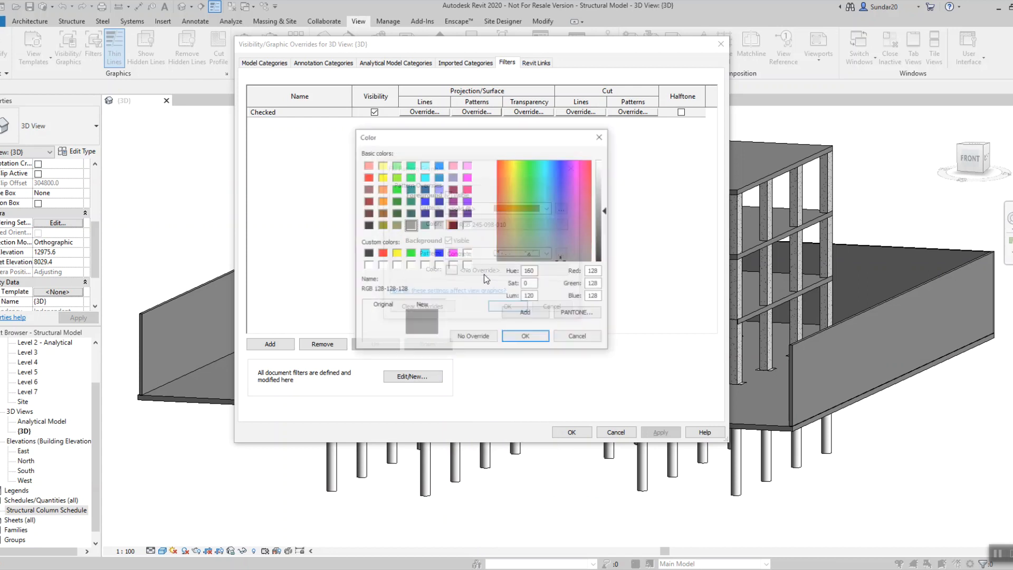
pyautogui.click(369, 253)
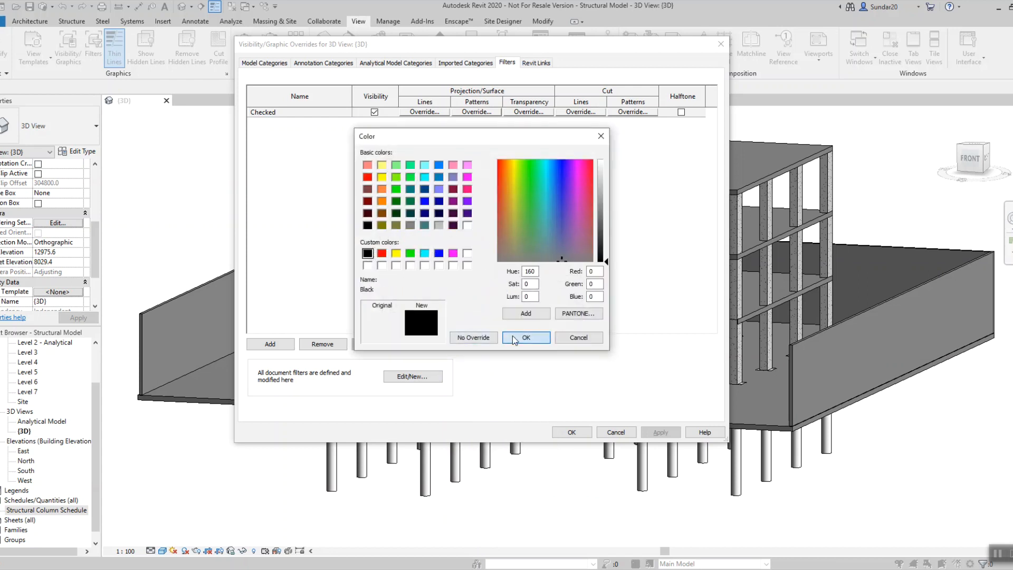
pyautogui.click(512, 336)
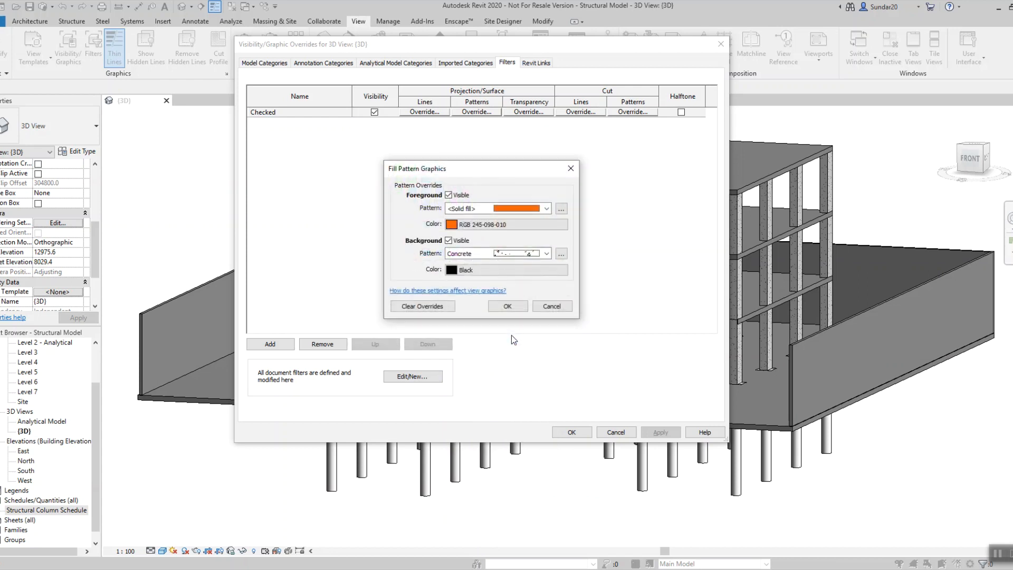
pyautogui.click(496, 307)
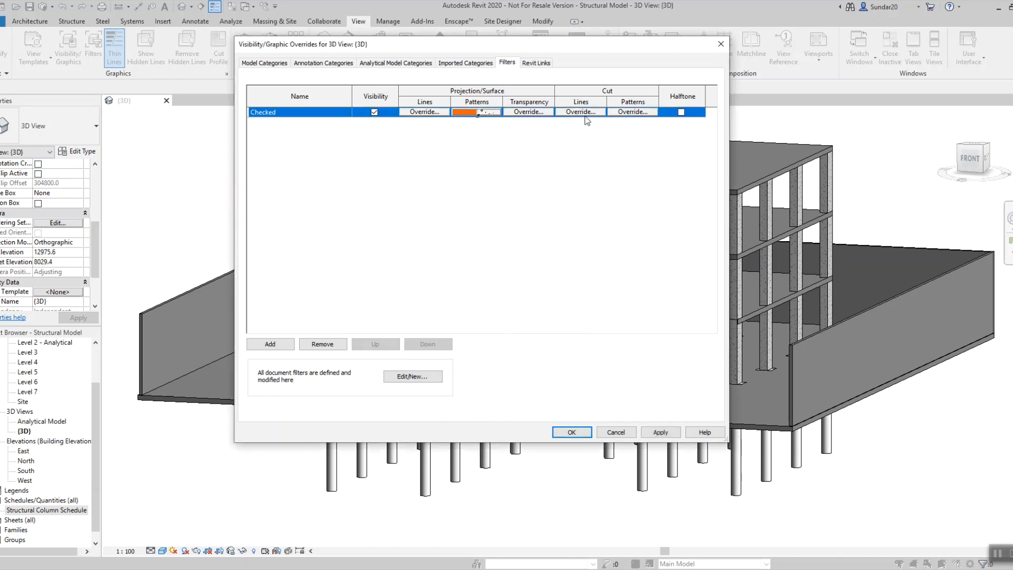
# - Override the Checked filter's cut foreground with a solid fill in orange, RGB 245-104-010
pyautogui.click(609, 112)
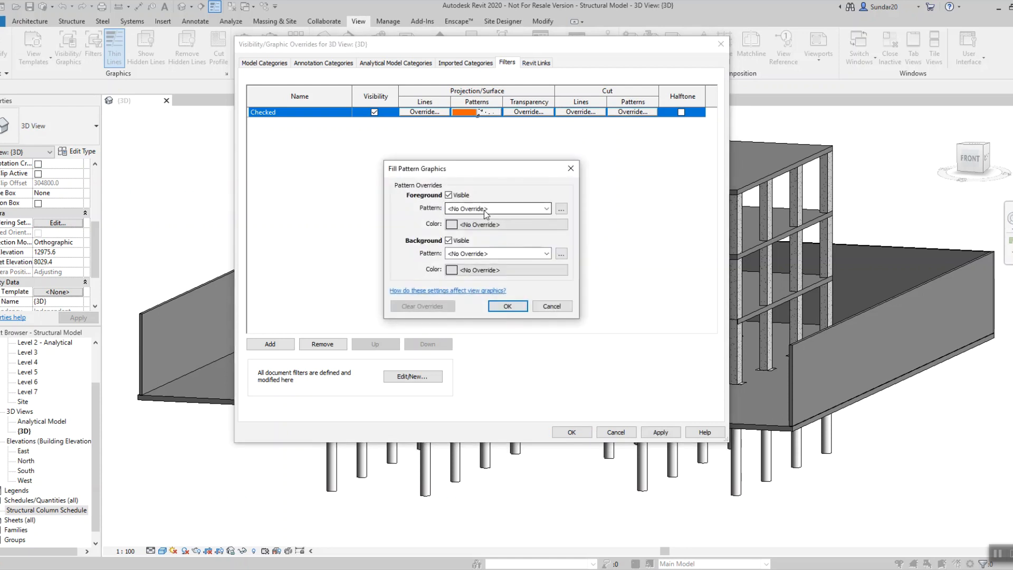
pyautogui.click(485, 209)
pyautogui.click(461, 228)
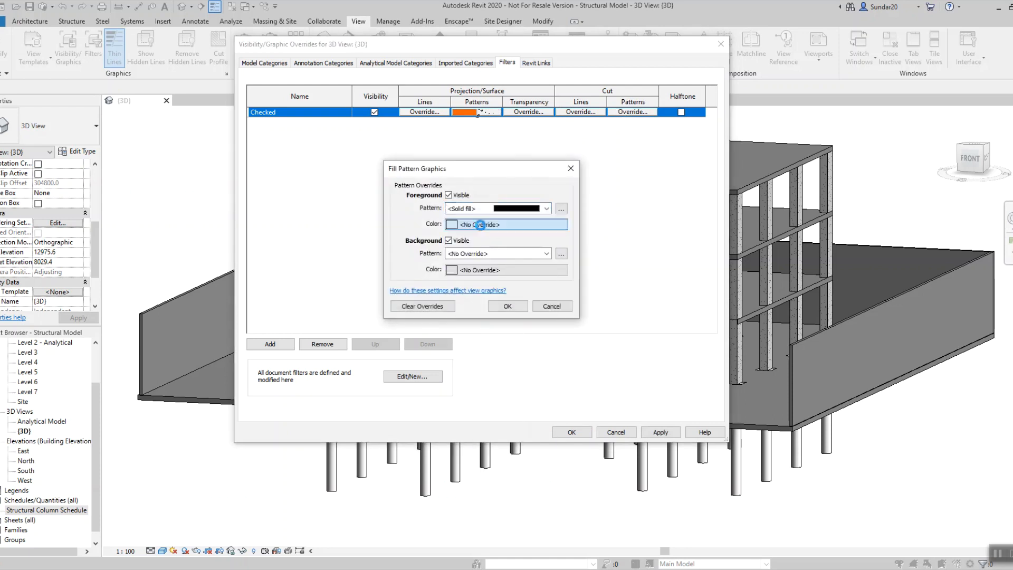
pyautogui.click(491, 224)
pyautogui.click(504, 168)
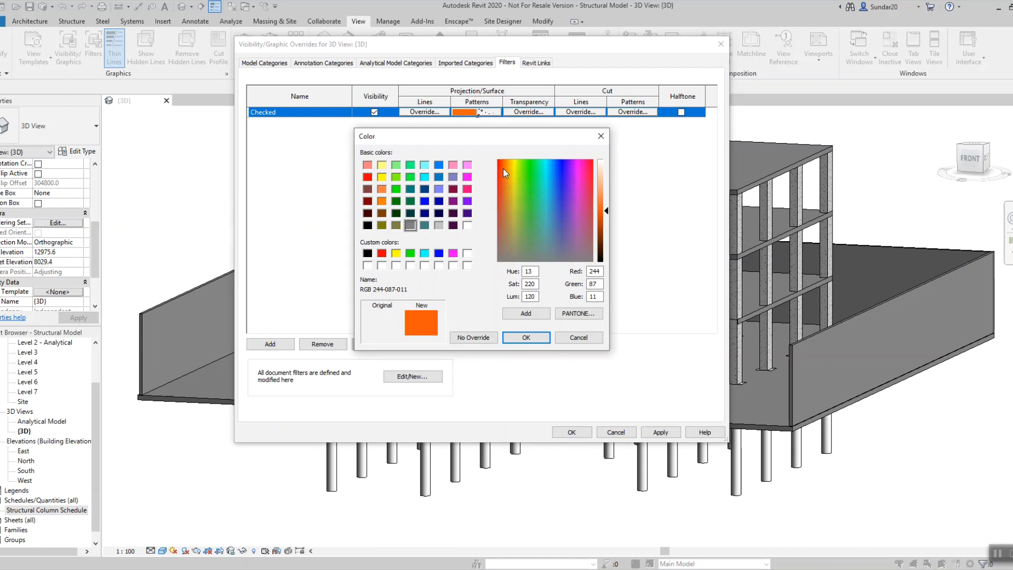
pyautogui.click(526, 337)
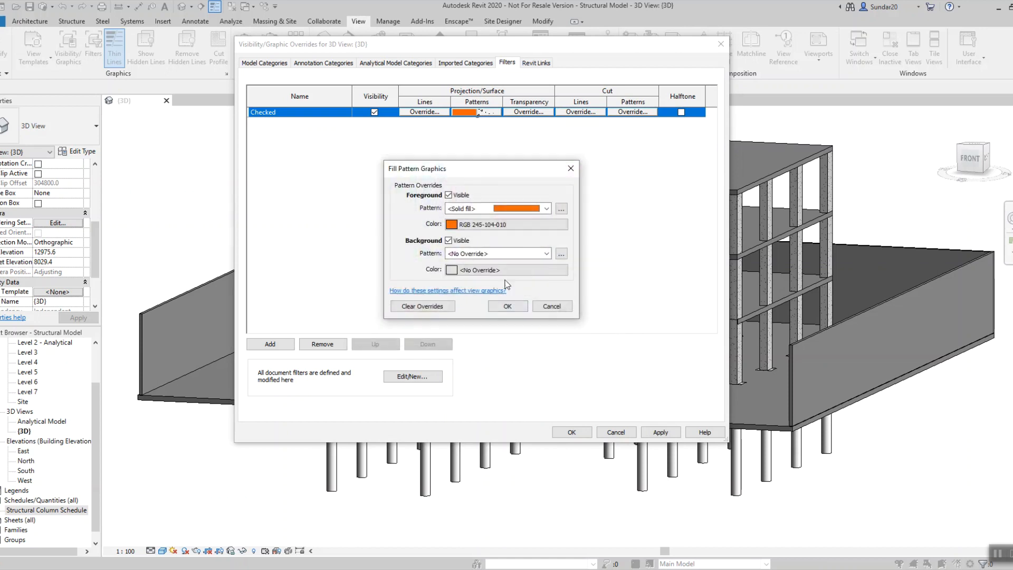
# - Set the Checked filter's cut background to the Concrete pattern in black and apply all overrides to the 3D view
pyautogui.click(508, 256)
pyautogui.click(506, 308)
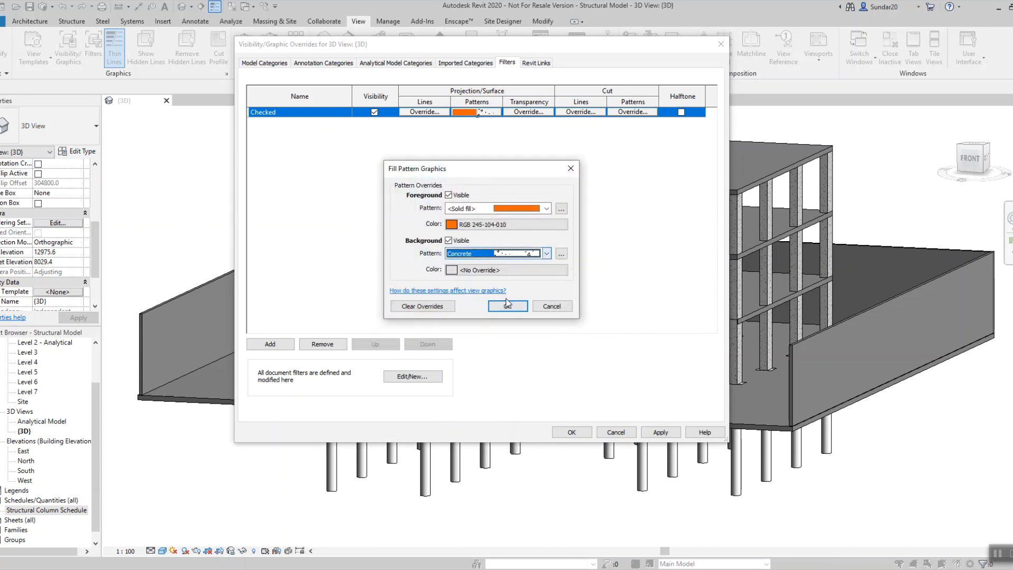
pyautogui.click(486, 270)
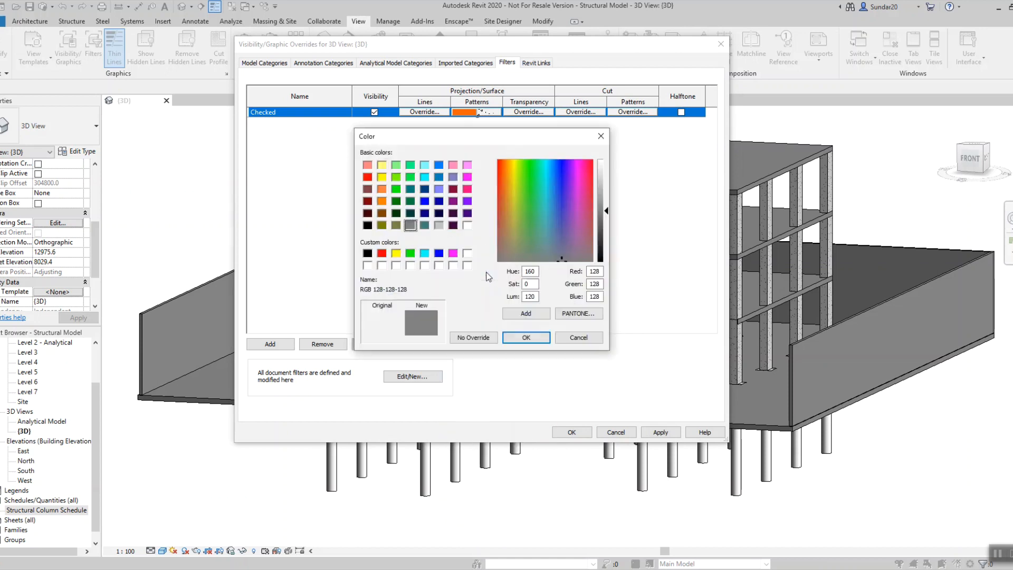
pyautogui.click(367, 225)
pyautogui.click(517, 341)
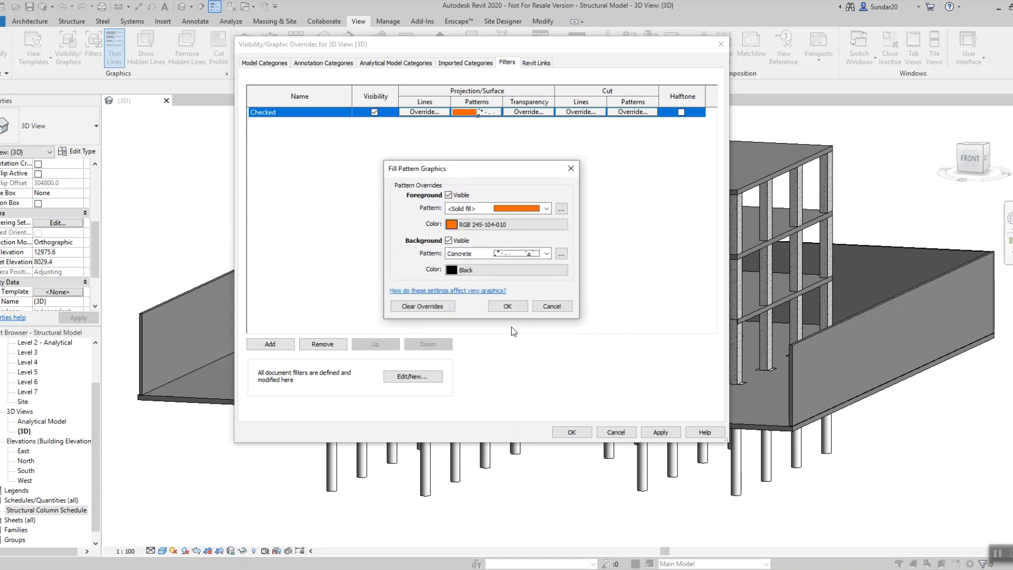
pyautogui.click(502, 306)
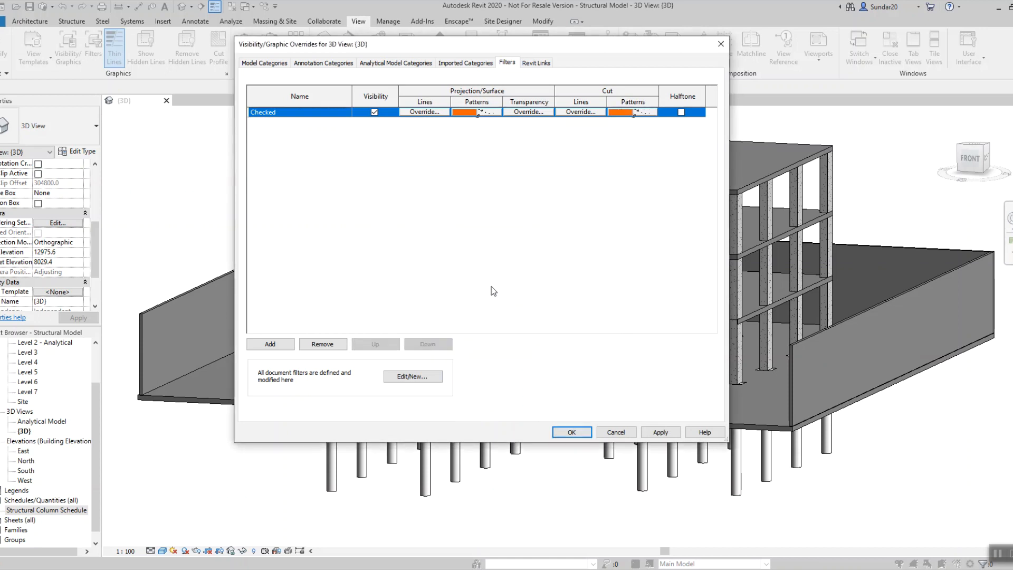
pyautogui.click(572, 432)
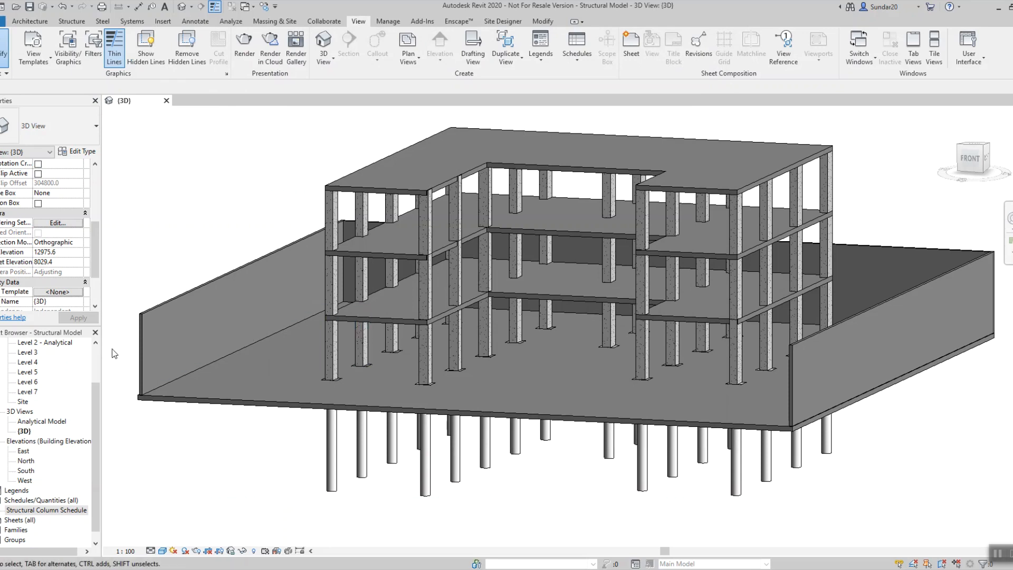
# - Examine the columns along grids D and E in the Level 1 structural plan, then return to the 3D view
pyautogui.scroll(3, 64, 390)
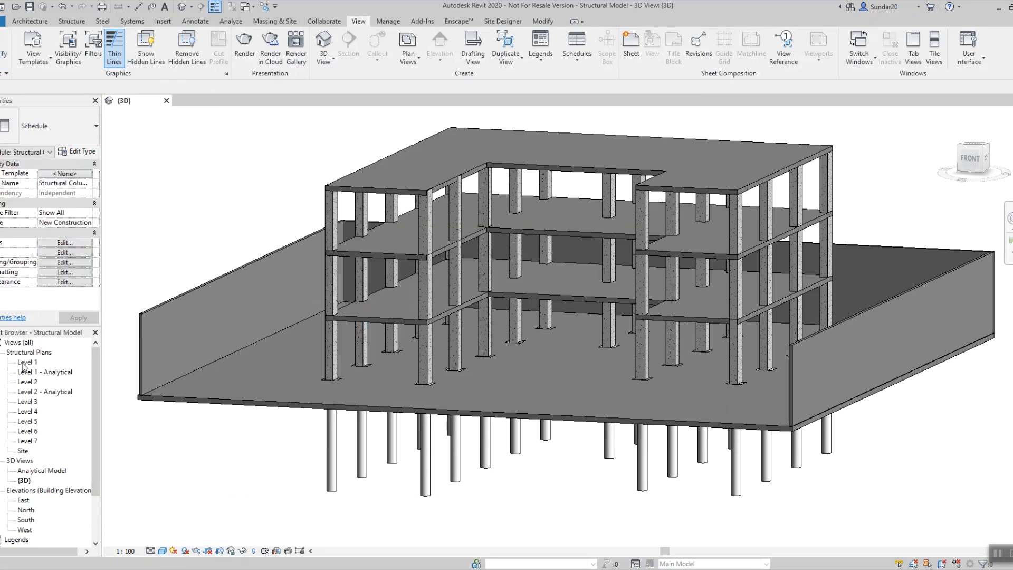
pyautogui.doubleClick(28, 362)
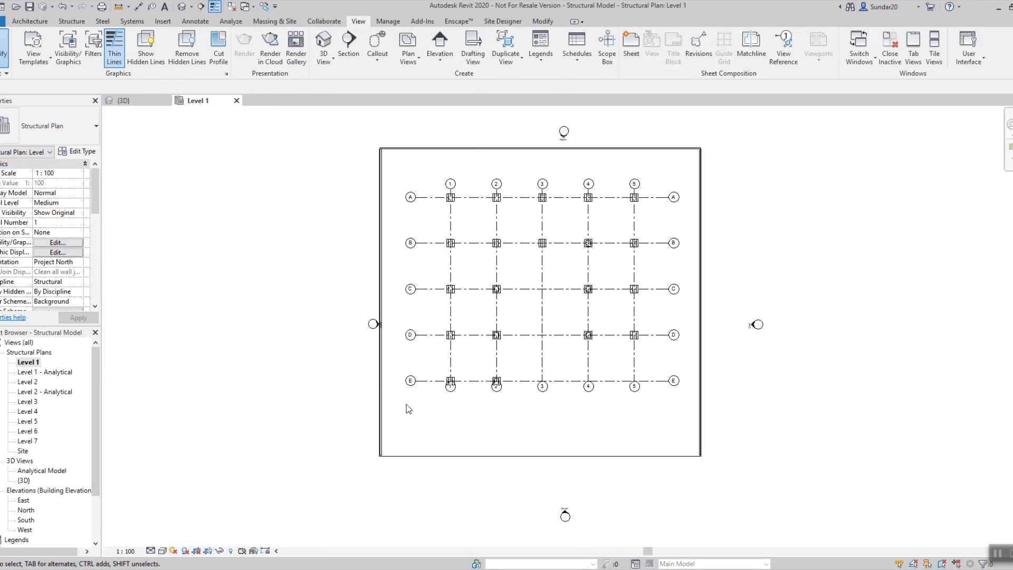
pyautogui.scroll(5, 455, 387)
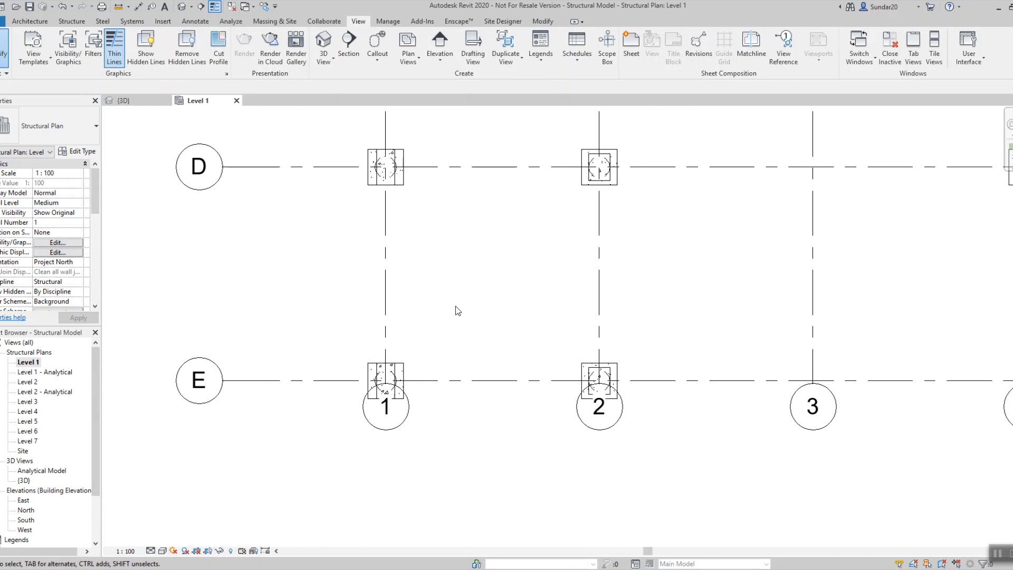
pyautogui.click(182, 7)
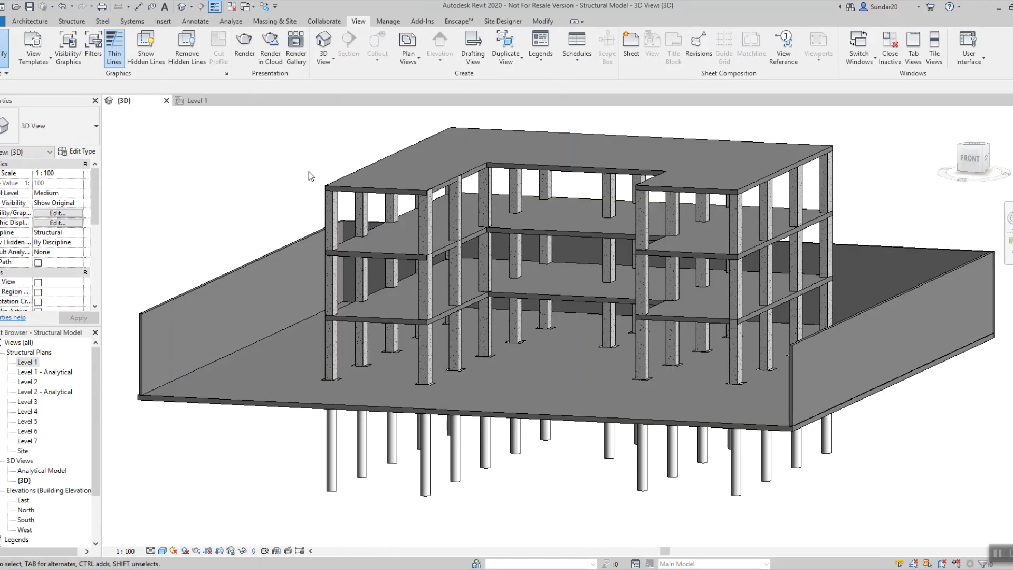
# - Review the Checked filter's overrides in the 3D view's visibility and graphic settings without changing them
pyautogui.click(337, 347)
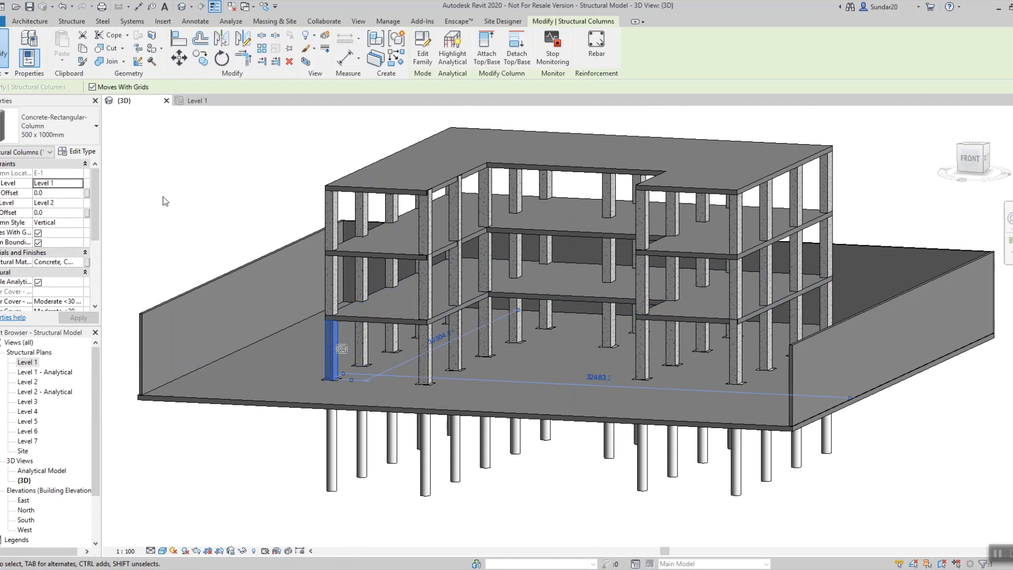
pyautogui.press('v')
pyautogui.press('g')
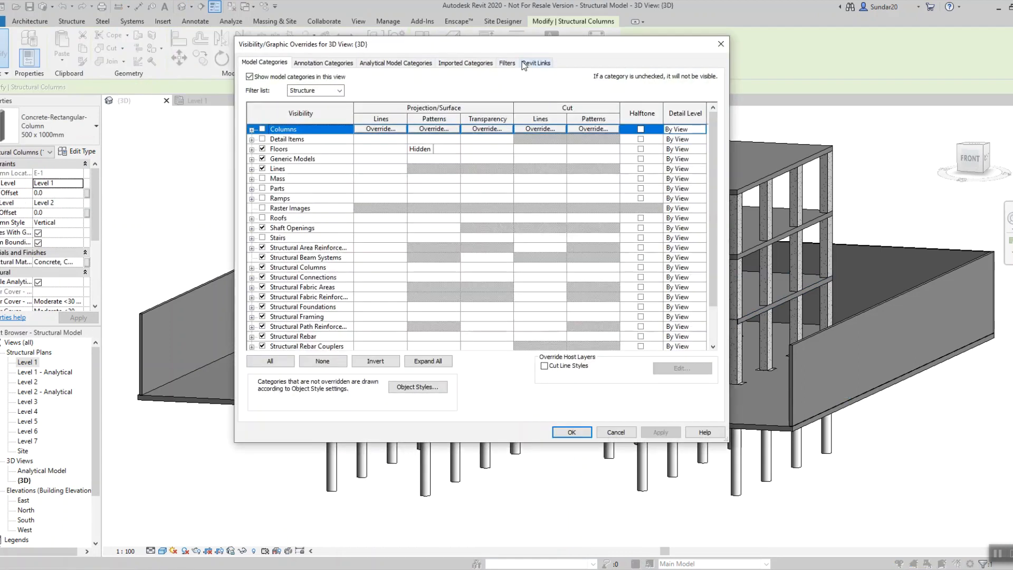
pyautogui.click(507, 62)
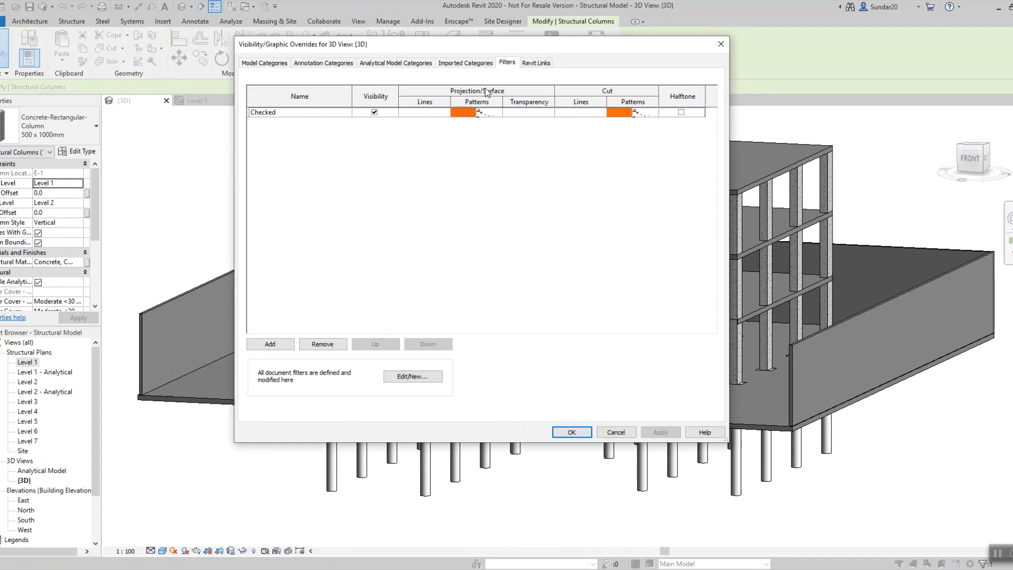
pyautogui.click(722, 43)
pyautogui.click(406, 145)
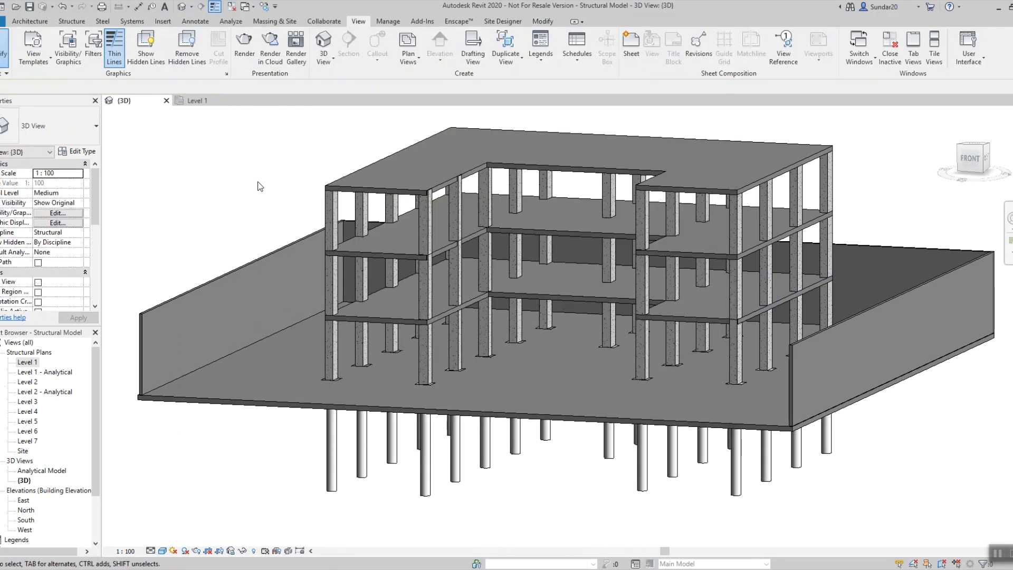
# - Add the existing Checked filter to the visibility and graphic overrides of the Level 1 structural plan
pyautogui.doubleClick(40, 363)
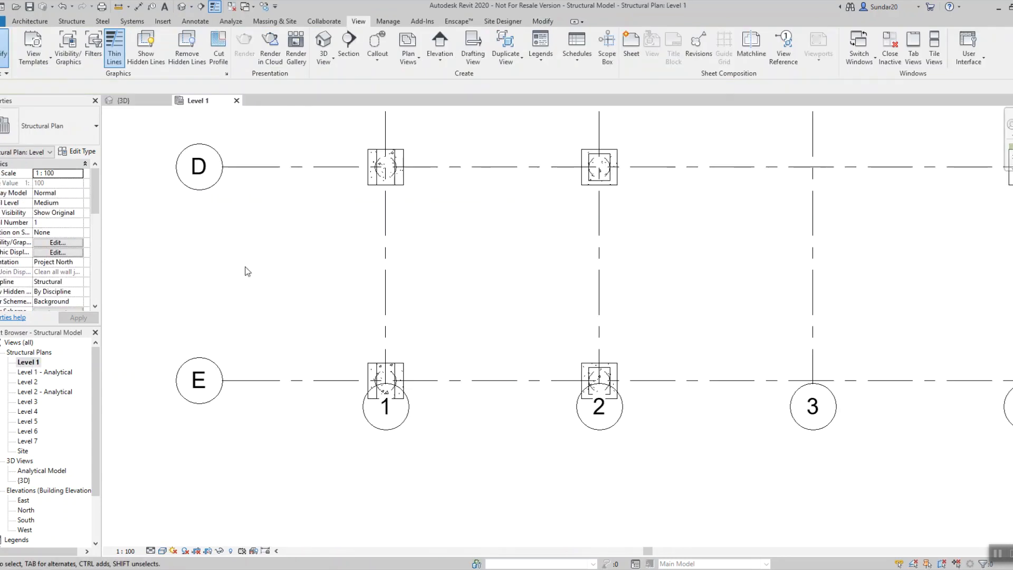
pyautogui.press('v')
pyautogui.press('g')
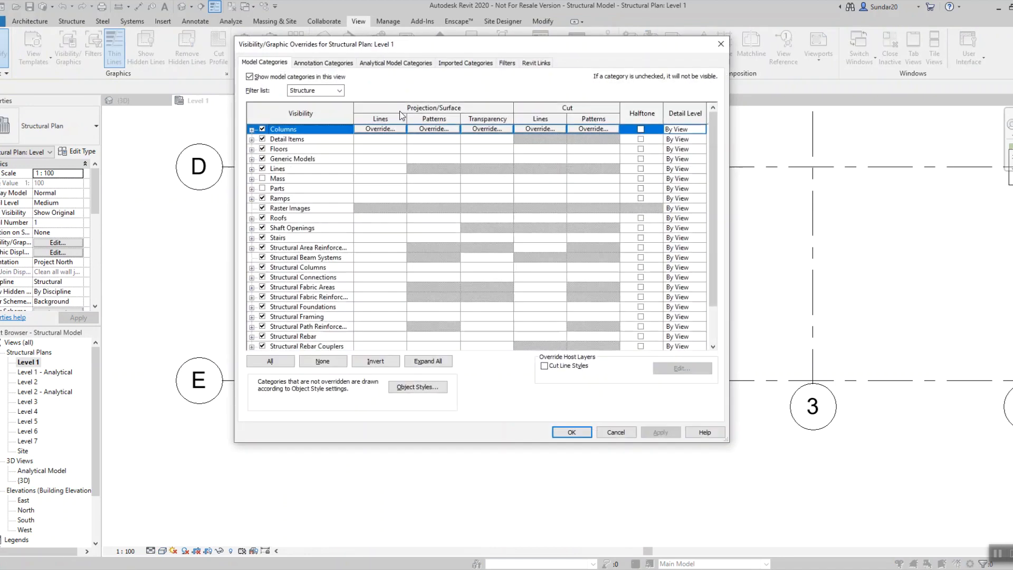
pyautogui.click(507, 62)
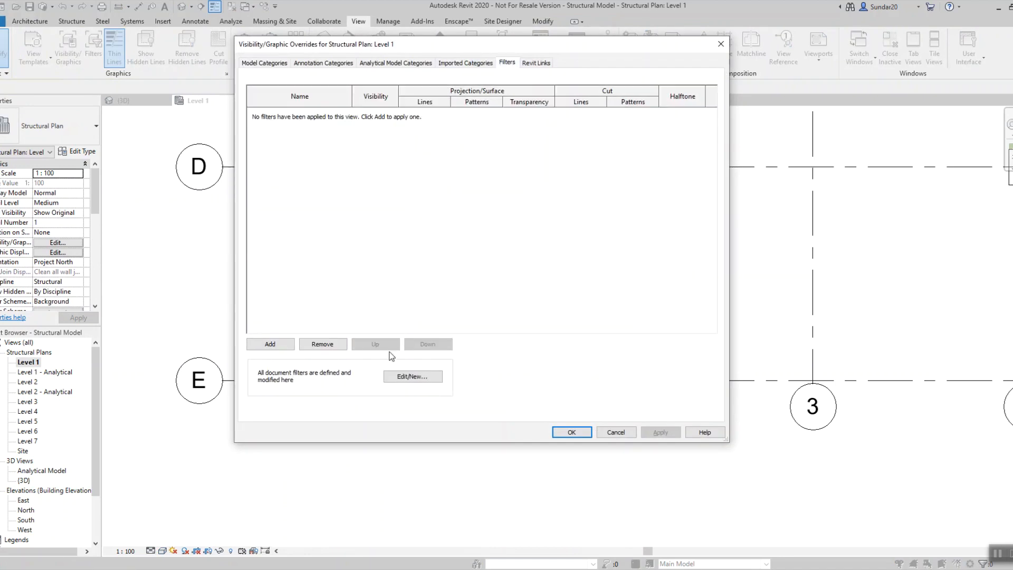
pyautogui.click(285, 344)
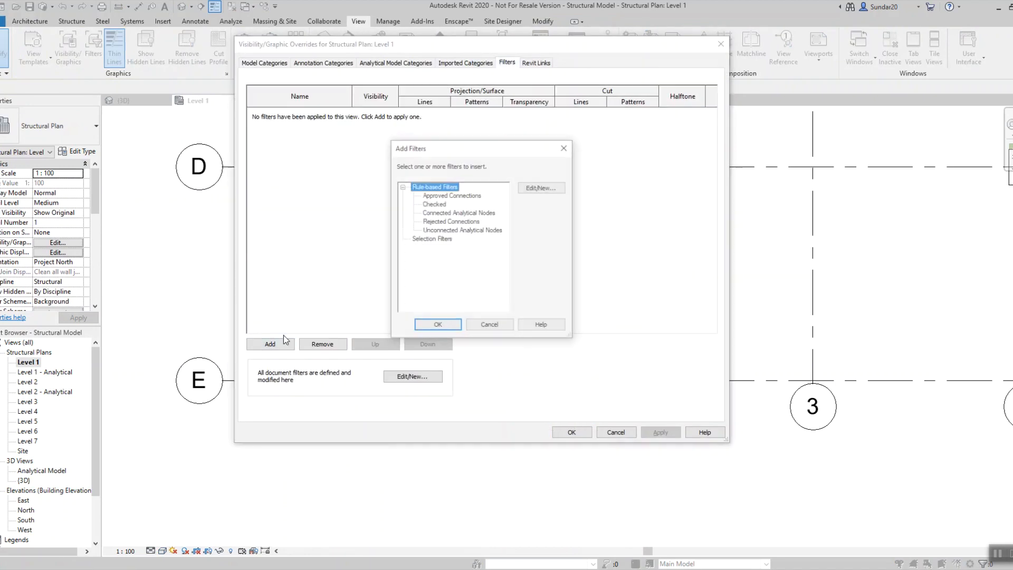
pyautogui.click(435, 204)
pyautogui.click(457, 323)
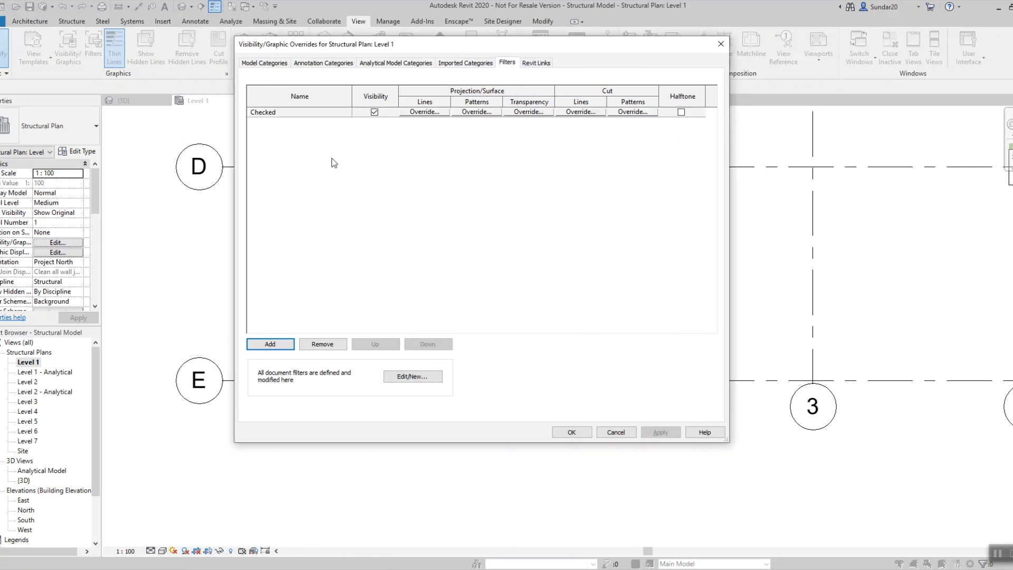
pyautogui.click(477, 112)
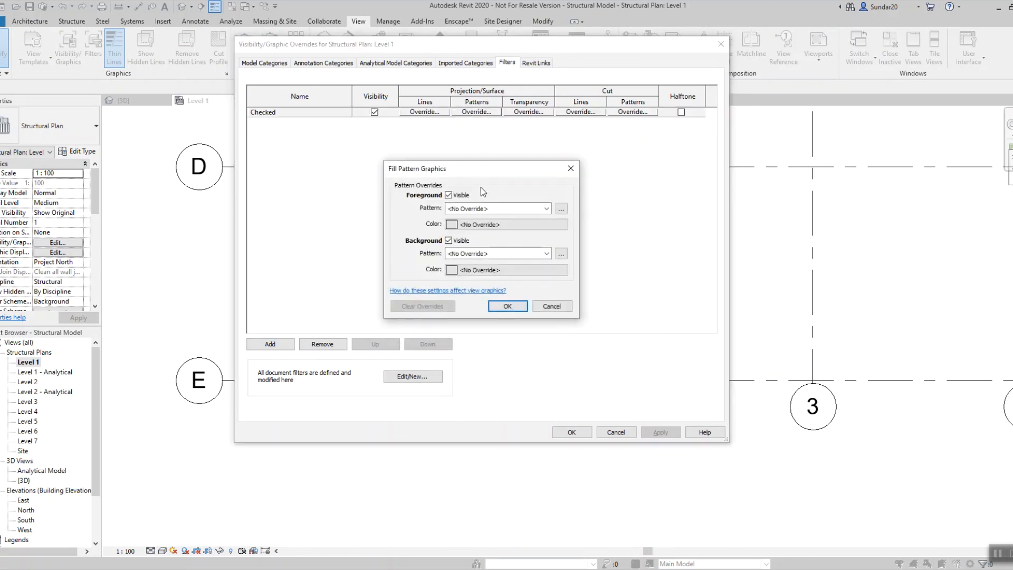
pyautogui.click(483, 209)
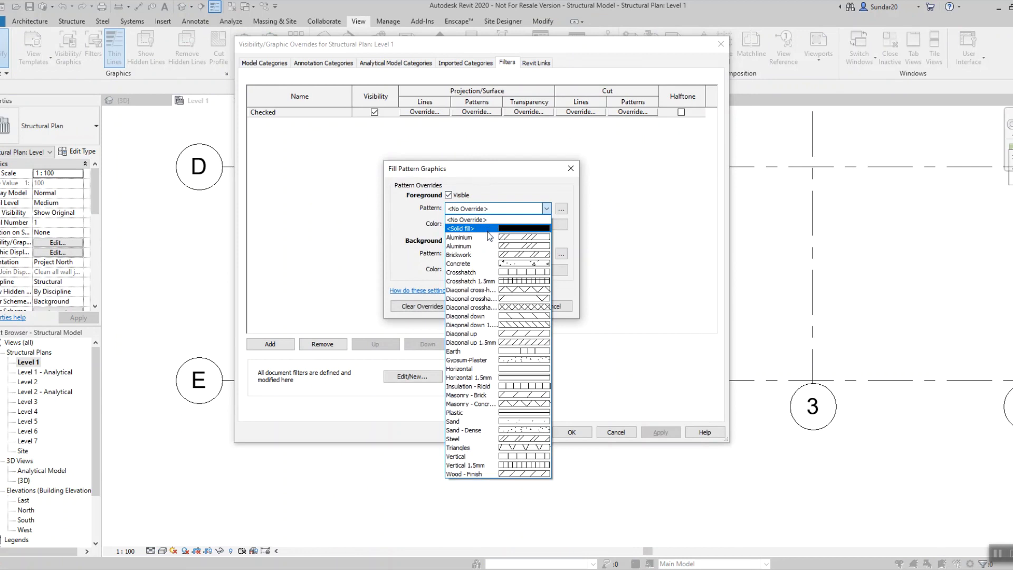
pyautogui.click(486, 227)
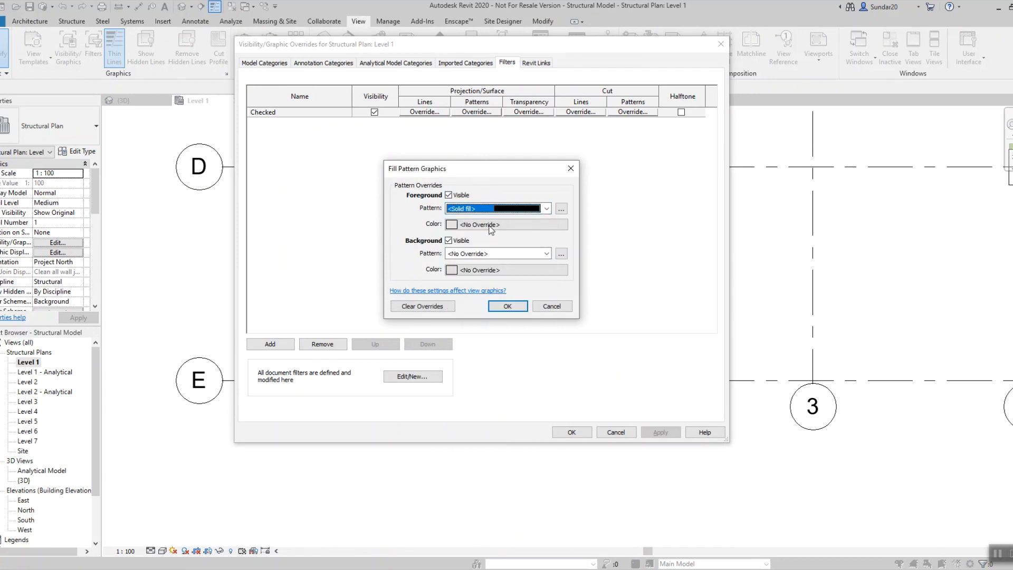
pyautogui.click(493, 225)
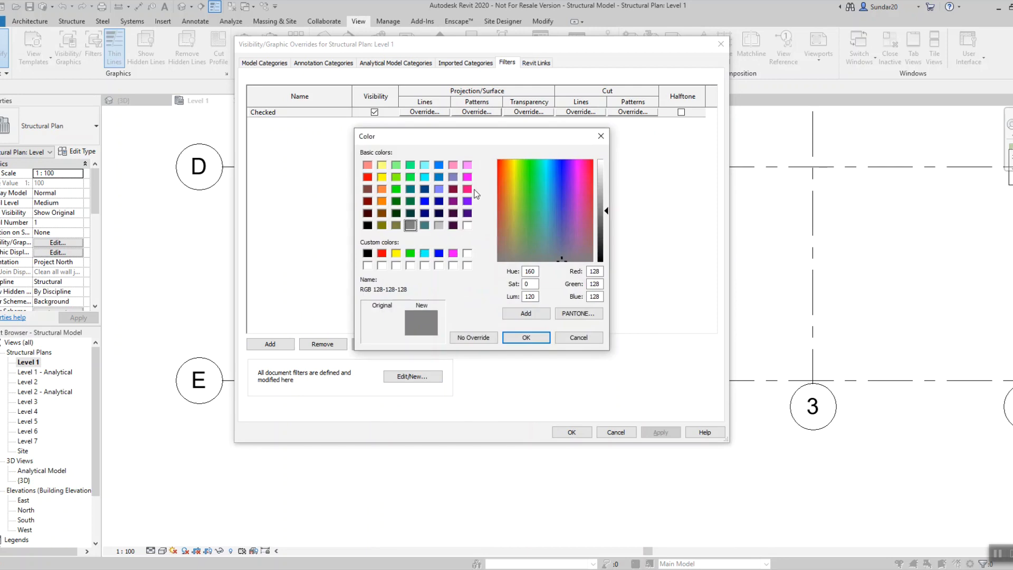
pyautogui.click(505, 173)
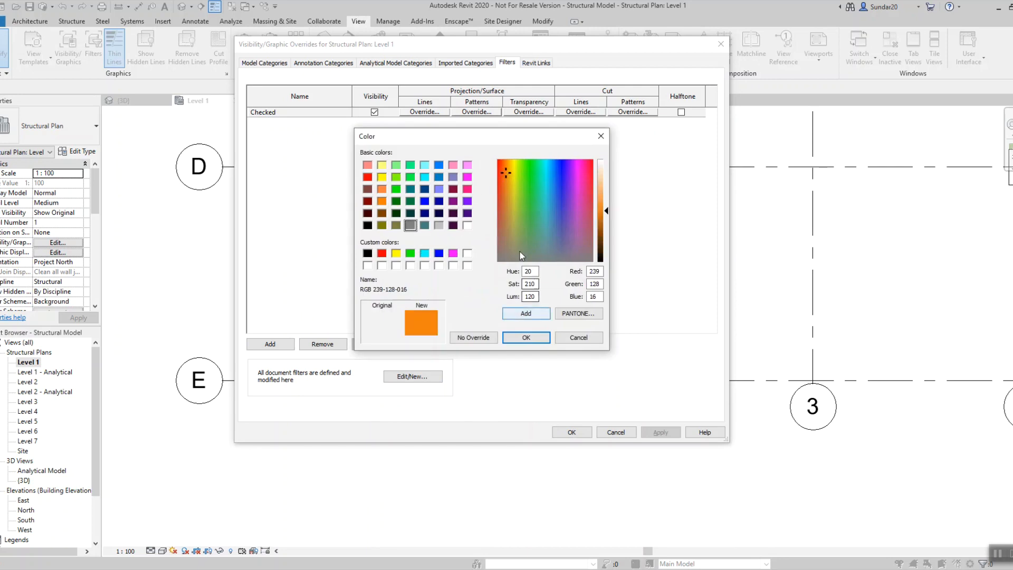
pyautogui.click(508, 173)
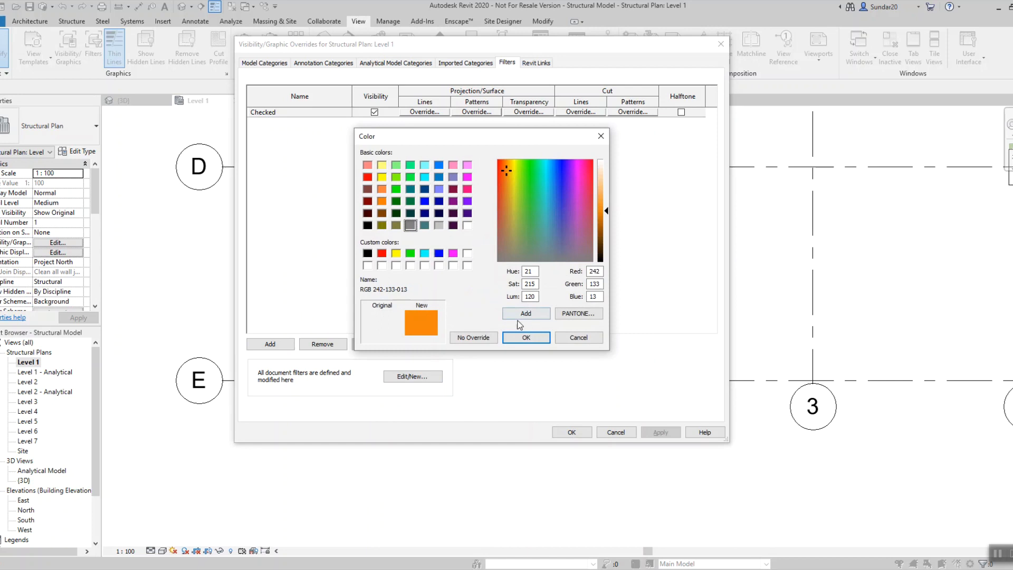
pyautogui.click(520, 337)
pyautogui.click(496, 270)
pyautogui.click(601, 138)
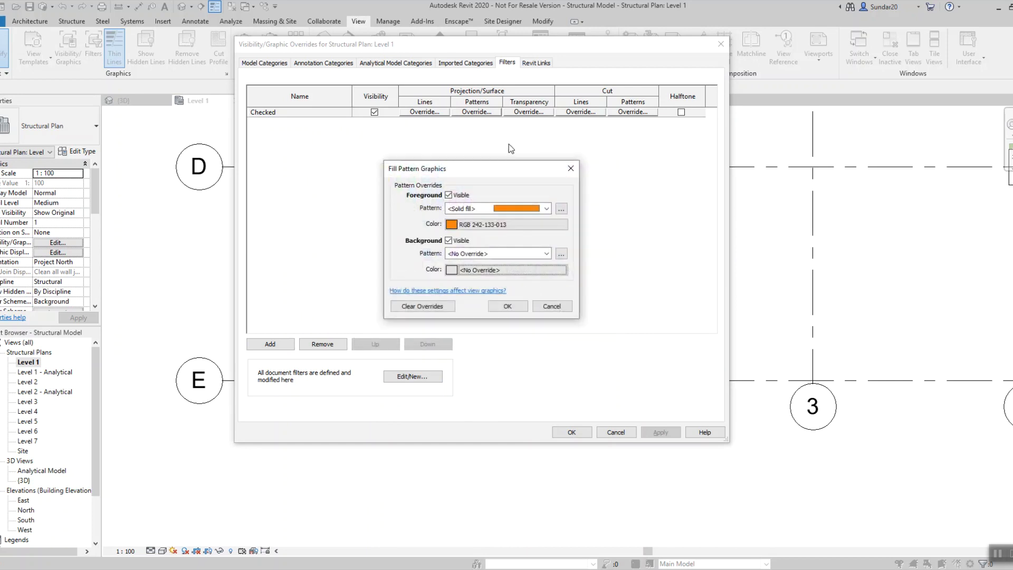
pyautogui.click(567, 170)
# - Set the Checked filter's cut foreground in the Level 1 plan to solid fill in orange RGB 236-089-019
pyautogui.click(633, 111)
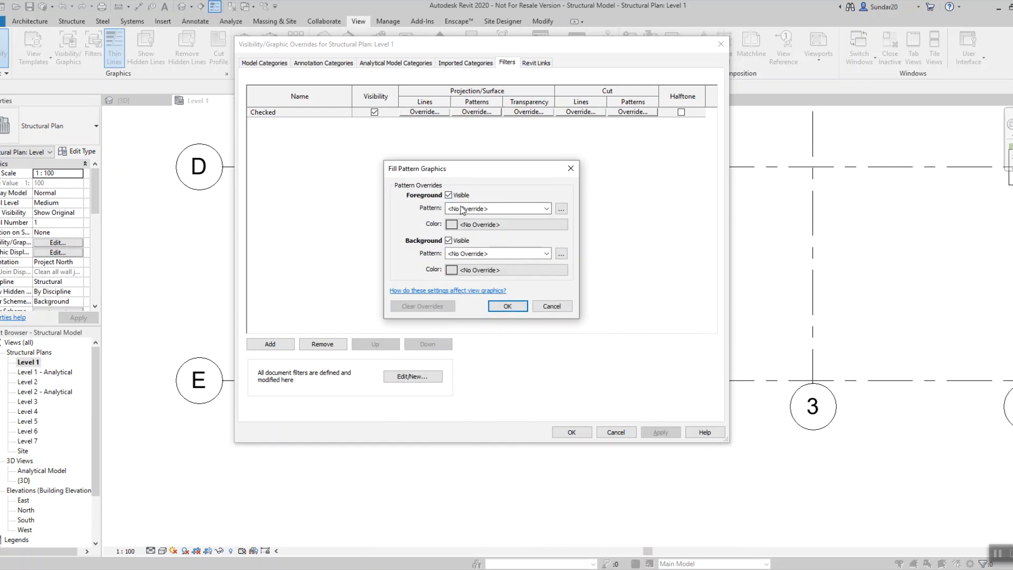
pyautogui.click(496, 209)
pyautogui.click(485, 238)
pyautogui.click(475, 226)
pyautogui.click(502, 175)
pyautogui.click(511, 337)
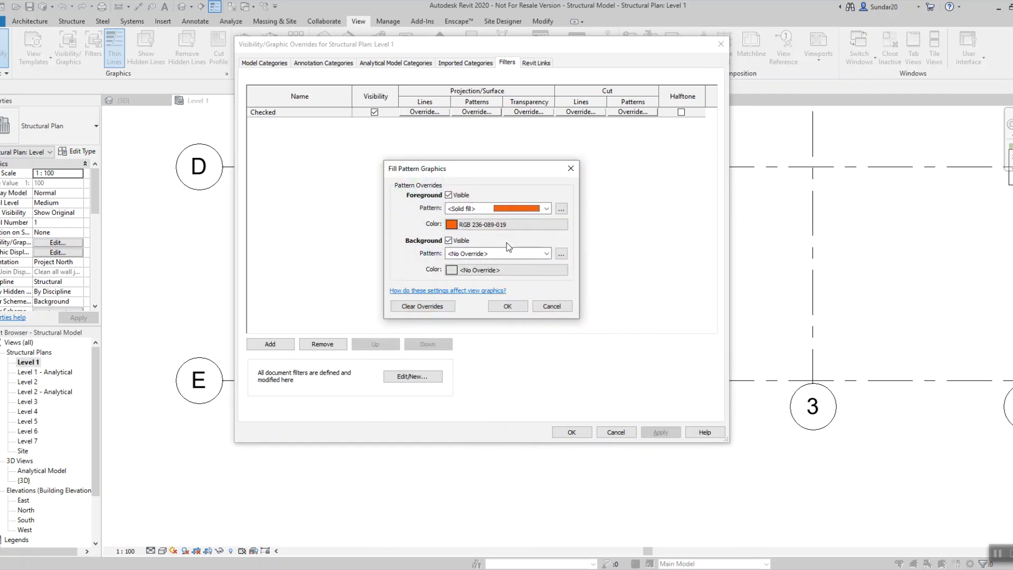
# - Set the Checked filter's cut background to the Concrete pattern in black and apply the overrides to the Level 1 plan
pyautogui.click(498, 253)
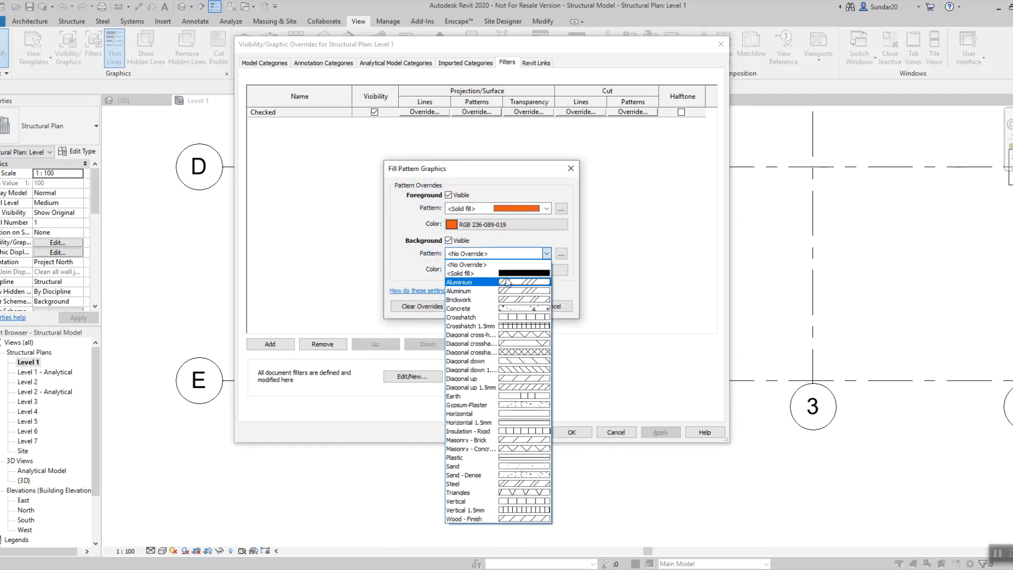
pyautogui.click(509, 310)
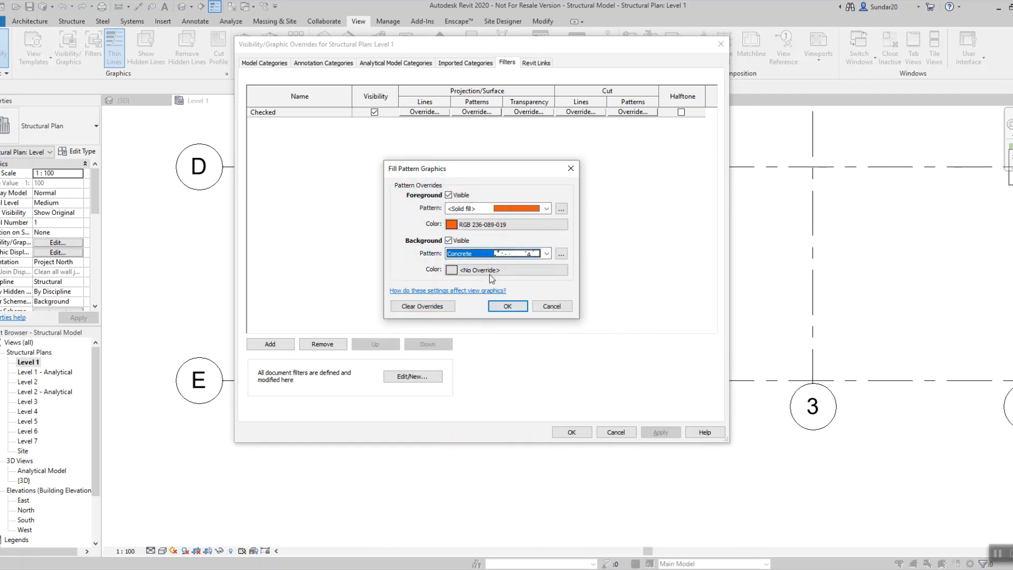
pyautogui.click(475, 269)
pyautogui.click(367, 225)
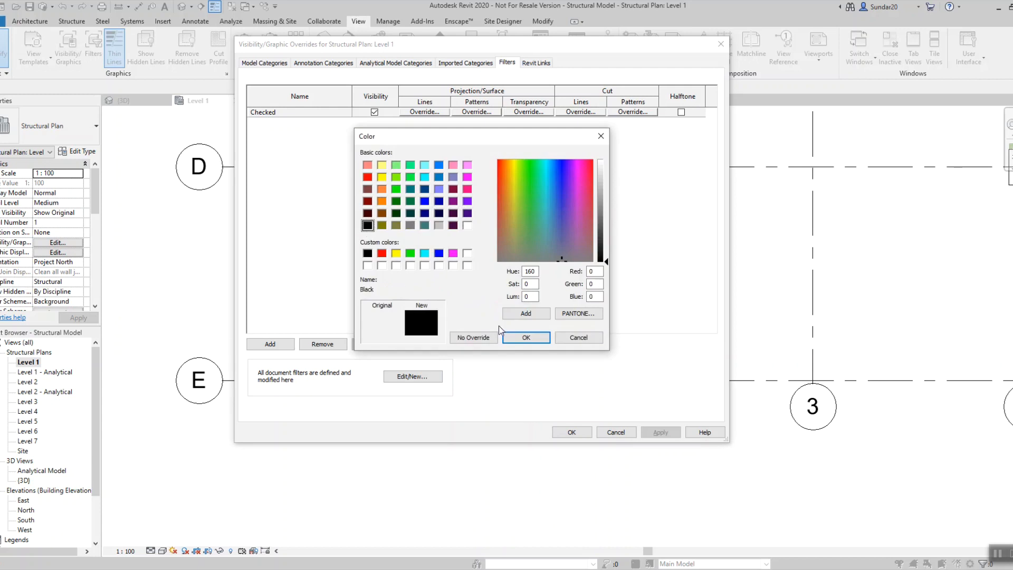
pyautogui.click(511, 338)
pyautogui.click(508, 306)
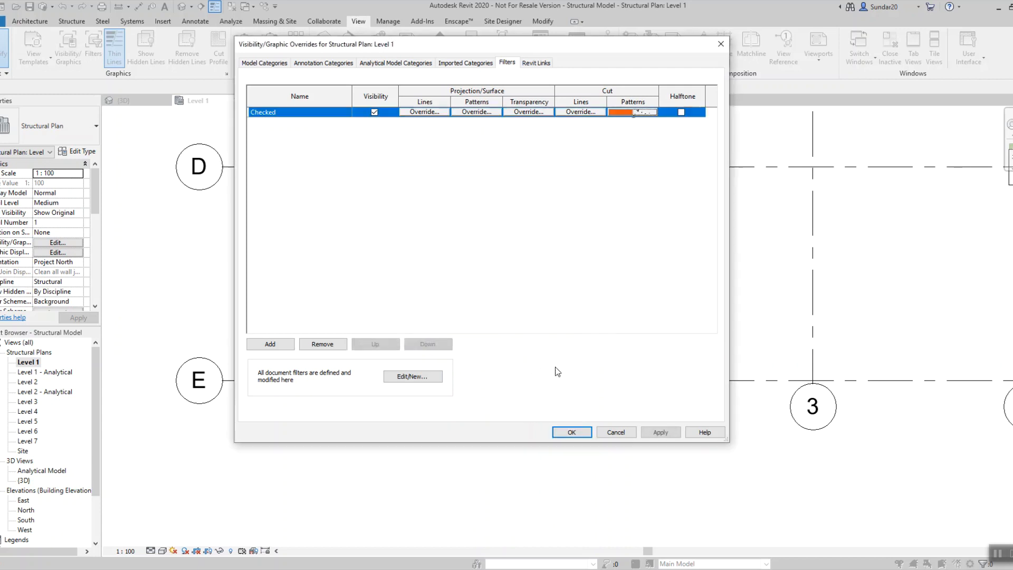
pyautogui.click(576, 432)
# - Review the Checked filter's cut pattern override in the Level 1 plan's visibility and graphic settings
pyautogui.click(393, 372)
pyautogui.click(233, 262)
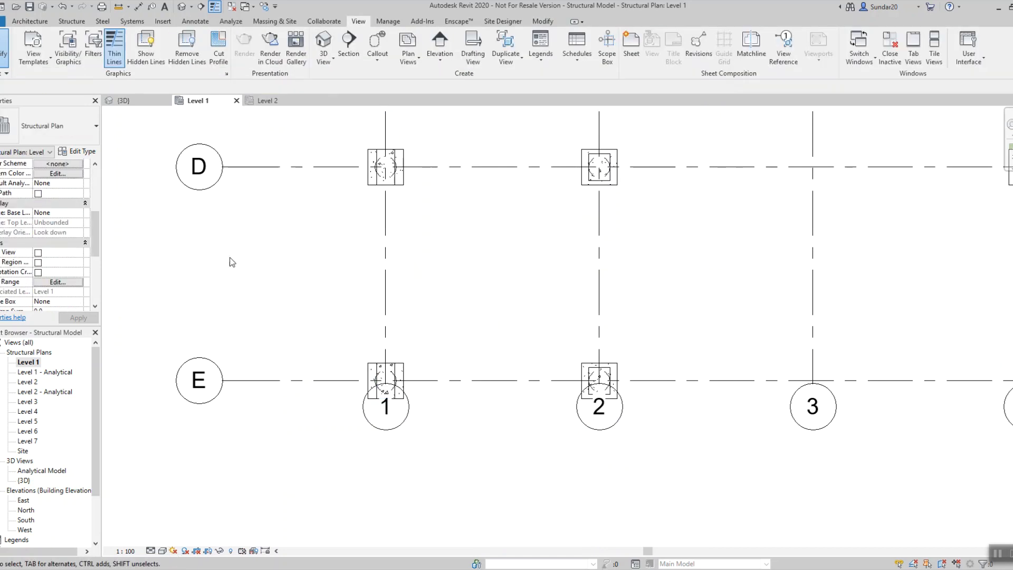
pyautogui.press('v')
pyautogui.press('g')
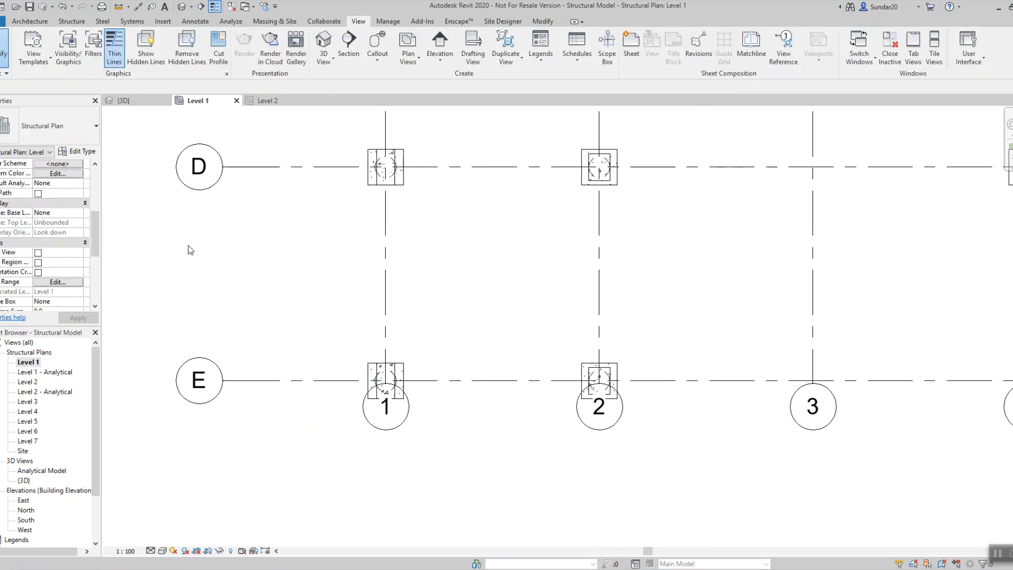
pyautogui.click(507, 63)
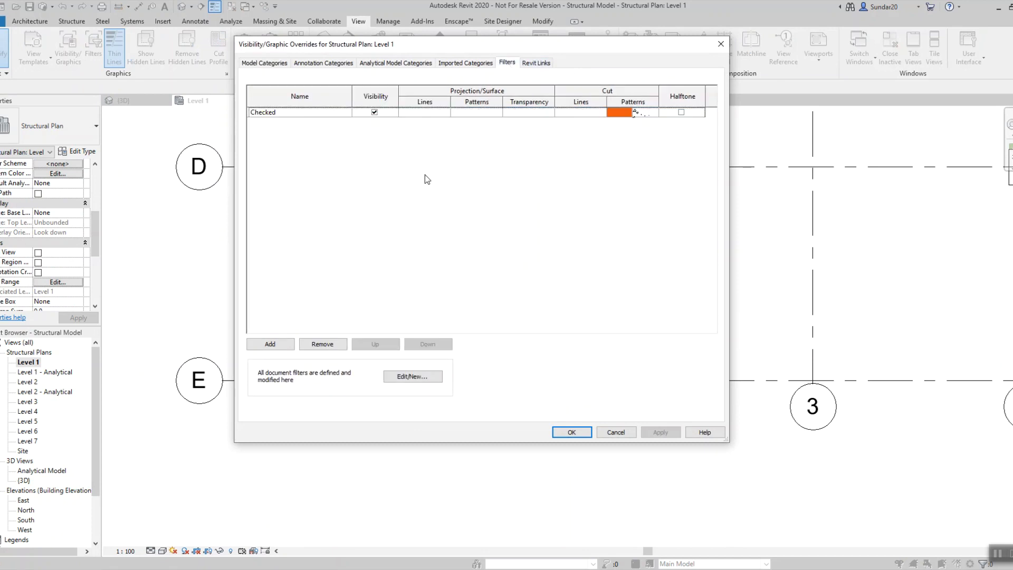
pyautogui.moveTo(572, 49); pyautogui.dragTo(627, 51)
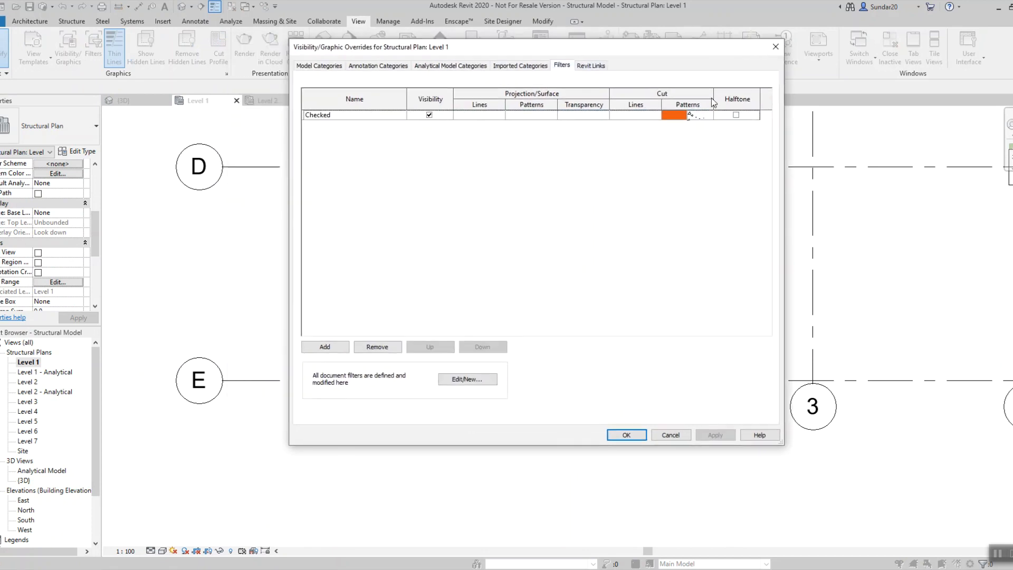
pyautogui.click(775, 49)
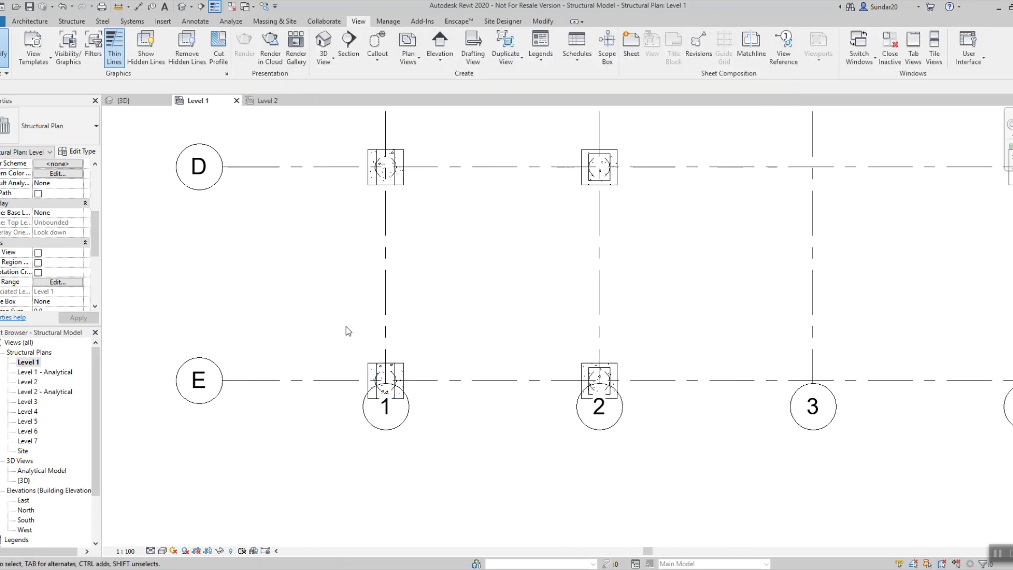
# - Mark the structural column at grid intersection E-1 in the Level 1 plan as Checked
pyautogui.click(386, 379)
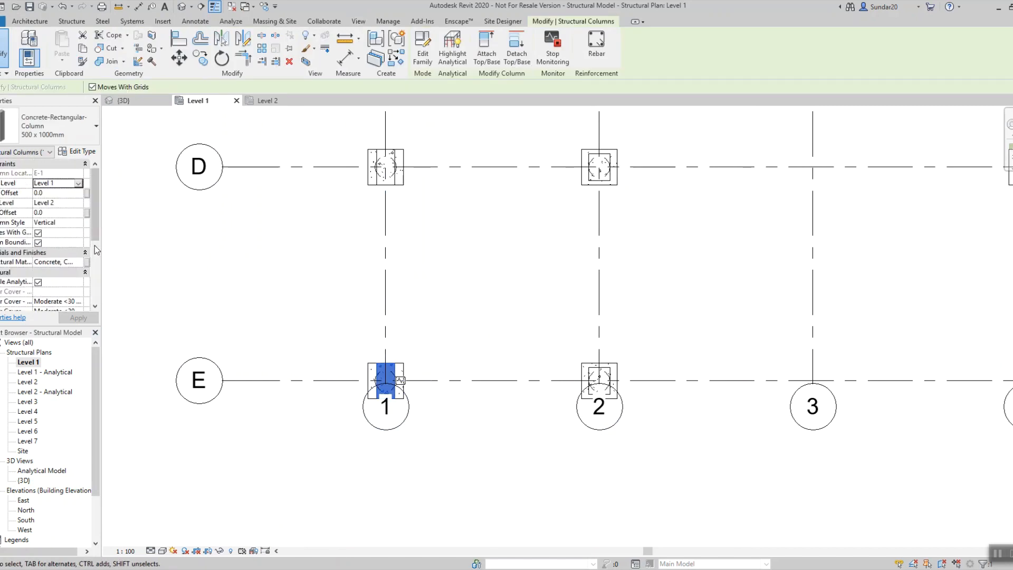
pyautogui.moveTo(98, 224); pyautogui.dragTo(97, 295)
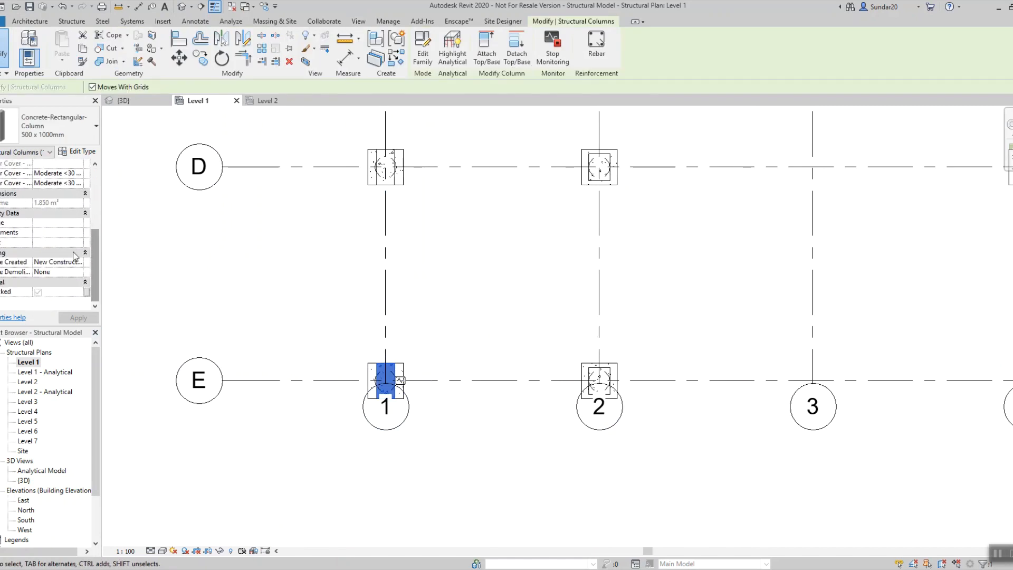
pyautogui.click(38, 294)
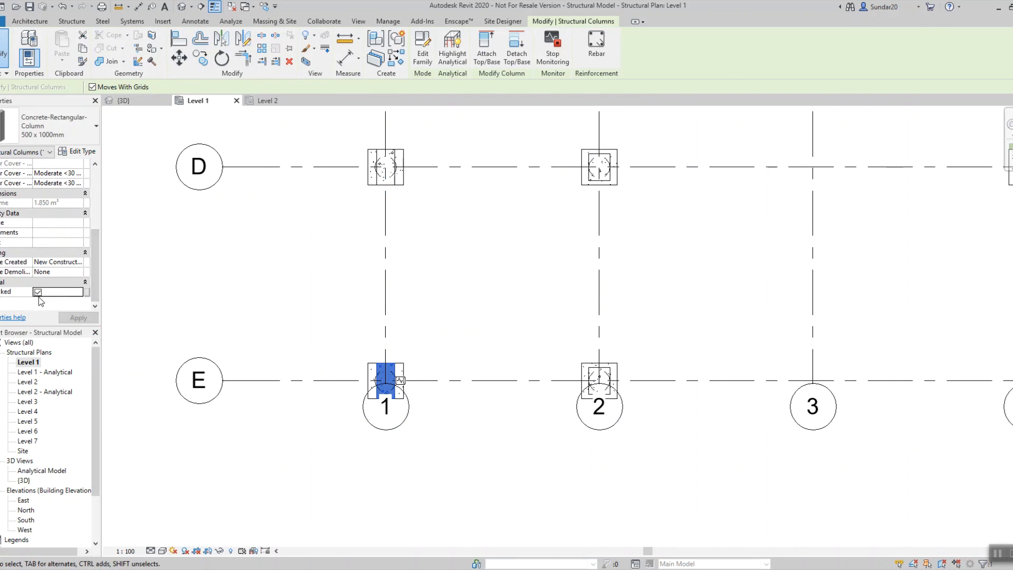
pyautogui.click(309, 251)
pyautogui.moveTo(452, 332); pyautogui.dragTo(348, 285, button='middle')
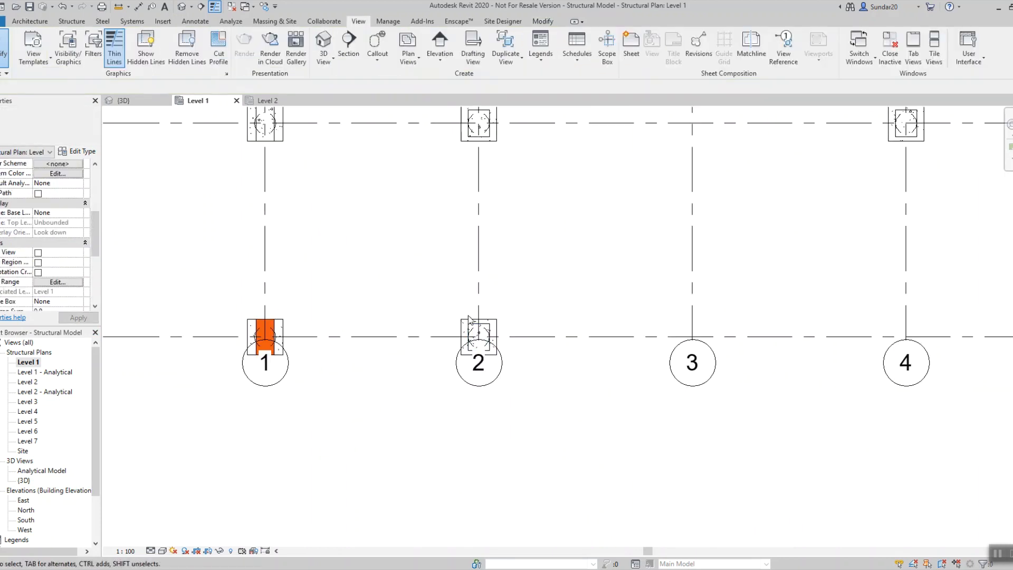
# - Mark the structural columns at grid intersections E-2 and D-1 together as Checked
pyautogui.click(478, 336)
pyautogui.moveTo(507, 288); pyautogui.dragTo(512, 459, button='middle')
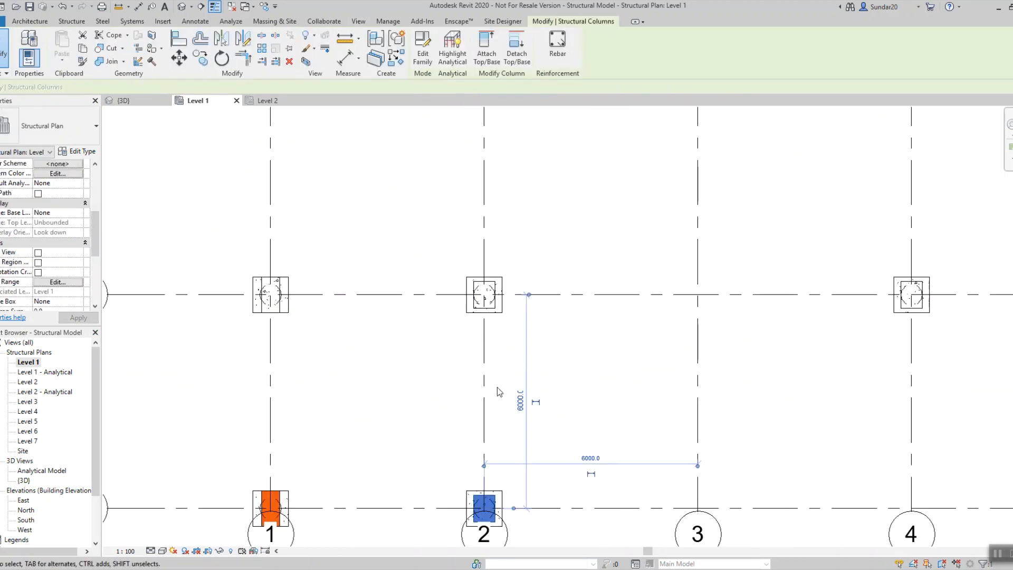
pyautogui.keyDown('ctrl'); pyautogui.click(271, 298); pyautogui.keyUp('ctrl')
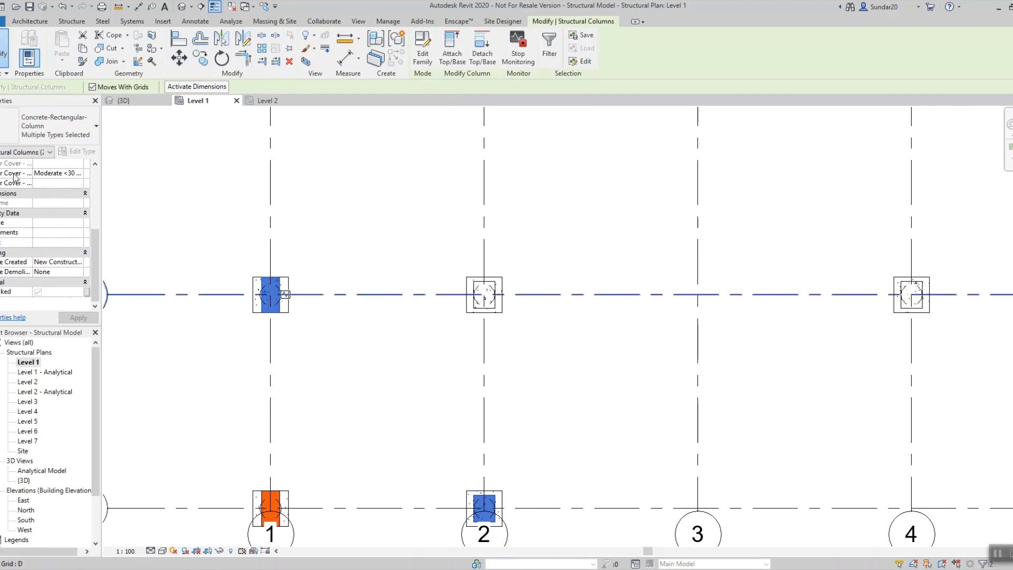
pyautogui.moveTo(94, 262); pyautogui.dragTo(67, 209)
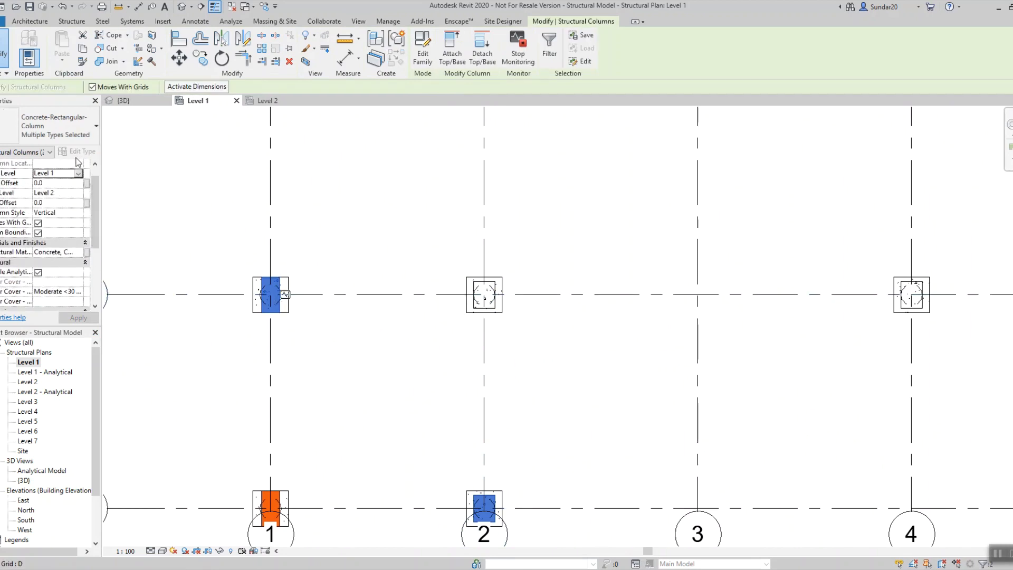
pyautogui.scroll(-4, 53, 283)
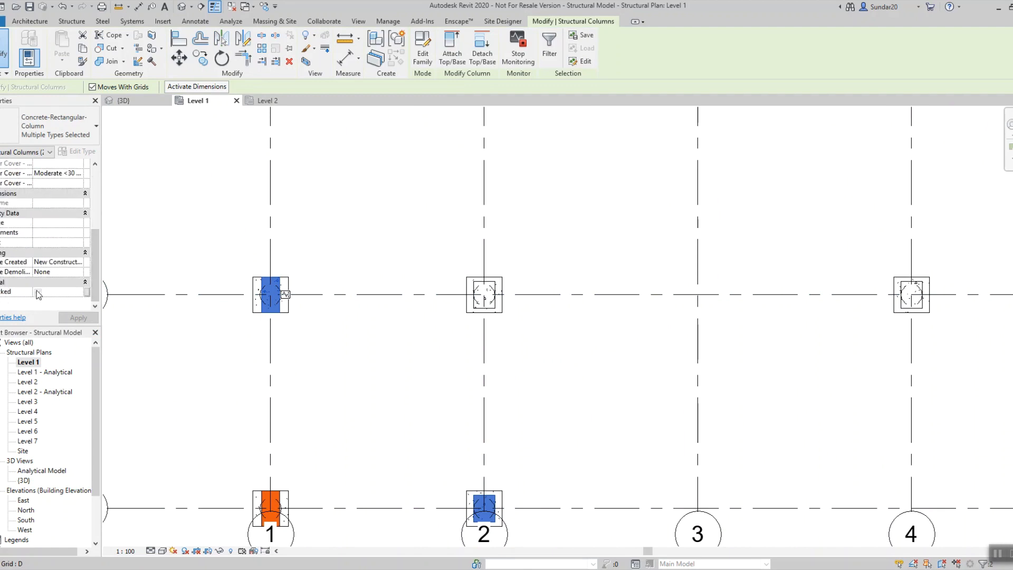
pyautogui.click(38, 292)
pyautogui.click(280, 246)
pyautogui.scroll(-2, 297, 244)
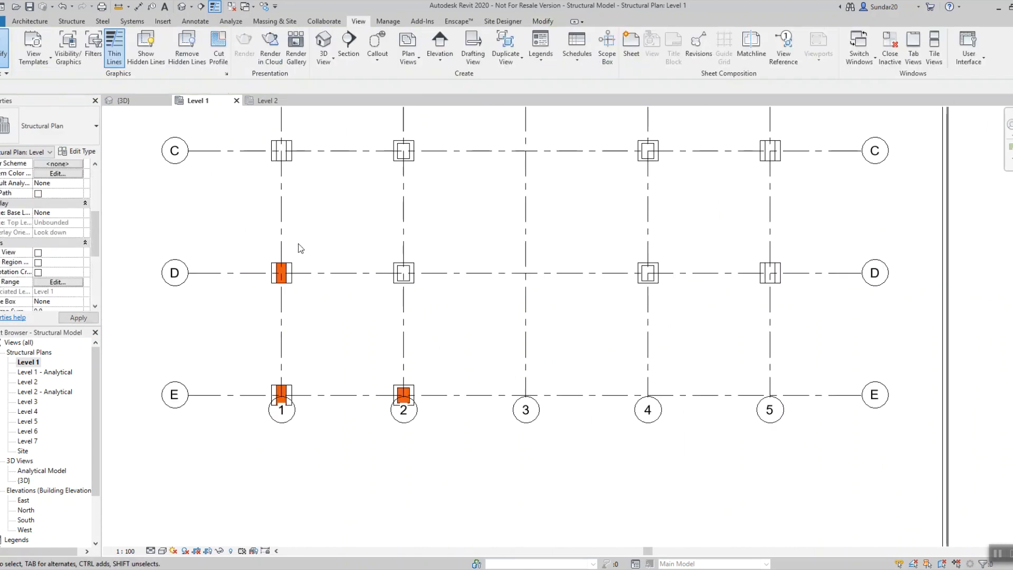
pyautogui.moveTo(308, 252); pyautogui.dragTo(334, 296, button='middle')
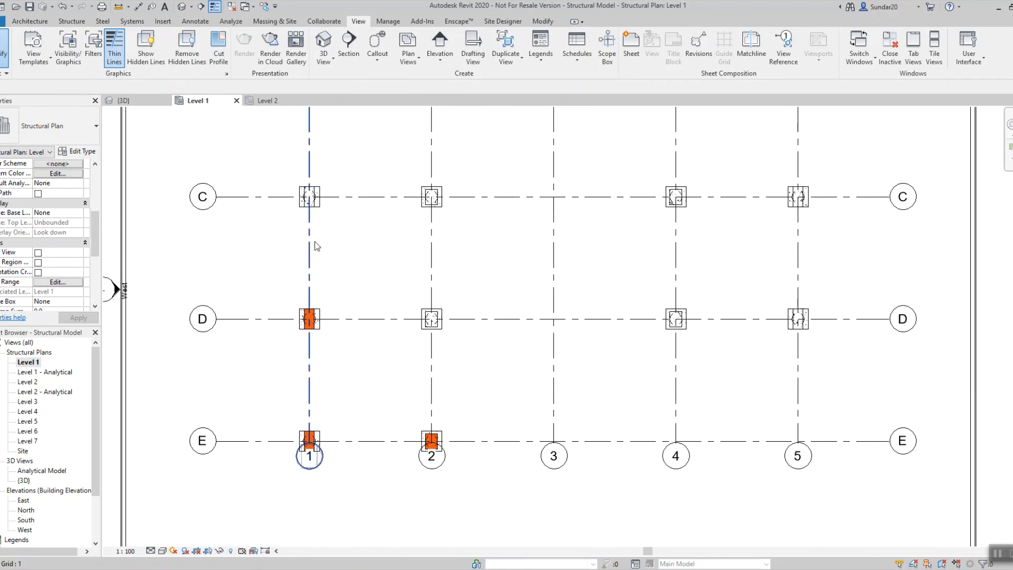
# - Examine the checked columns in the 3D view and review the Checked filter's surface and cut overrides there
pyautogui.click(182, 7)
pyautogui.scroll(5, 351, 393)
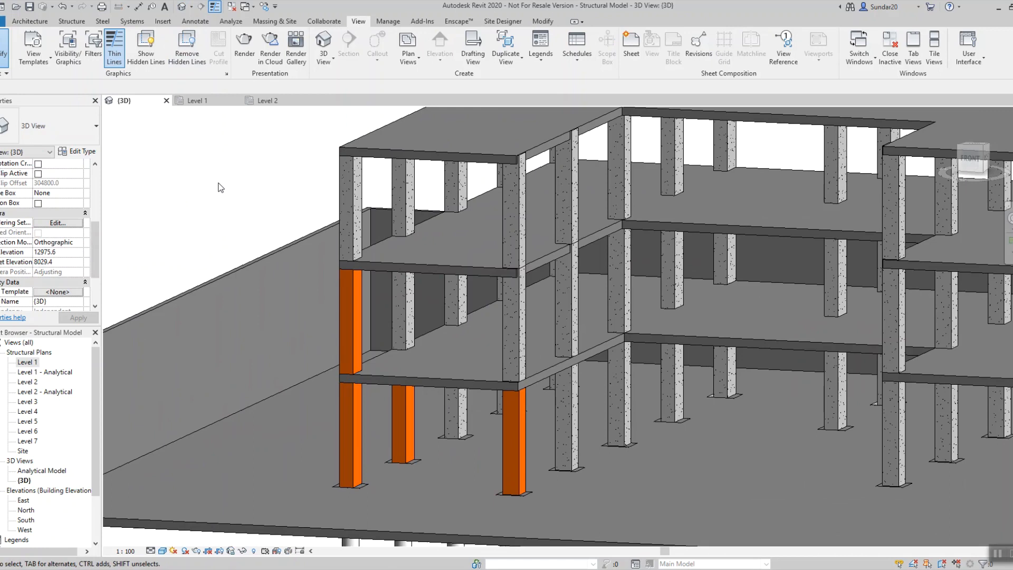
pyautogui.press('v')
pyautogui.press('g')
pyautogui.click(561, 65)
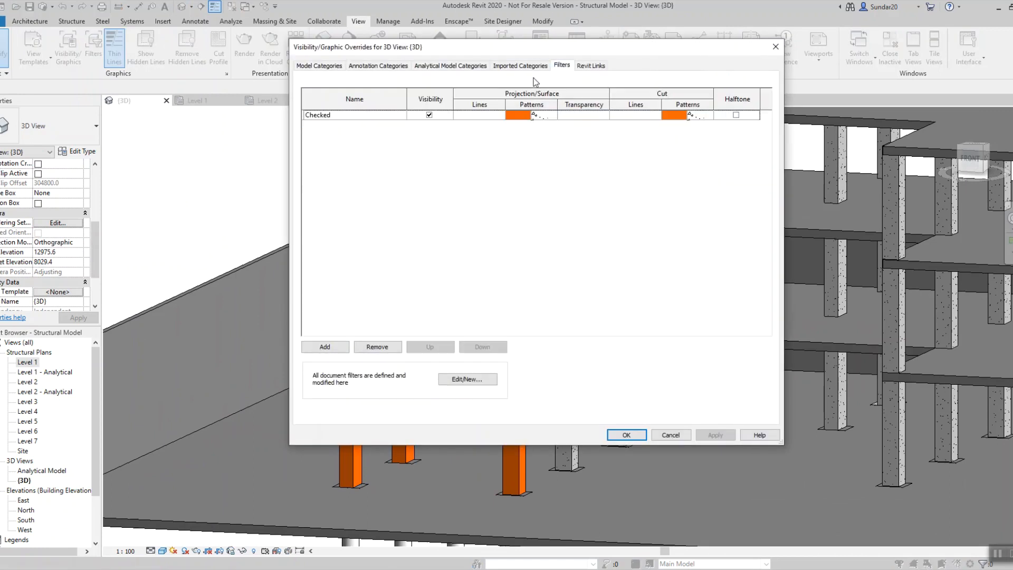
pyautogui.click(775, 52)
pyautogui.scroll(6, 351, 340)
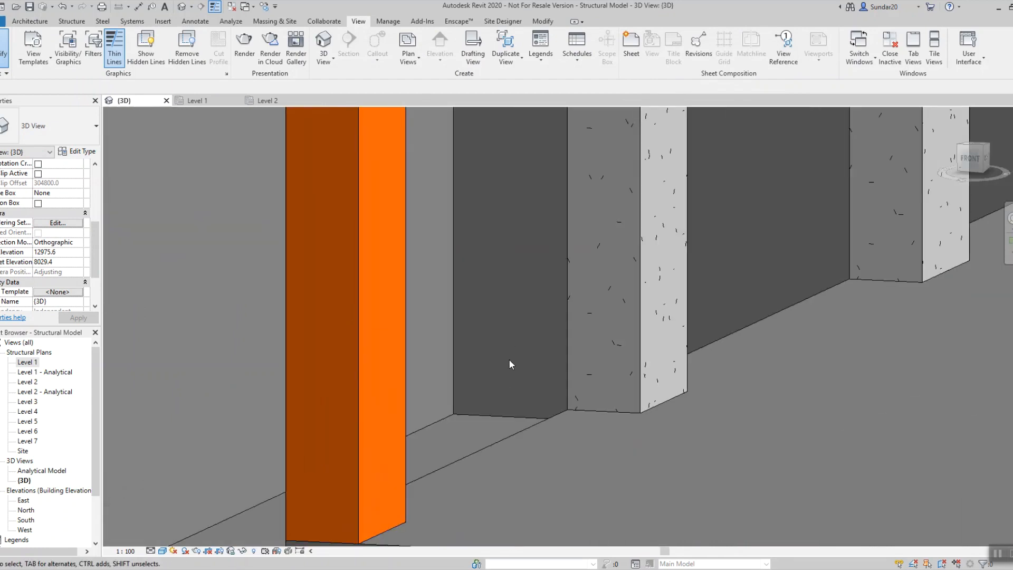
pyautogui.scroll(-5, 331, 361)
pyautogui.moveTo(93, 267); pyautogui.dragTo(94, 293)
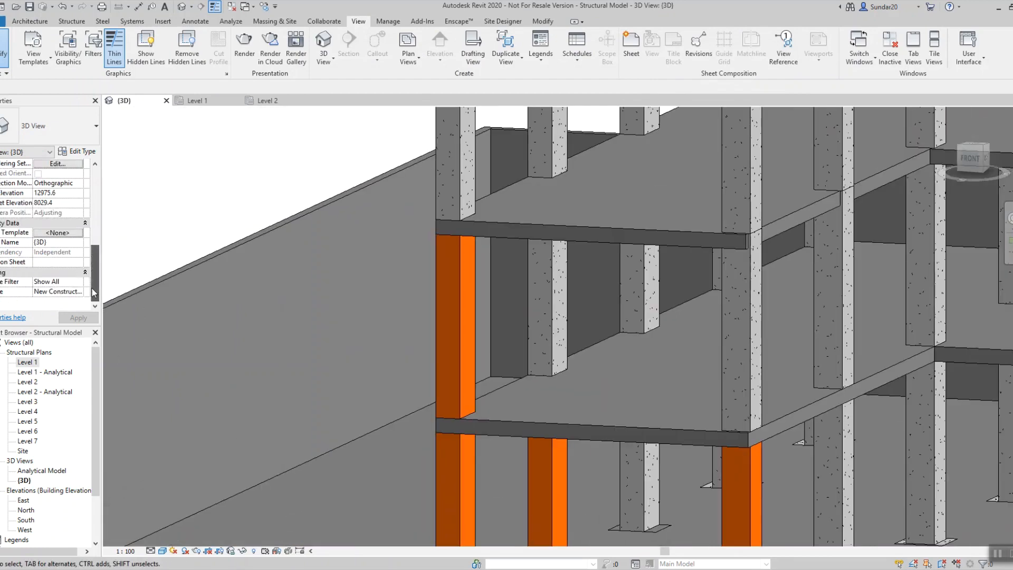
# - Add the Checked filter to the Level 2 structural plan's visibility and graphic overrides
pyautogui.doubleClick(28, 382)
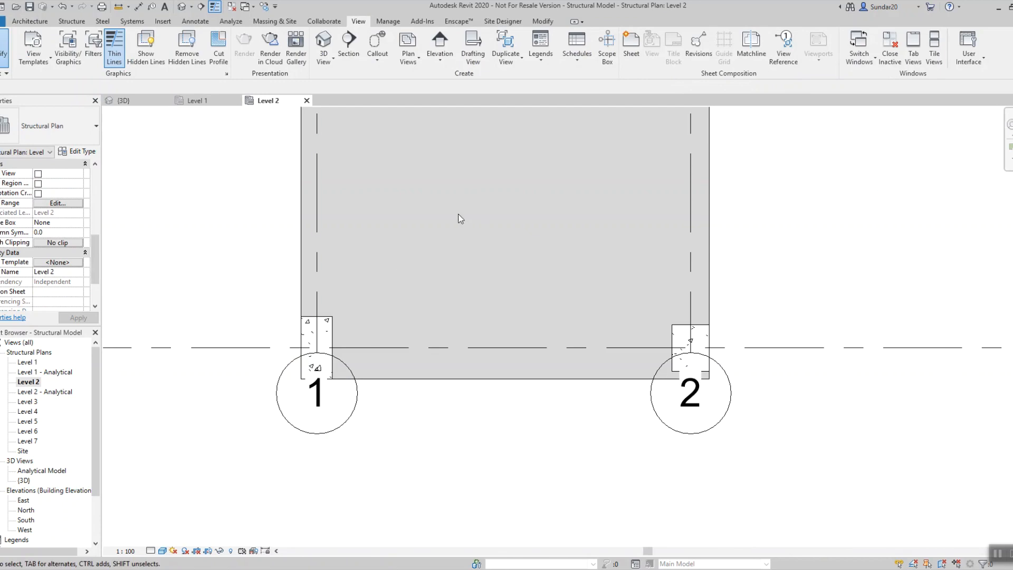
pyautogui.press('v')
pyautogui.press('g')
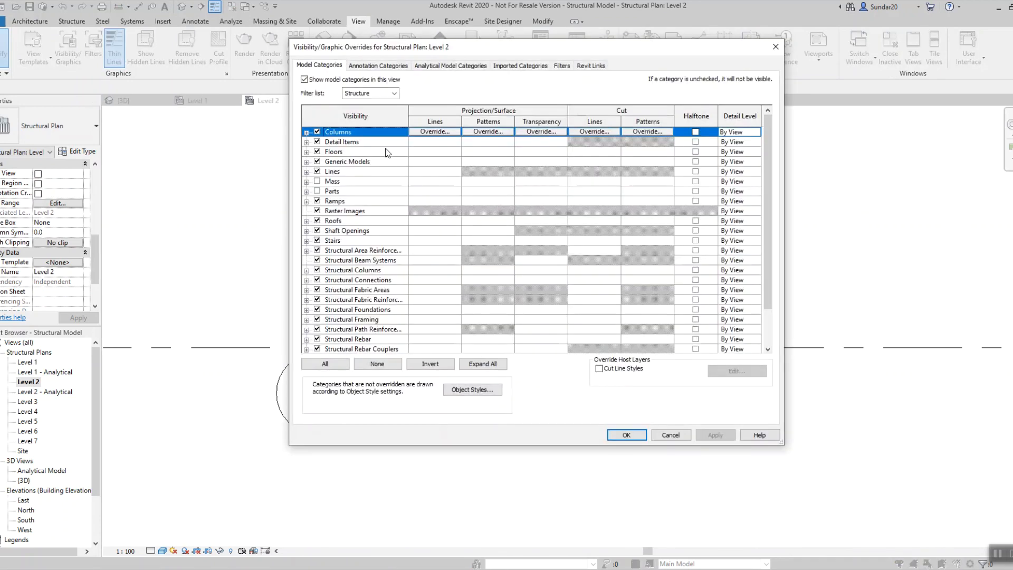
pyautogui.click(578, 66)
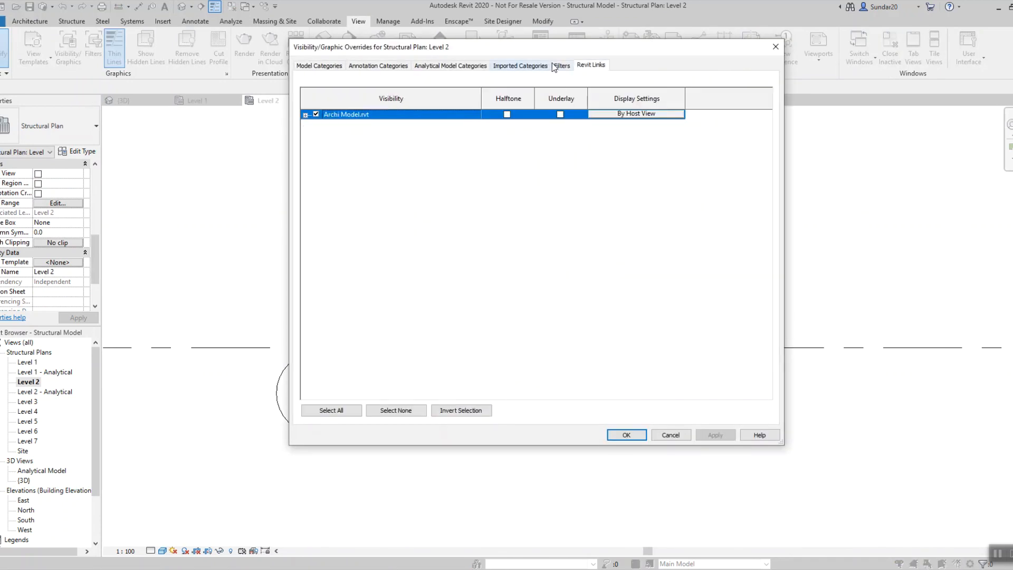
pyautogui.click(554, 66)
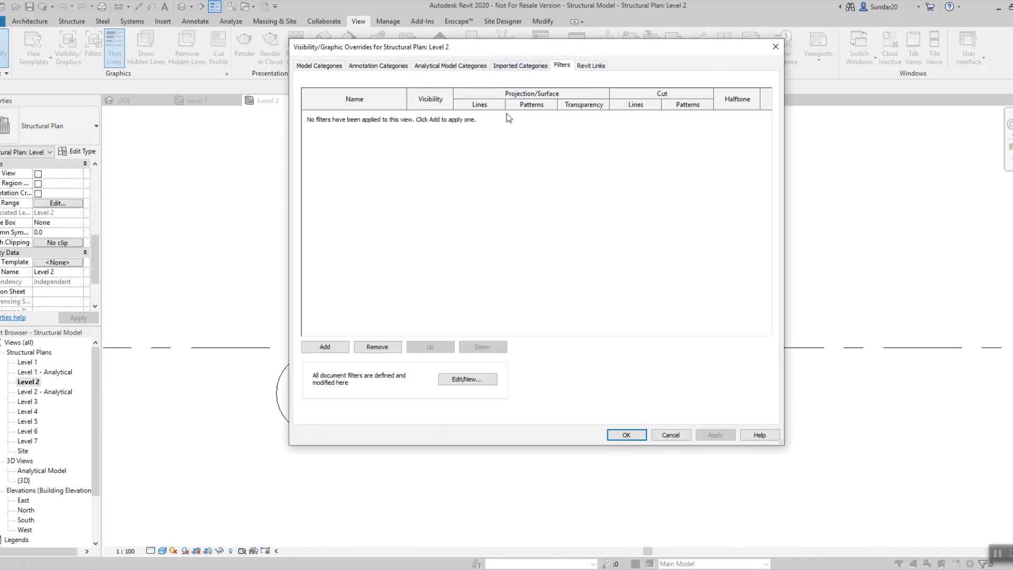
pyautogui.click(337, 351)
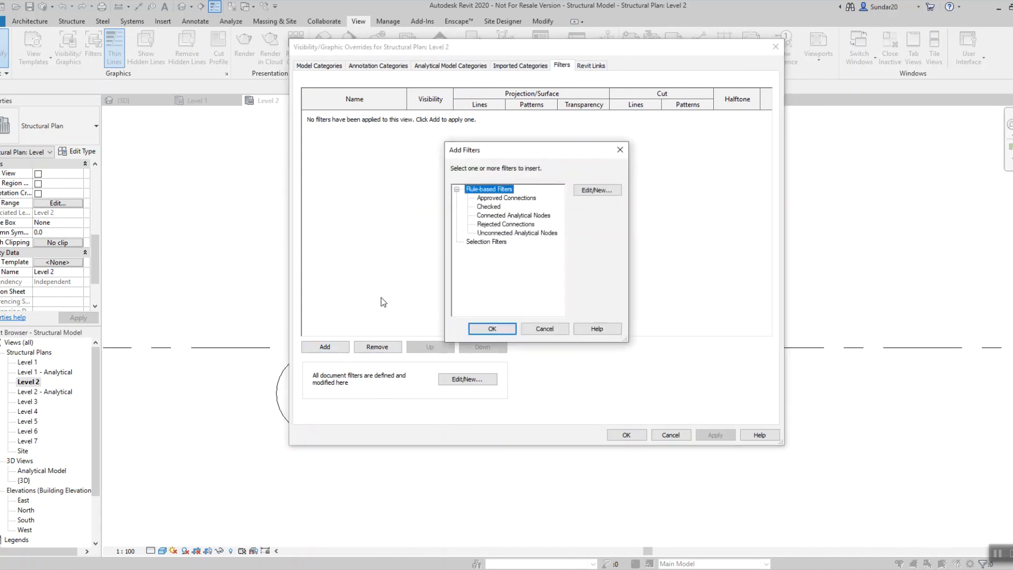
pyautogui.click(488, 207)
pyautogui.click(492, 328)
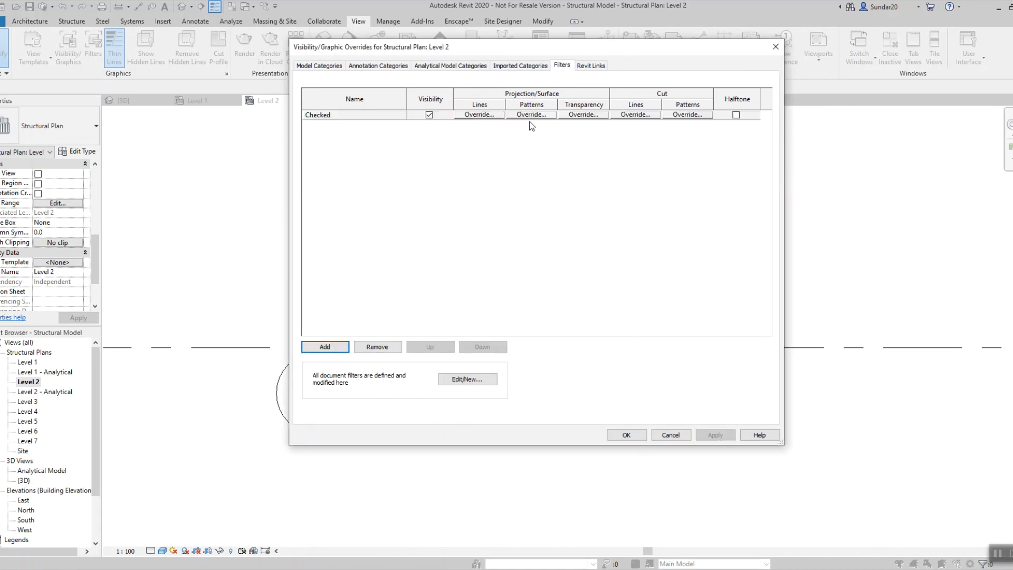
# - Override the Checked filter's projection/surface foreground in the Level 2 plan with an orange solid fill, RGB 243-145-012
pyautogui.click(552, 114)
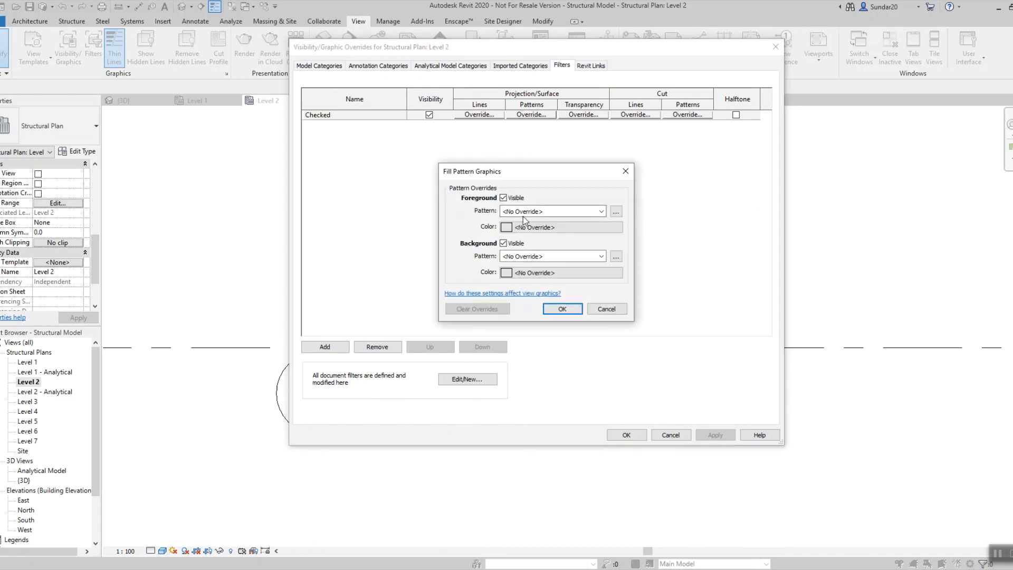
pyautogui.click(521, 211)
pyautogui.click(535, 231)
pyautogui.click(539, 228)
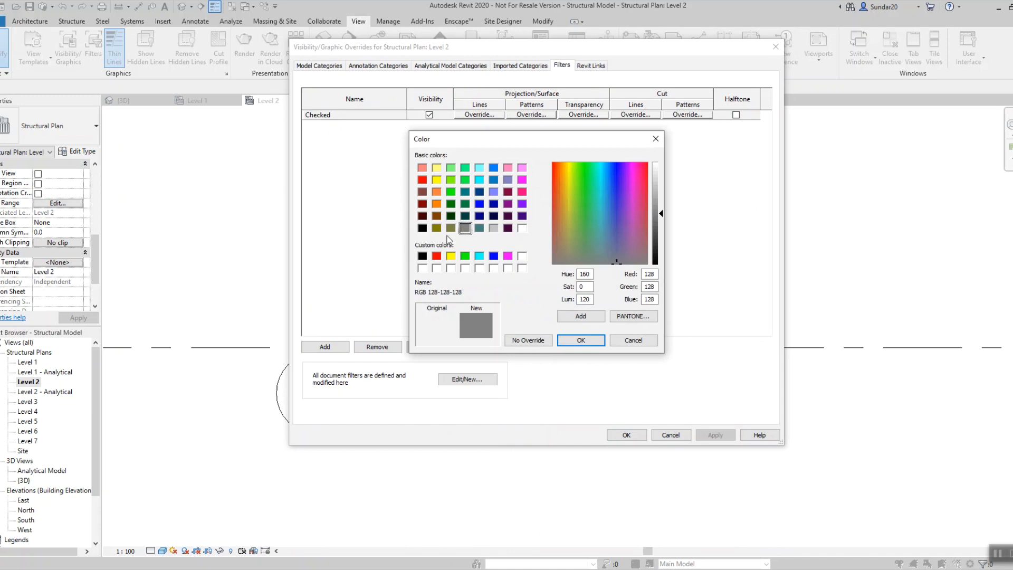
pyautogui.click(561, 169)
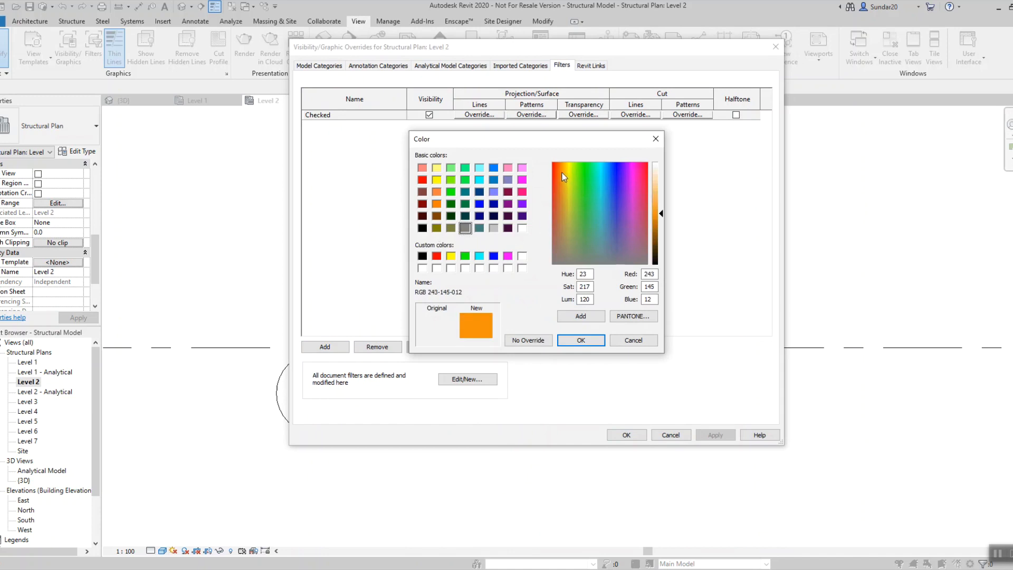
pyautogui.click(580, 340)
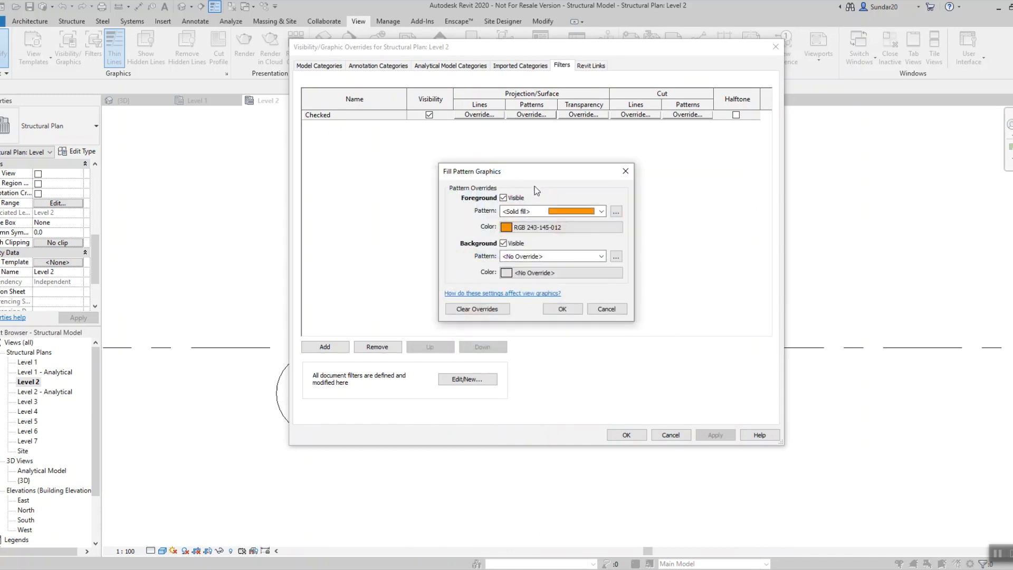
# - Set the Checked filter's projection/surface background override to the Concrete pattern in black
pyautogui.click(532, 257)
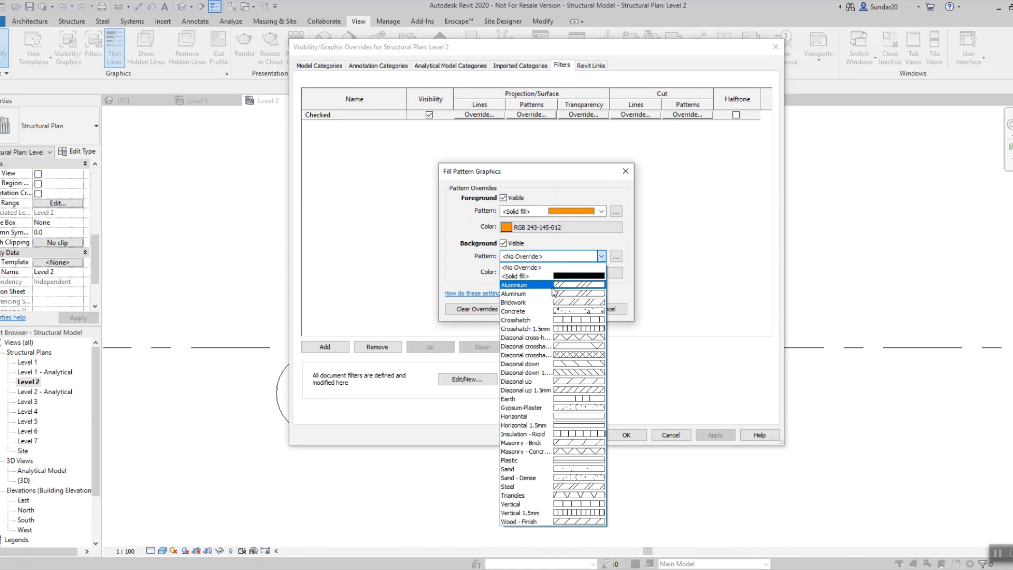
pyautogui.click(550, 312)
pyautogui.click(534, 273)
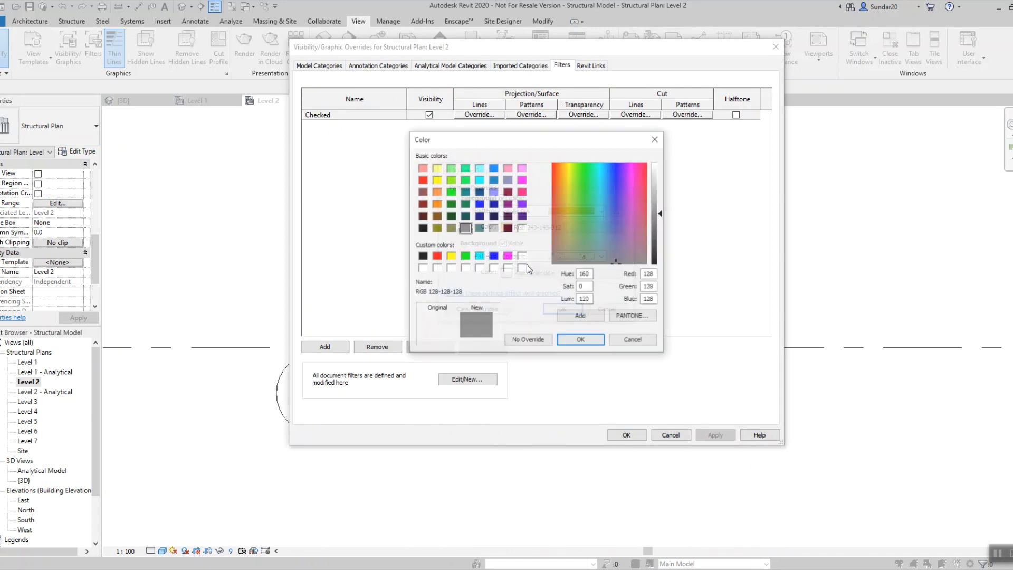
pyautogui.click(557, 197)
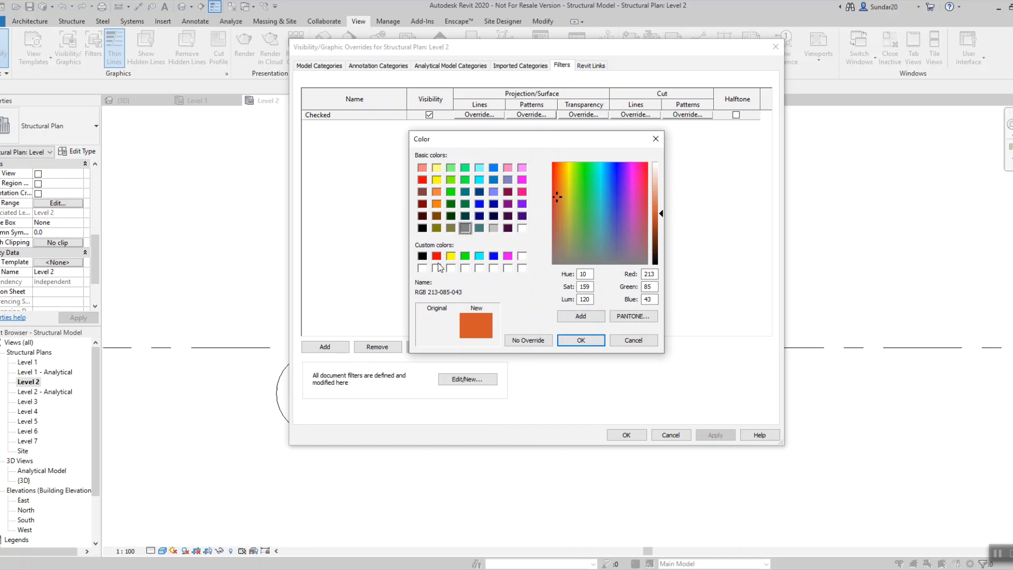
pyautogui.click(422, 256)
pyautogui.click(581, 340)
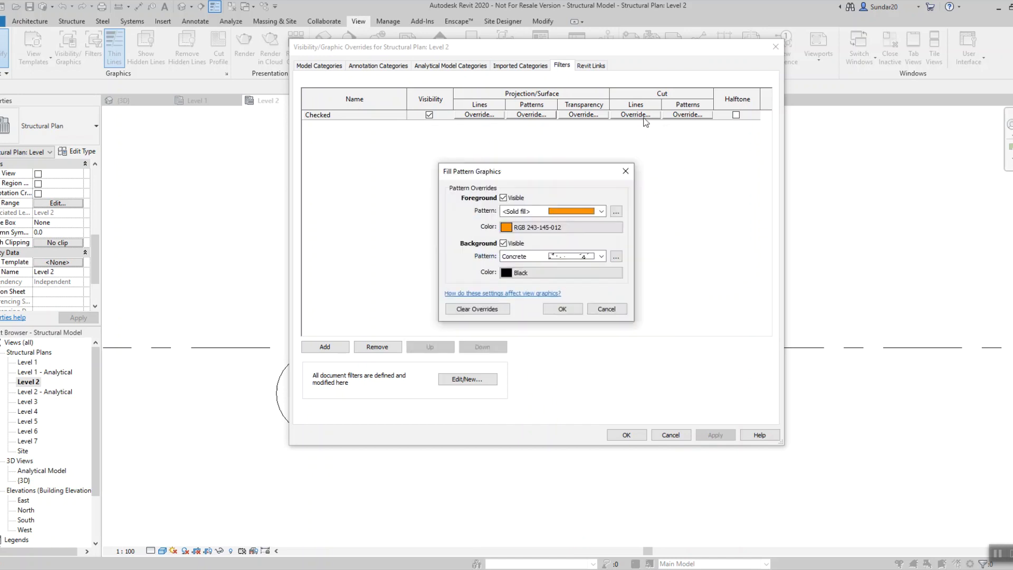
pyautogui.click(563, 309)
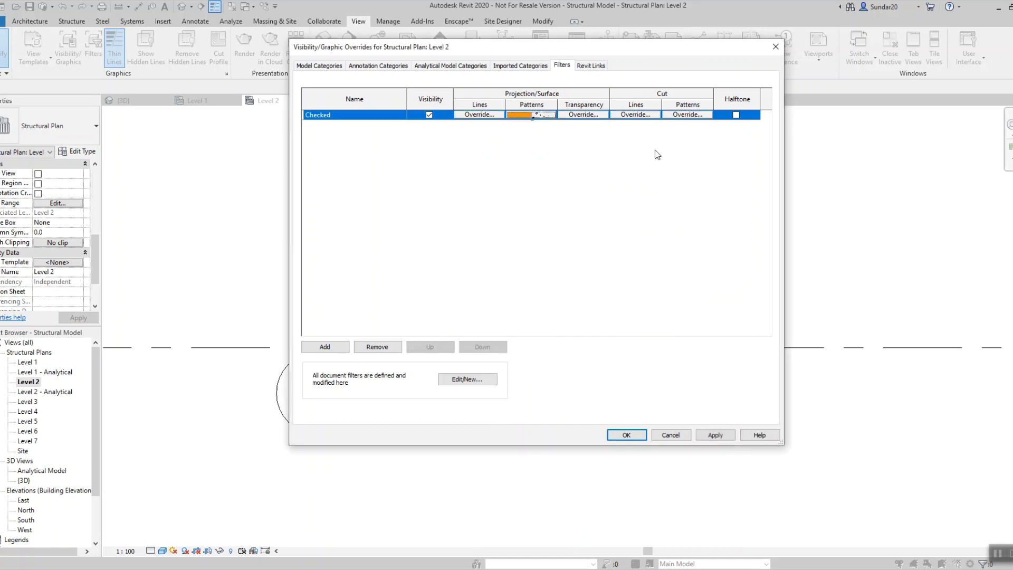
# - Override the Checked filter's cut foreground in the Level 2 plan with an orange solid fill, RGB 237-133-018
pyautogui.click(688, 114)
pyautogui.click(526, 210)
pyautogui.click(535, 231)
pyautogui.click(553, 227)
pyautogui.click(553, 179)
pyautogui.click(561, 177)
pyautogui.click(580, 340)
# - Set the Checked filter's cut background override to the Concrete pattern in black and apply the Level 2 plan's overrides
pyautogui.click(534, 257)
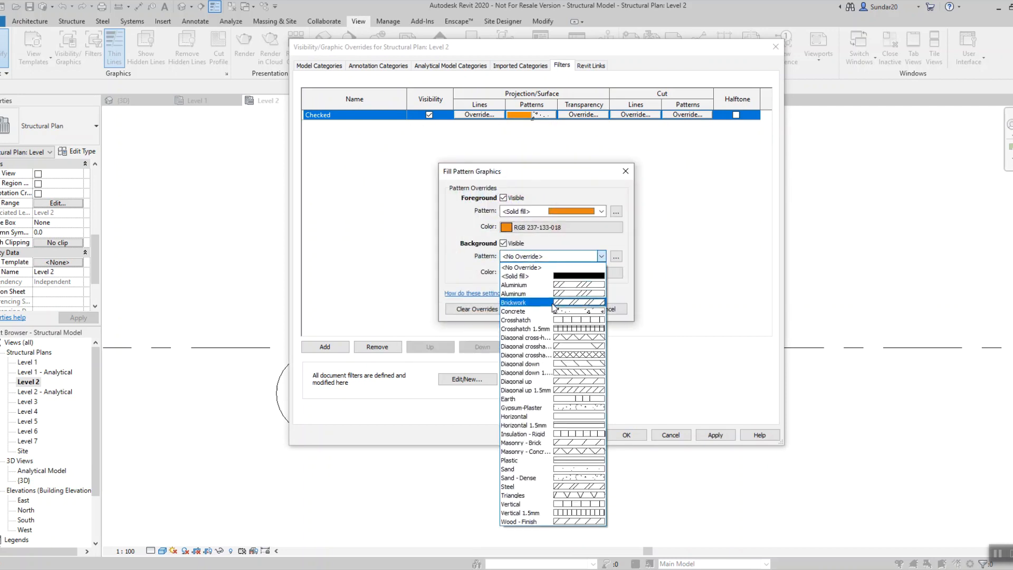
pyautogui.click(516, 320)
pyautogui.click(538, 273)
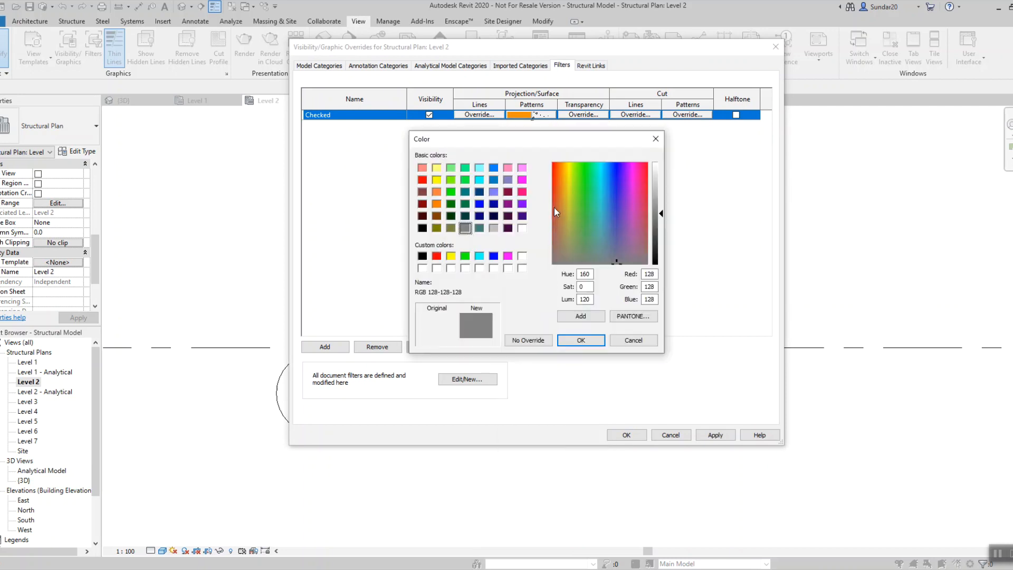
pyautogui.click(422, 256)
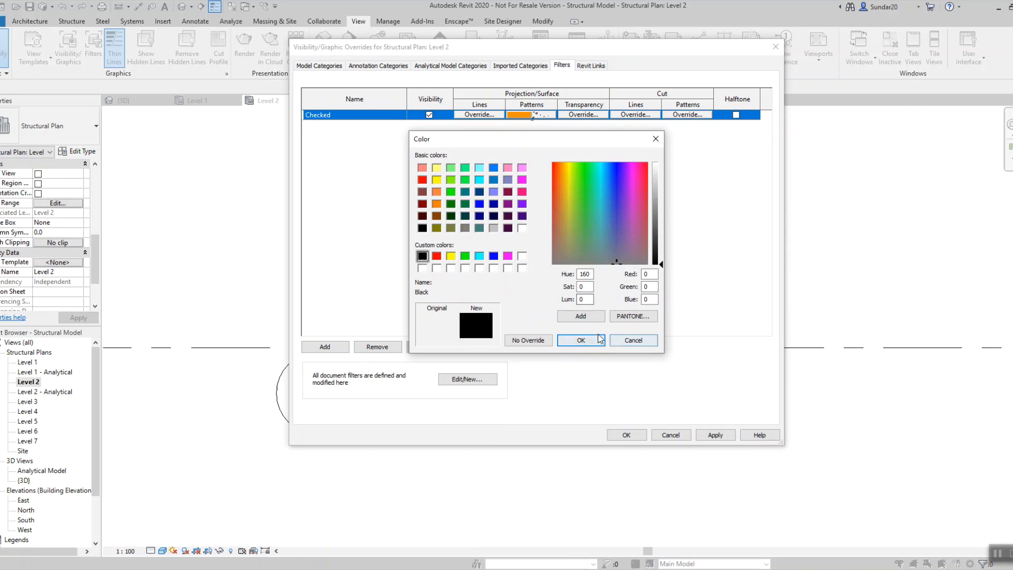
pyautogui.click(581, 340)
pyautogui.click(571, 308)
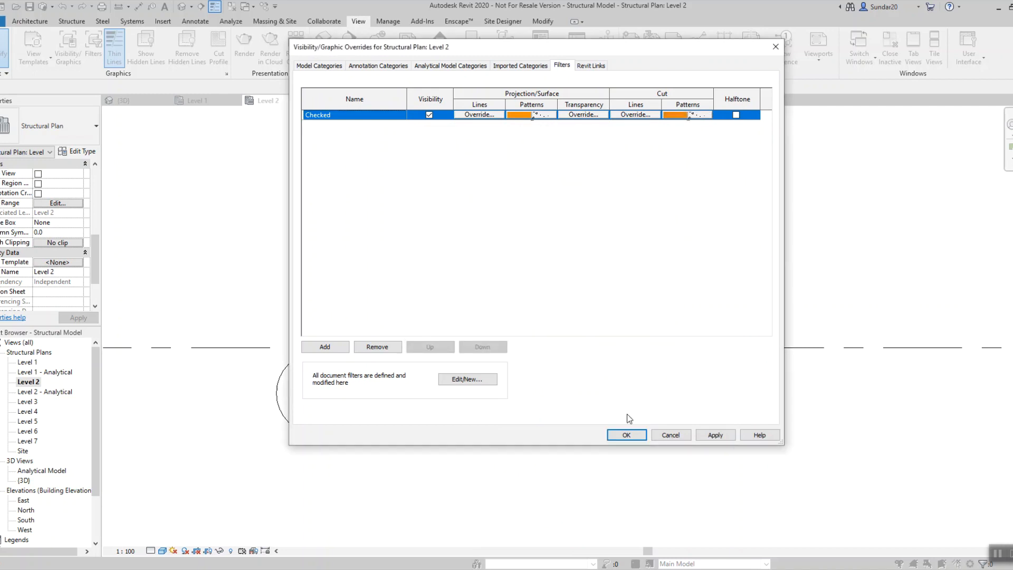
pyautogui.click(627, 436)
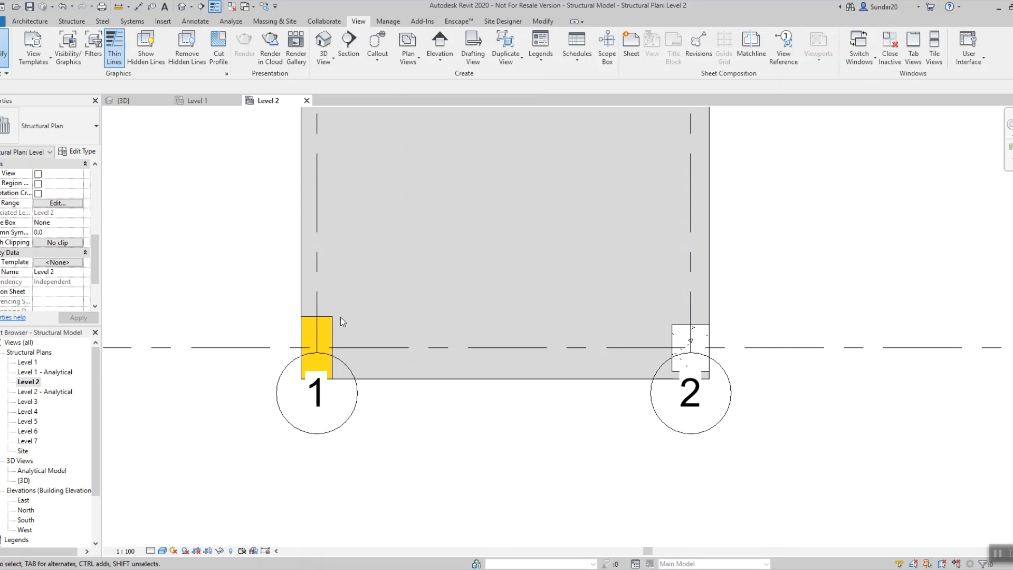
# - Mark the structural columns at grid intersections E-2 and D-1 together as Checked in the Level 2 plan
pyautogui.moveTo(340, 316); pyautogui.dragTo(483, 312, button='middle')
pyautogui.scroll(-3, 483, 313)
pyautogui.scroll(-1, 501, 292)
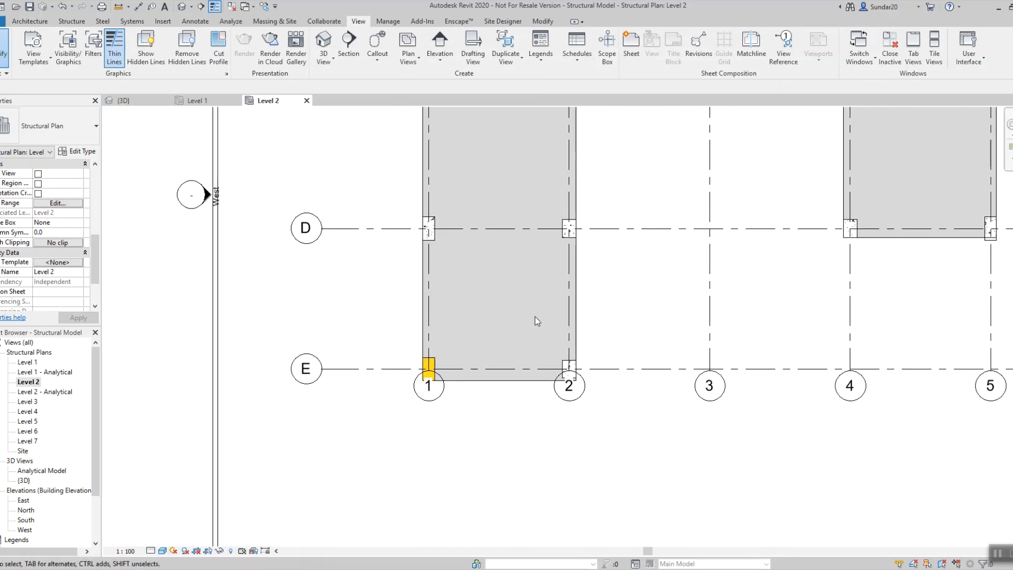
pyautogui.click(569, 368)
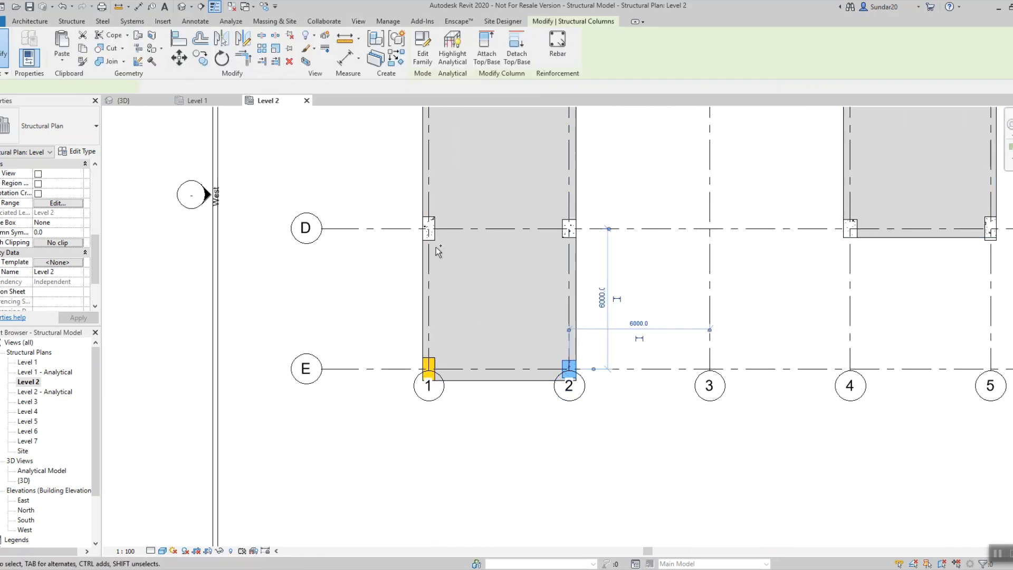
pyautogui.keyDown('ctrl'); pyautogui.click(429, 228); pyautogui.keyUp('ctrl')
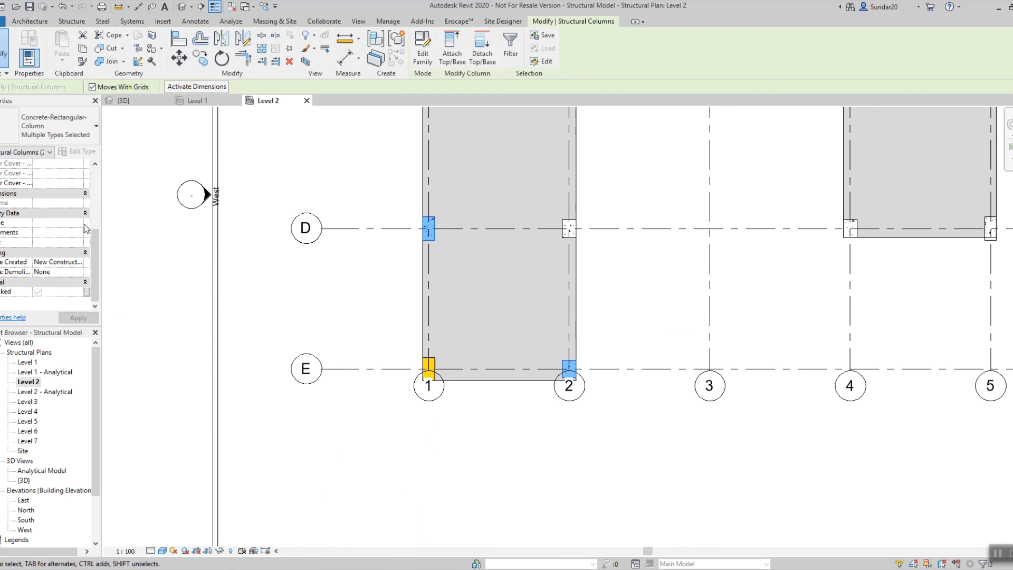
pyautogui.click(38, 293)
pyautogui.click(353, 264)
pyautogui.scroll(-2, 353, 263)
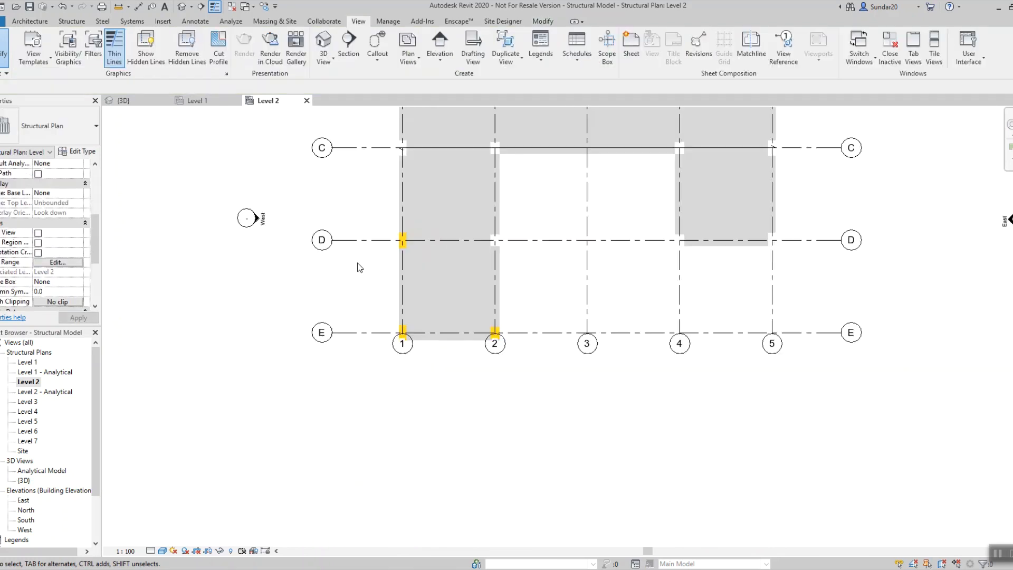
pyautogui.moveTo(480, 276); pyautogui.dragTo(458, 380, button='middle')
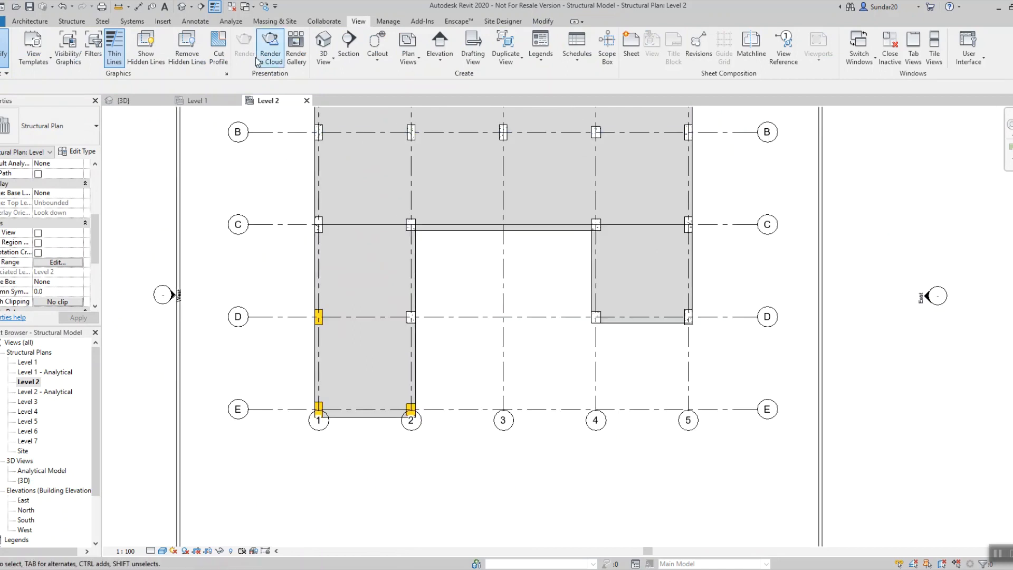
# - Mark the Generic 300mm floor directly below the roof slab as Checked in the 3D view
pyautogui.click(182, 7)
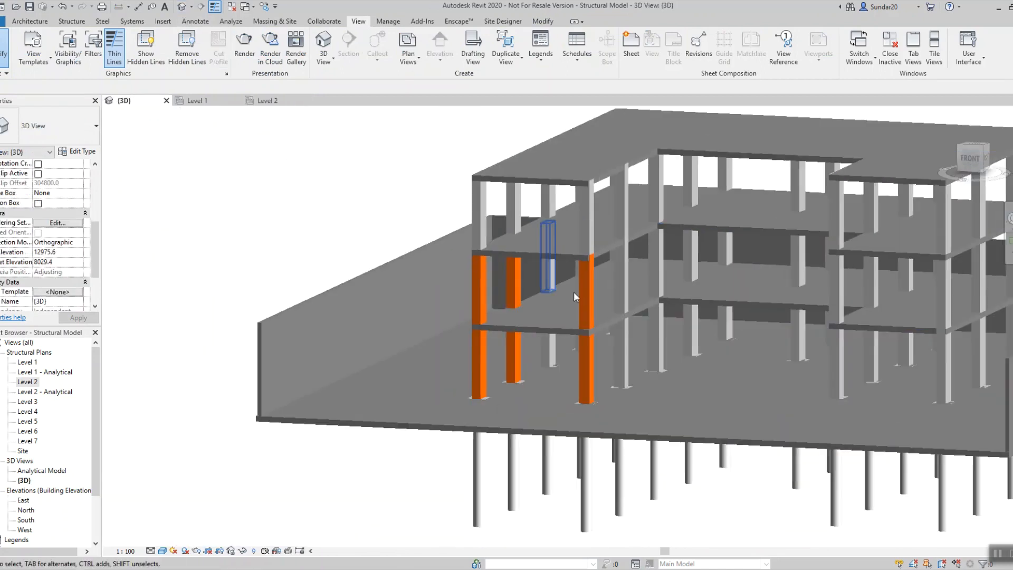
pyautogui.scroll(-2, 575, 297)
pyautogui.keyDown('shift'); pyautogui.moveTo(575, 296); pyautogui.dragTo(517, 336, button='middle'); pyautogui.keyUp('shift')
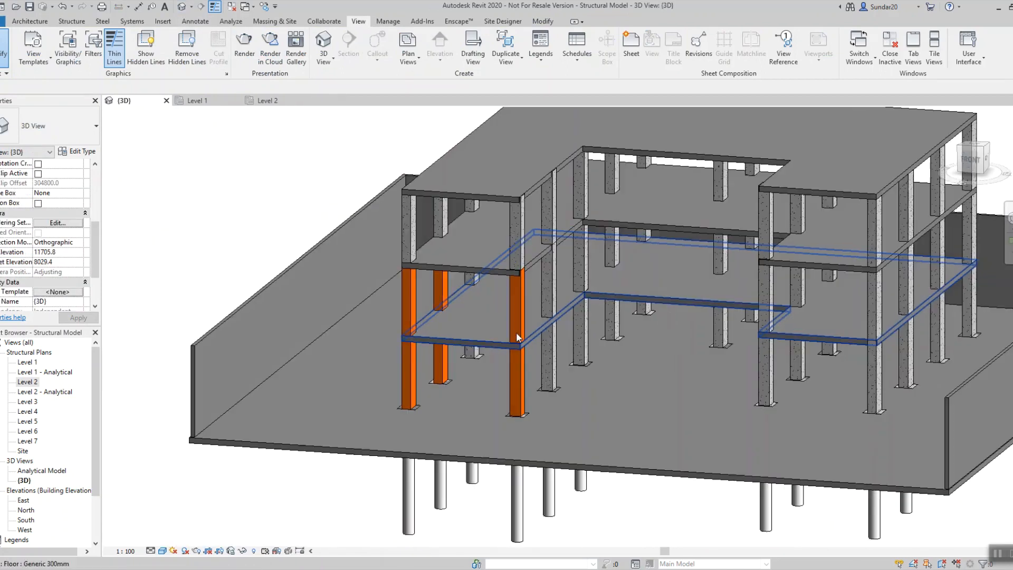
pyautogui.click(455, 267)
pyautogui.moveTo(96, 241); pyautogui.dragTo(96, 249)
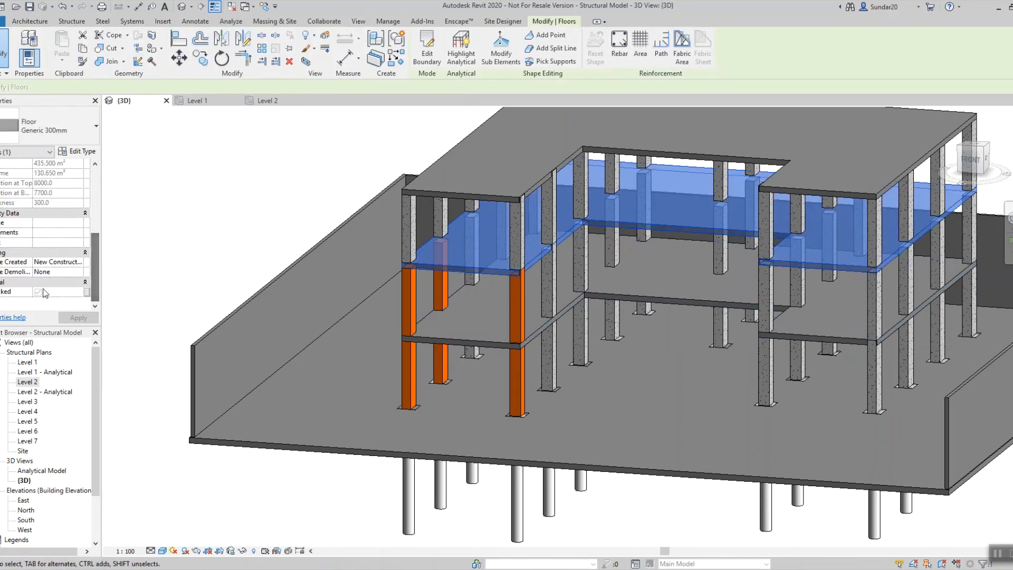
pyautogui.click(37, 292)
pyautogui.click(184, 241)
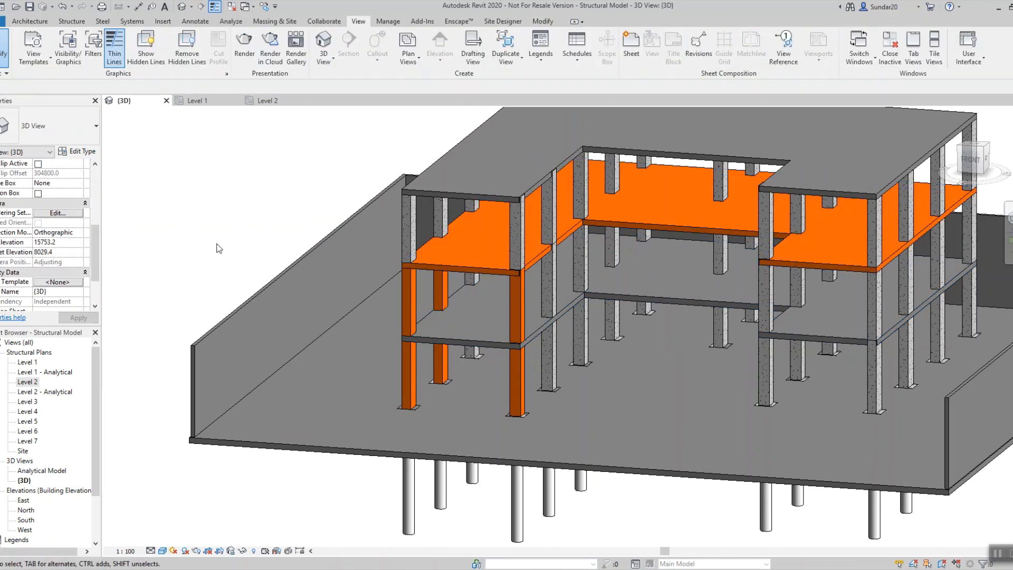
# - Mark the long Generic - 200mm perimeter wall nearest the checked columns as Checked in the 3D view
pyautogui.click(280, 277)
pyautogui.scroll(-2, 93, 264)
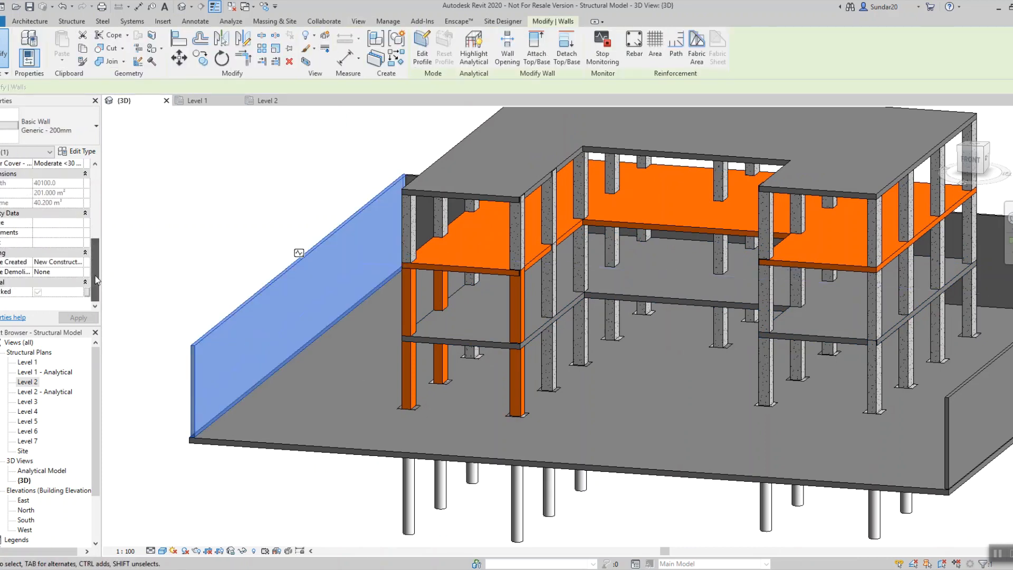
pyautogui.click(169, 243)
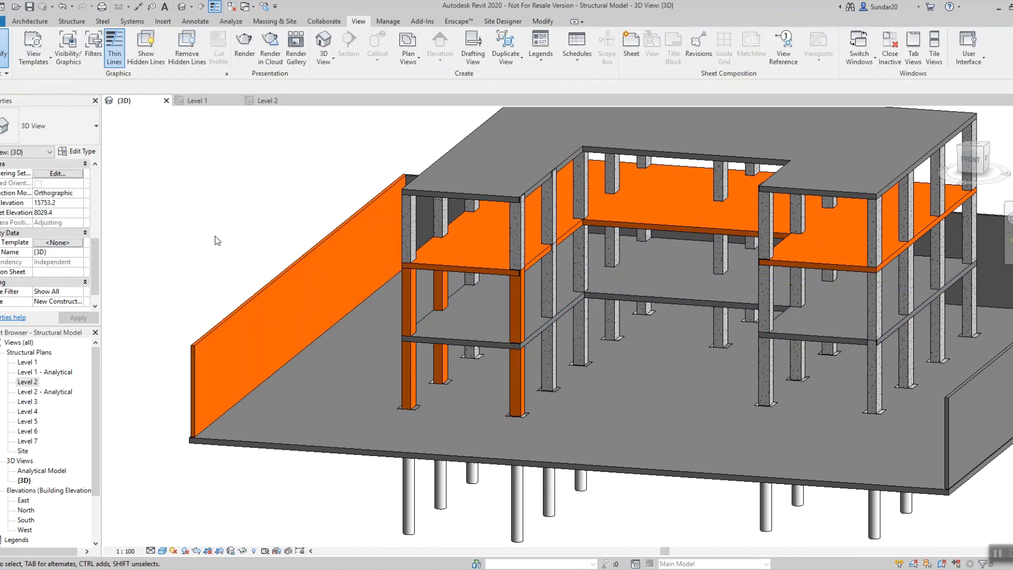
# - Examine the checked wall, floor and columns in the 3D view from several angles
pyautogui.scroll(-2, 309, 239)
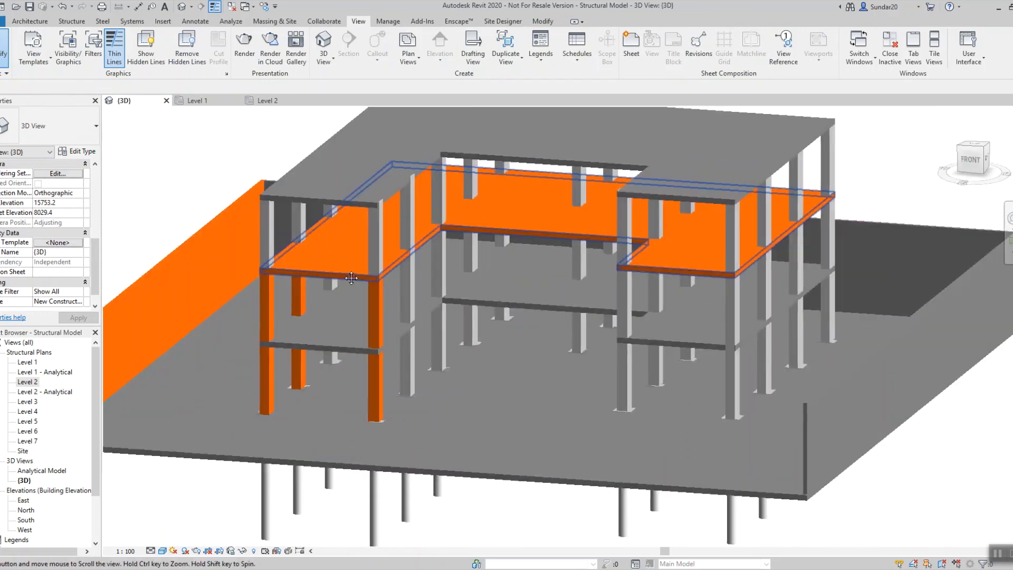
pyautogui.keyDown('shift'); pyautogui.moveTo(346, 274); pyautogui.dragTo(252, 242, button='middle'); pyautogui.keyUp('shift')
pyautogui.click(239, 232)
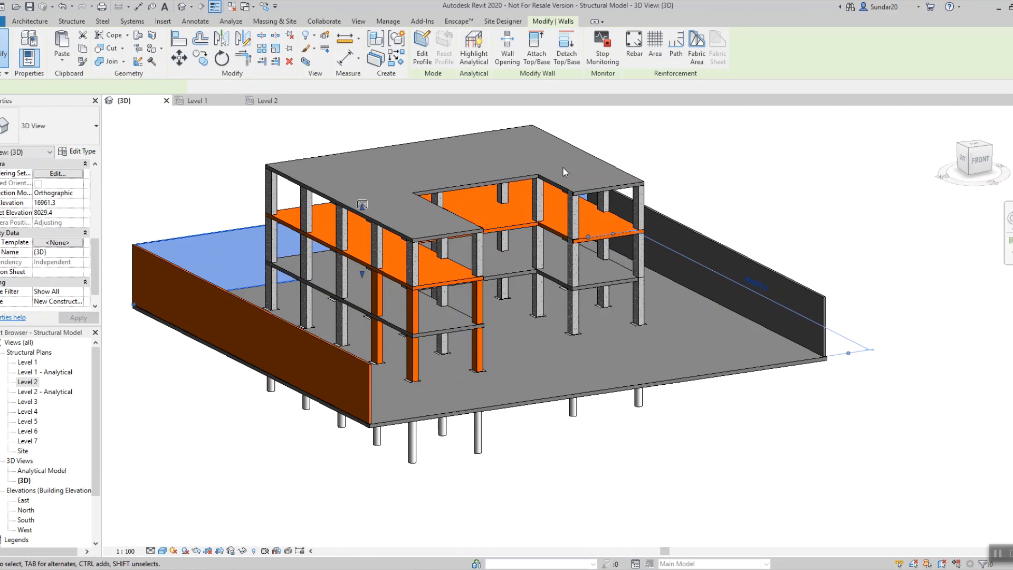
pyautogui.moveTo(333, 334); pyautogui.dragTo(474, 296, button='middle')
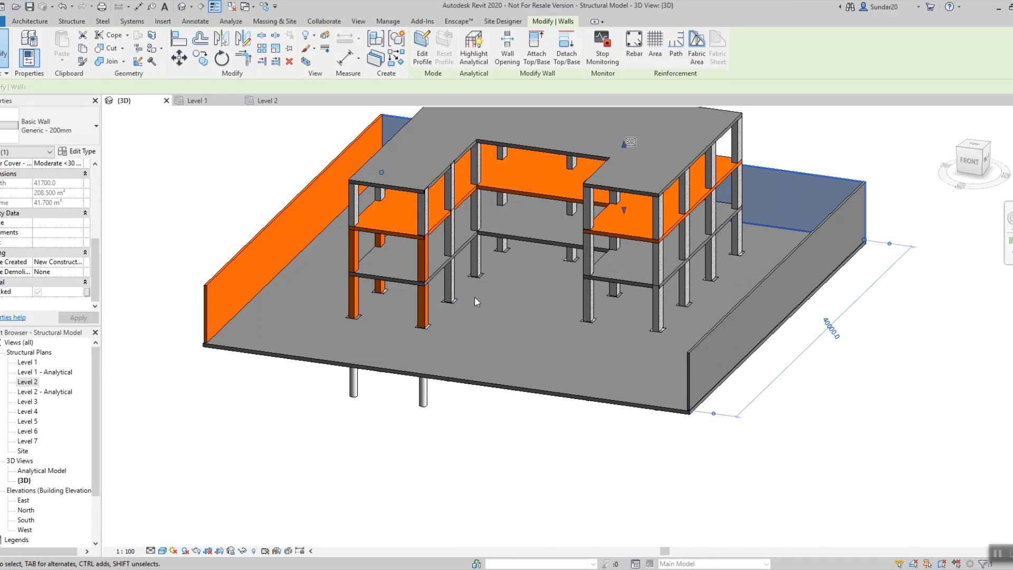
pyautogui.click(221, 189)
pyautogui.moveTo(220, 189); pyautogui.dragTo(244, 252, button='middle')
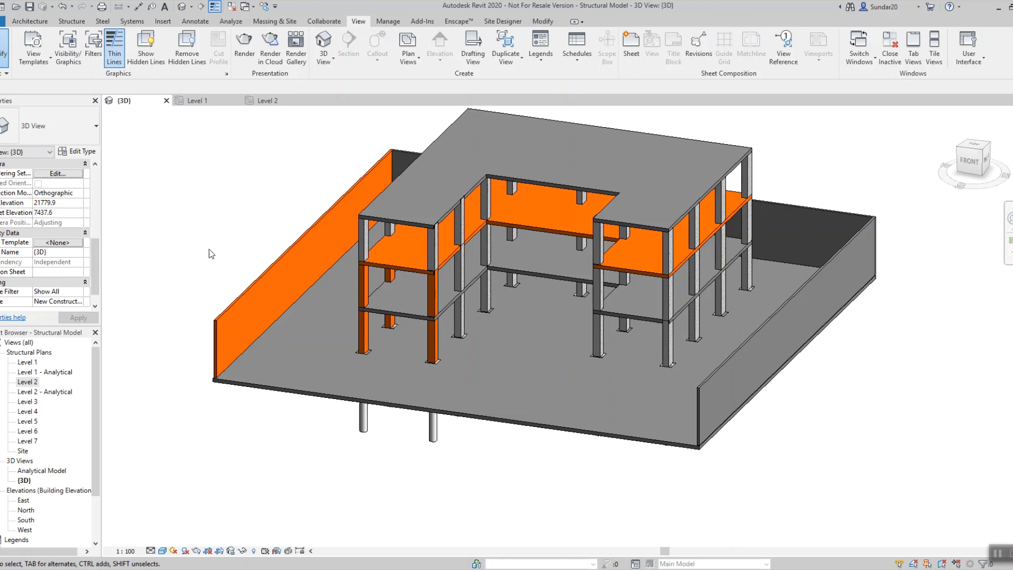
# - Clear the Checked parameter on the long orange Generic - 200mm perimeter wall in the 3D view
pyautogui.click(219, 317)
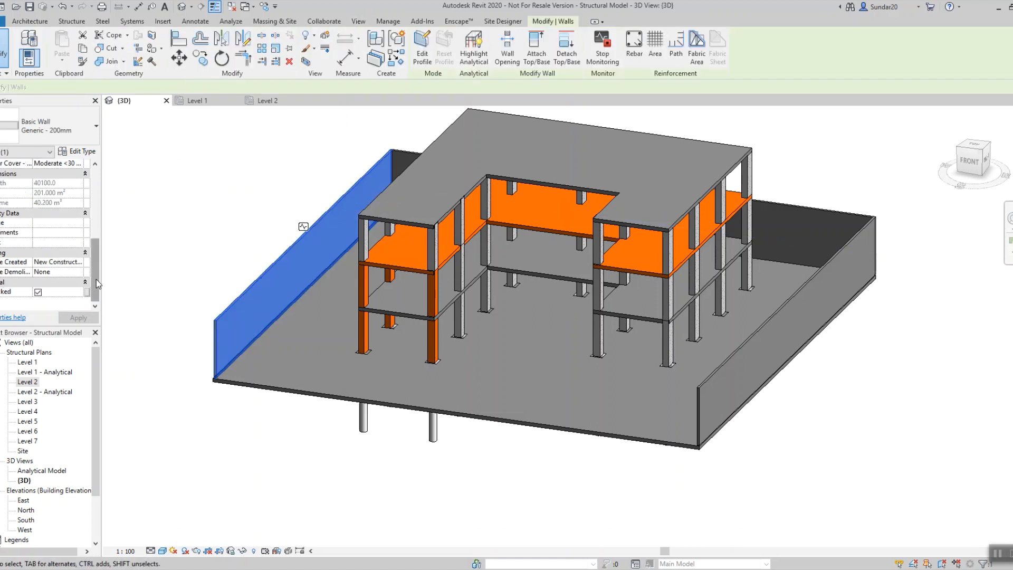
pyautogui.click(38, 292)
pyautogui.click(223, 213)
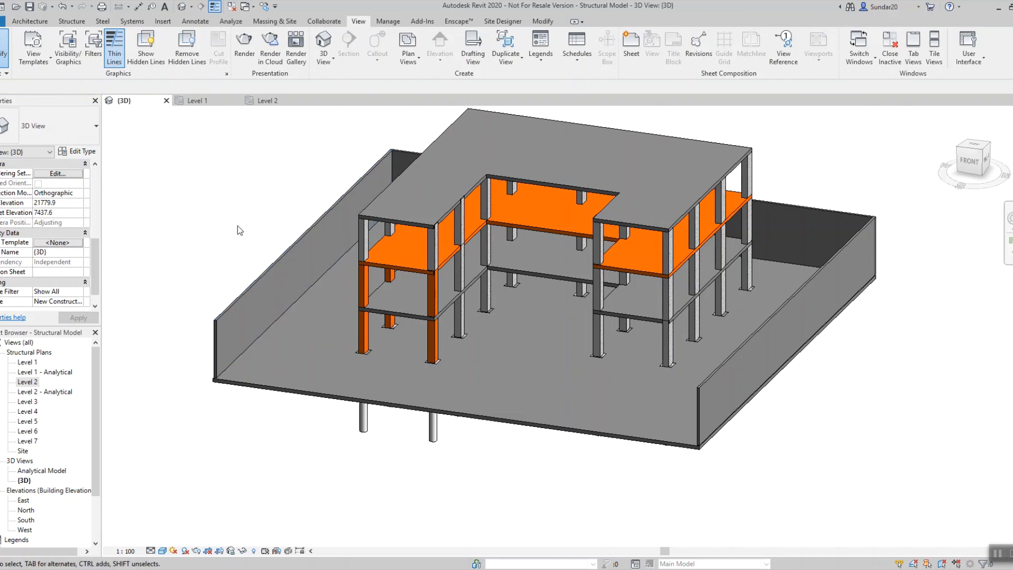
# - Open the Level 1 structural plan to show the whole column grid
pyautogui.keyDown('shift'); pyautogui.moveTo(241, 238); pyautogui.dragTo(224, 272, button='middle'); pyautogui.keyUp('shift')
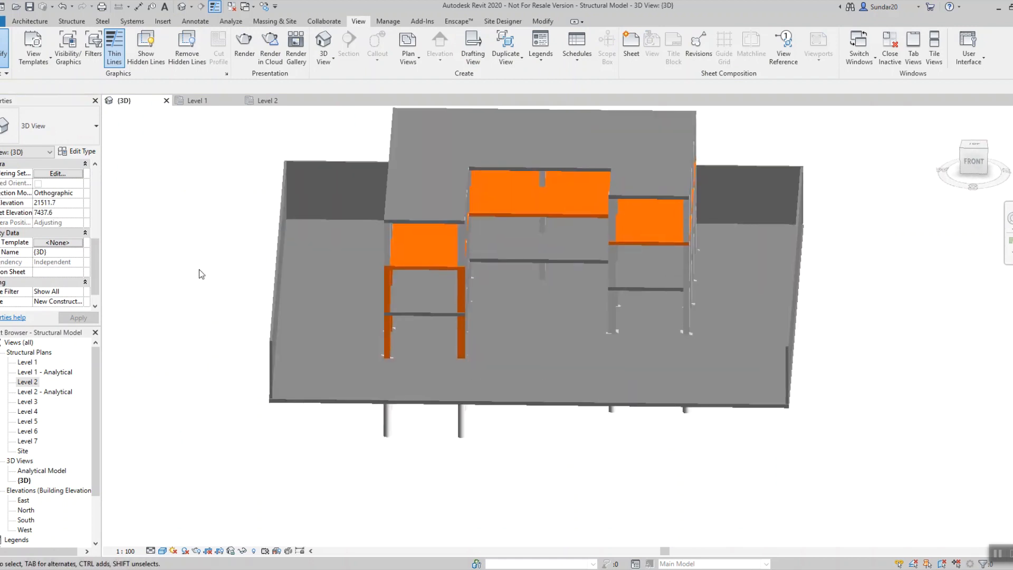
pyautogui.doubleClick(27, 363)
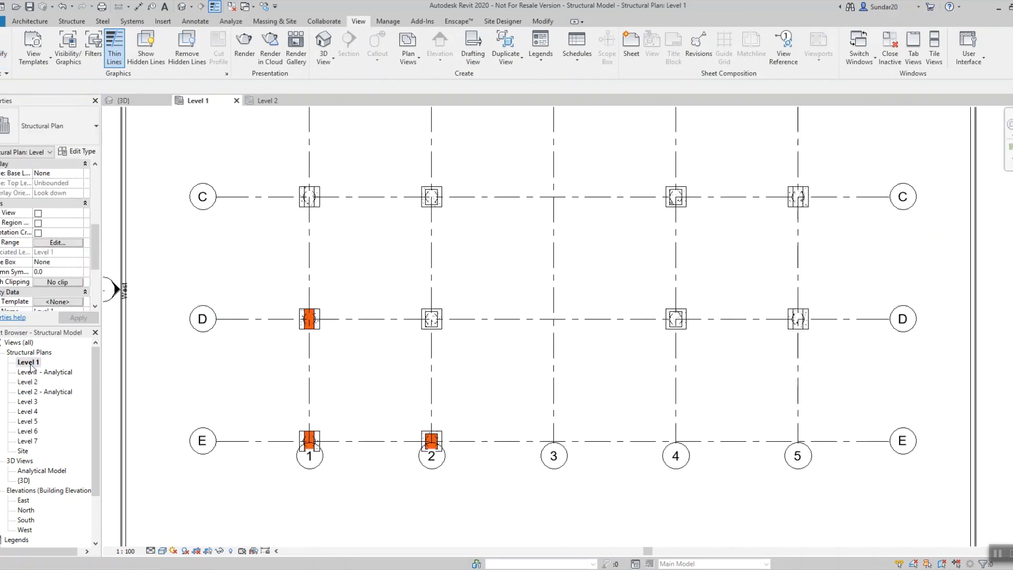
pyautogui.scroll(-4, 332, 280)
pyautogui.click(30, 22)
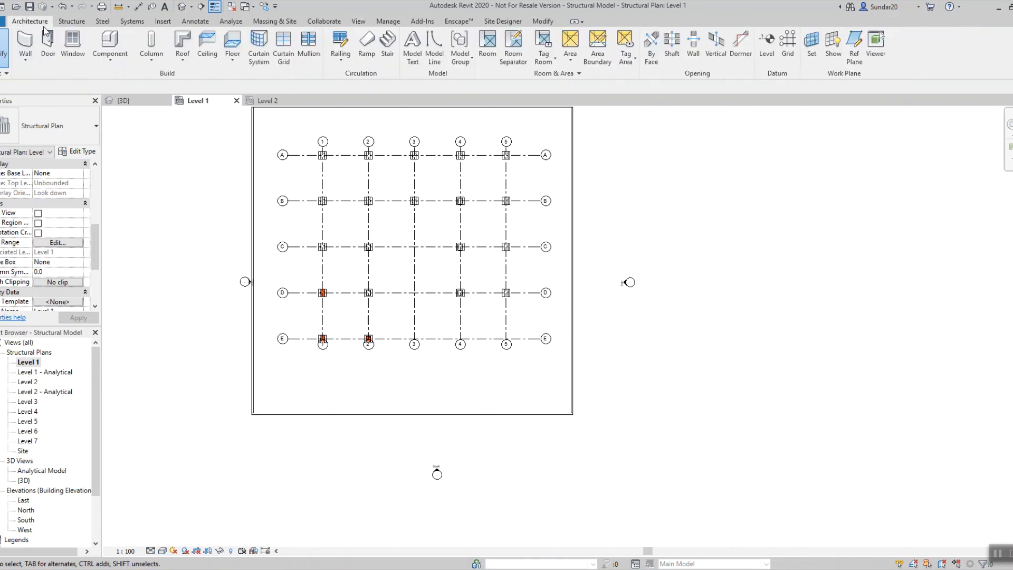
pyautogui.click(26, 59)
pyautogui.click(48, 104)
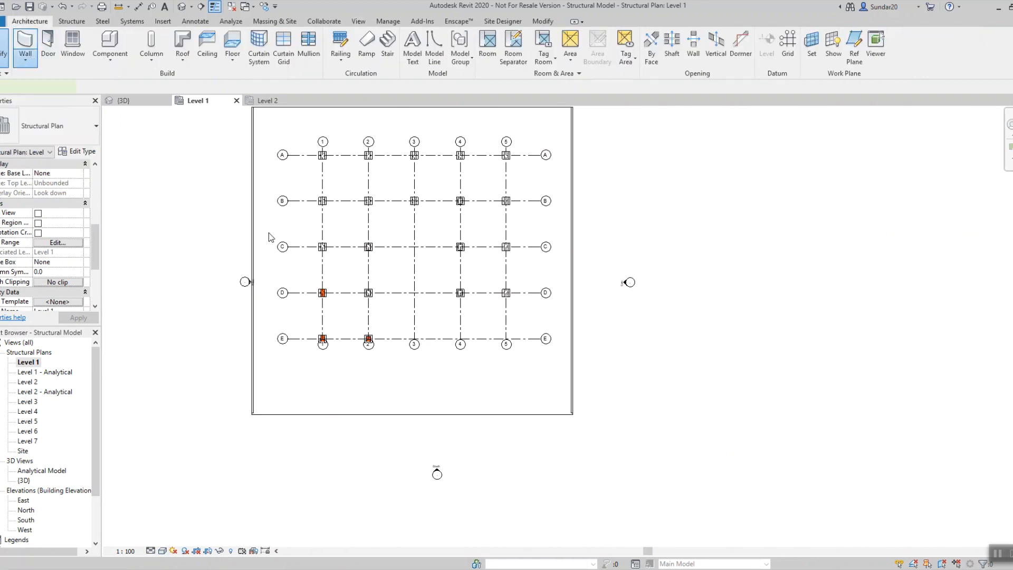
pyautogui.scroll(3, 332, 327)
pyautogui.scroll(2, 316, 350)
pyautogui.click(317, 350)
pyautogui.moveTo(328, 122); pyautogui.dragTo(320, 272, button='middle')
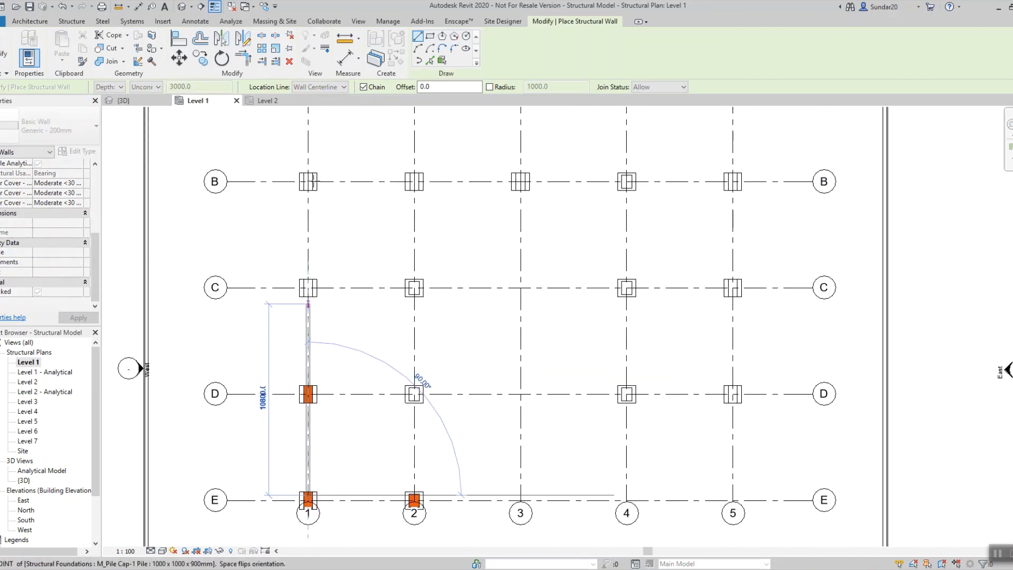
pyautogui.scroll(1, 343, 169)
pyautogui.press('Escape')
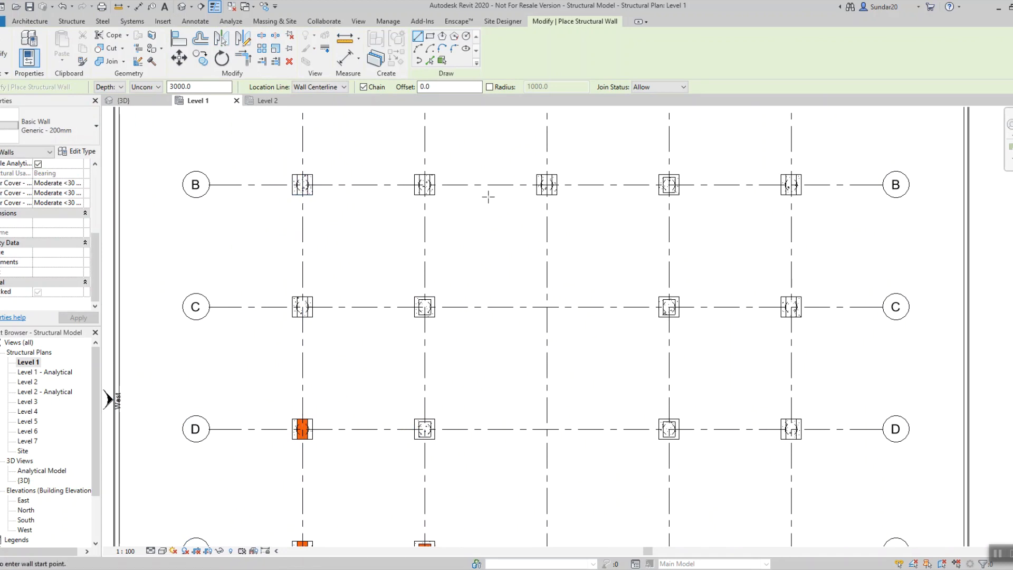
pyautogui.press('Escape')
pyautogui.press('Escape')
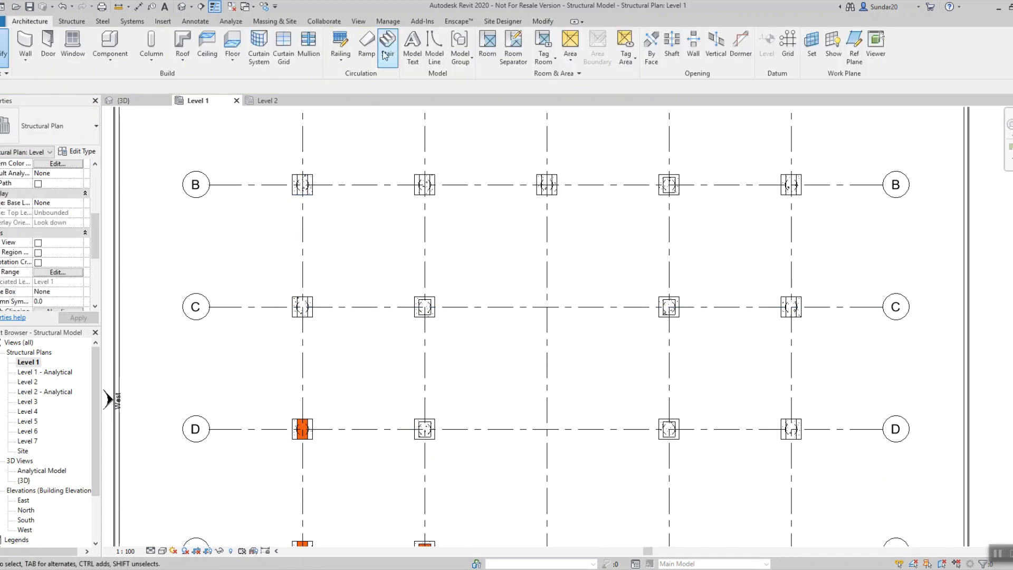
# - Add a new project parameter based on the shared parameter External from the Shared parameter group
pyautogui.click(388, 21)
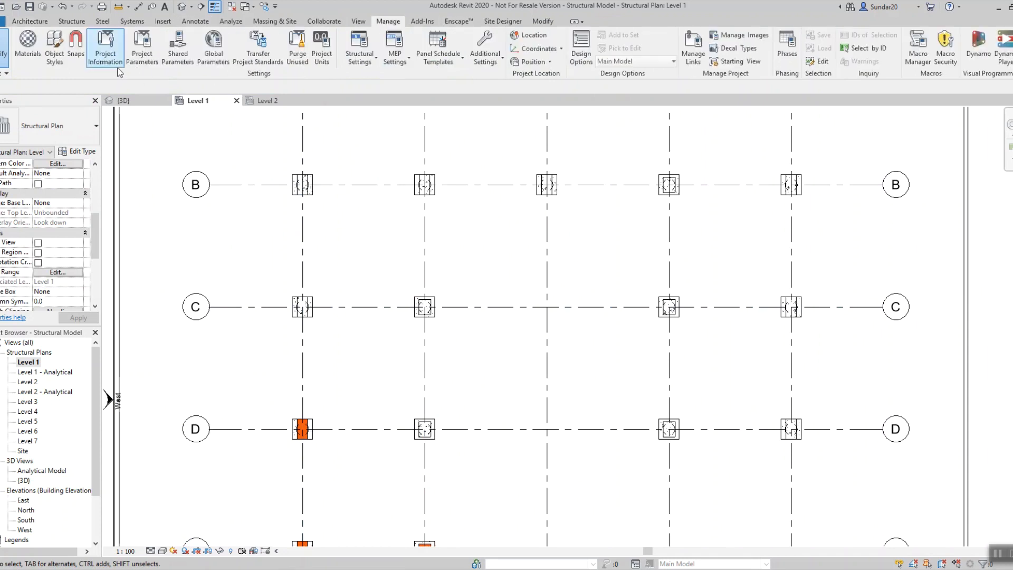
pyautogui.click(141, 49)
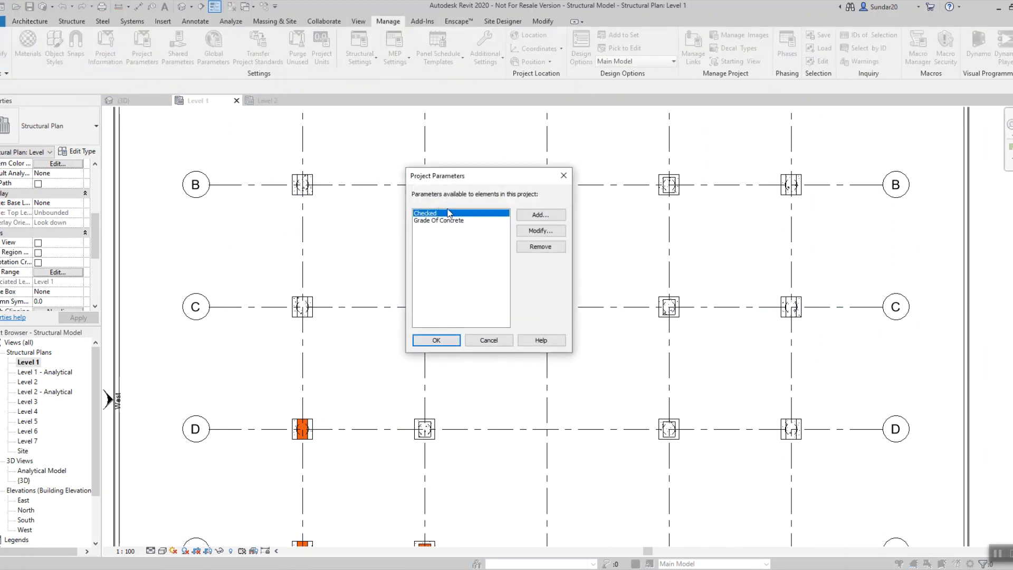
pyautogui.click(541, 215)
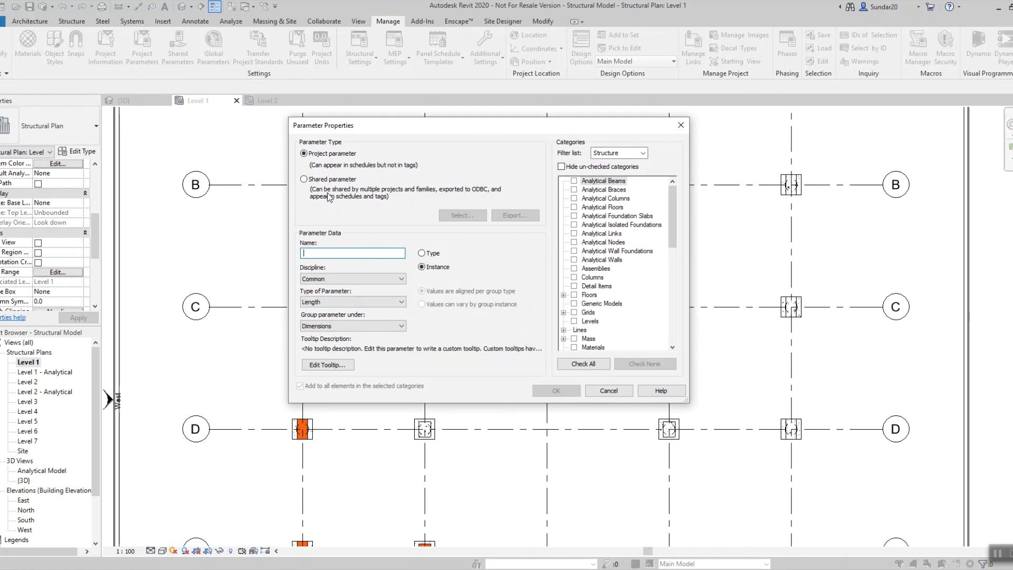
pyautogui.click(317, 181)
pyautogui.click(460, 214)
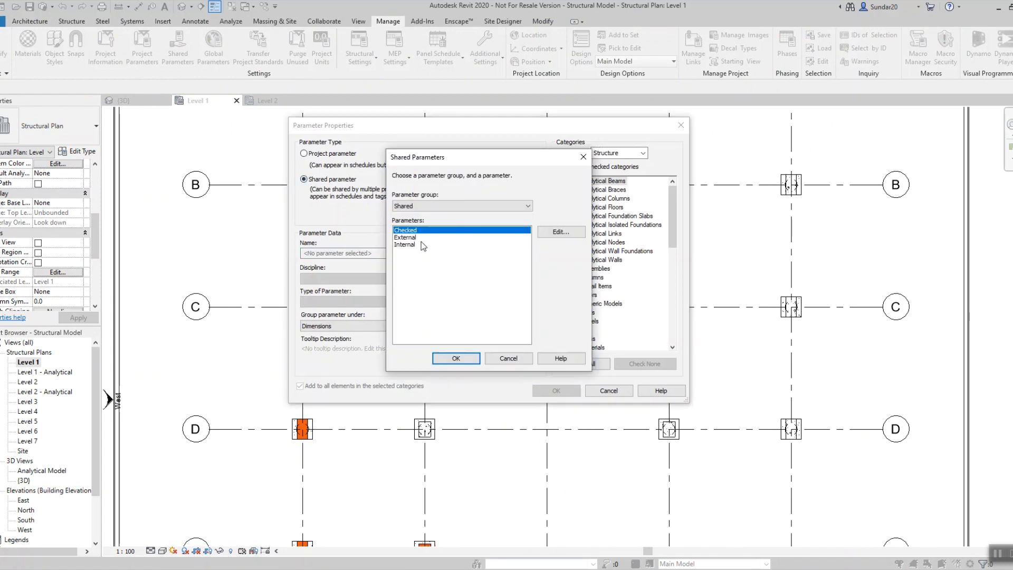
pyautogui.click(422, 238)
pyautogui.click(438, 359)
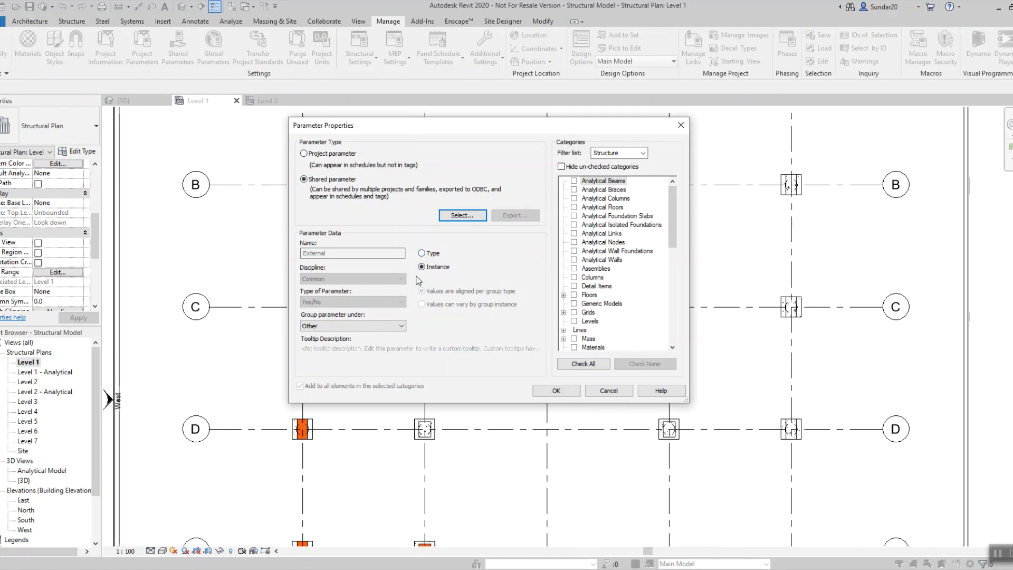
# - Configure External as an instance parameter for the Walls category, grouped under General
pyautogui.click(432, 254)
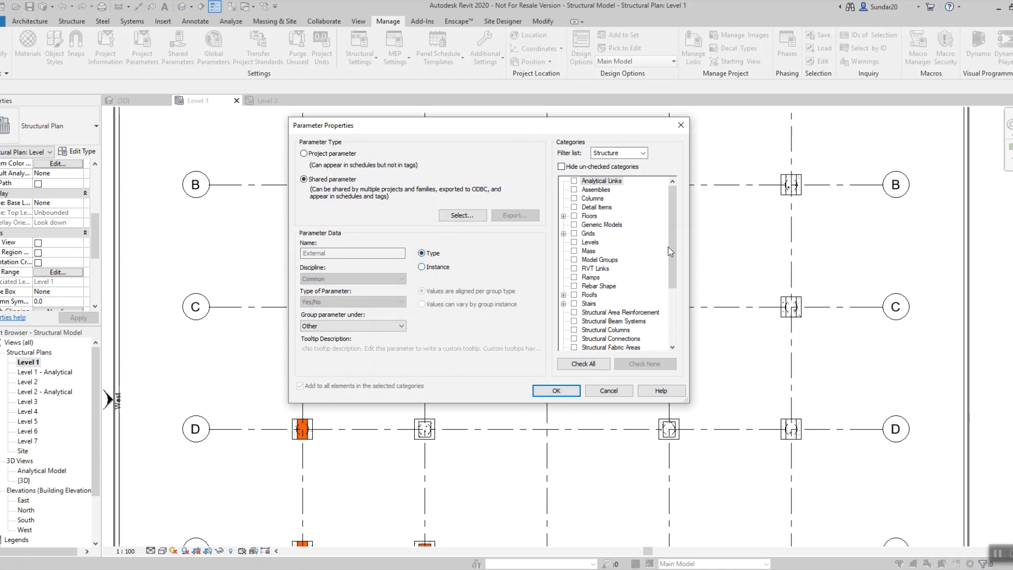
pyautogui.scroll(-4, 667, 250)
pyautogui.click(587, 339)
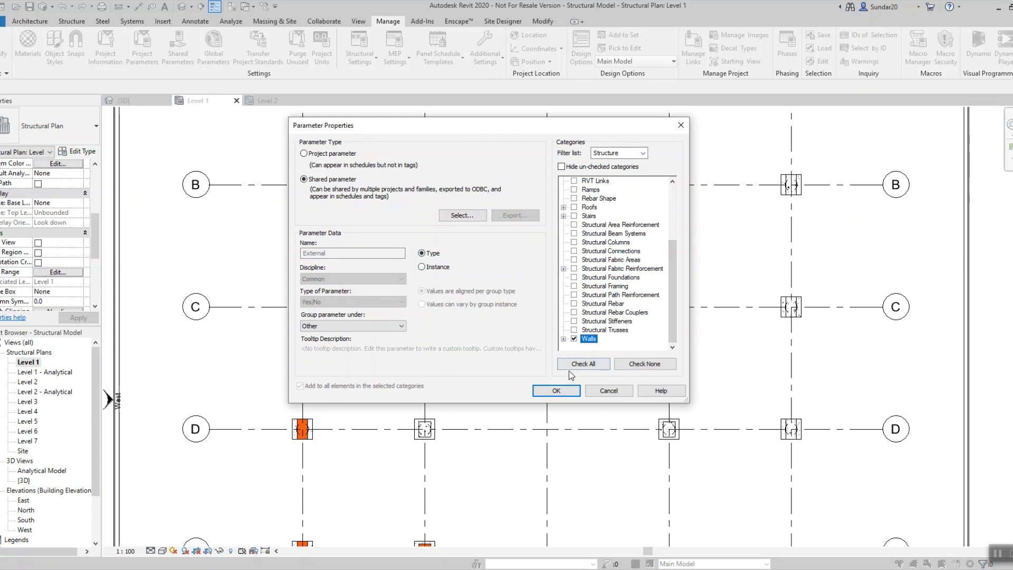
pyautogui.click(380, 325)
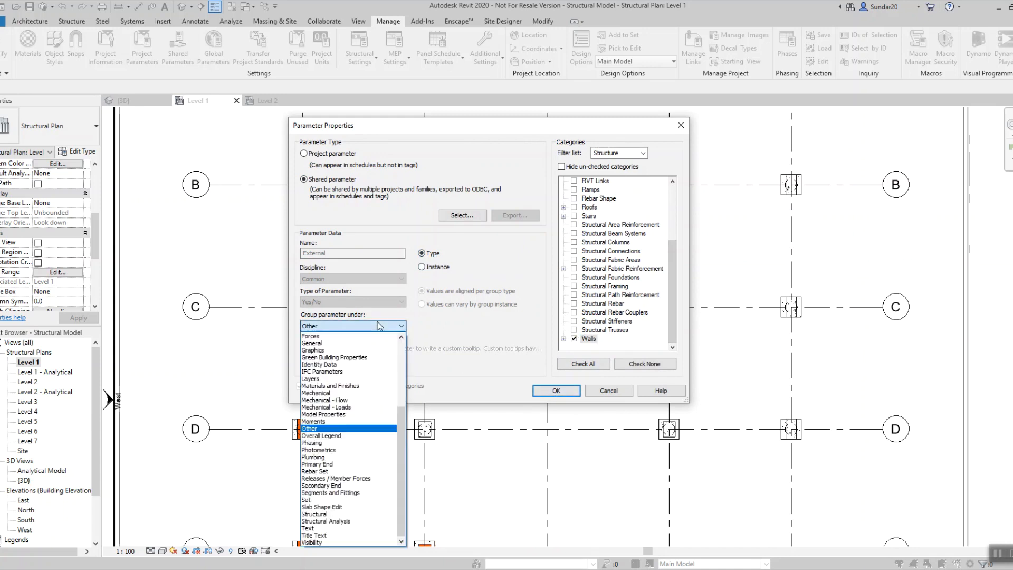
pyautogui.click(313, 343)
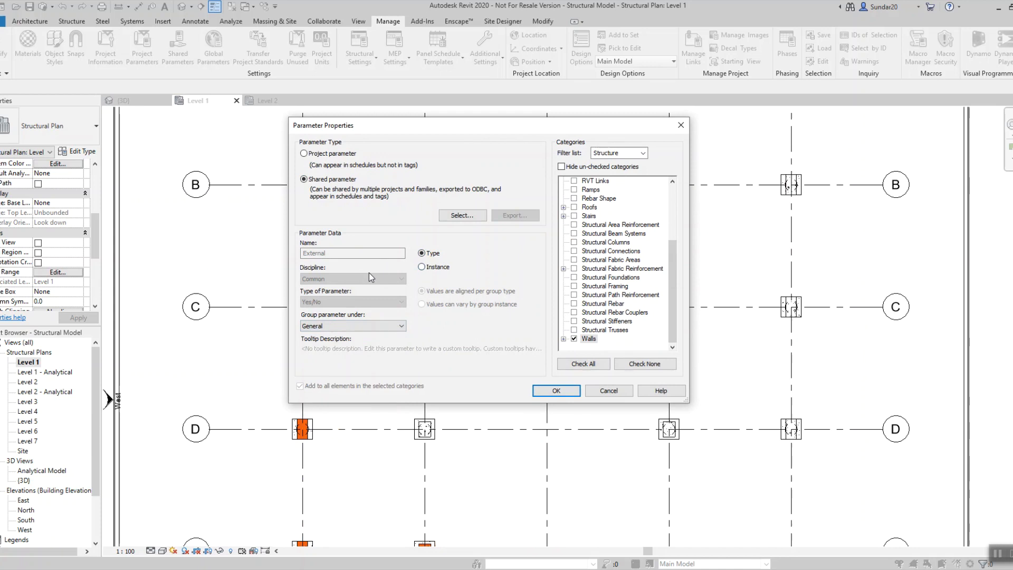
pyautogui.click(430, 269)
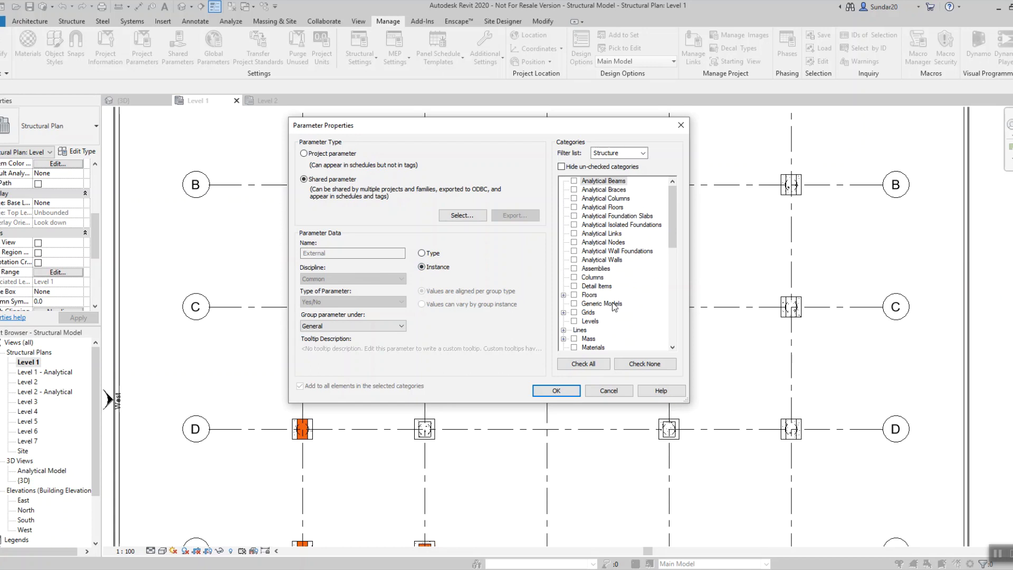
pyautogui.moveTo(671, 236); pyautogui.dragTo(672, 333)
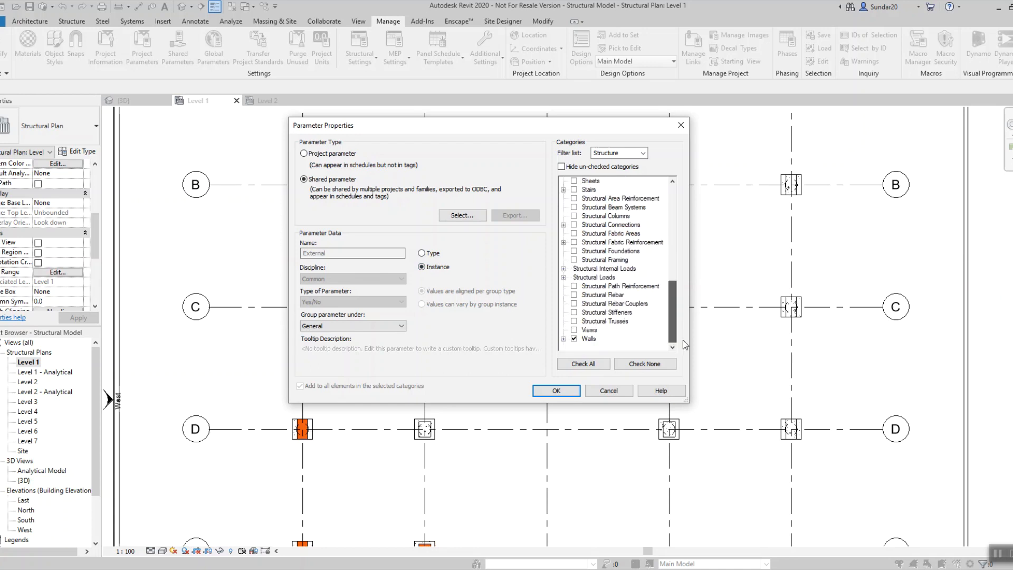
# - Accept the External parameter's settings and begin a new instance project parameter based on the shared parameter Internal
pyautogui.click(573, 393)
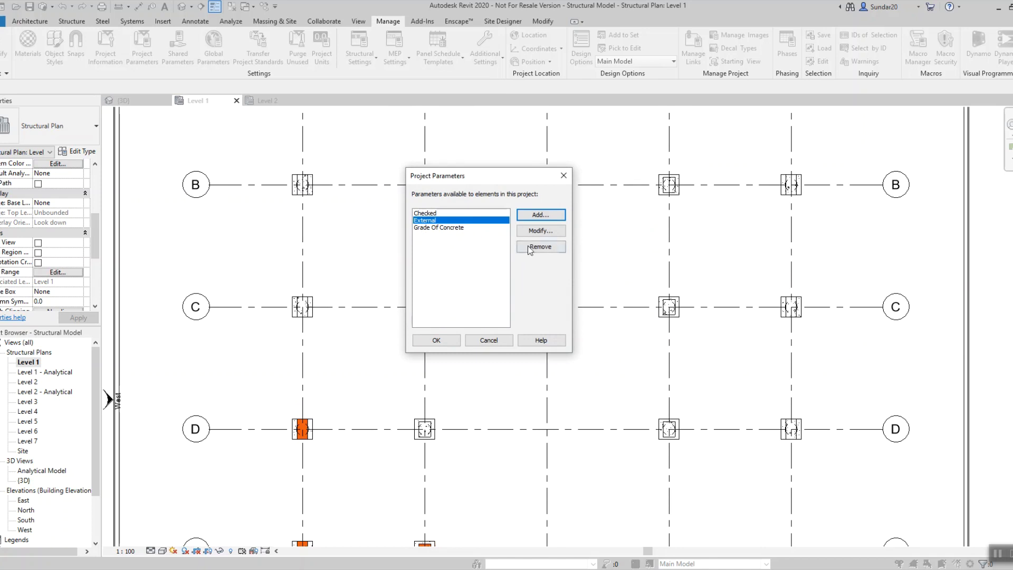
pyautogui.click(539, 221)
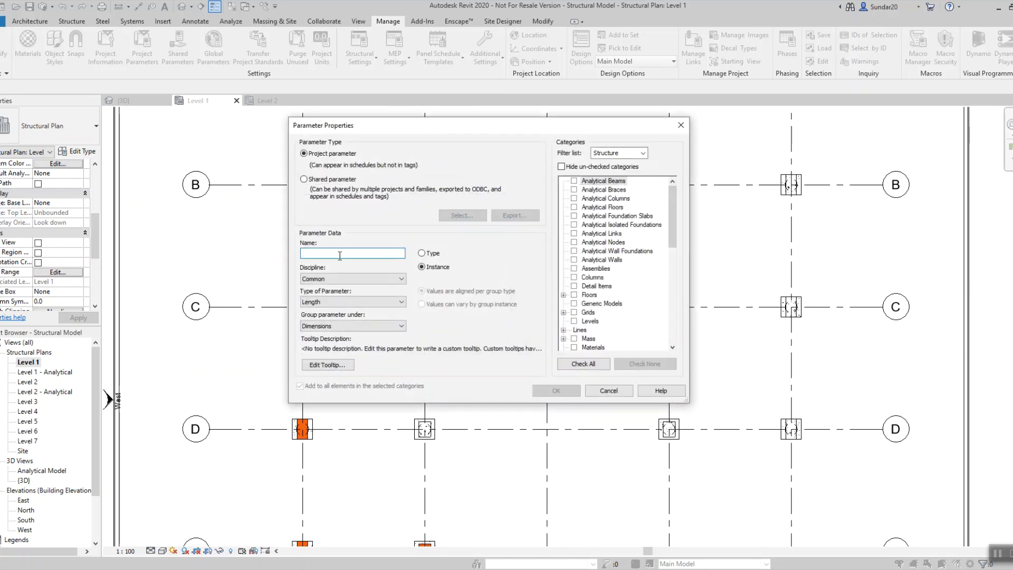
pyautogui.write('I')
pyautogui.click(332, 179)
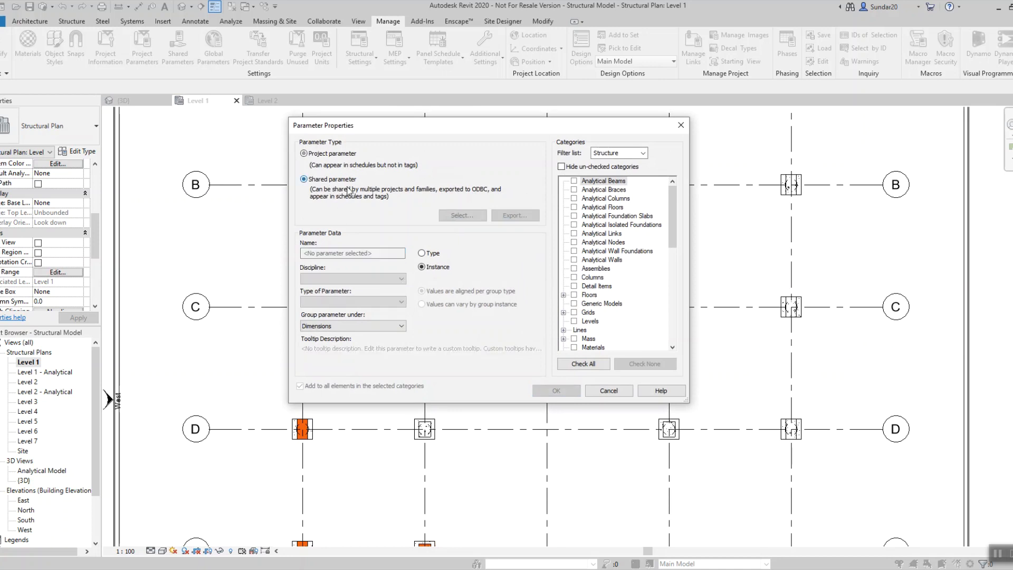
pyautogui.click(469, 215)
pyautogui.click(406, 244)
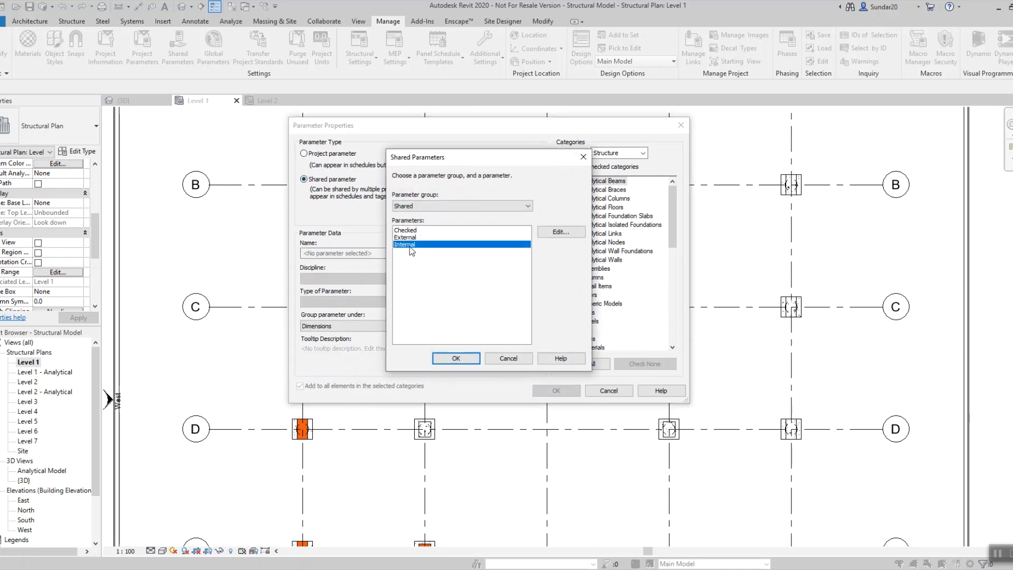
pyautogui.click(464, 358)
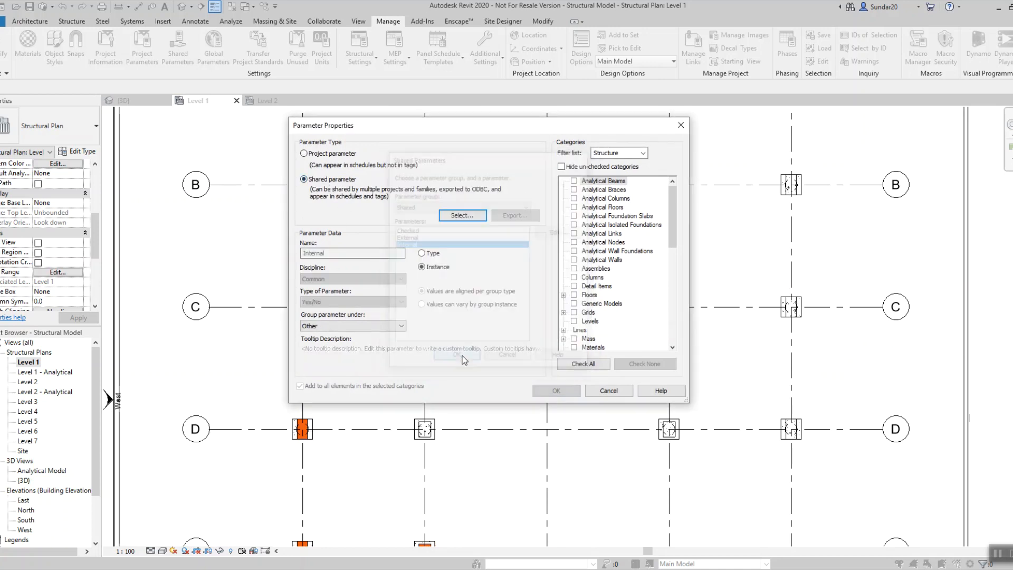
# - Group the Internal parameter under General, assign it to the Walls category, and accept the project parameters
pyautogui.click(328, 326)
pyautogui.click(331, 340)
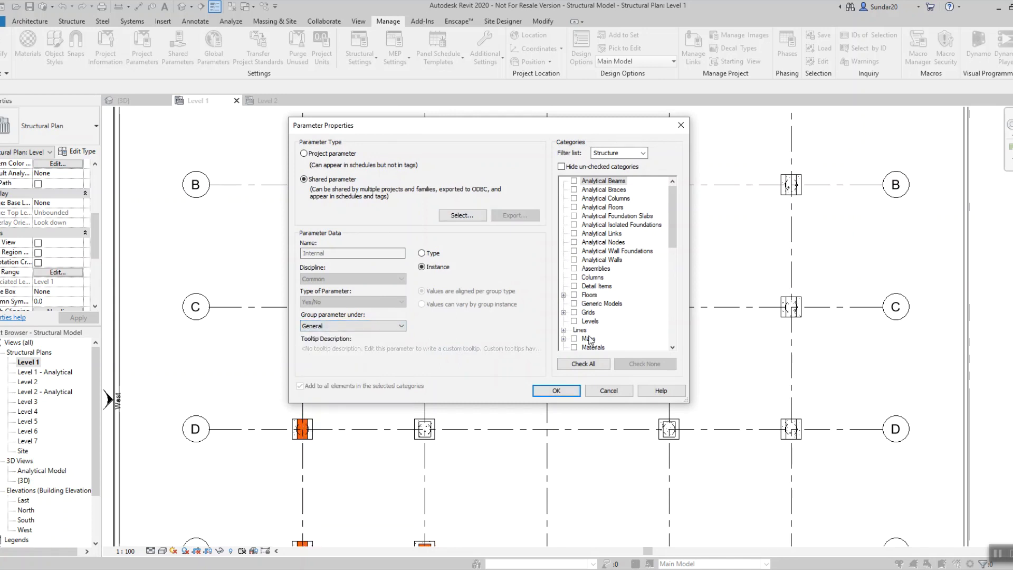
pyautogui.moveTo(672, 221); pyautogui.dragTo(673, 317)
pyautogui.click(588, 339)
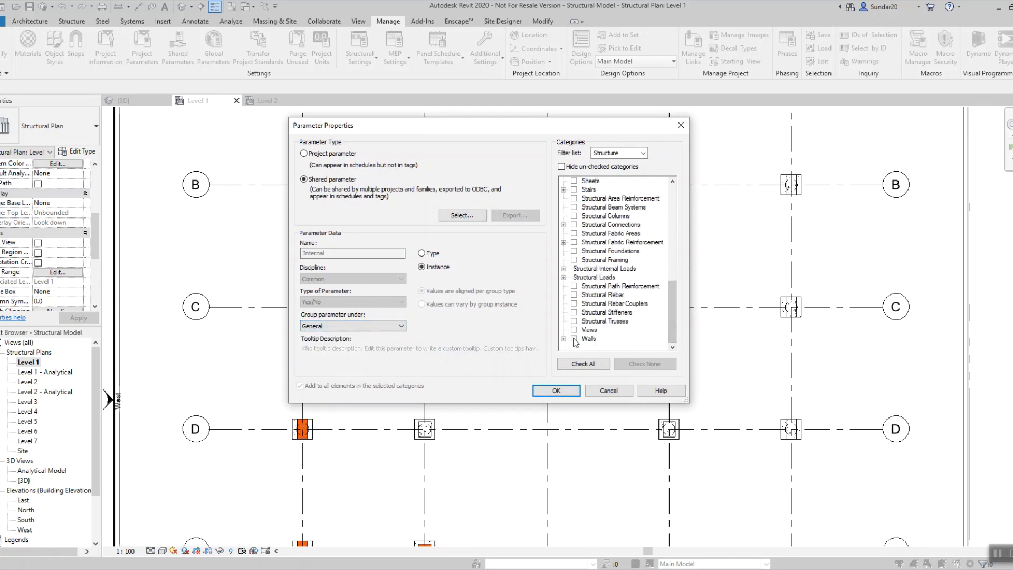
pyautogui.click(546, 392)
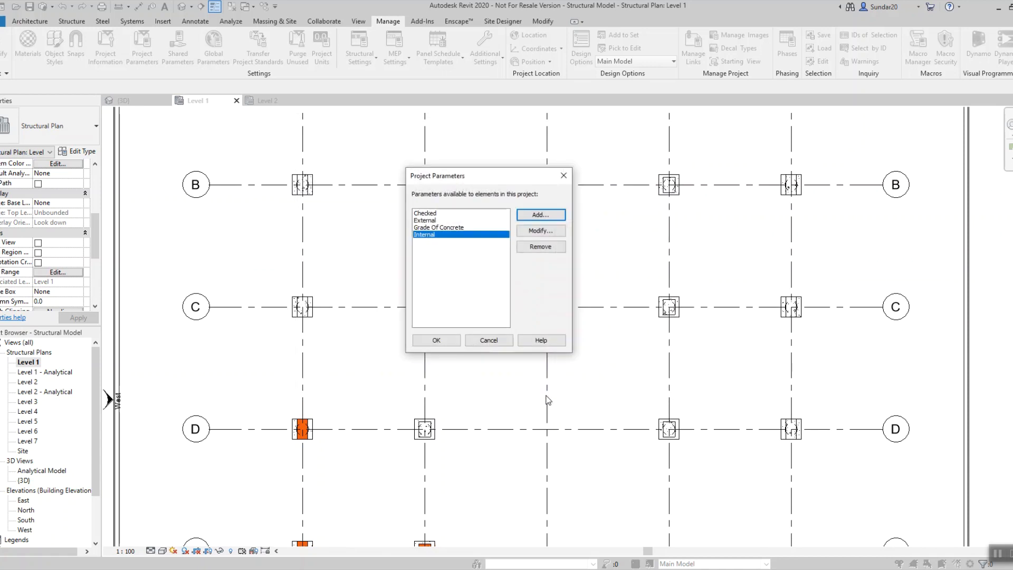
pyautogui.click(436, 340)
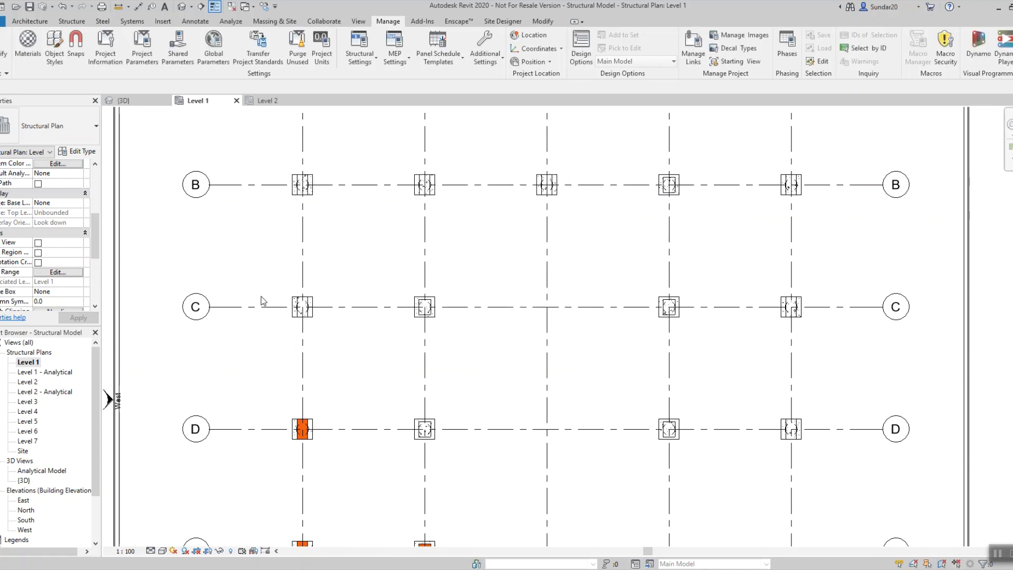
# - Select the boundary wall on the west side of the plan and examine its General parameters
pyautogui.moveTo(263, 236); pyautogui.dragTo(412, 250, button='middle')
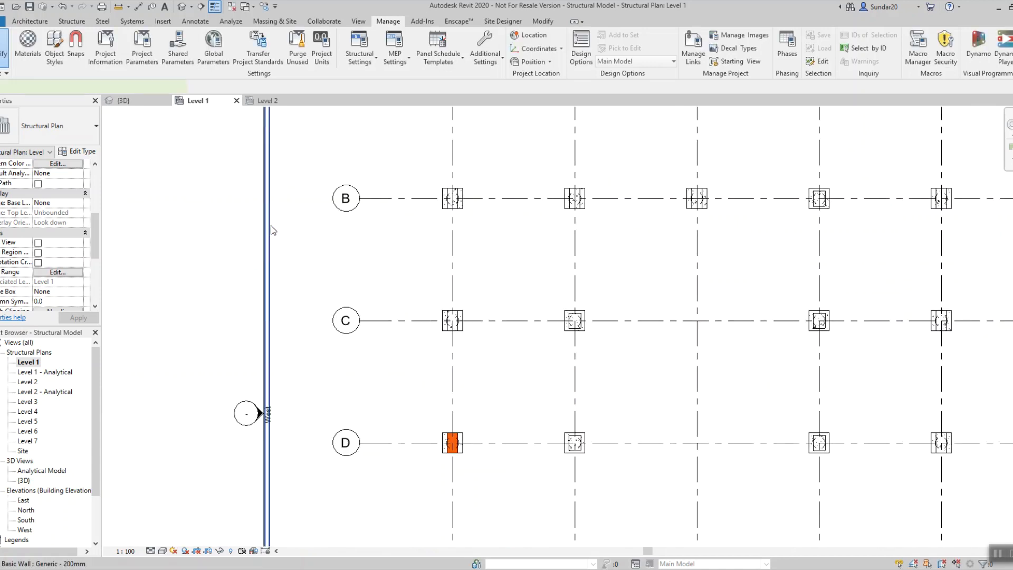
pyautogui.click(271, 226)
pyautogui.scroll(-3, 99, 270)
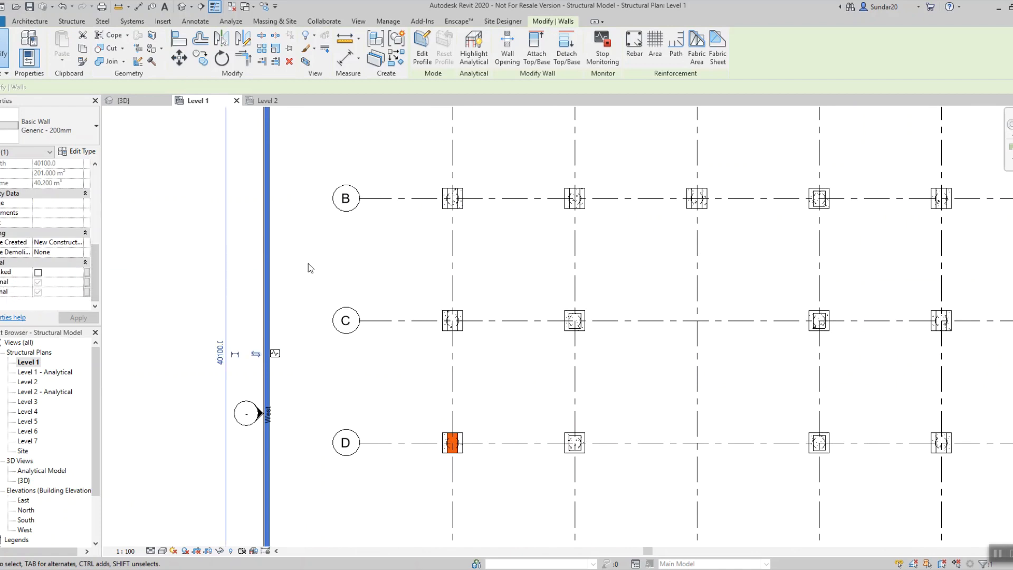
pyautogui.click(296, 248)
pyautogui.press('z')
pyautogui.press('f')
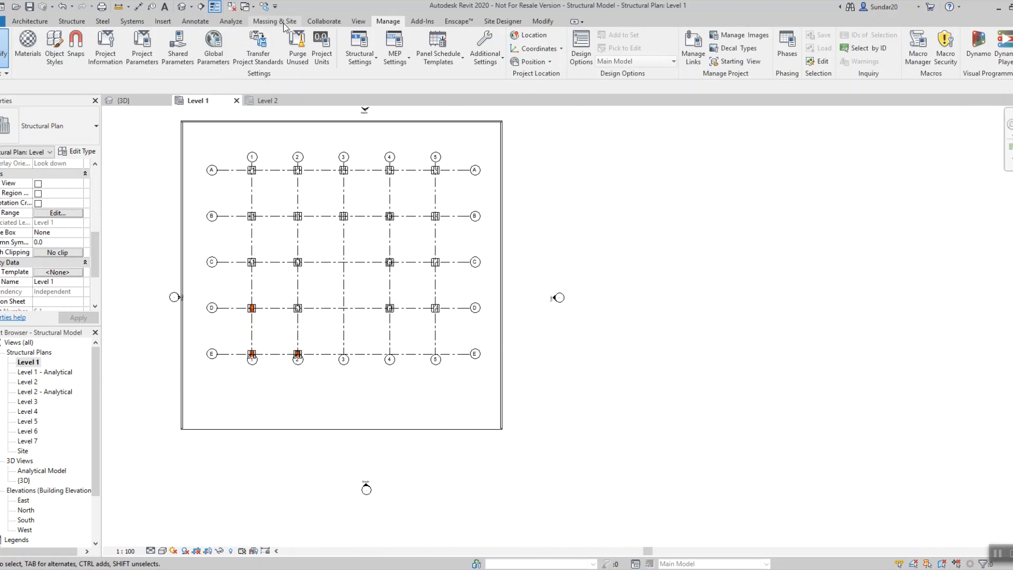
# - Select the connected boundary walls together and set their Internal yes/no parameter
pyautogui.press('Tab')
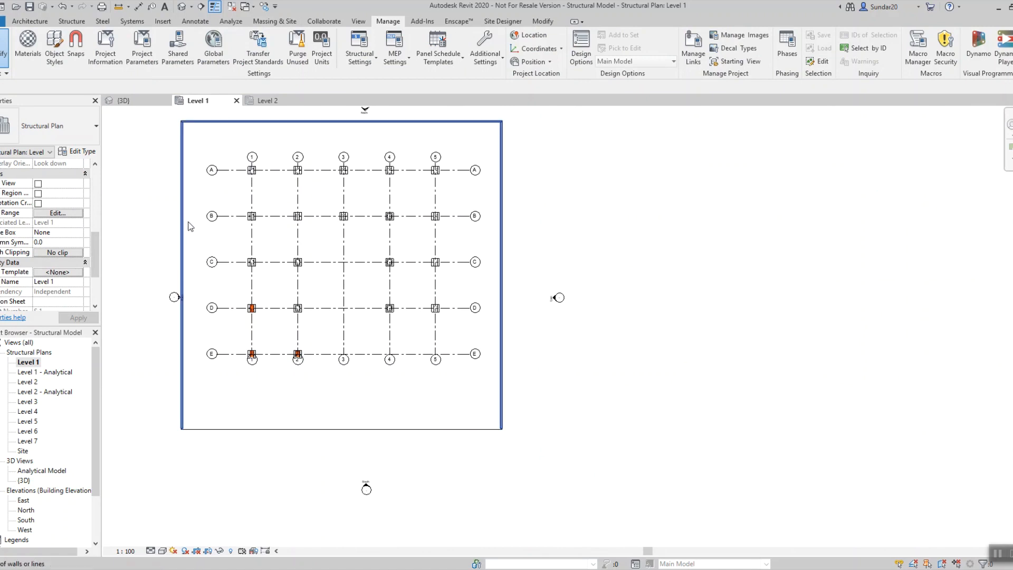
pyautogui.click(151, 217)
pyautogui.click(37, 292)
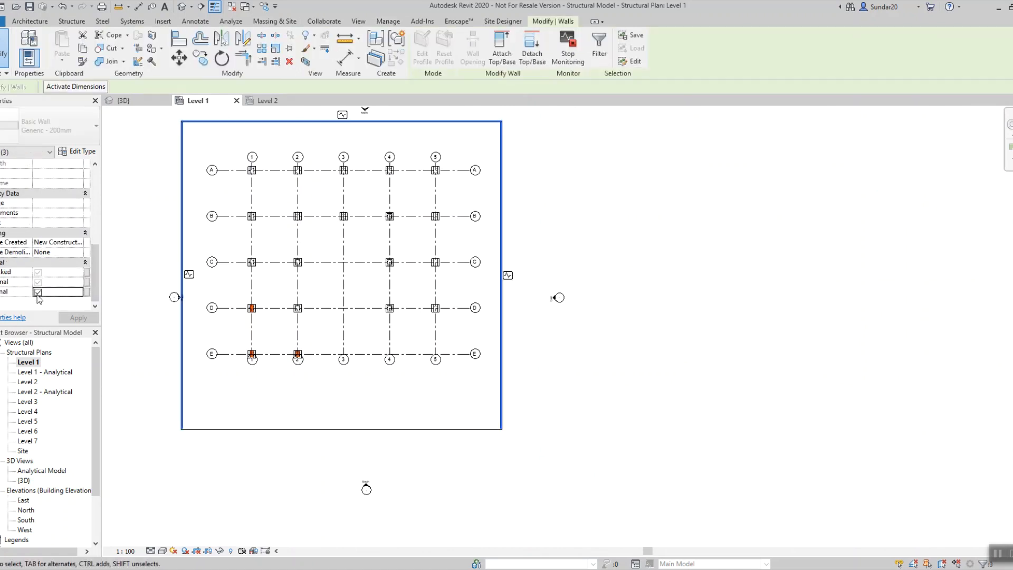
pyautogui.click(141, 249)
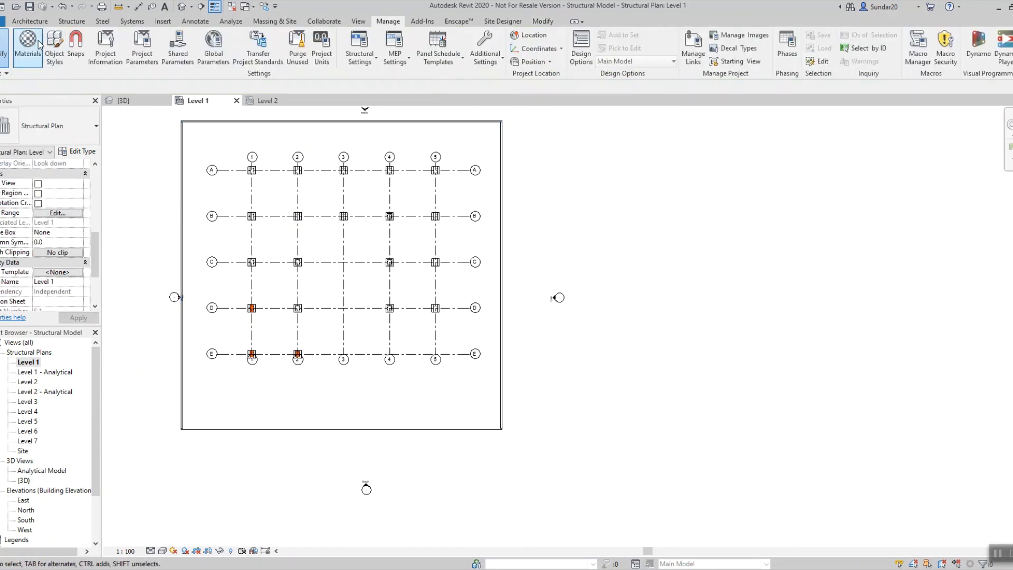
# - Start a structural wall, dismissing the save reminder, and set its height up to Level 2
pyautogui.click(39, 22)
pyautogui.click(25, 56)
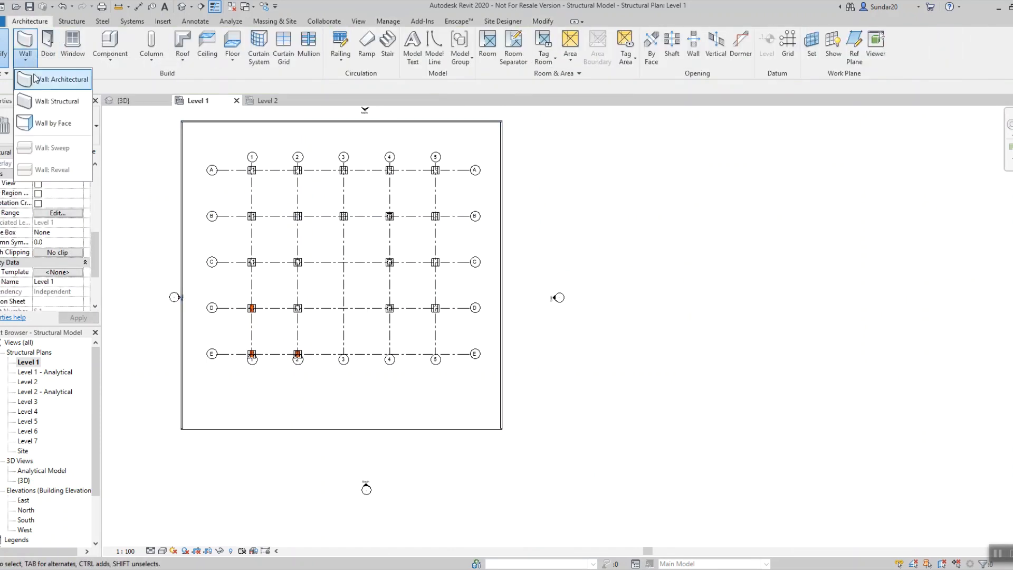
pyautogui.click(39, 95)
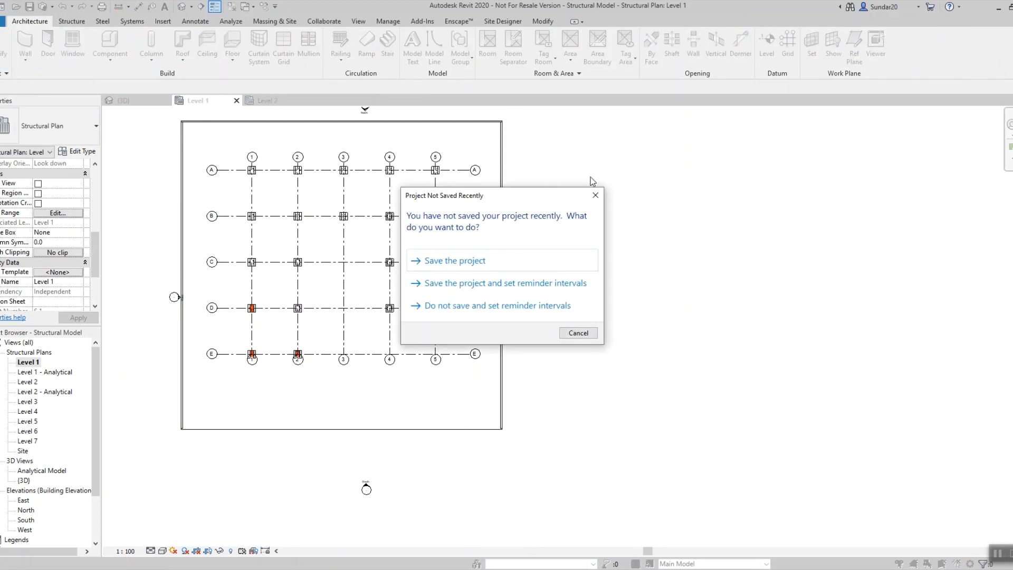
pyautogui.click(595, 195)
pyautogui.click(119, 87)
pyautogui.click(114, 104)
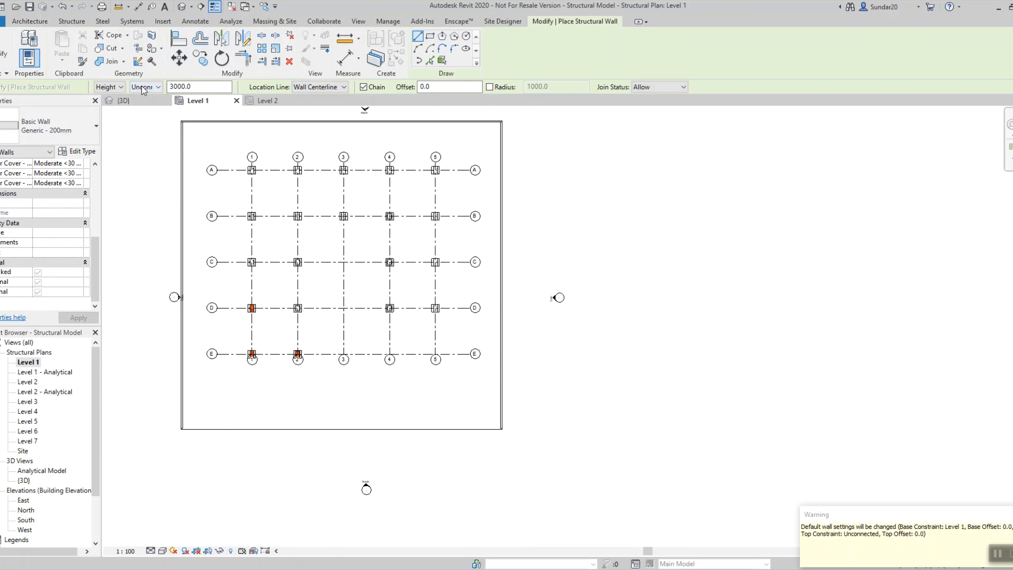
pyautogui.click(143, 87)
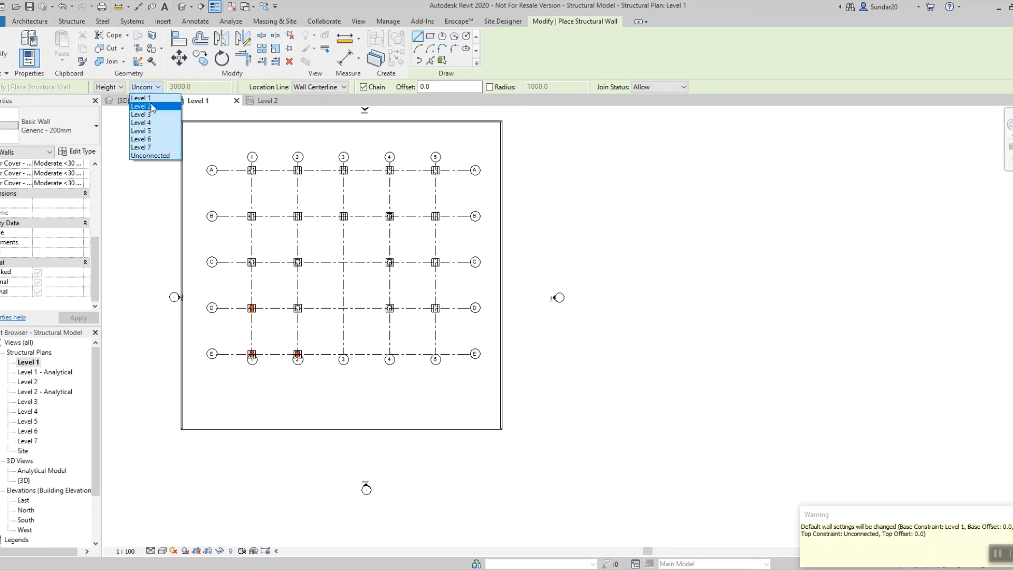
pyautogui.click(152, 107)
pyautogui.scroll(3, 252, 352)
pyautogui.click(240, 350)
pyautogui.moveTo(242, 215); pyautogui.dragTo(230, 306, button='middle')
pyautogui.press('Escape')
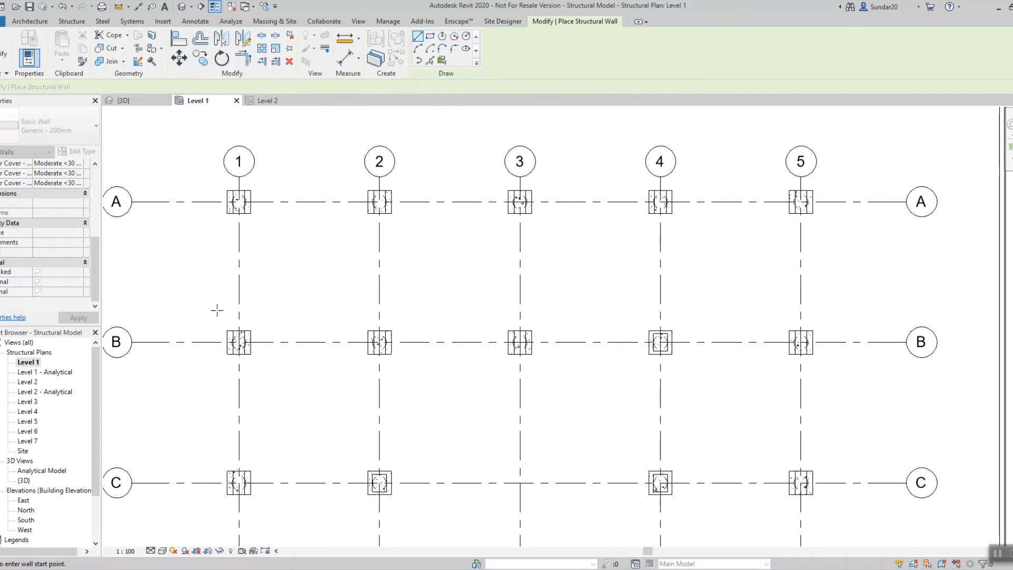
# - Uncheck the Internal parameter and draw a structural wall along grid 1 from grid E to grid A
pyautogui.click(37, 291)
pyautogui.scroll(-3, 255, 385)
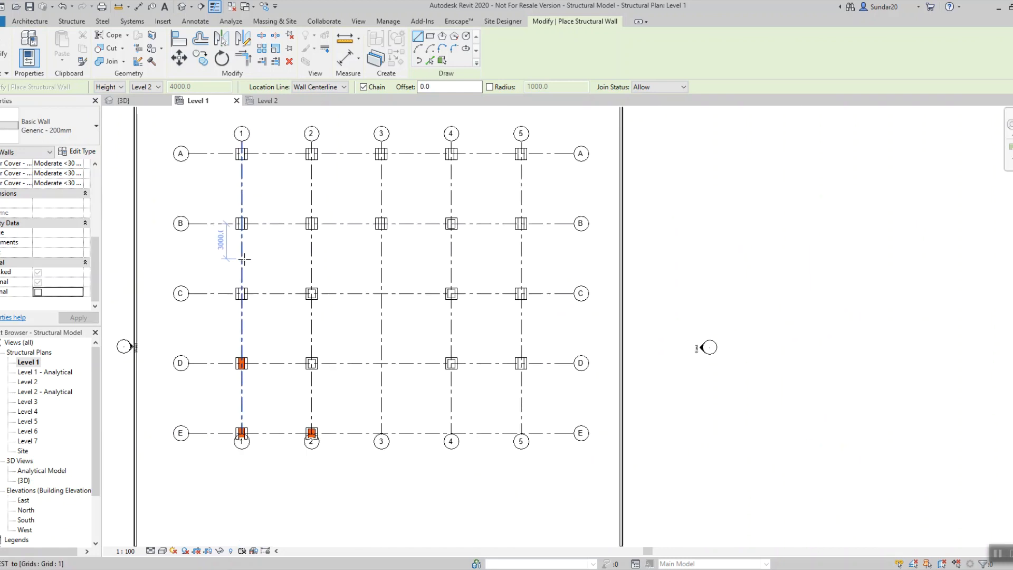
pyautogui.click(242, 435)
pyautogui.moveTo(241, 150); pyautogui.dragTo(233, 270, button='middle')
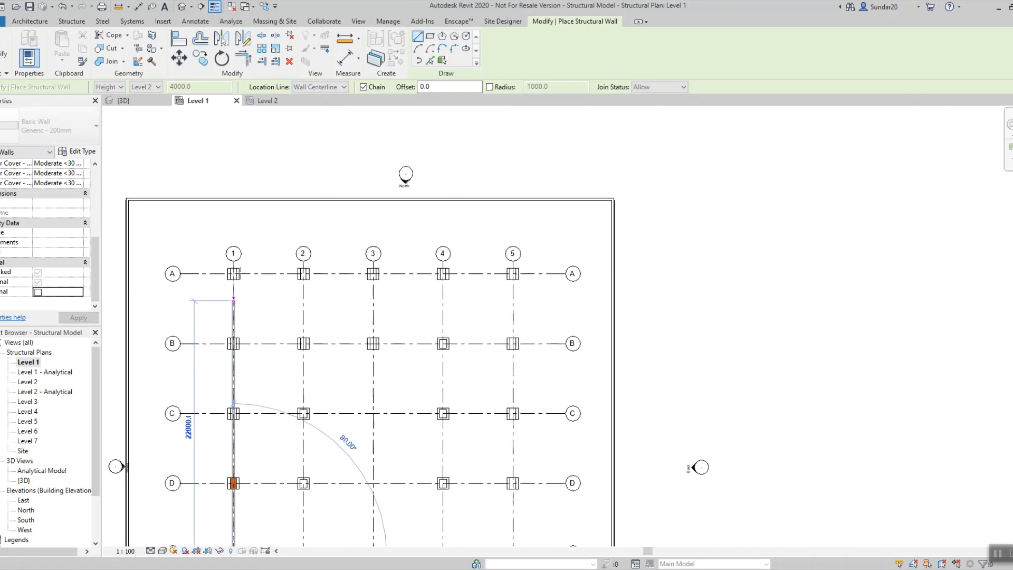
pyautogui.click(233, 271)
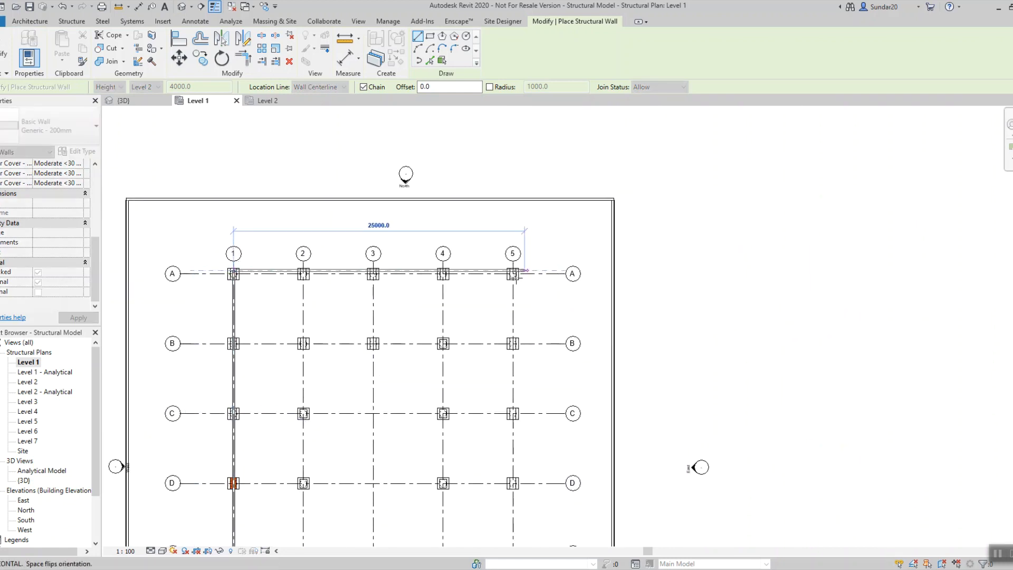
# - Continue the structural wall chain along grid A to grid 5 and down grid 5 to grid D
pyautogui.moveTo(510, 406); pyautogui.dragTo(474, 190, button='middle')
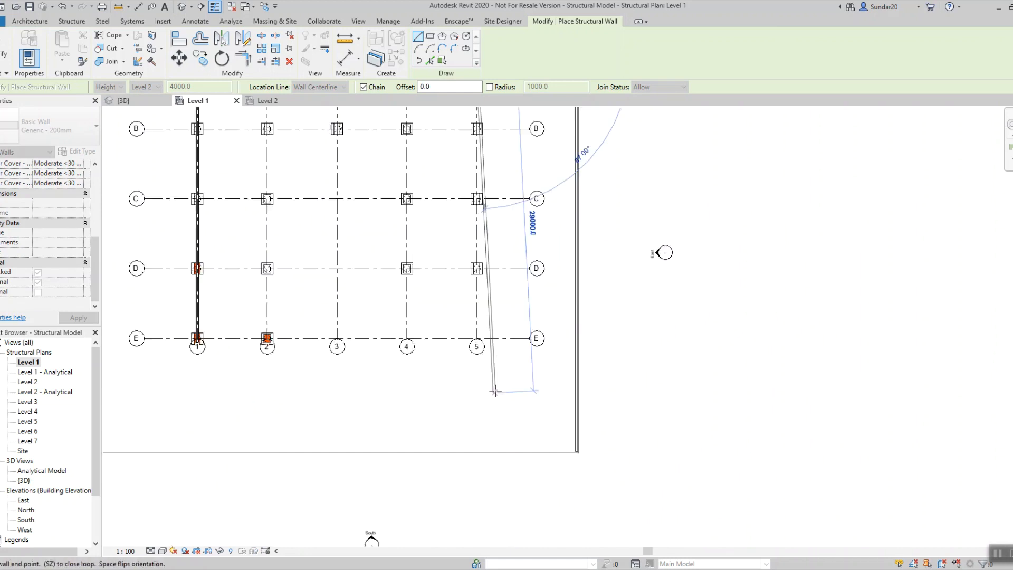
pyautogui.moveTo(495, 391); pyautogui.dragTo(473, 291, button='middle')
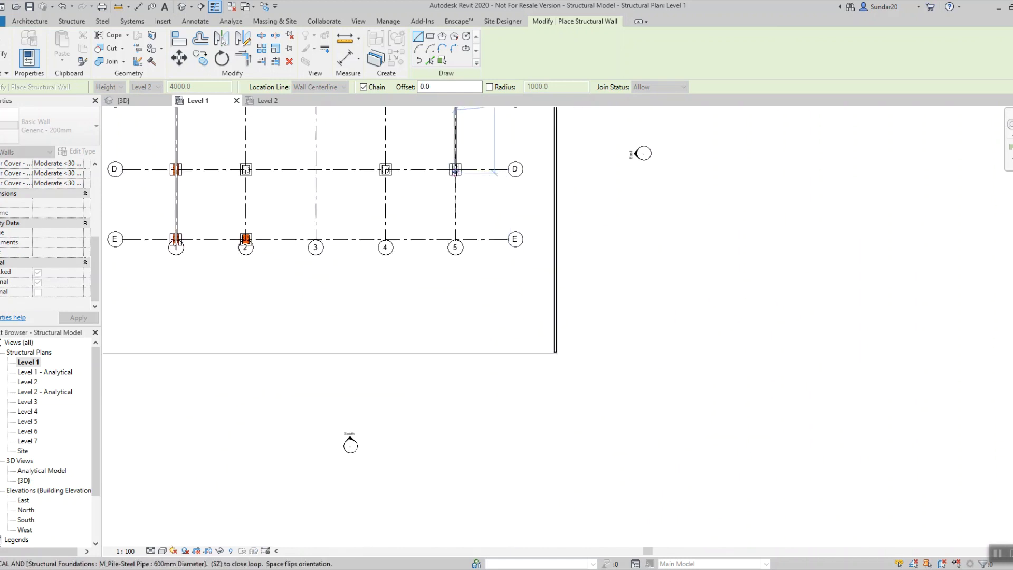
pyautogui.click(455, 169)
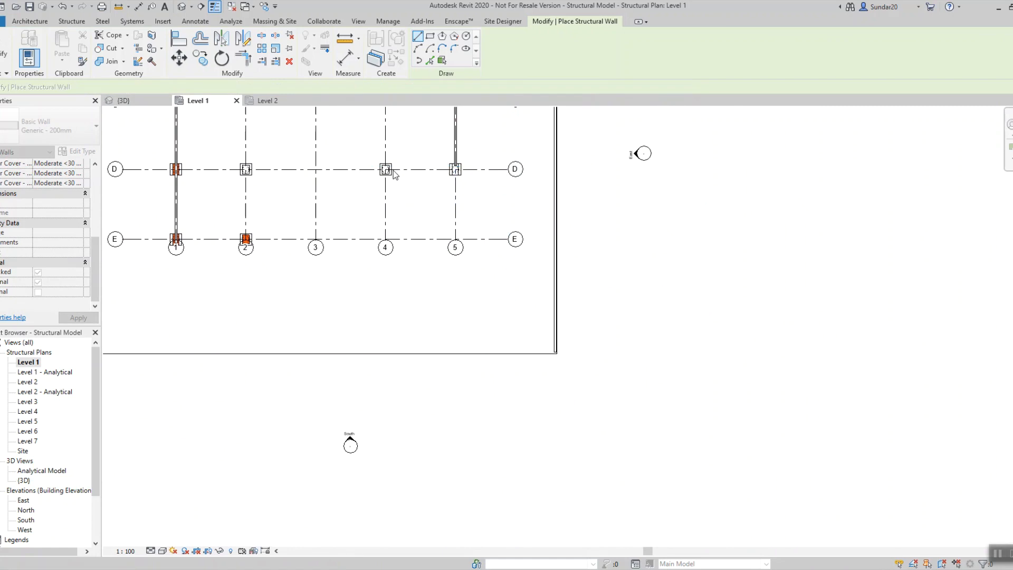
pyautogui.press('Escape')
# - Open the default 3D view to examine the new structural walls, and return to the Level 1 plan
pyautogui.moveTo(379, 143); pyautogui.dragTo(422, 280, button='middle')
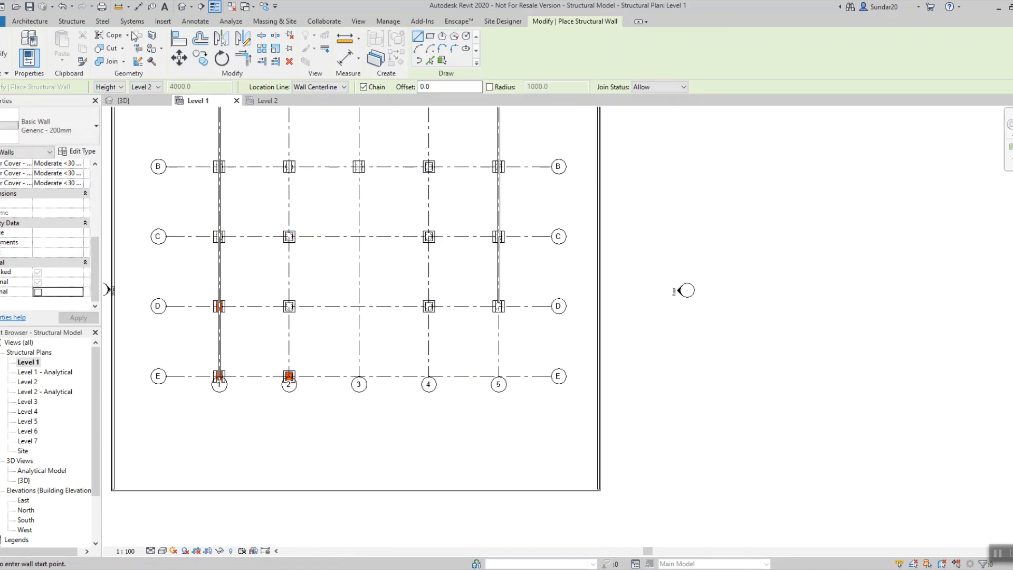
pyautogui.click(184, 8)
pyautogui.keyDown('shift'); pyautogui.moveTo(307, 314); pyautogui.dragTo(375, 342, button='middle'); pyautogui.keyUp('shift')
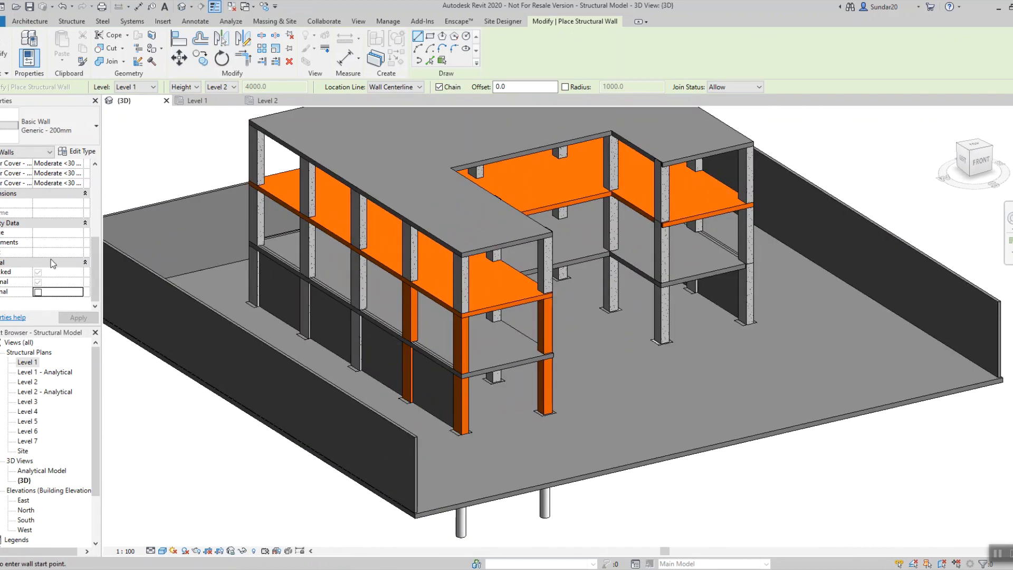
pyautogui.doubleClick(27, 362)
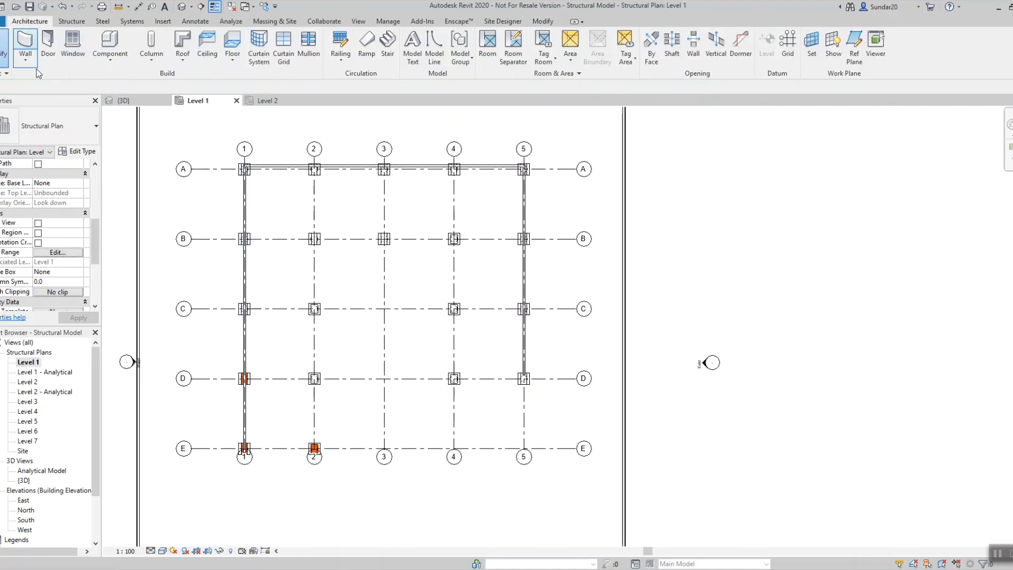
# - Start an architectural wall up to Level 2 with External unchecked and Internal checked, and try drawing it from B1 toward B2
pyautogui.click(24, 41)
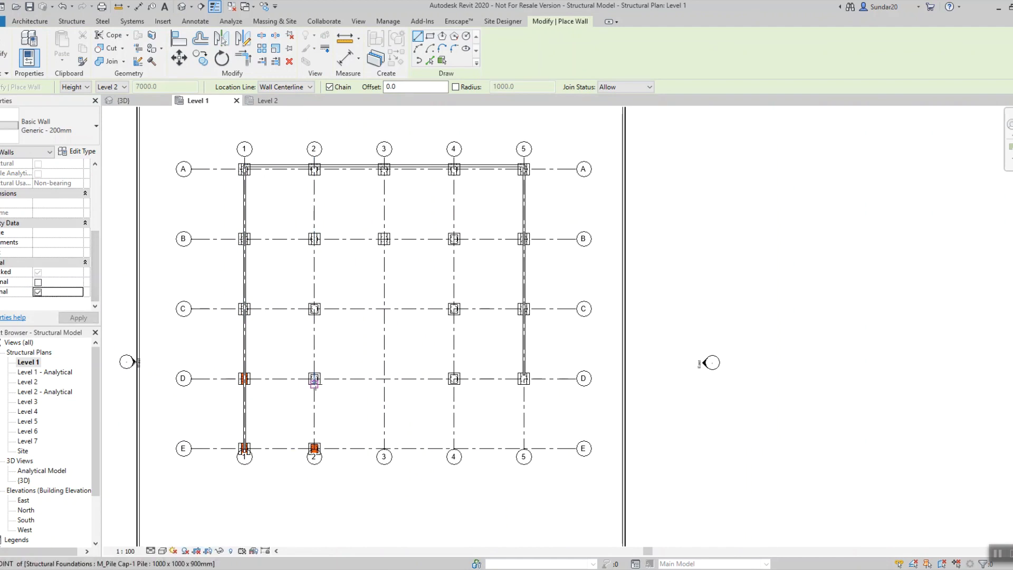
pyautogui.scroll(3, 261, 232)
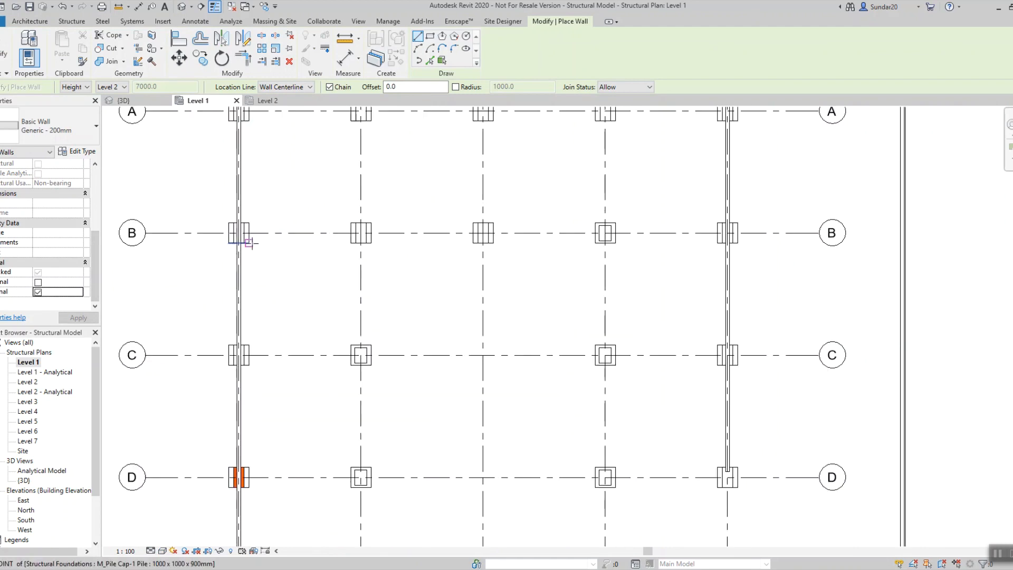
pyautogui.click(239, 233)
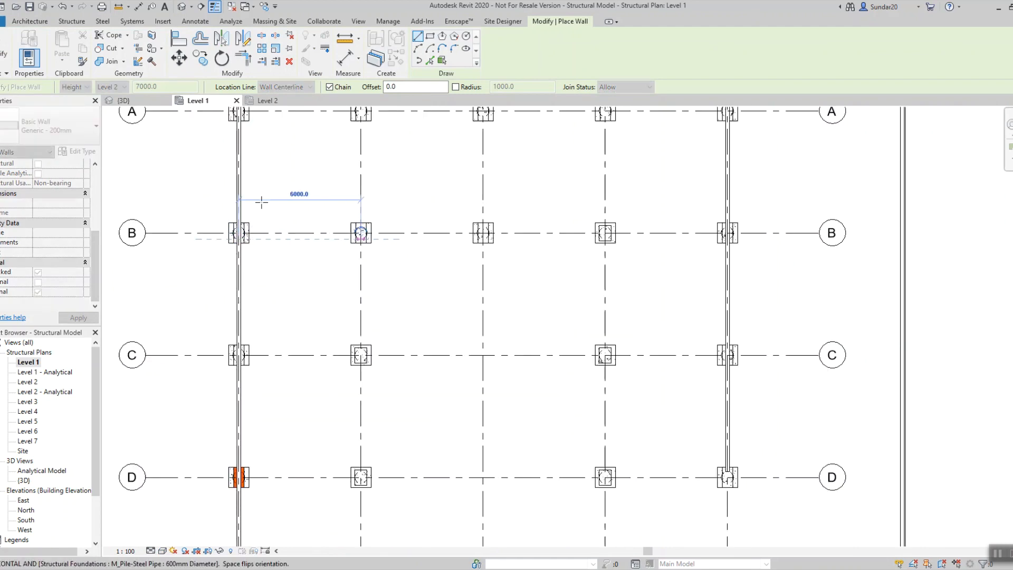
pyautogui.press('Escape')
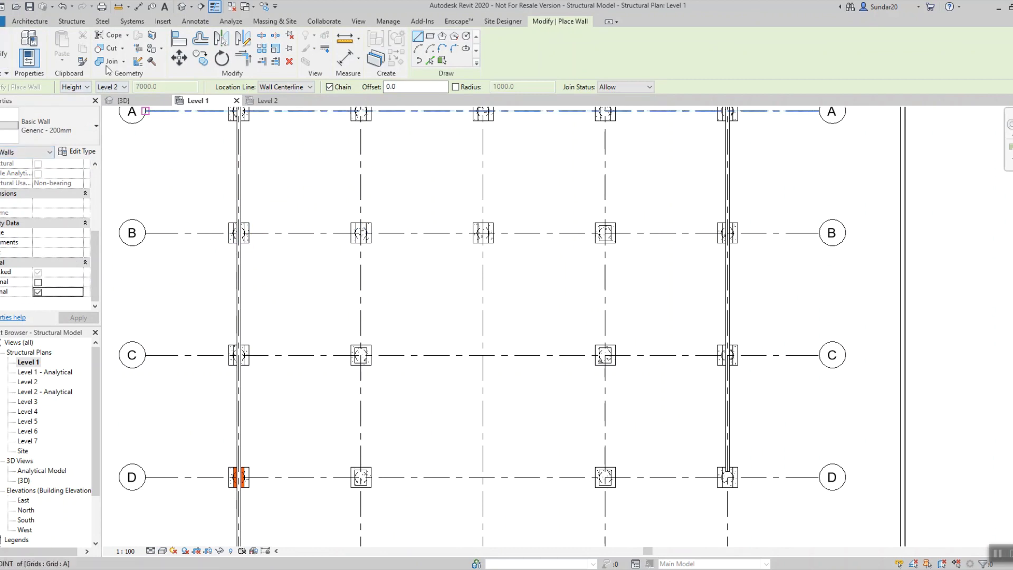
pyautogui.click(85, 127)
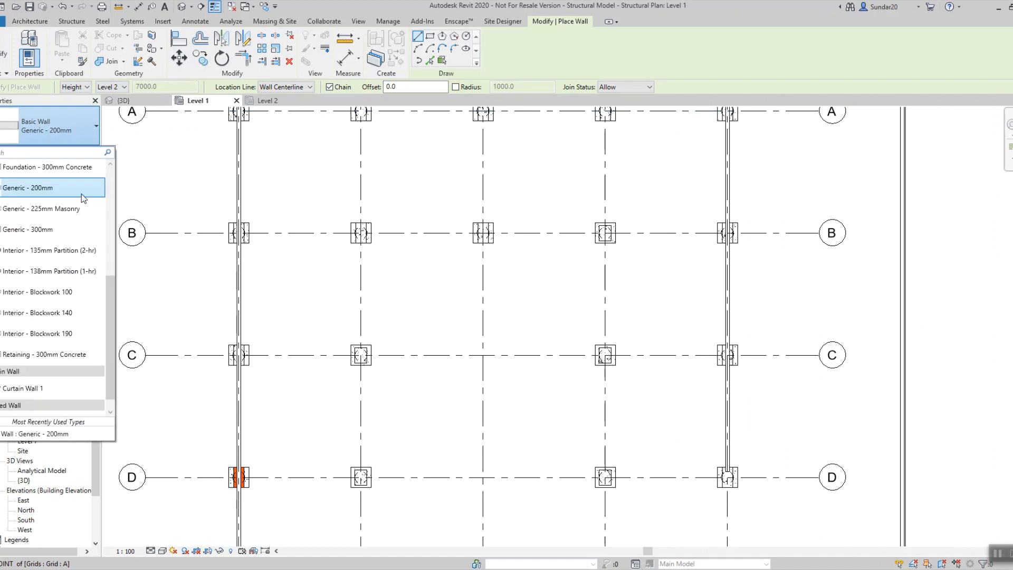
pyautogui.scroll(1, 75, 247)
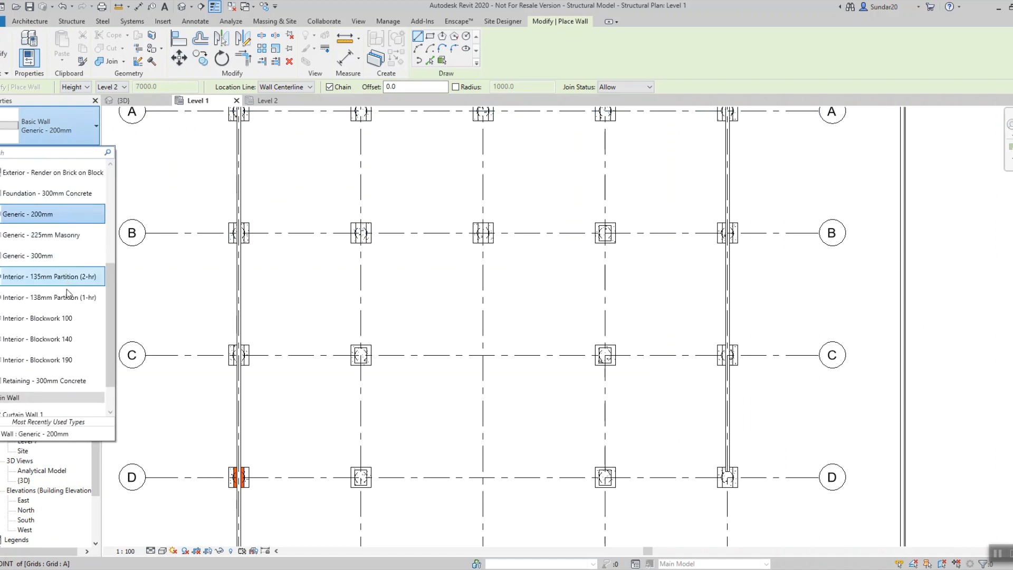
pyautogui.scroll(8, 60, 253)
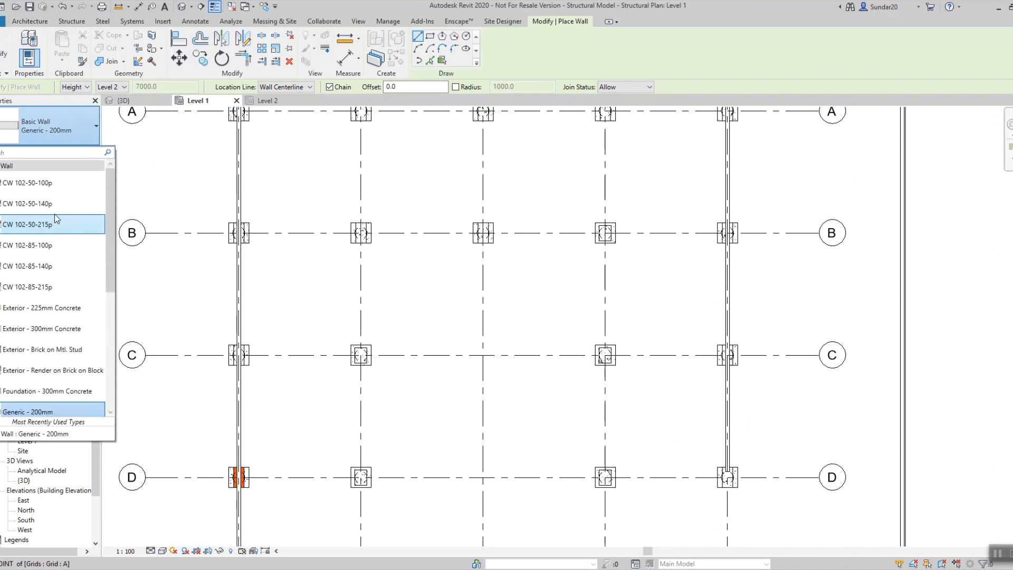
pyautogui.scroll(-1, 58, 293)
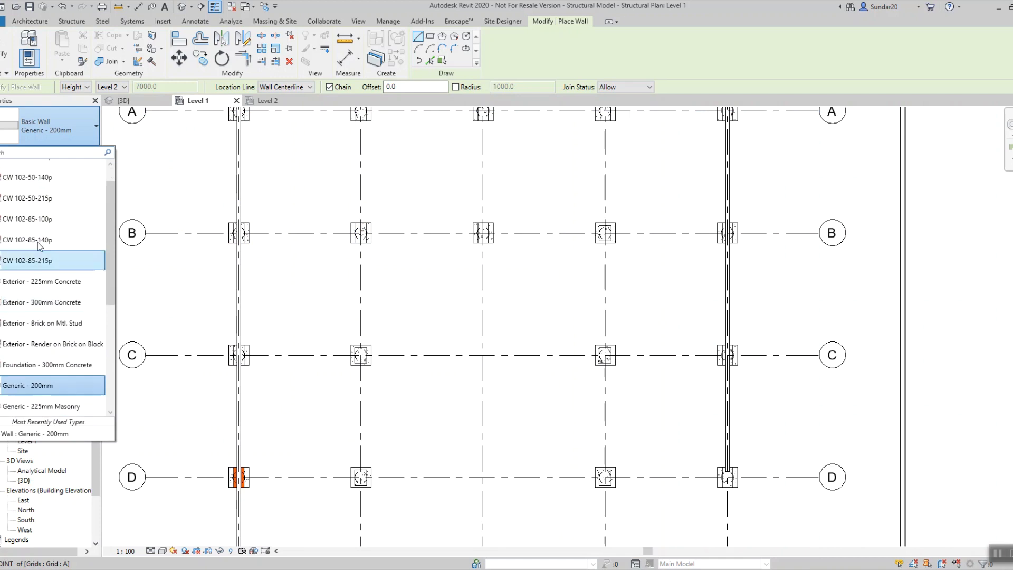
pyautogui.click(35, 179)
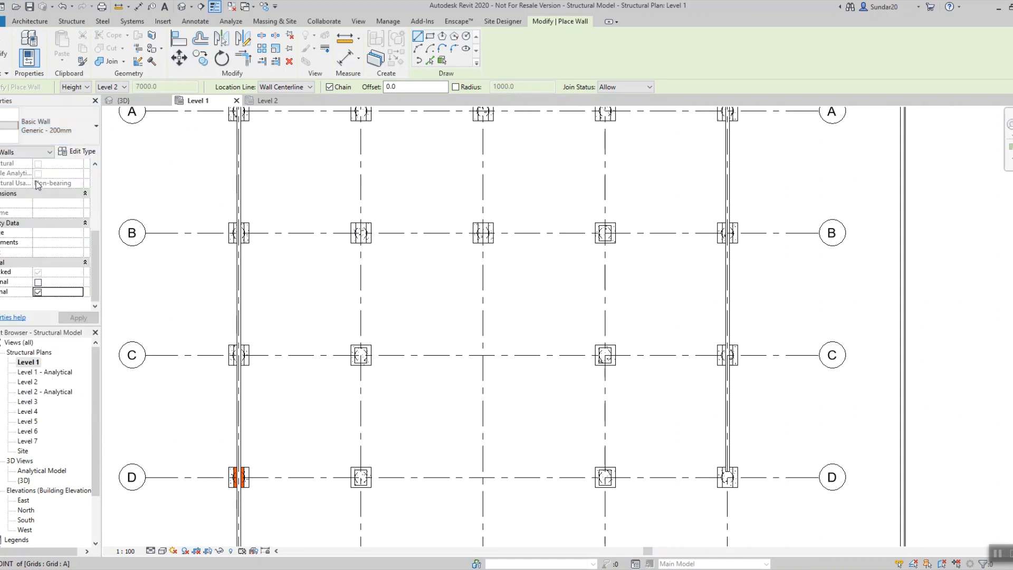
pyautogui.click(240, 233)
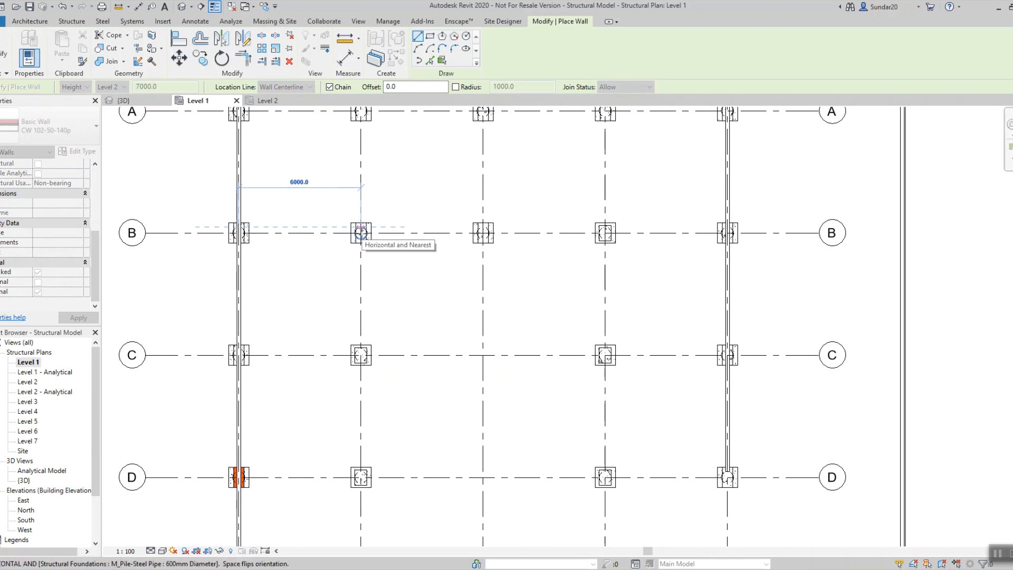
pyautogui.press('Escape')
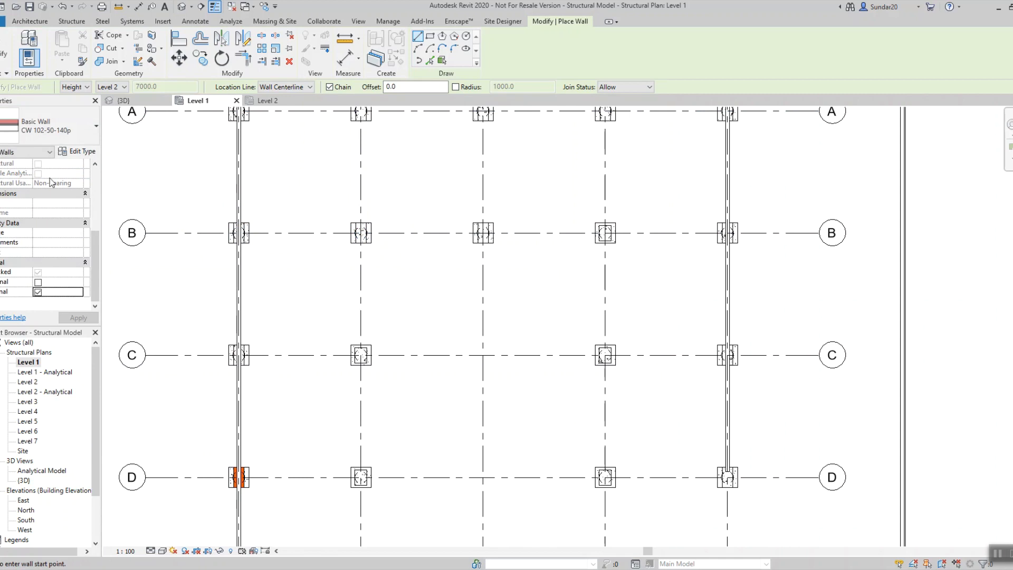
# - Set the wall type to Exterior - 225mm Concrete and draw the wall along grid B from grid 1 to grid 2
pyautogui.click(56, 131)
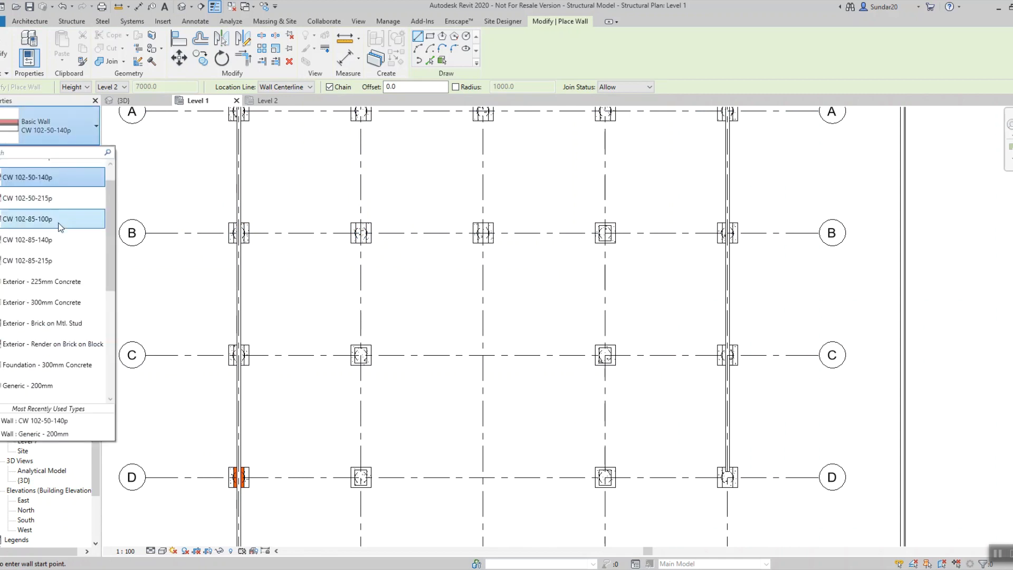
pyautogui.click(61, 284)
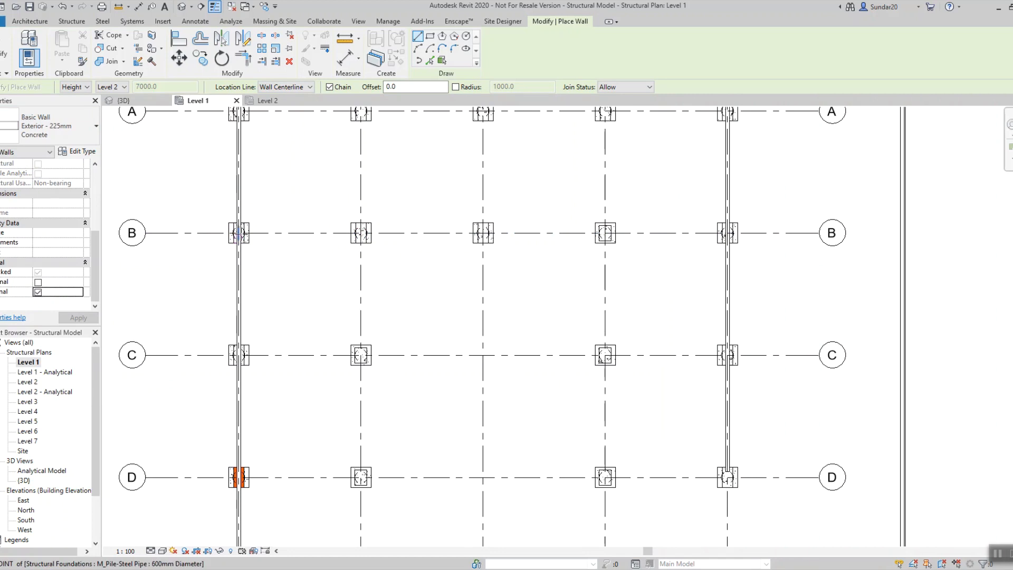
pyautogui.scroll(4, 237, 238)
pyautogui.click(238, 233)
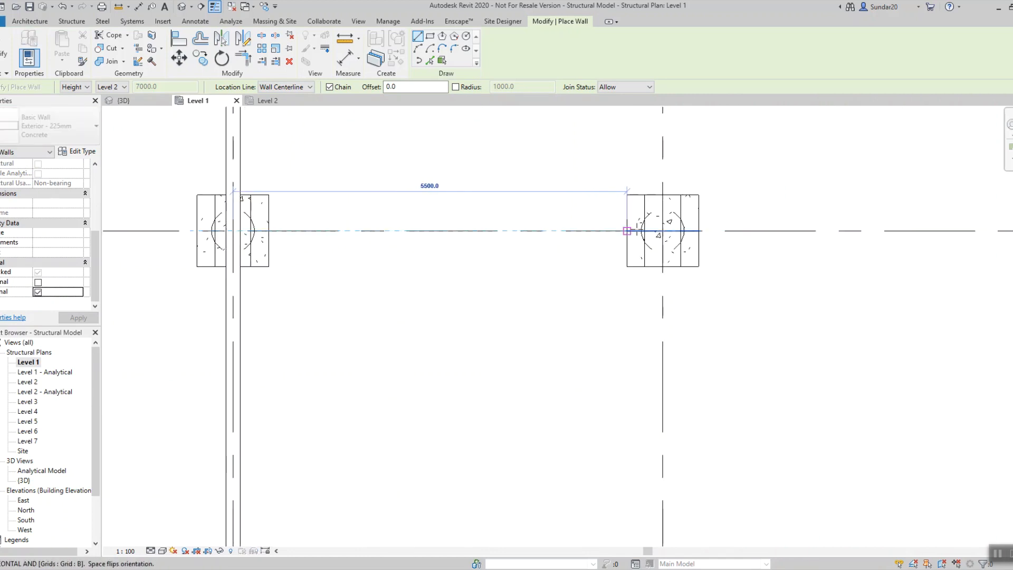
pyautogui.click(662, 230)
pyautogui.press('Escape')
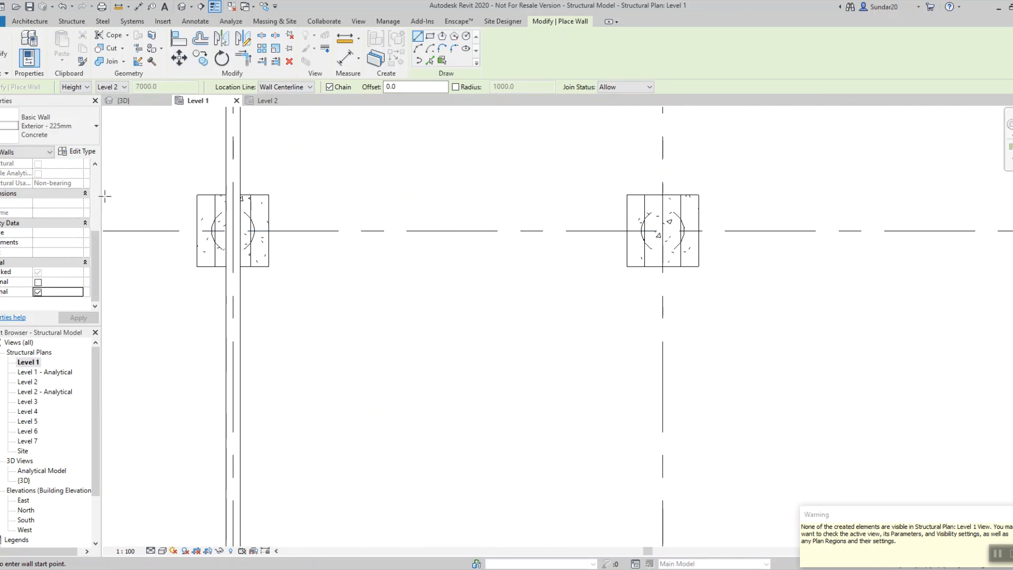
pyautogui.press('Escape')
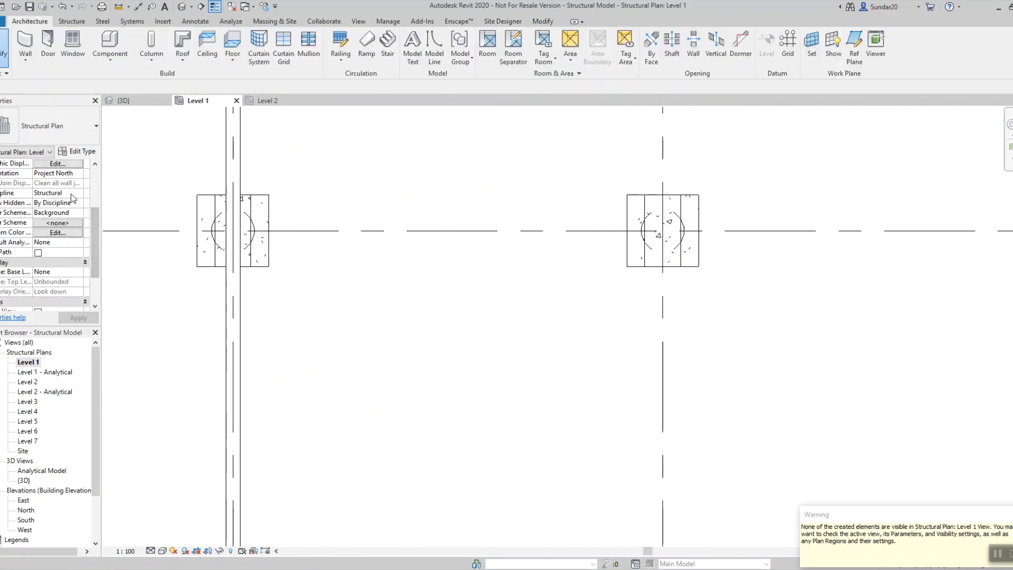
# - Set the Level 1 plan view's discipline to Coordination
pyautogui.click(72, 196)
pyautogui.click(78, 194)
pyautogui.click(53, 244)
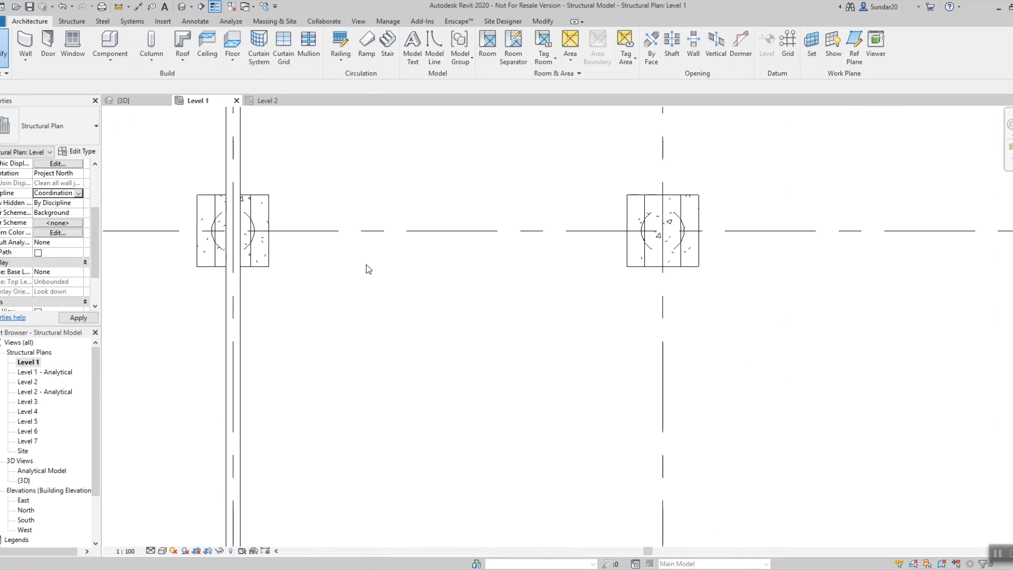
pyautogui.scroll(-4, 379, 267)
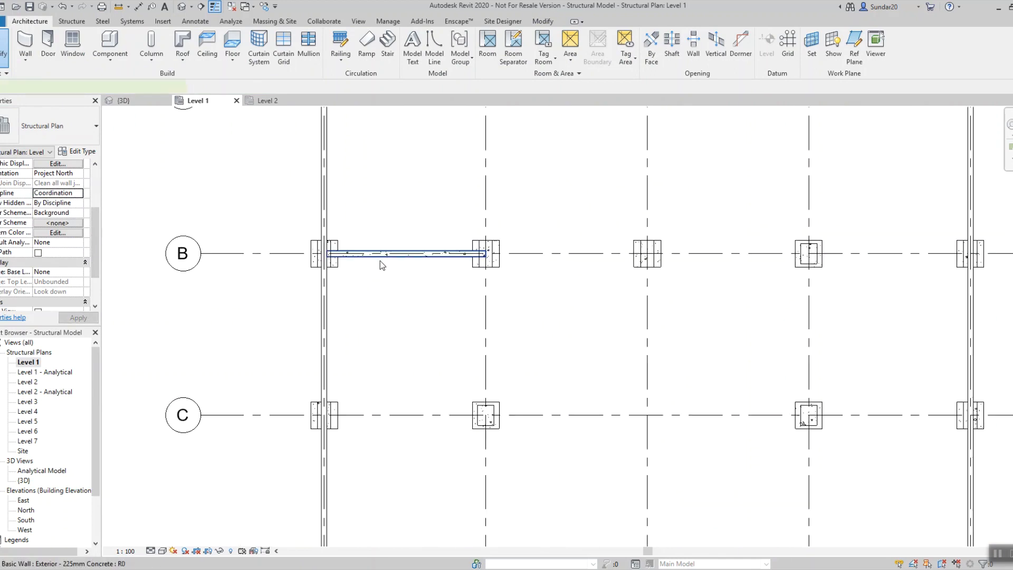
# - Create a wall similar to the grid B one, with External unchecked, along grid C from grid 1 to grid 2
pyautogui.click(380, 260)
pyautogui.rightClick(379, 260)
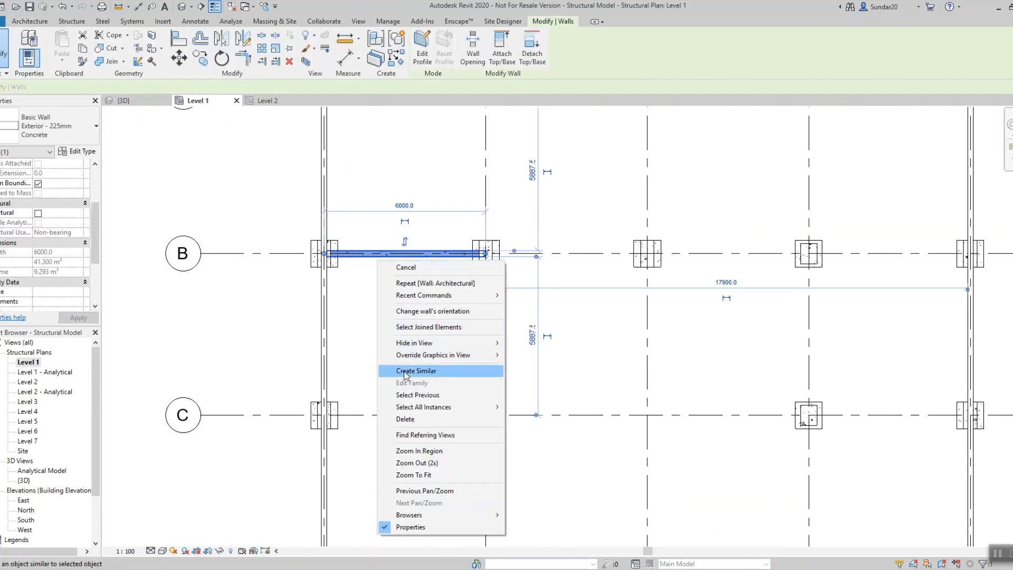
pyautogui.click(425, 371)
pyautogui.moveTo(423, 369); pyautogui.dragTo(350, 217, button='middle')
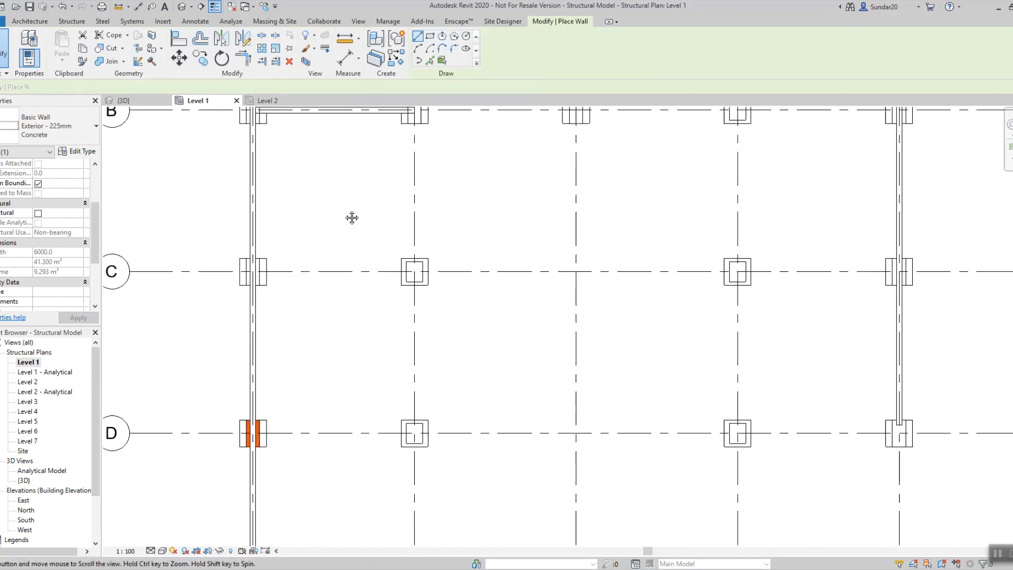
pyautogui.scroll(-1, 359, 248)
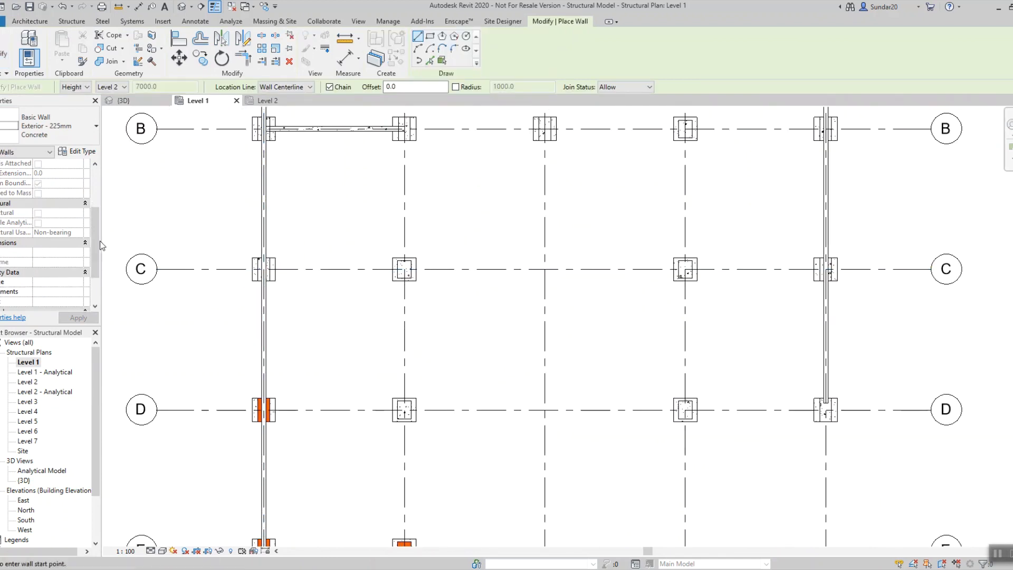
pyautogui.moveTo(96, 263); pyautogui.dragTo(97, 285)
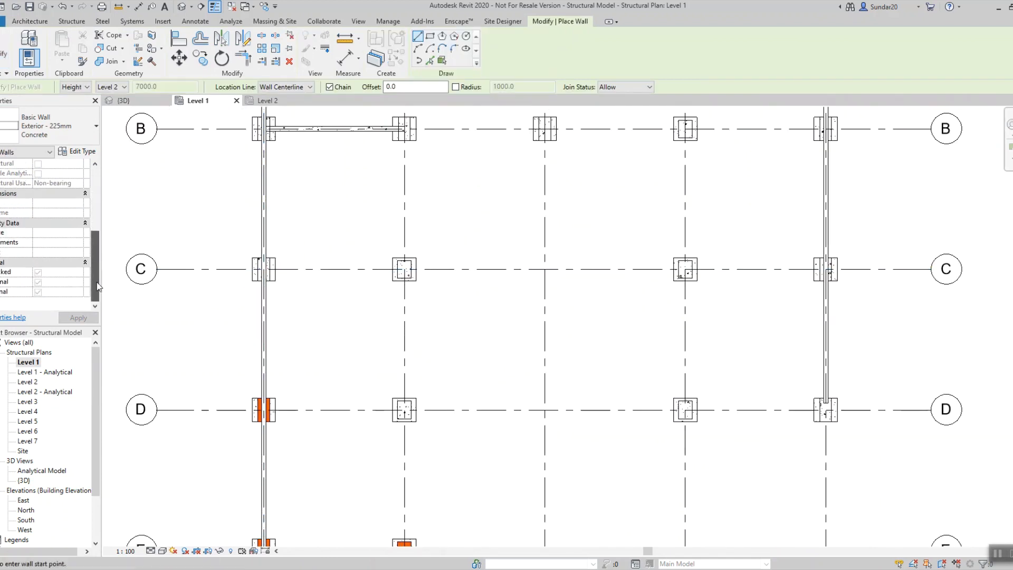
pyautogui.click(37, 283)
pyautogui.click(264, 269)
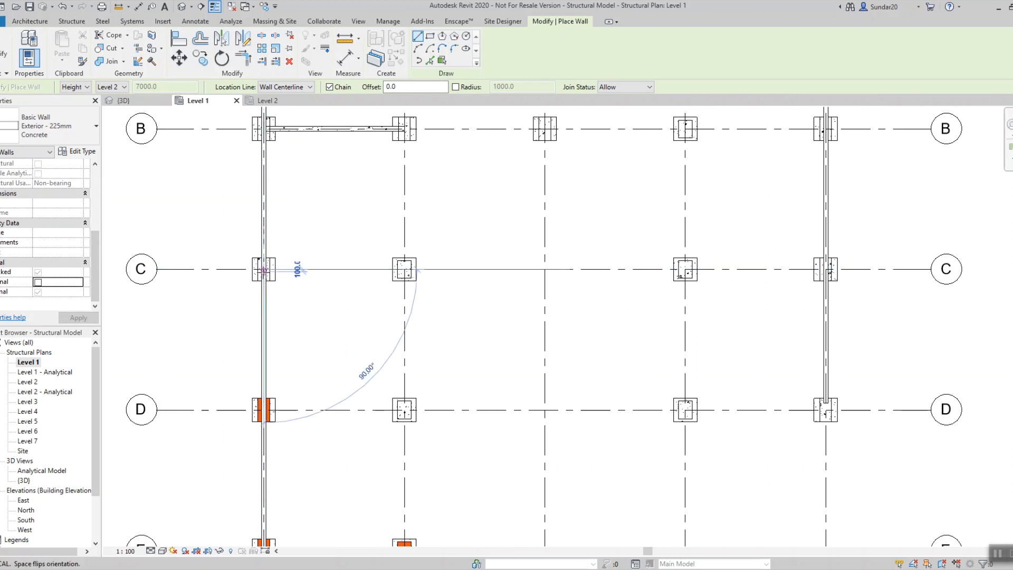
pyautogui.click(404, 269)
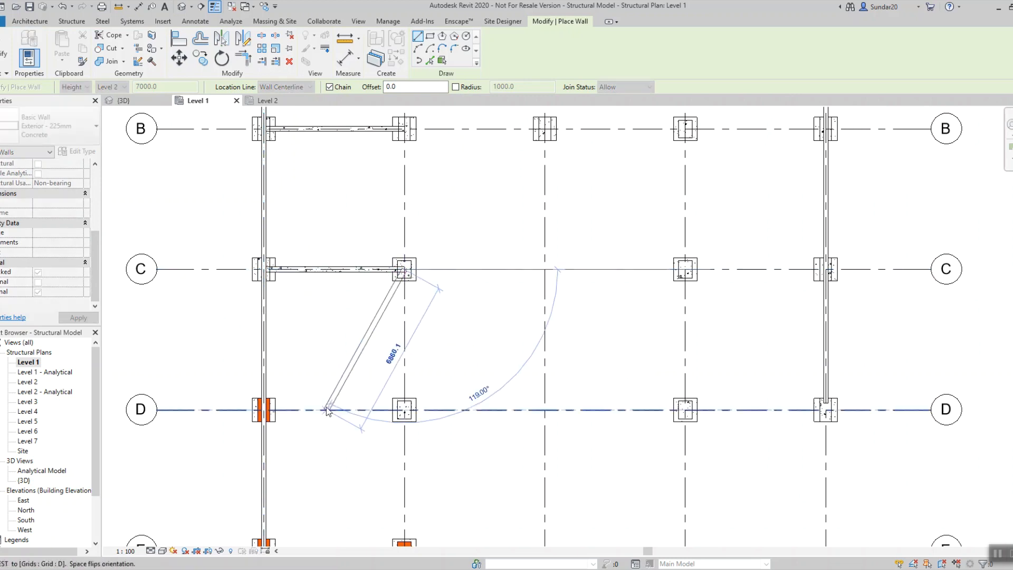
pyautogui.press('Escape')
# - Draw another Exterior - 225mm Concrete wall along grid D from grid 1 to grid 2
pyautogui.click(264, 410)
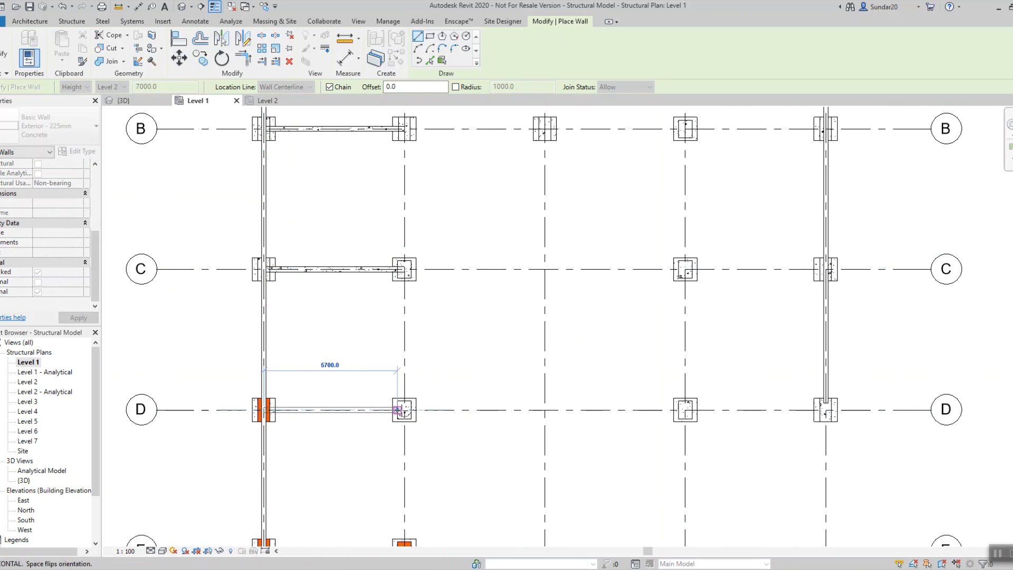
pyautogui.click(405, 410)
pyautogui.moveTo(428, 400)
pyautogui.mouseDown(button='middle')
pyautogui.moveTo(342, 293)
pyautogui.moveTo(335, 267)
pyautogui.mouseUp(button='middle')
pyautogui.press('Escape')
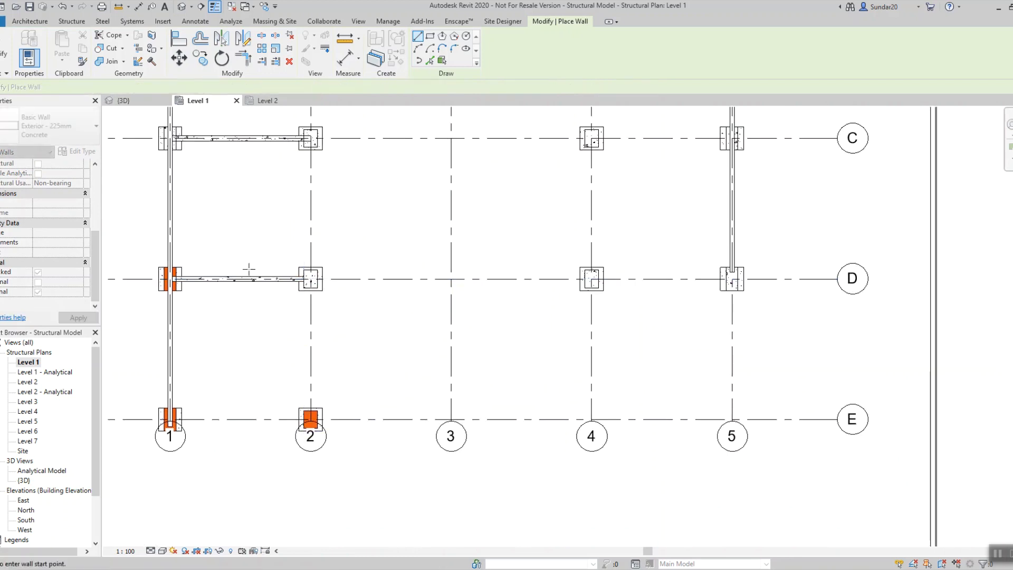
# - Draw two separate walls from grid A to grid B, one along grid 2 and one along grid 3
pyautogui.moveTo(263, 176); pyautogui.dragTo(263, 369, button='middle')
pyautogui.scroll(-3, 263, 369)
pyautogui.click(295, 152)
pyautogui.click(294, 242)
pyautogui.press('Escape')
pyautogui.click(386, 152)
pyautogui.click(387, 243)
pyautogui.press('Escape')
# - Draw a wall along grid 4 from grid A to grid B, and another along grid B from grid 4 to grid 5
pyautogui.click(479, 151)
pyautogui.click(479, 243)
pyautogui.press('Escape')
pyautogui.click(479, 243)
pyautogui.click(572, 243)
pyautogui.press('Escape')
pyautogui.press('Escape')
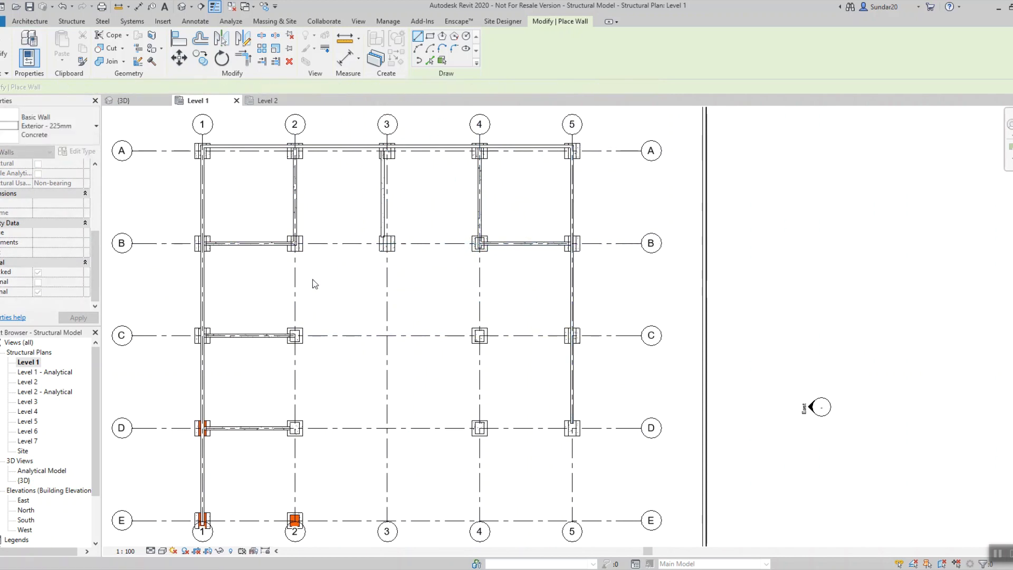
pyautogui.press('Escape')
# - Open the default 3D view and set its discipline to Coordination to inspect the interior walls
pyautogui.moveTo(312, 283); pyautogui.dragTo(373, 265, button='middle')
pyautogui.scroll(-2, 374, 265)
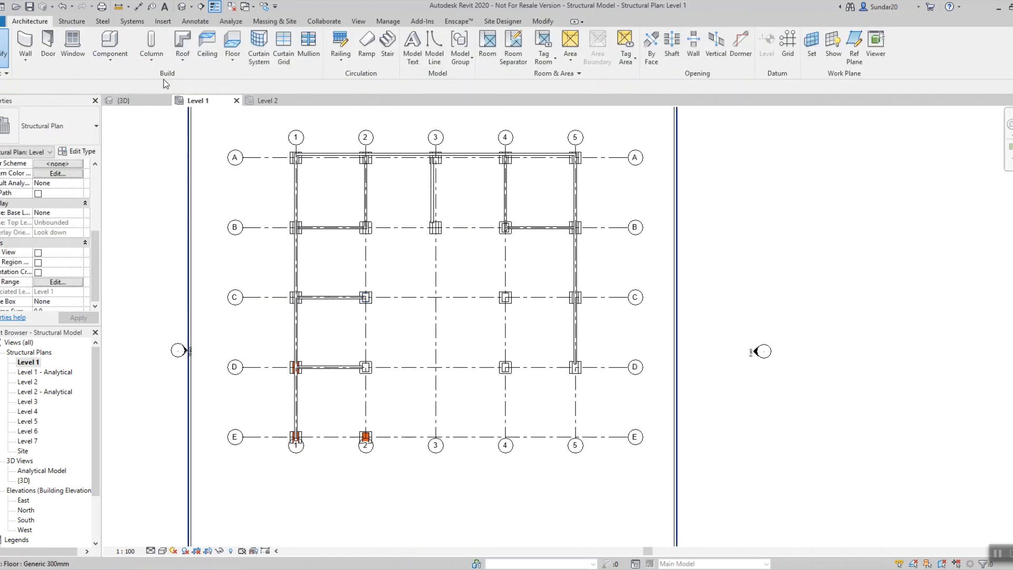
pyautogui.click(181, 6)
pyautogui.keyDown('shift'); pyautogui.moveTo(432, 306); pyautogui.dragTo(356, 254, button='middle'); pyautogui.keyUp('shift')
pyautogui.scroll(4, 356, 255)
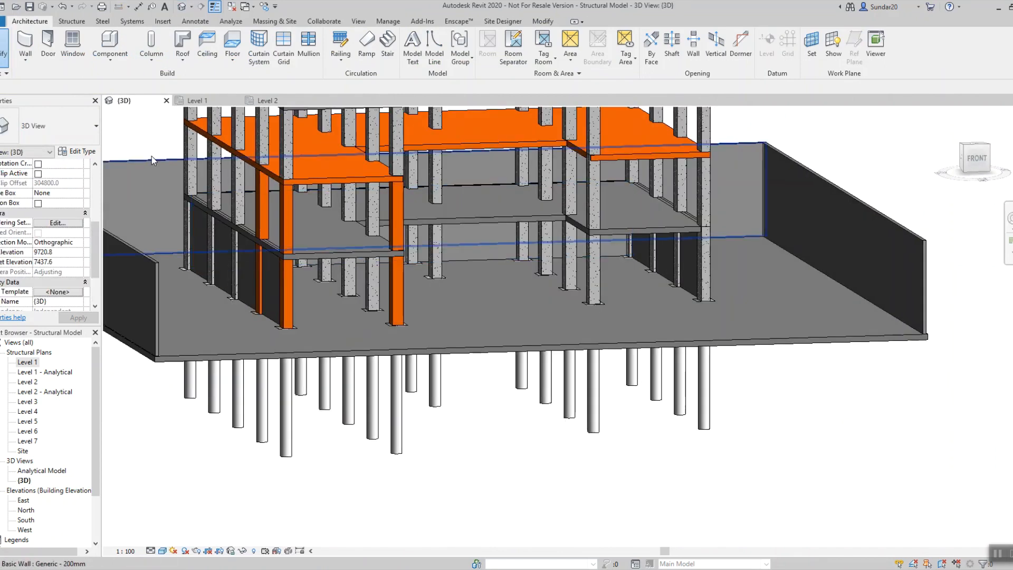
pyautogui.moveTo(94, 245); pyautogui.dragTo(94, 196)
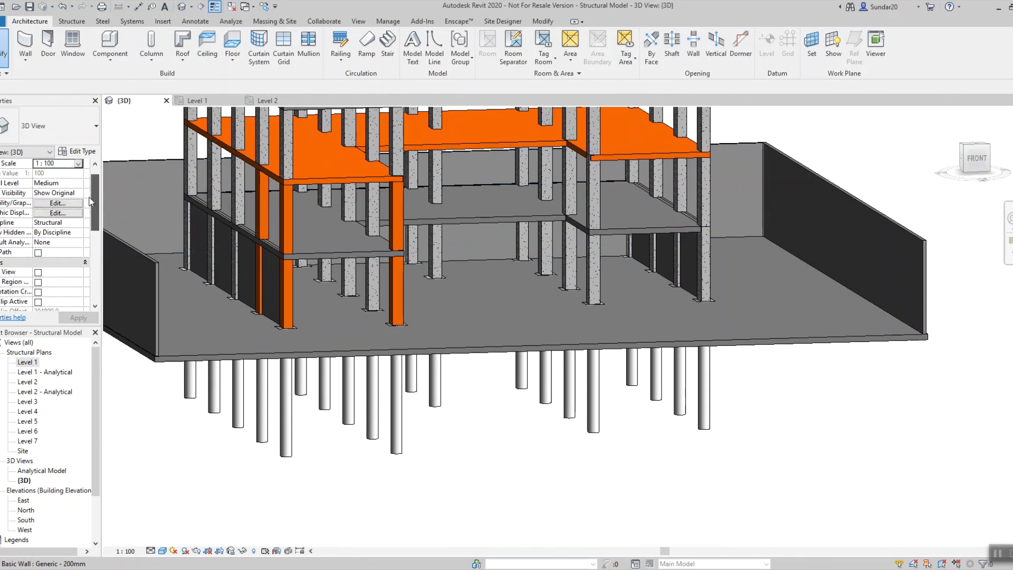
pyautogui.click(79, 223)
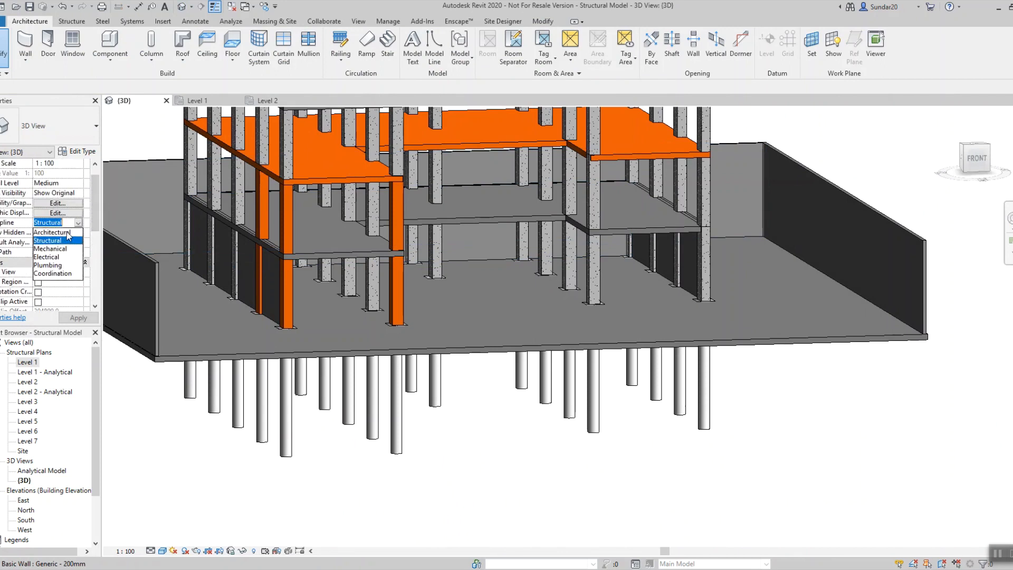
pyautogui.click(53, 273)
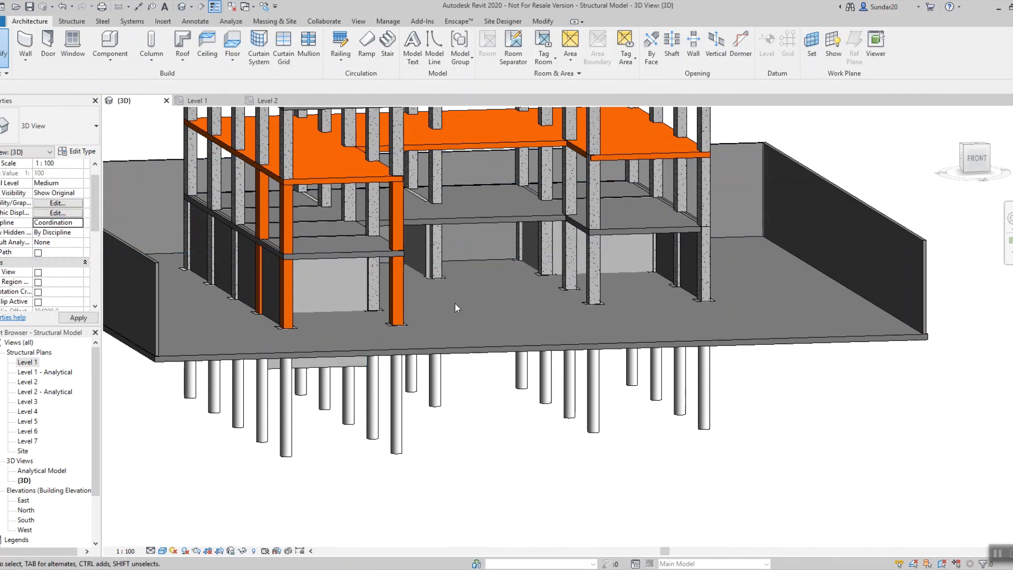
pyautogui.keyDown('shift'); pyautogui.moveTo(455, 303); pyautogui.dragTo(527, 353, button='middle'); pyautogui.keyUp('shift')
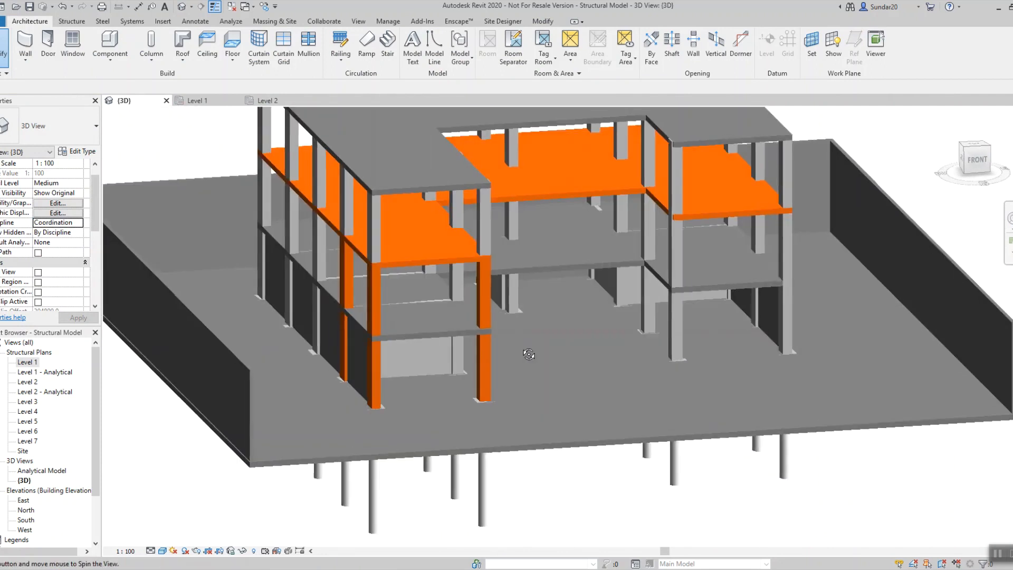
pyautogui.scroll(3, 483, 388)
# - Create a new schedule for the Walls category in the New Construction phase
pyautogui.click(358, 21)
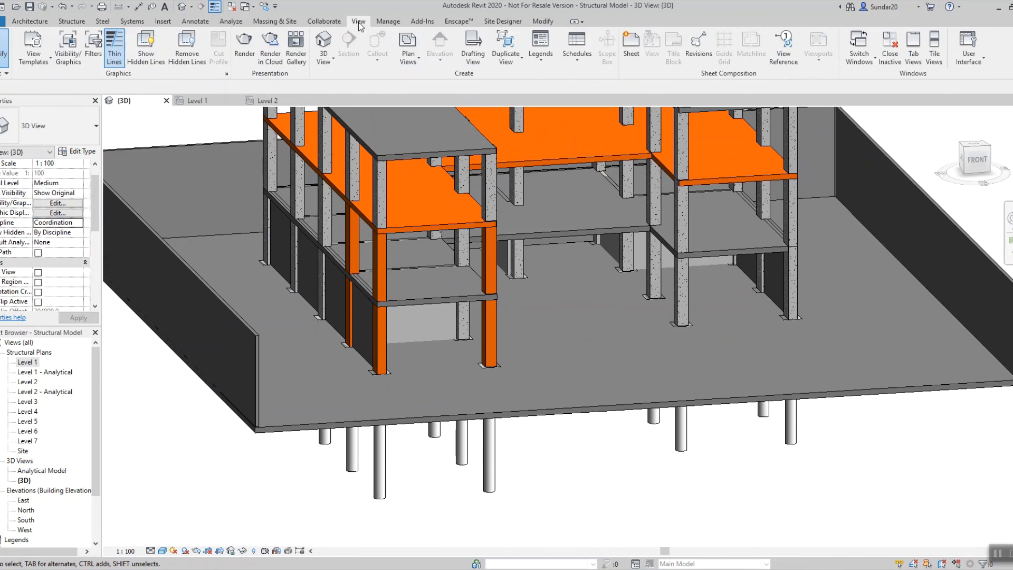
pyautogui.click(565, 43)
pyautogui.click(582, 83)
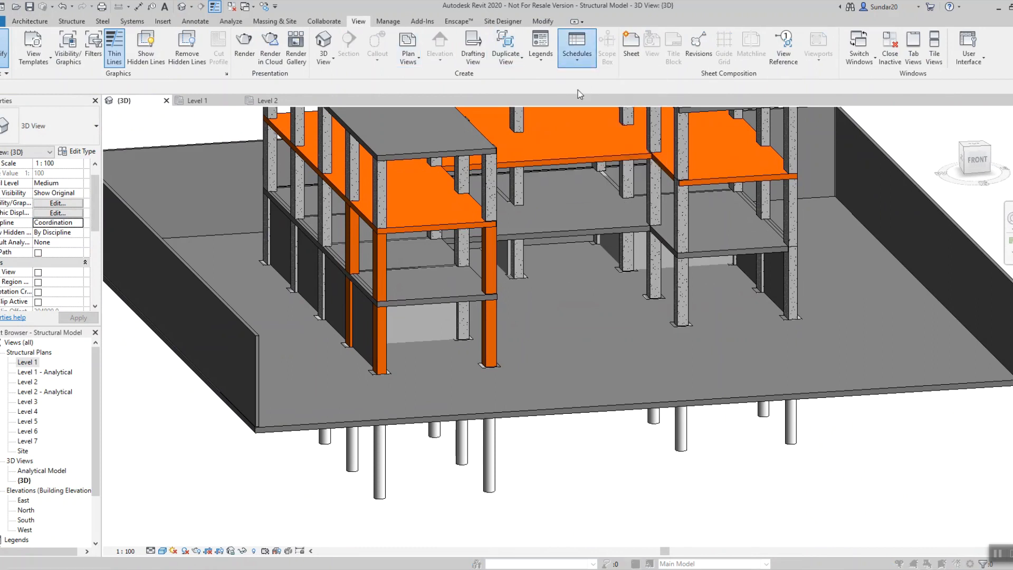
pyautogui.scroll(-8, 185, 254)
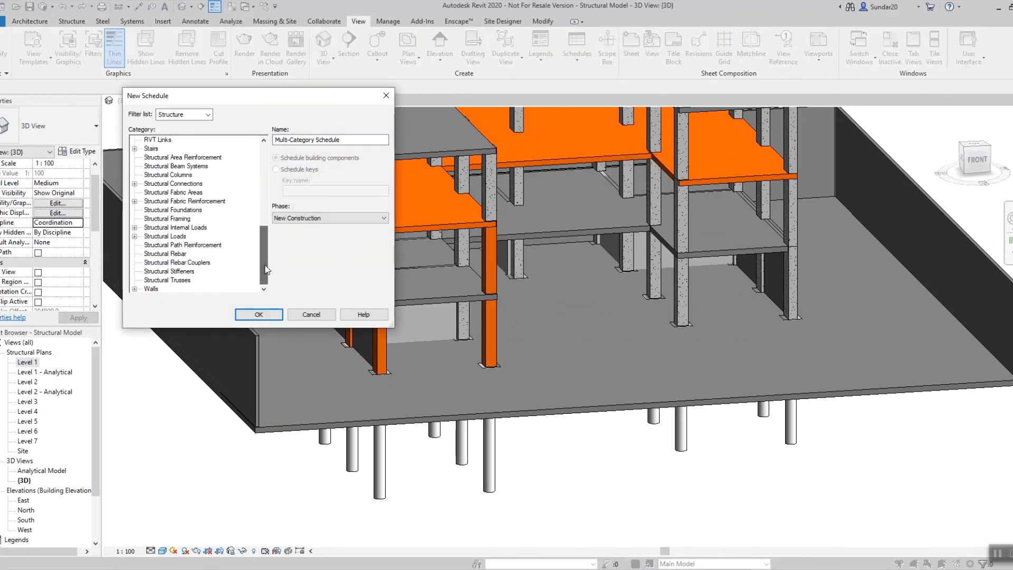
pyautogui.click(152, 289)
pyautogui.click(258, 314)
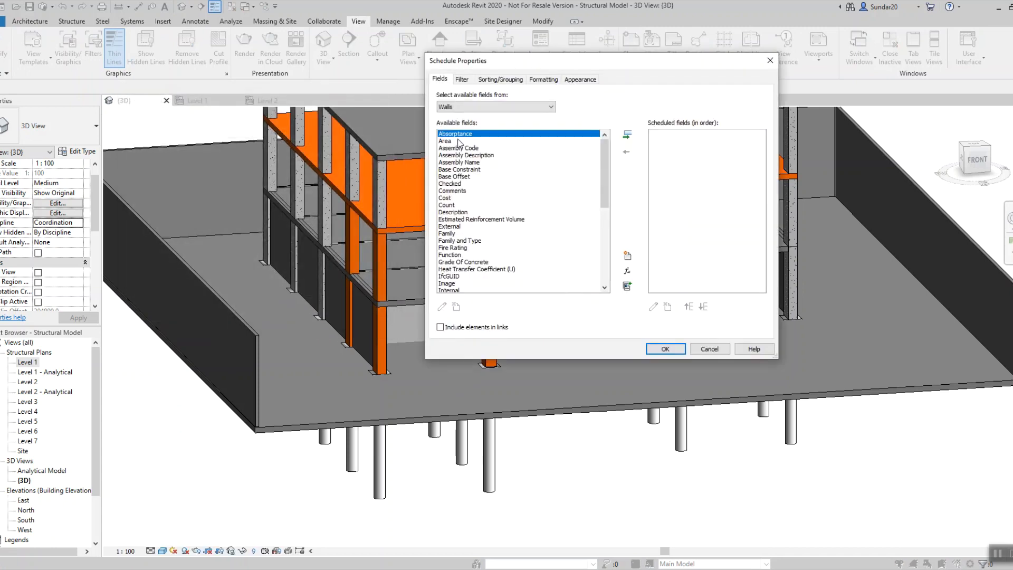
# - Add the Area, Type, Volume, Width, External and Internal fields to the wall schedule
pyautogui.doubleClick(457, 141)
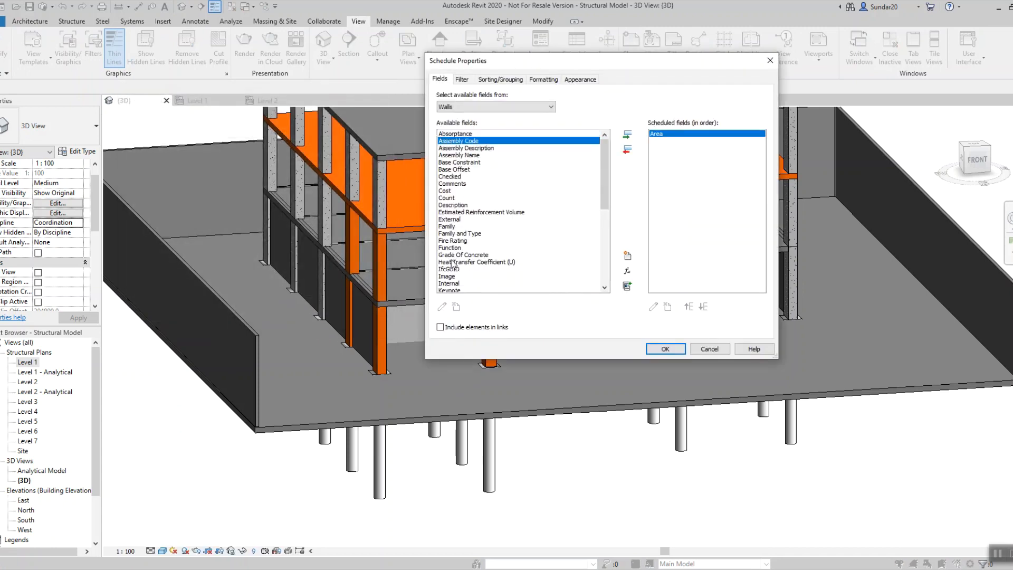
pyautogui.scroll(-6, 610, 206)
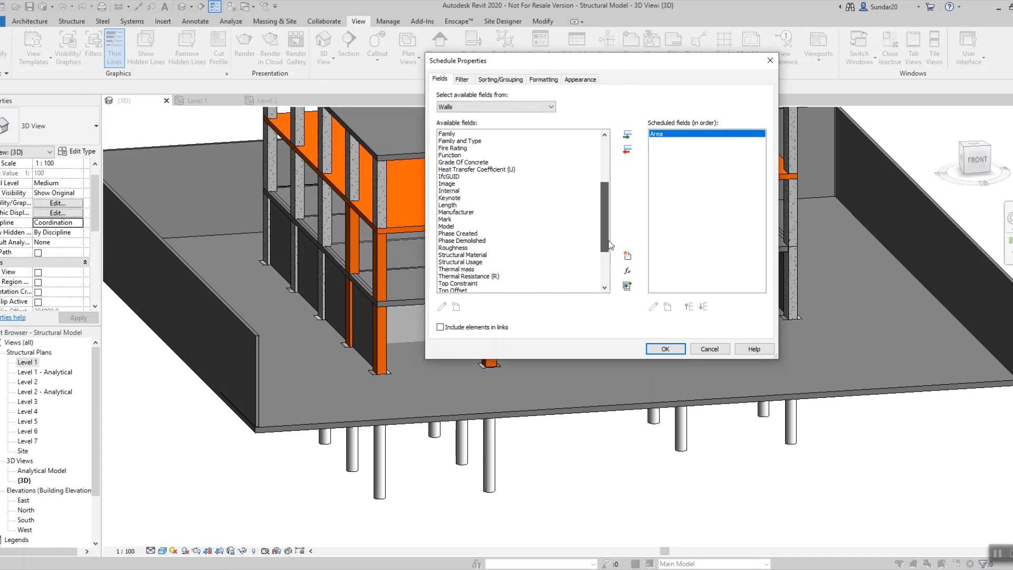
pyautogui.doubleClick(450, 263)
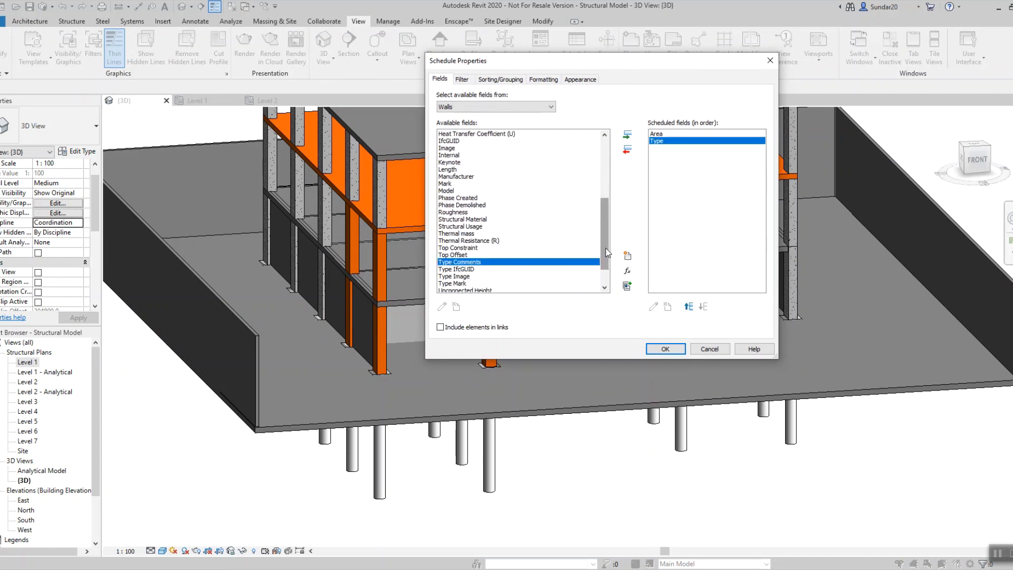
pyautogui.scroll(-2, 458, 285)
pyautogui.doubleClick(446, 277)
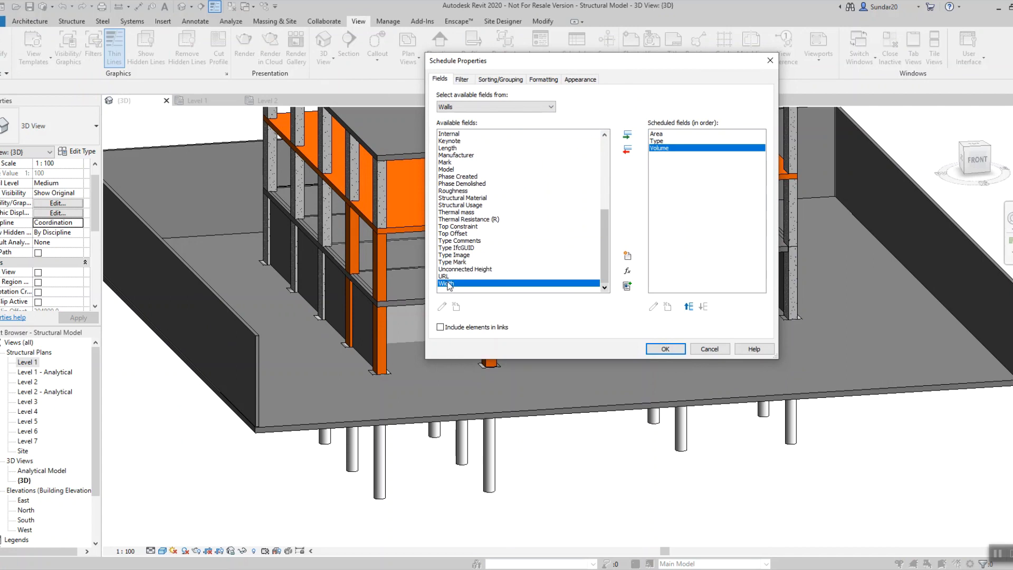
pyautogui.doubleClick(448, 285)
pyautogui.moveTo(599, 261); pyautogui.dragTo(604, 208)
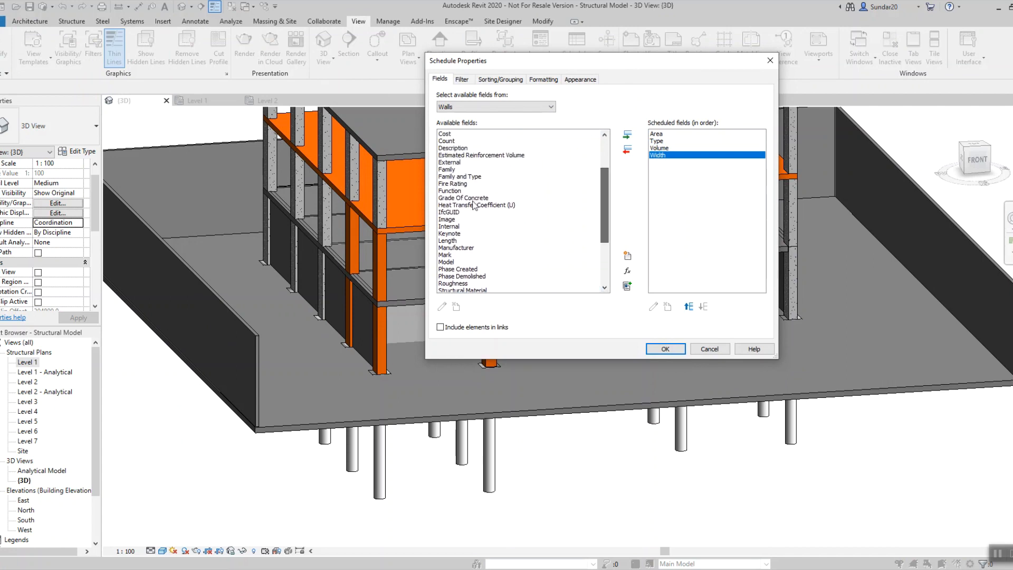
pyautogui.doubleClick(447, 162)
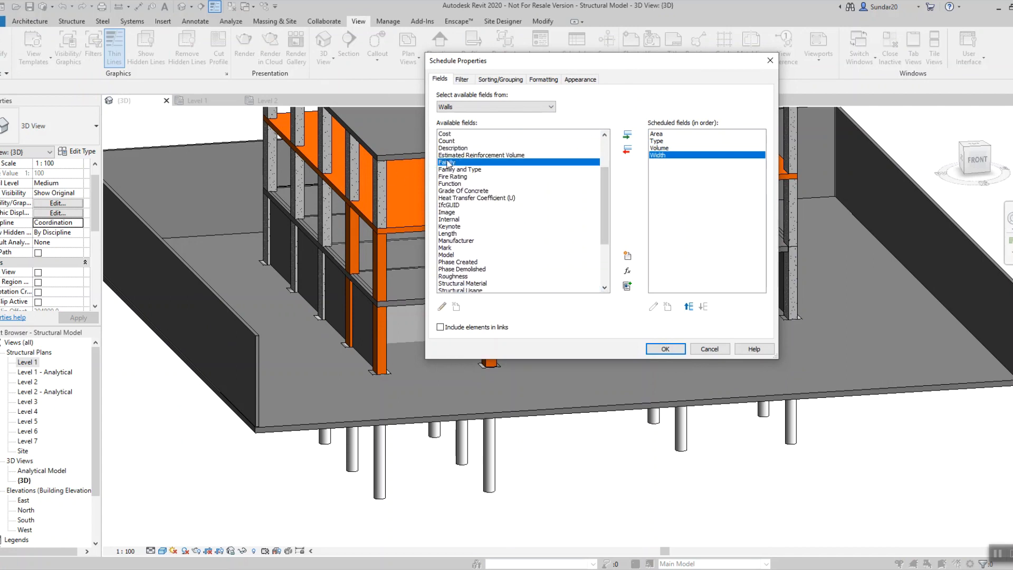
pyautogui.doubleClick(453, 219)
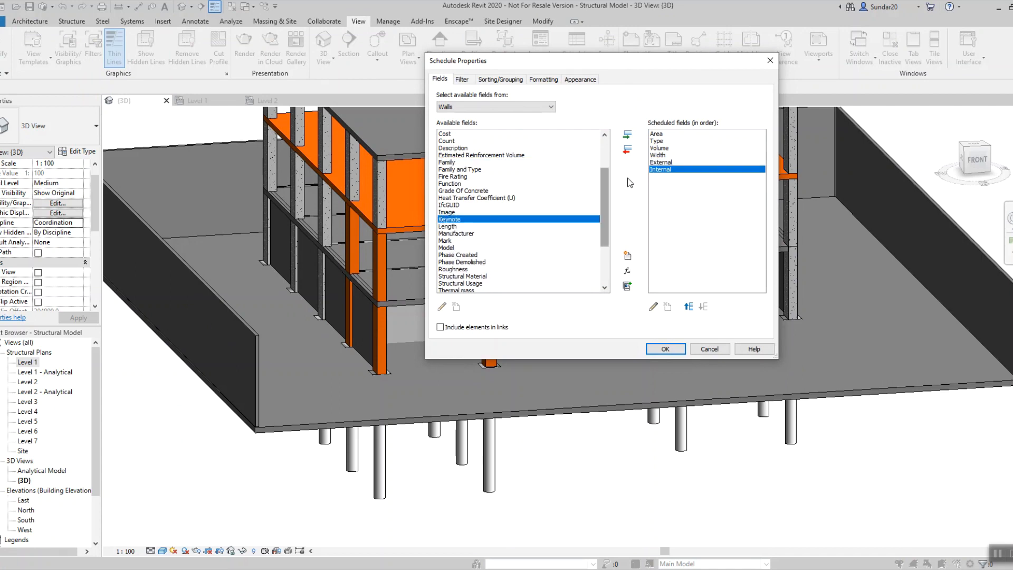
# - Reorder the scheduled fields so Type comes first and Width second, and generate the wall schedule
pyautogui.click(662, 148)
pyautogui.click(661, 141)
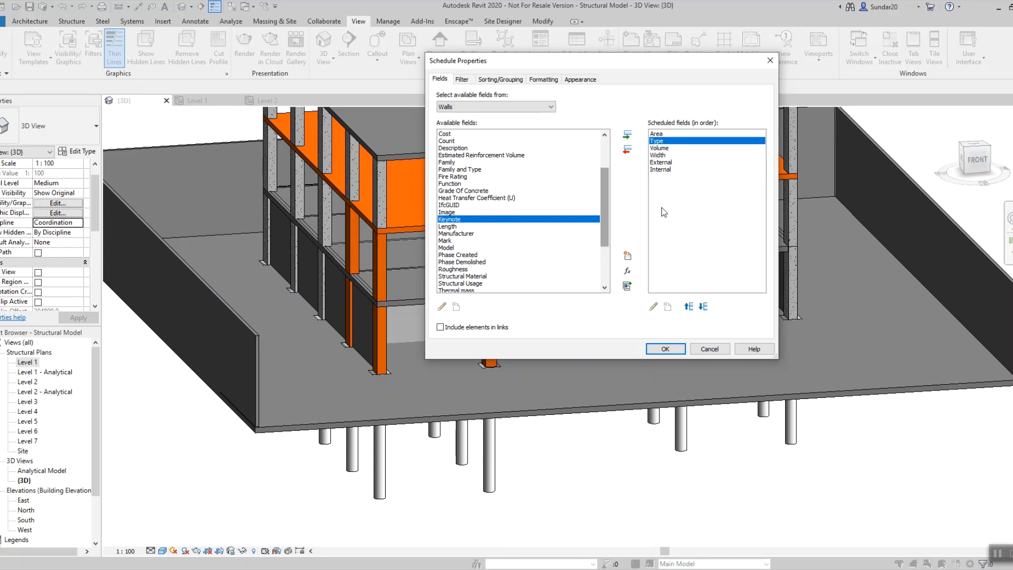
pyautogui.click(689, 308)
pyautogui.click(663, 148)
pyautogui.click(663, 155)
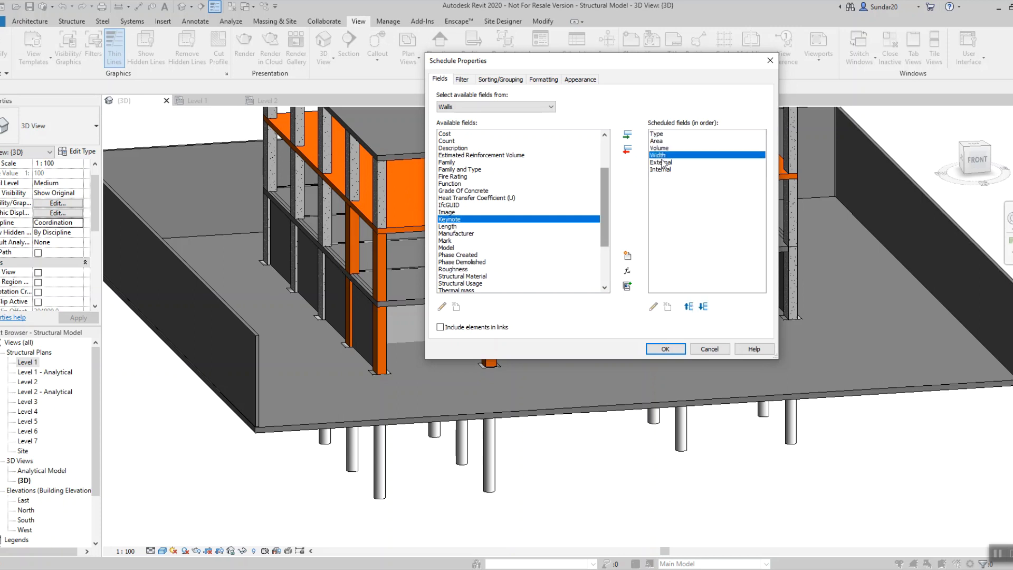
pyautogui.click(689, 306)
pyautogui.click(691, 307)
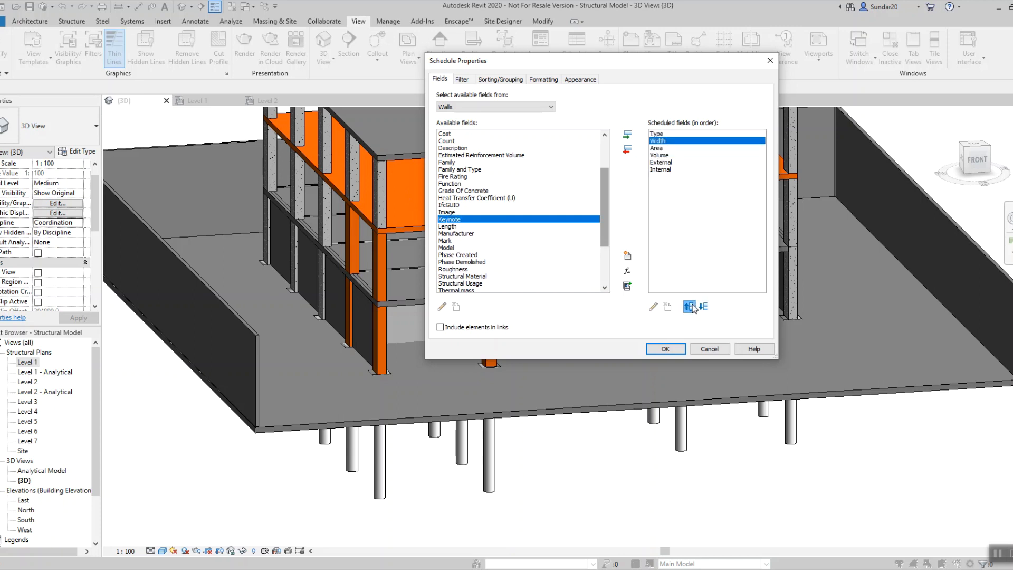
pyautogui.click(668, 348)
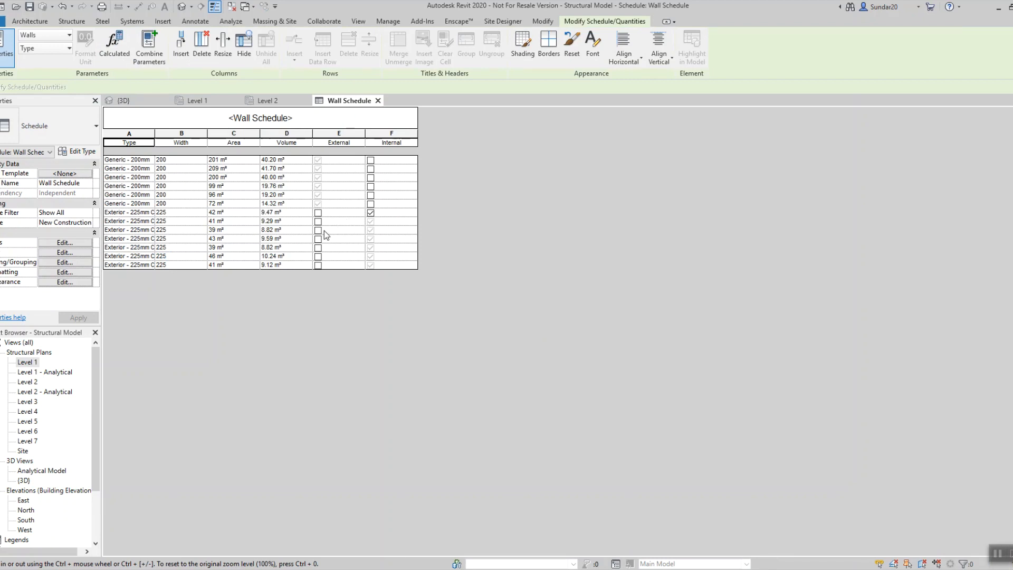
# - Set Internal to yes for the six undefined Exterior - 225mm Concrete walls in the schedule
pyautogui.click(376, 222)
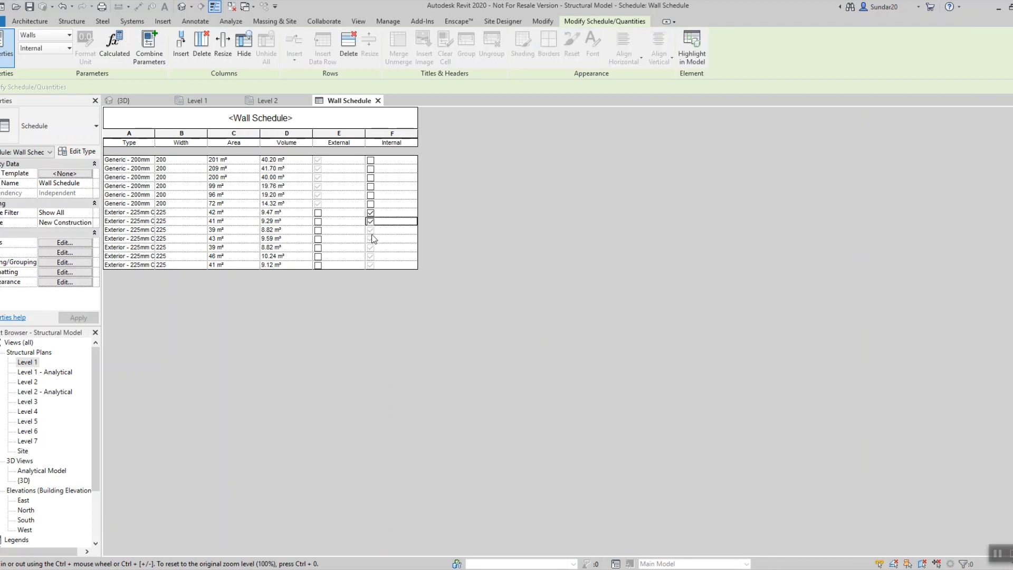
pyautogui.click(371, 230)
pyautogui.click(371, 239)
pyautogui.click(371, 247)
pyautogui.click(371, 256)
pyautogui.click(371, 265)
# - Set External to yes for the 72 m² and 96 m² Generic - 200mm walls
pyautogui.click(318, 204)
pyautogui.click(318, 196)
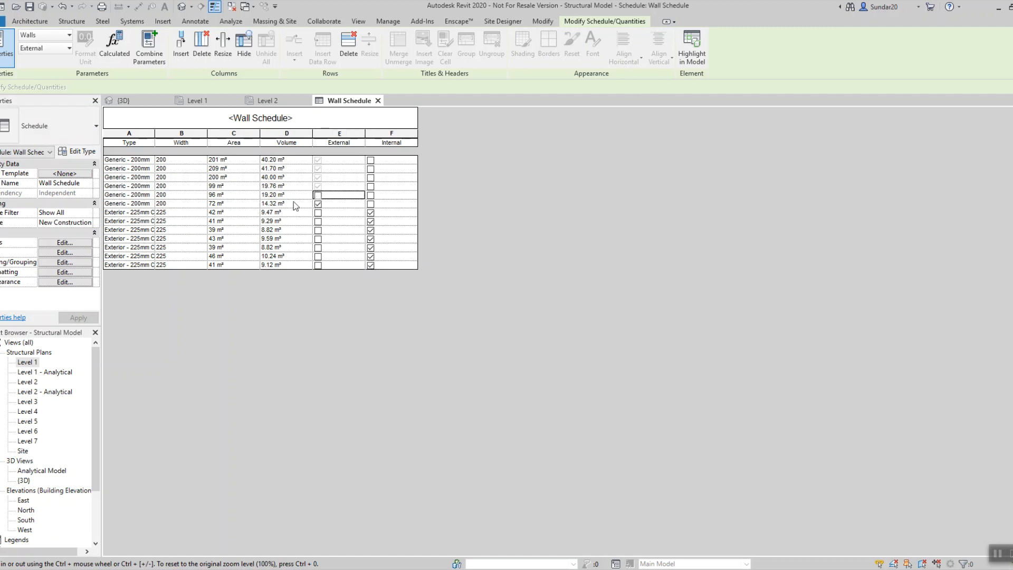
pyautogui.click(317, 195)
# - Sort the schedule by Type with header and a title, count and totals footer, then by External with header
pyautogui.click(66, 241)
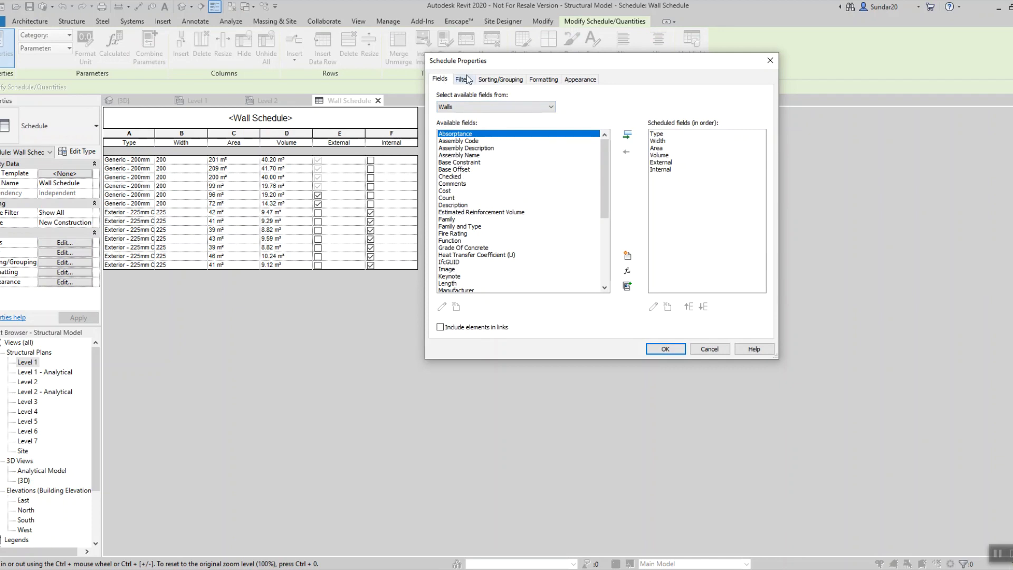
pyautogui.click(495, 78)
pyautogui.click(516, 98)
pyautogui.click(512, 115)
pyautogui.click(464, 112)
pyautogui.click(500, 111)
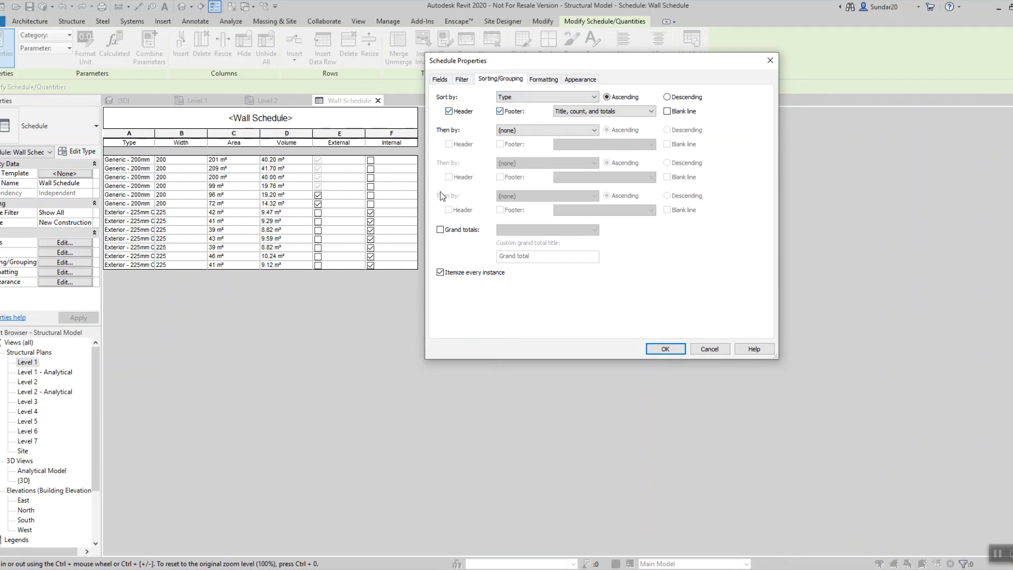
pyautogui.click(511, 130)
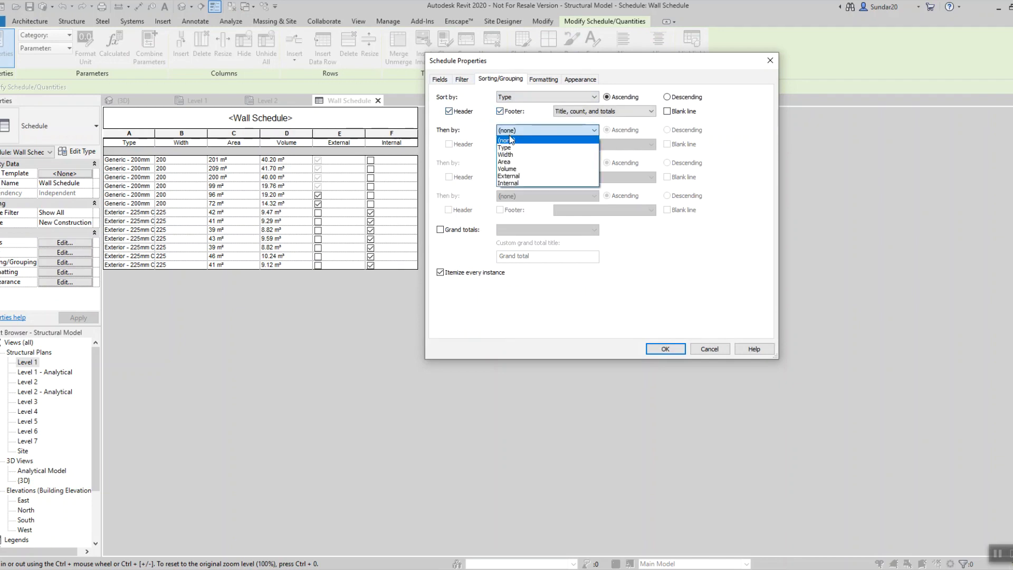
pyautogui.click(510, 176)
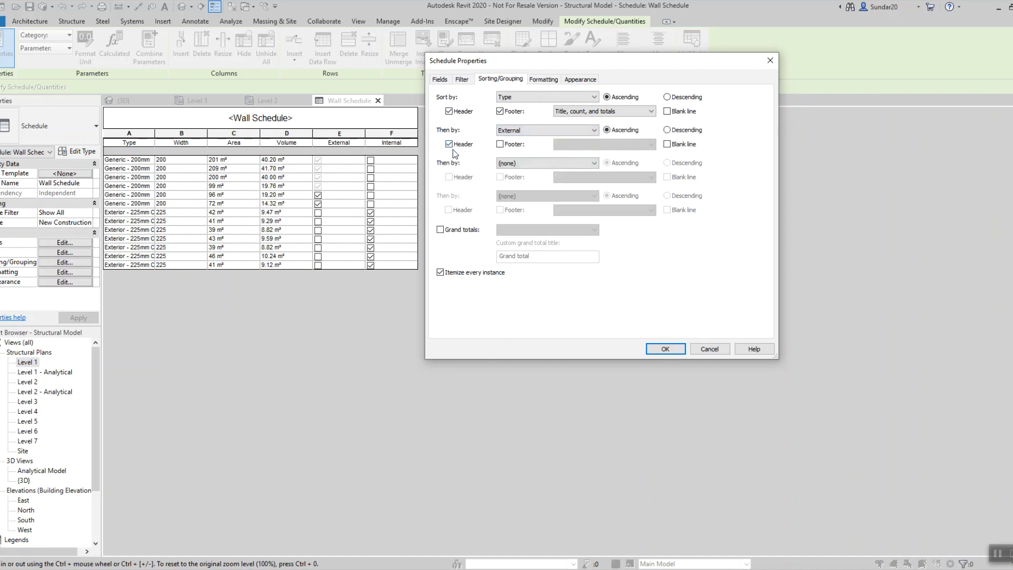
pyautogui.click(654, 350)
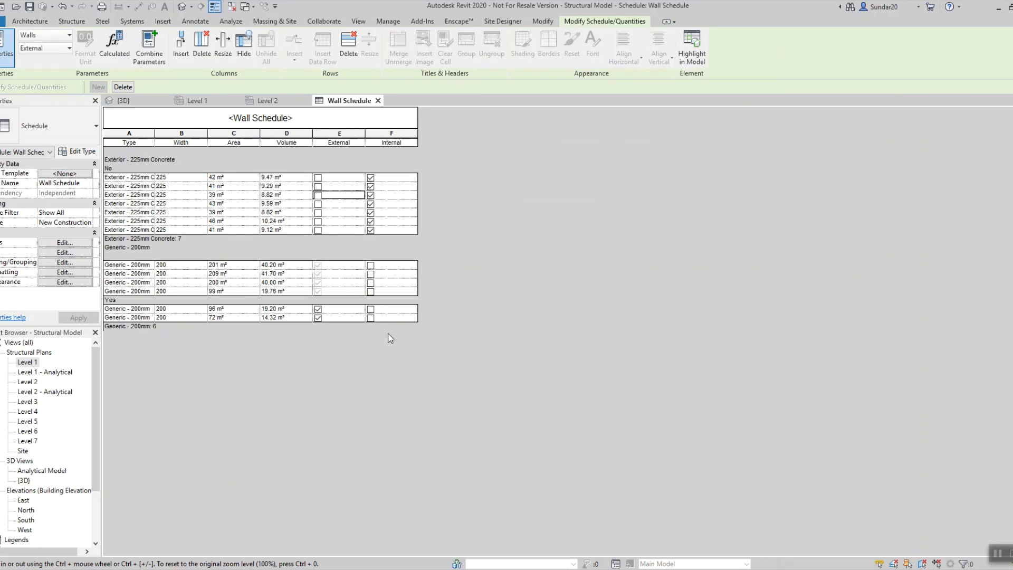
# - Set External to yes for the remaining Generic - 200mm walls so they all group under Yes
pyautogui.click(318, 291)
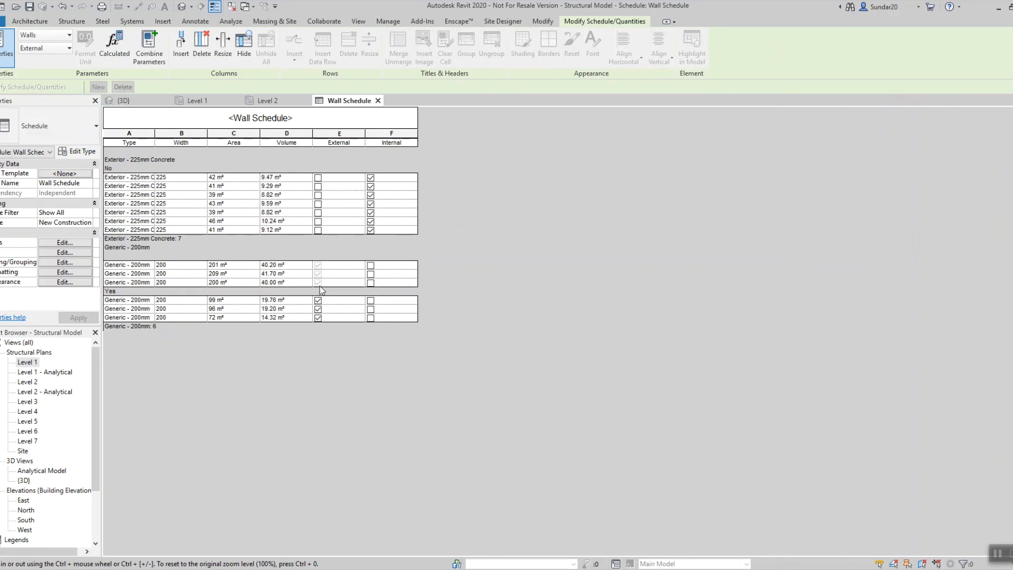
pyautogui.click(318, 283)
pyautogui.click(319, 275)
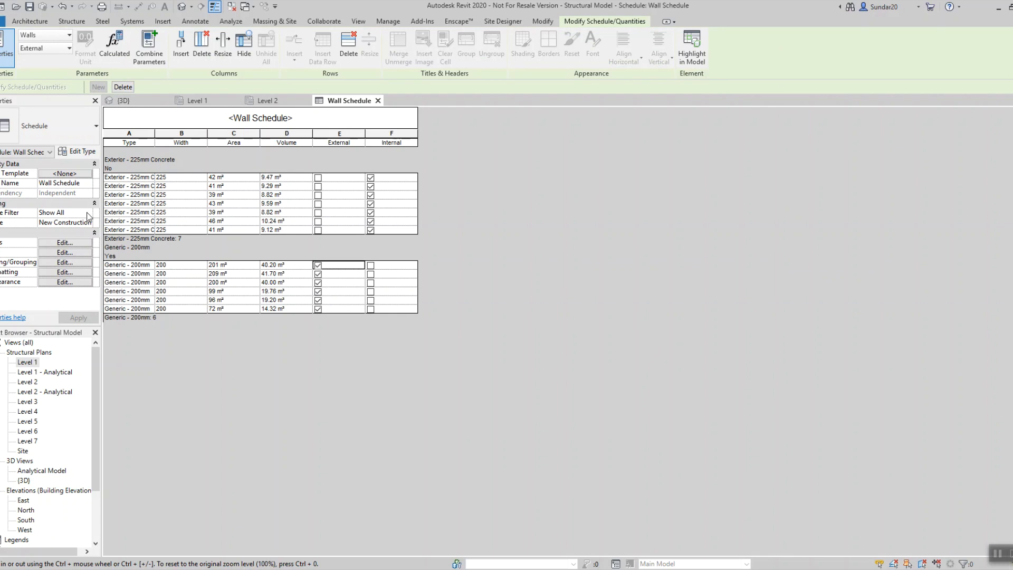
# - Add Internal as the third ascending sort level of the schedule, keeping Type as the first level
pyautogui.click(65, 263)
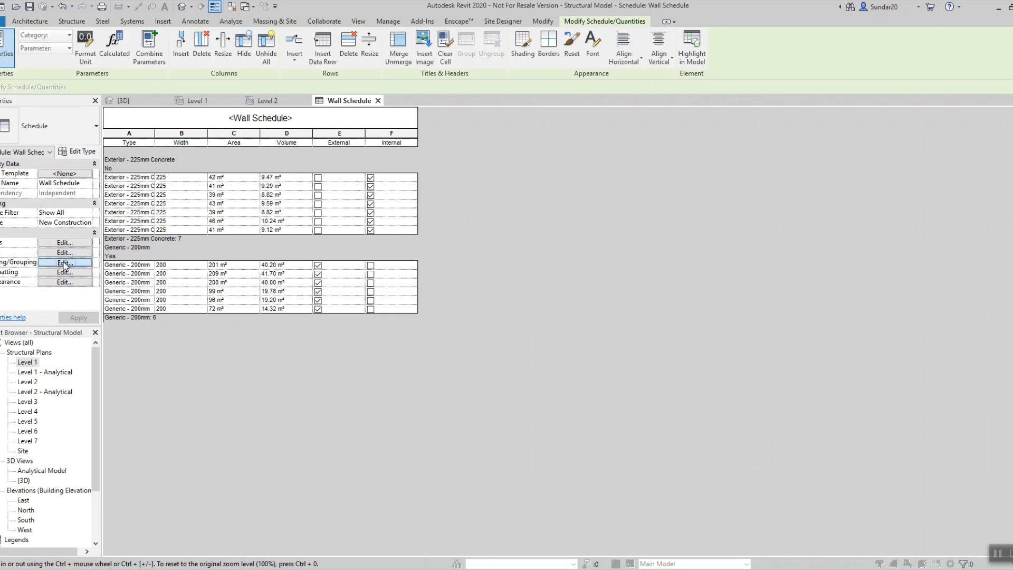
pyautogui.click(543, 163)
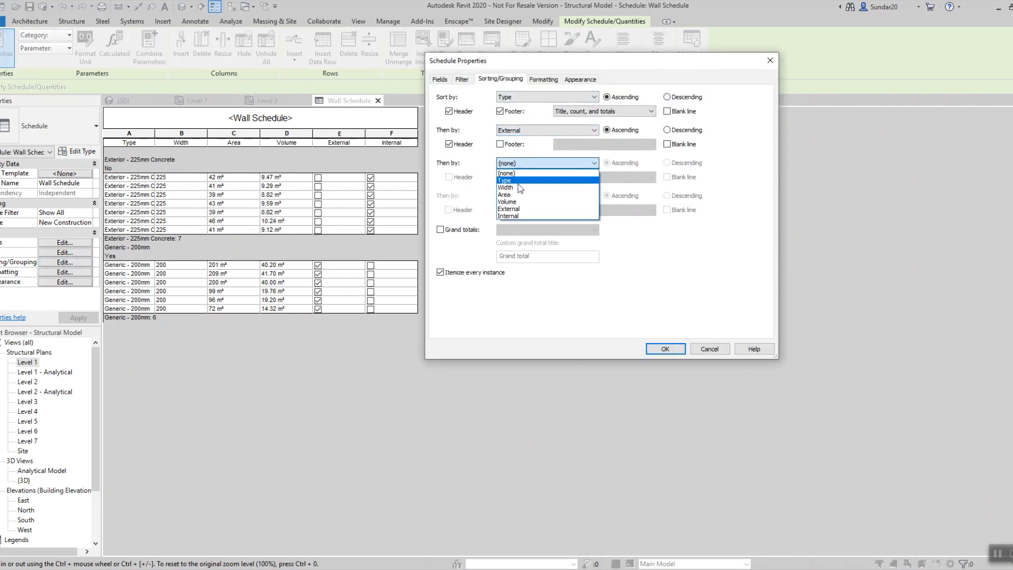
pyautogui.click(512, 216)
pyautogui.click(518, 100)
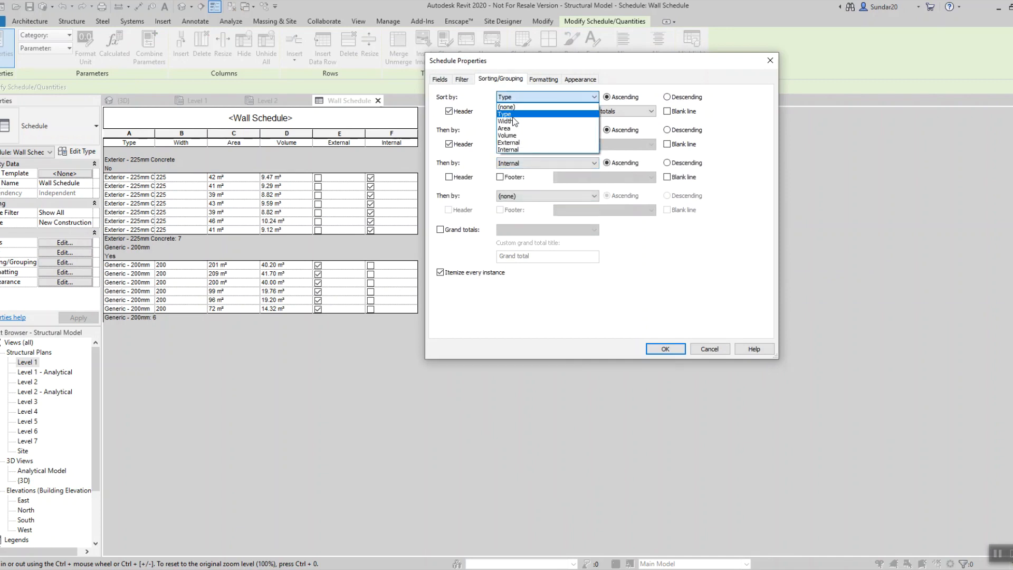
pyautogui.click(635, 243)
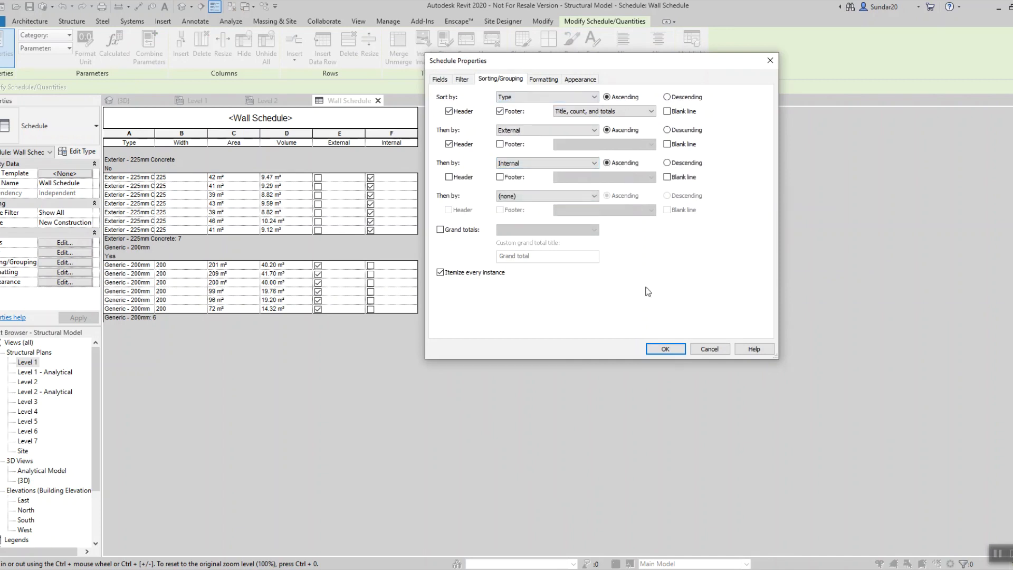
pyautogui.click(656, 355)
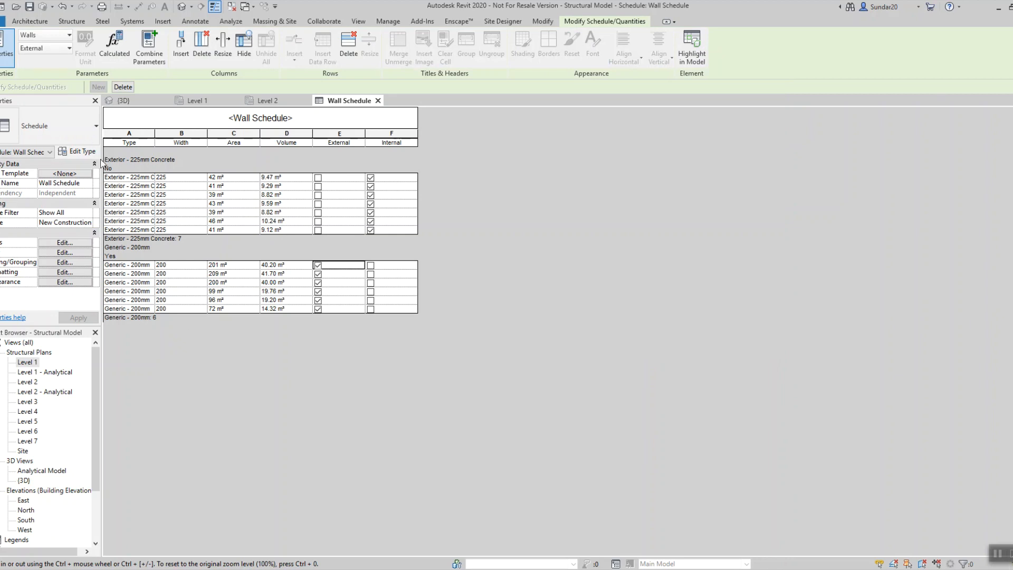
# - Close the wall schedule and inspect the walls of the structural model from the front in 3D
pyautogui.click(378, 101)
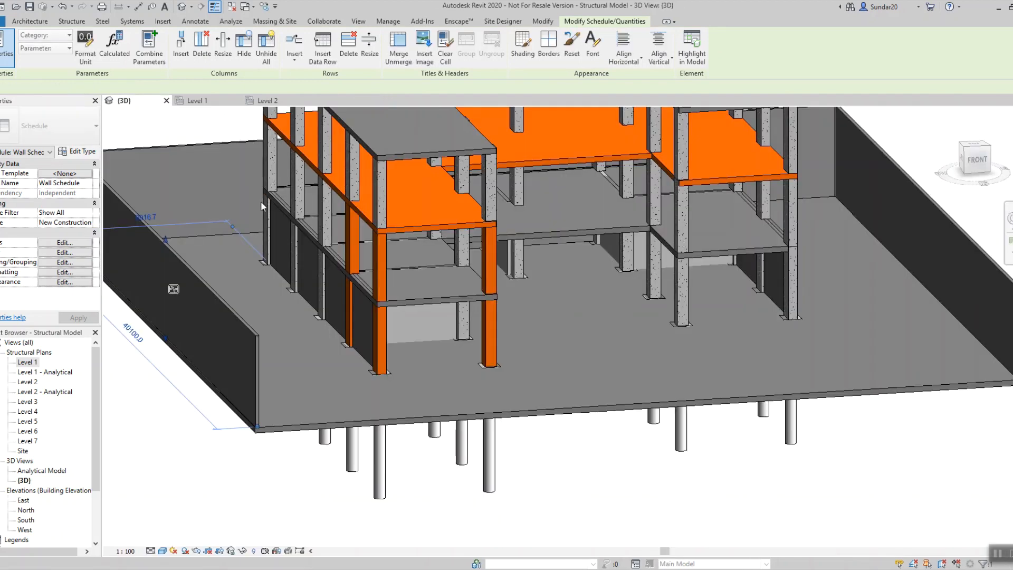
pyautogui.moveTo(260, 267); pyautogui.dragTo(429, 311, button='middle')
pyautogui.press('Escape')
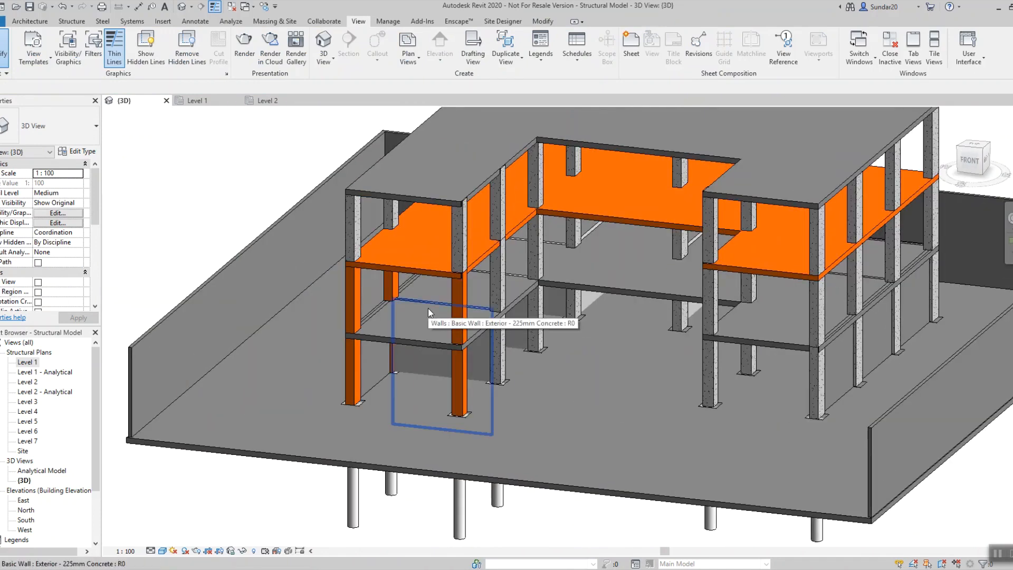
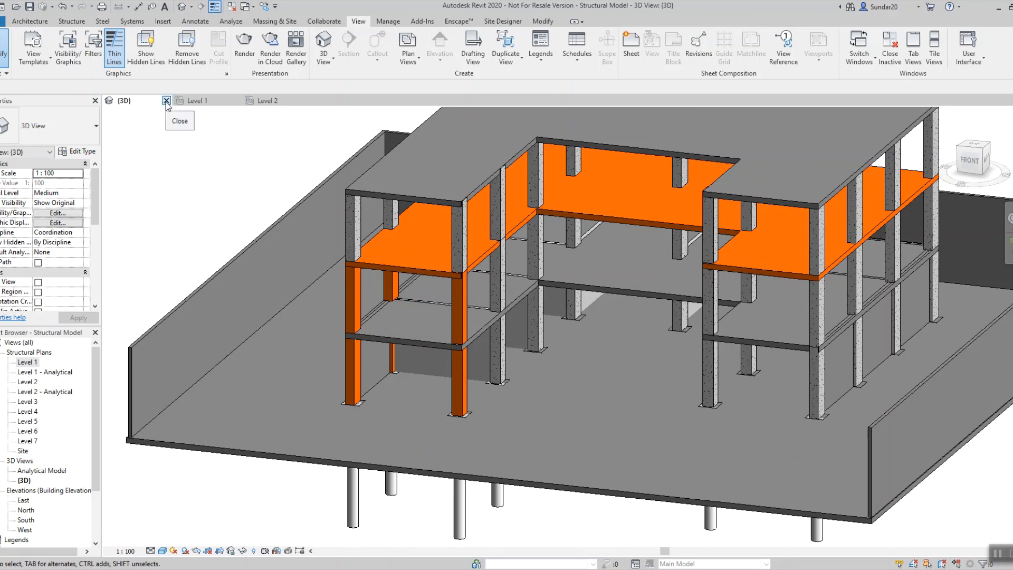
# - Close the 3D, Level 1 and Level 2 views and save the changes to the structural model
pyautogui.click(166, 100)
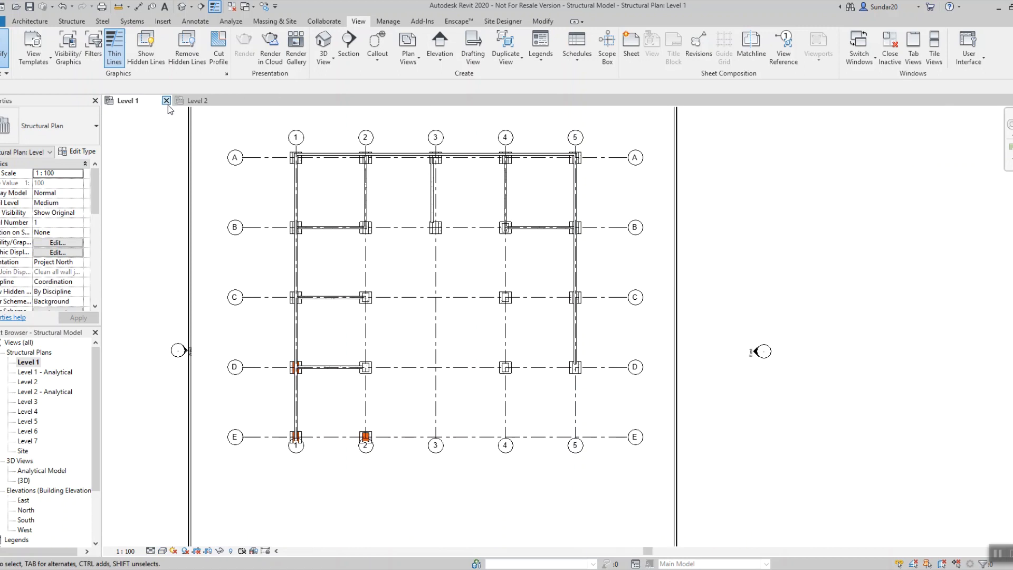
pyautogui.click(166, 100)
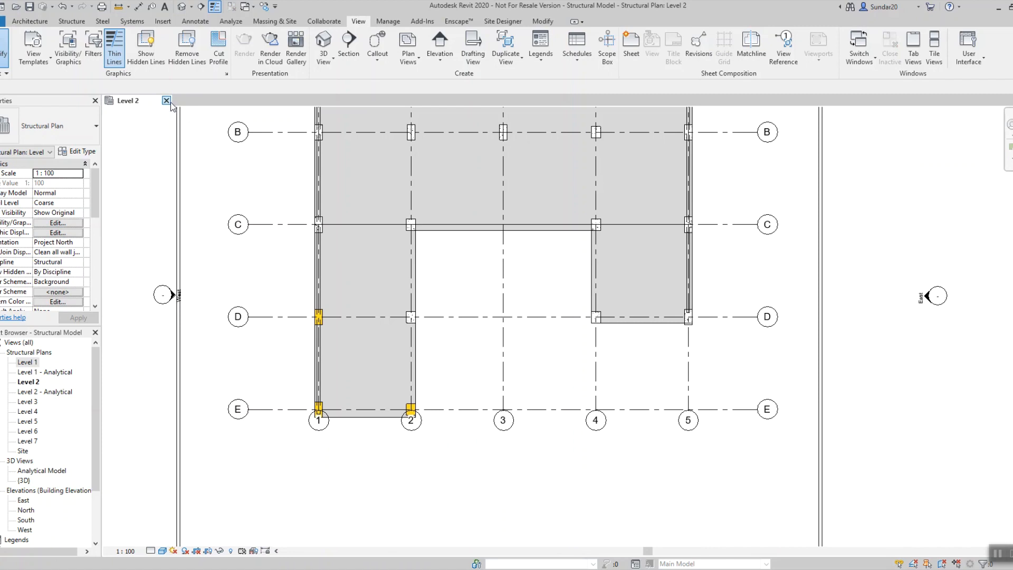
pyautogui.click(168, 102)
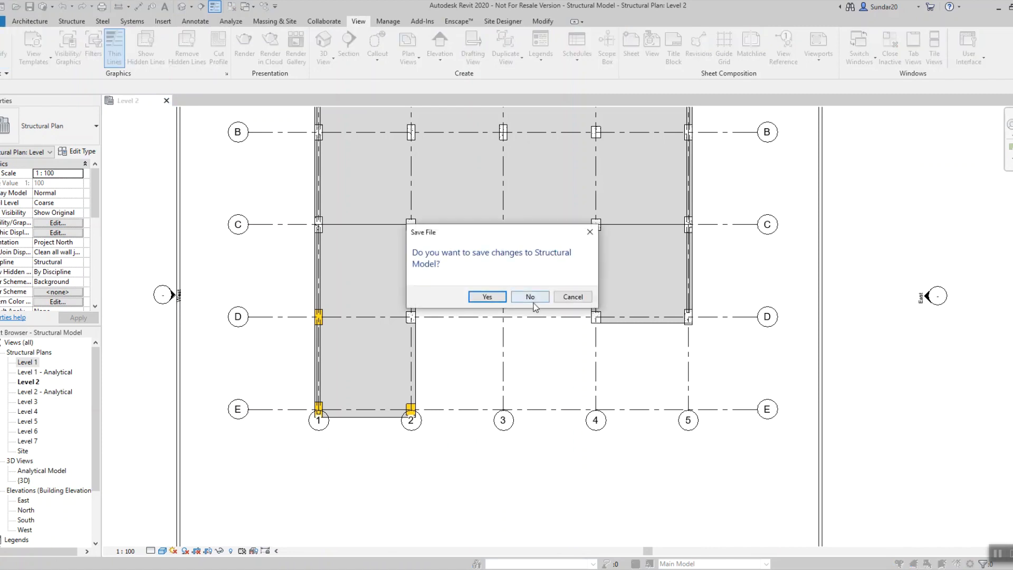
pyautogui.click(488, 296)
# - Open the Residential_Sample_Project model and lower the top of its 3D section box below the roof to expose the rooms
pyautogui.click(479, 340)
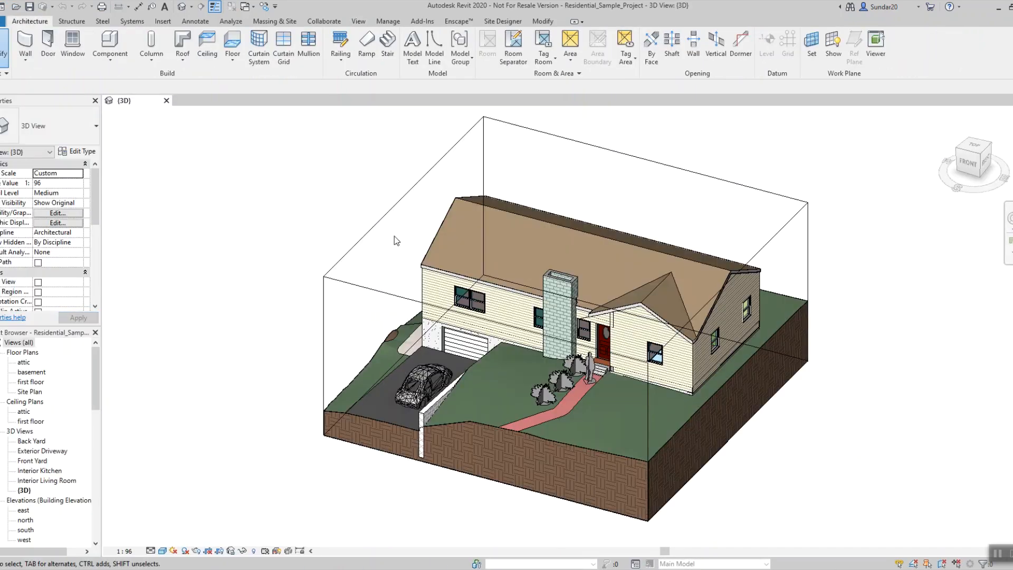
pyautogui.keyDown('shift'); pyautogui.moveTo(303, 294); pyautogui.dragTo(449, 300, button='middle'); pyautogui.keyUp('shift')
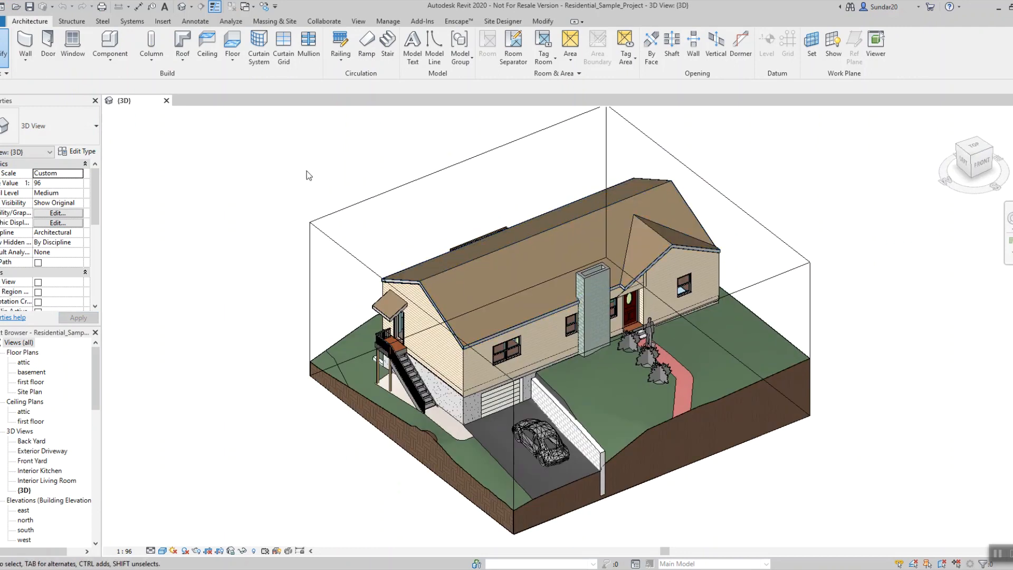
pyautogui.click(405, 191)
pyautogui.moveTo(562, 273); pyautogui.dragTo(561, 301)
pyautogui.scroll(4, 508, 328)
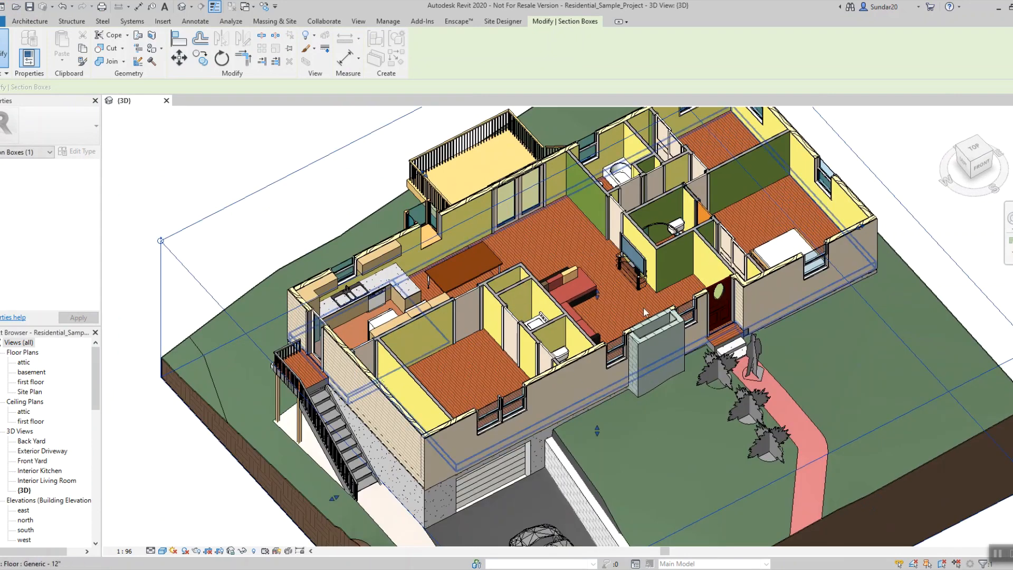
pyautogui.click(274, 147)
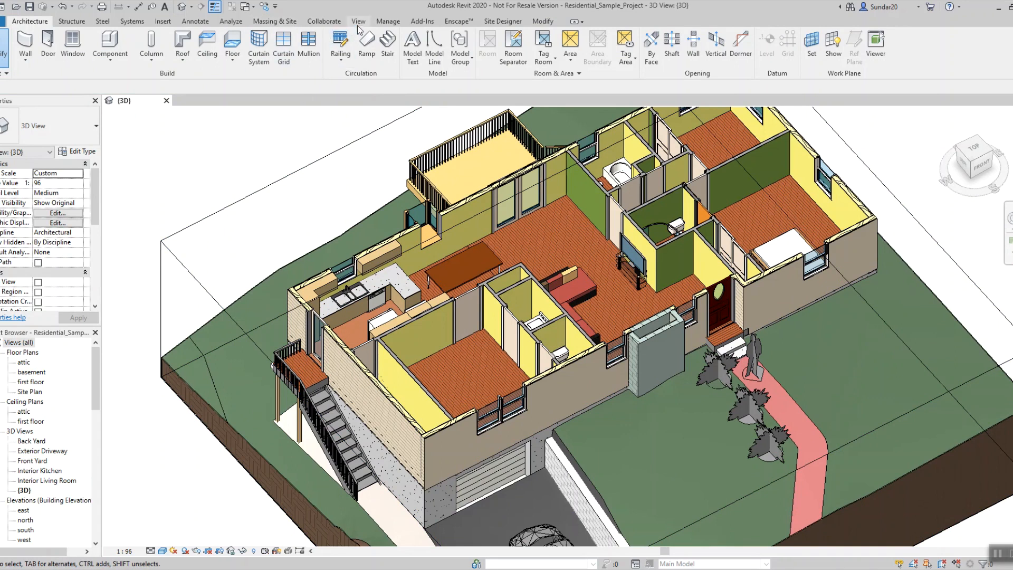
# - Review the project parameters and the Shared group in the shared parameter file
pyautogui.click(388, 21)
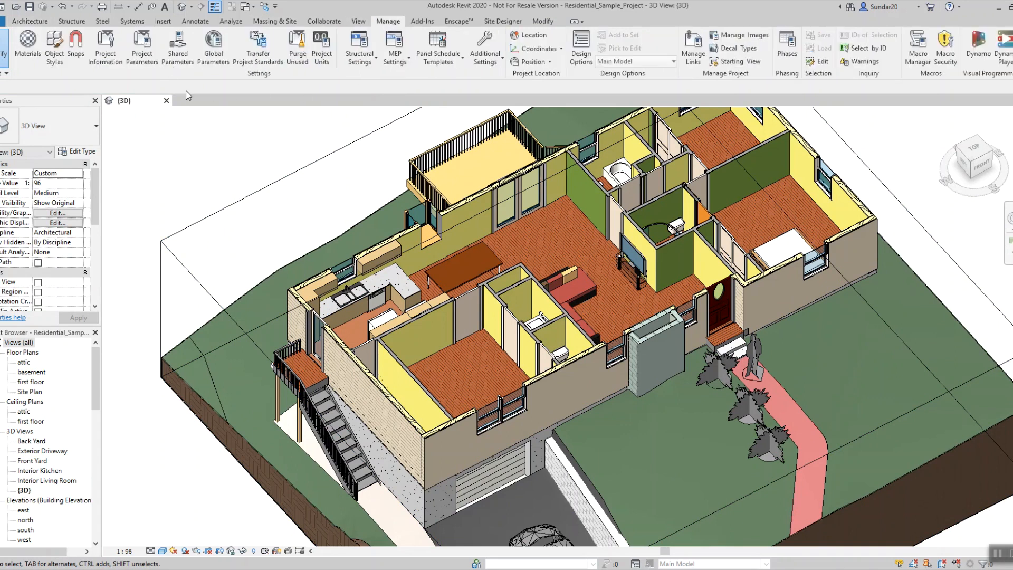
pyautogui.click(143, 55)
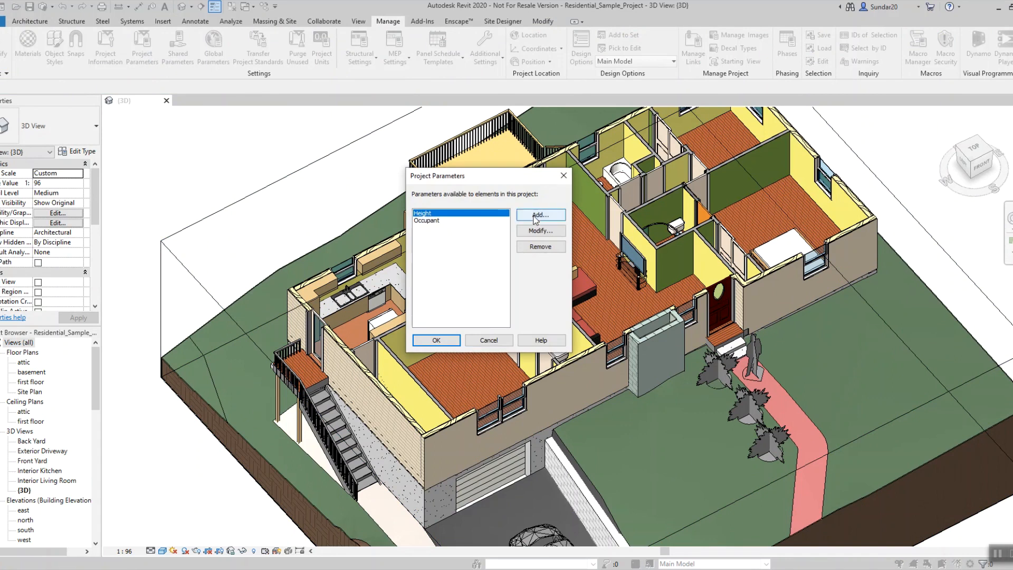
pyautogui.click(563, 177)
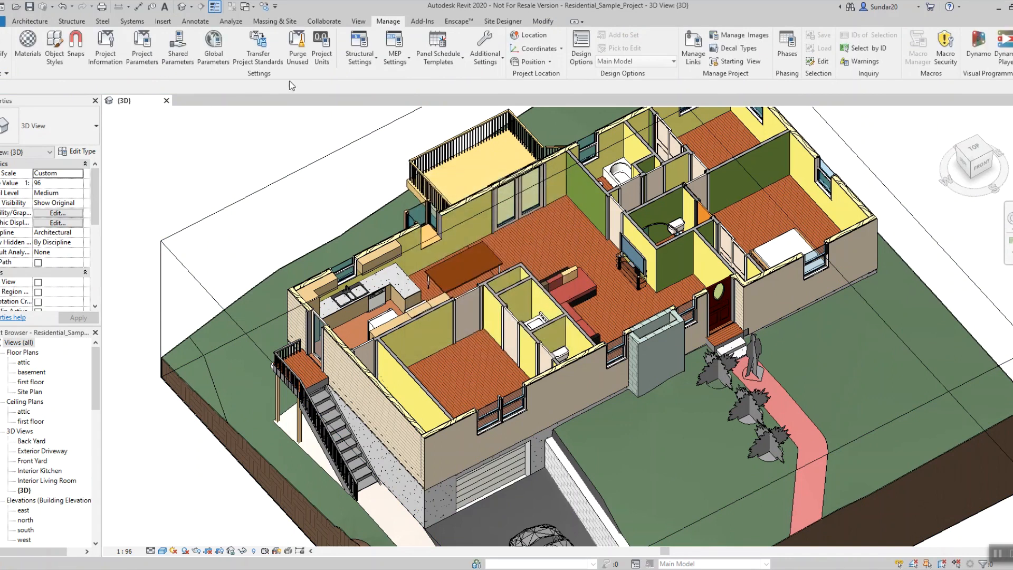
pyautogui.click(177, 50)
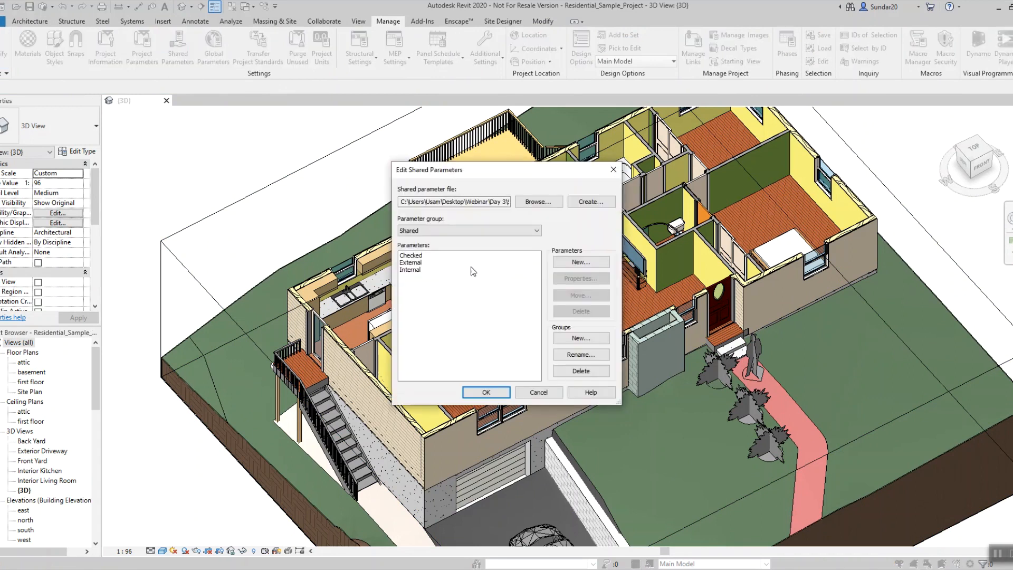
pyautogui.click(417, 256)
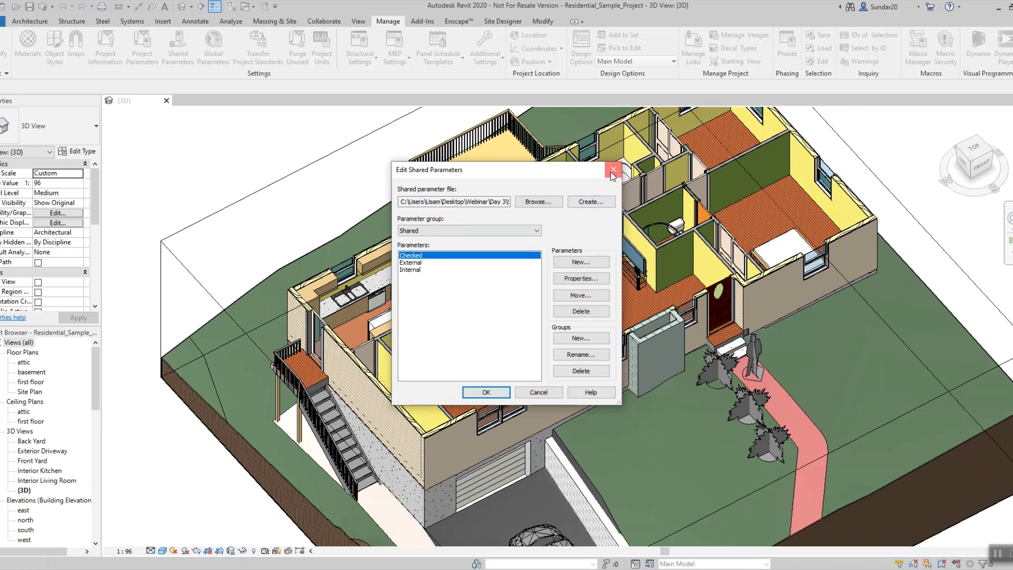
pyautogui.click(613, 170)
# - Add the shared parameter External as an instance project parameter for the Walls category, grouped under Other
pyautogui.click(142, 55)
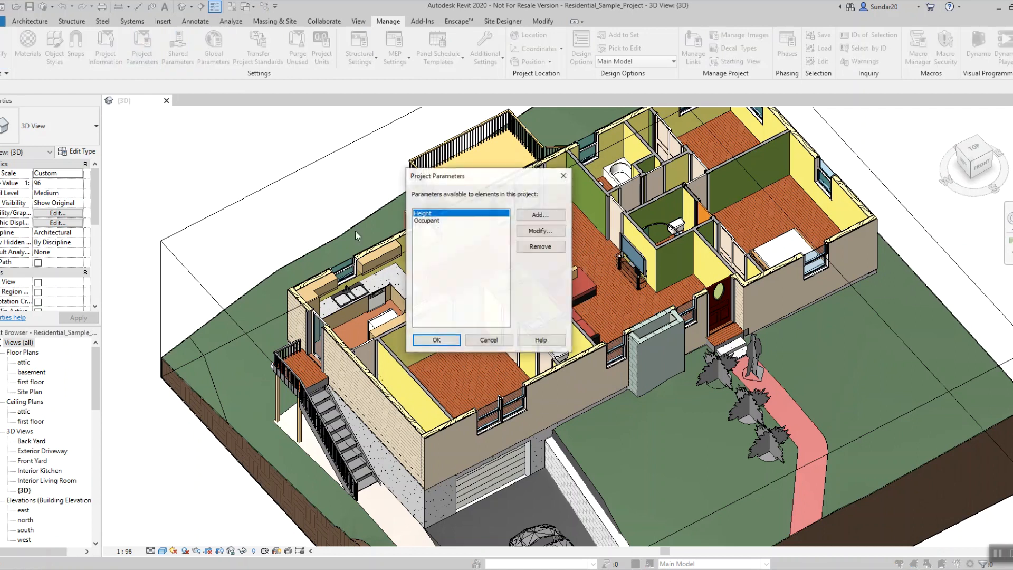
pyautogui.click(540, 215)
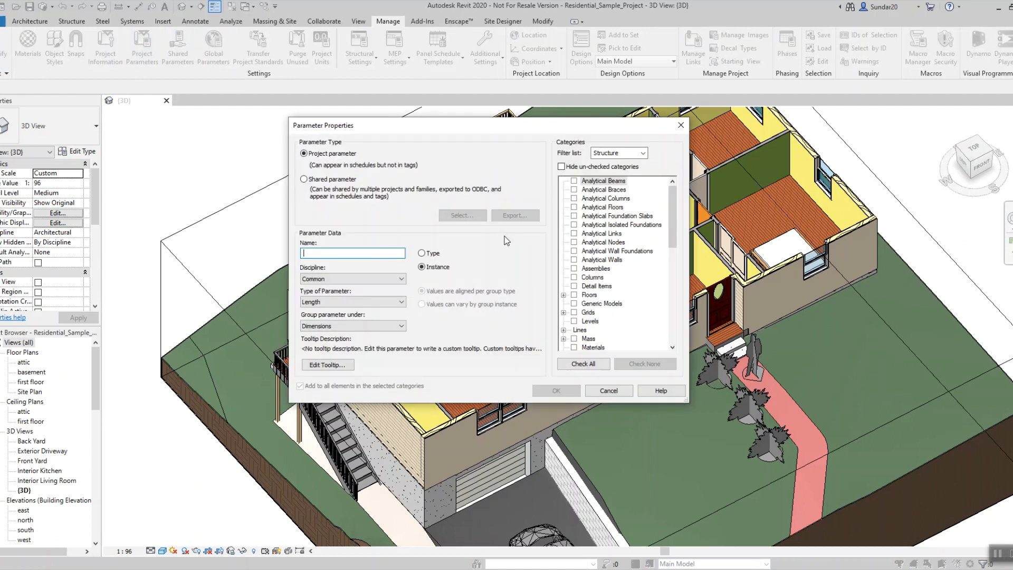
pyautogui.click(304, 178)
pyautogui.click(462, 215)
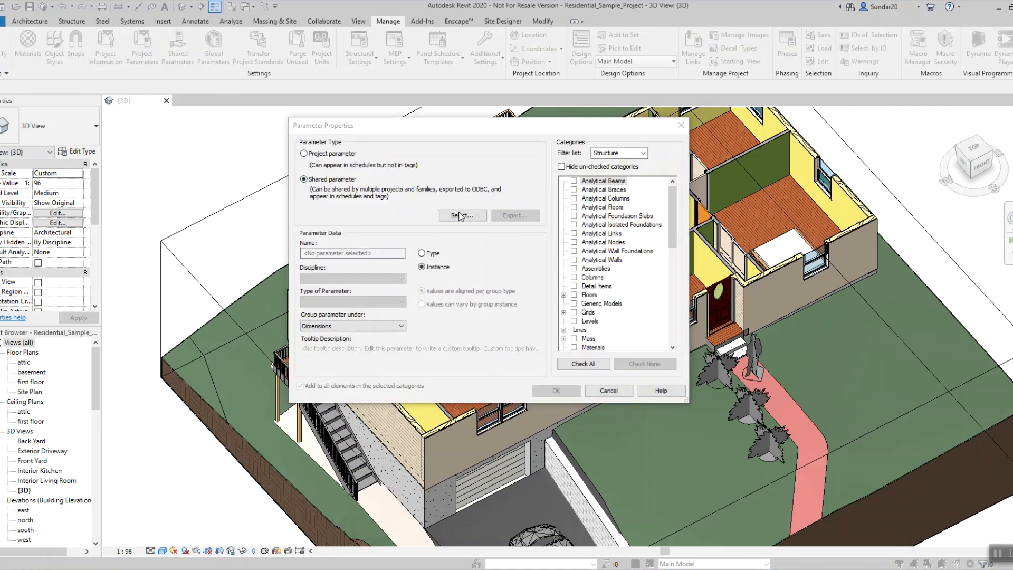
pyautogui.click(412, 238)
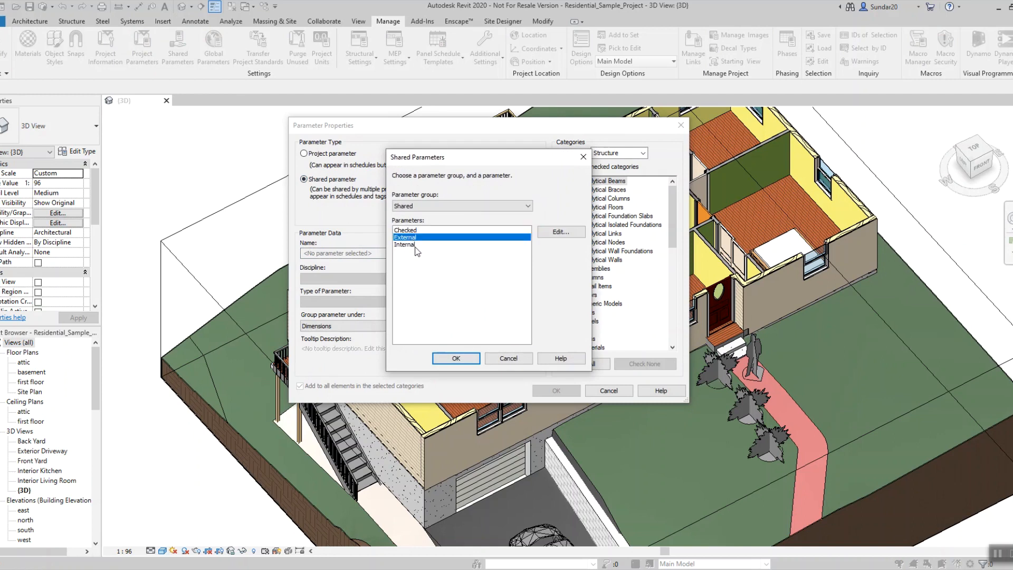
pyautogui.click(456, 358)
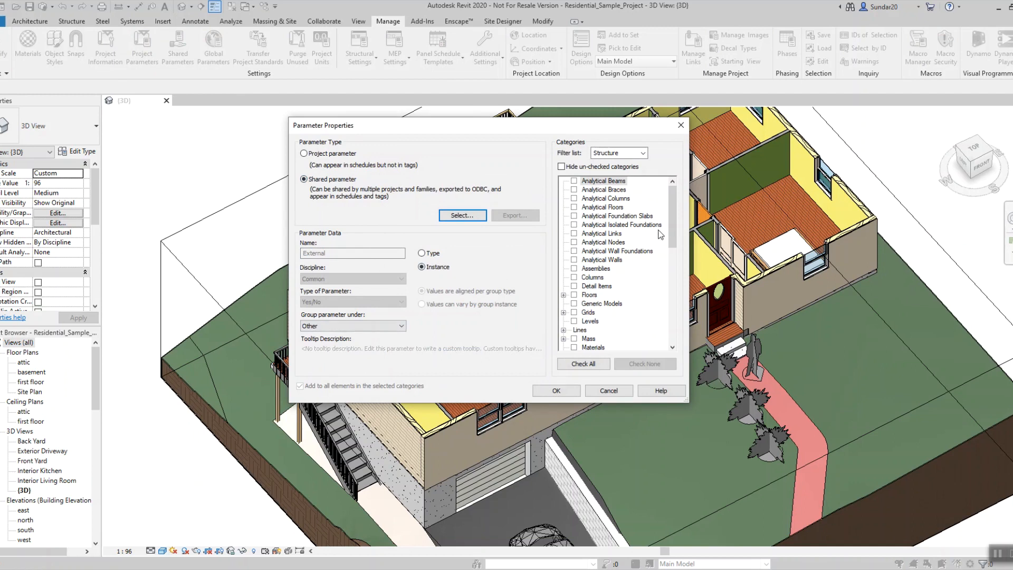
pyautogui.moveTo(673, 213); pyautogui.dragTo(672, 317)
pyautogui.click(574, 339)
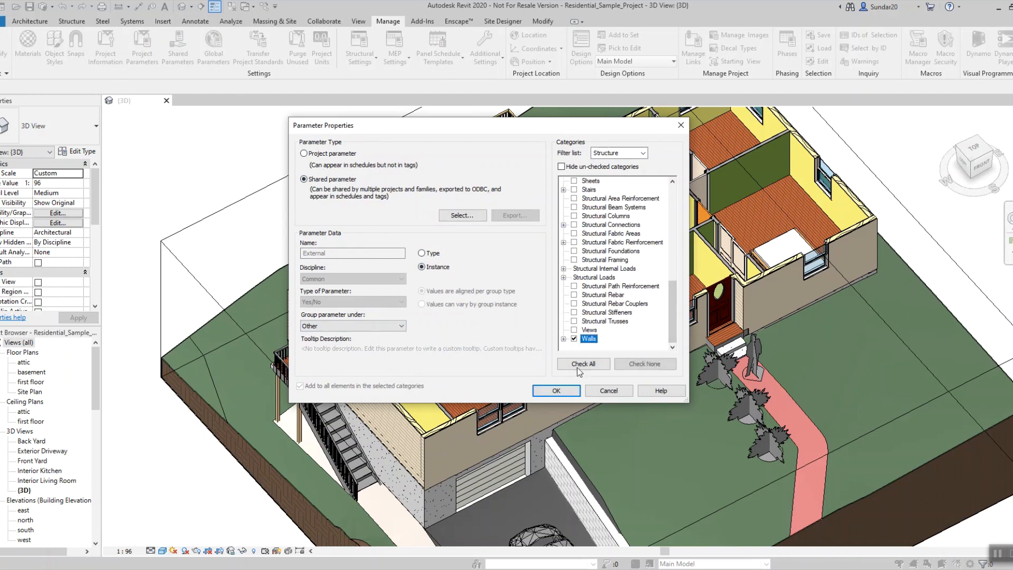
pyautogui.click(564, 391)
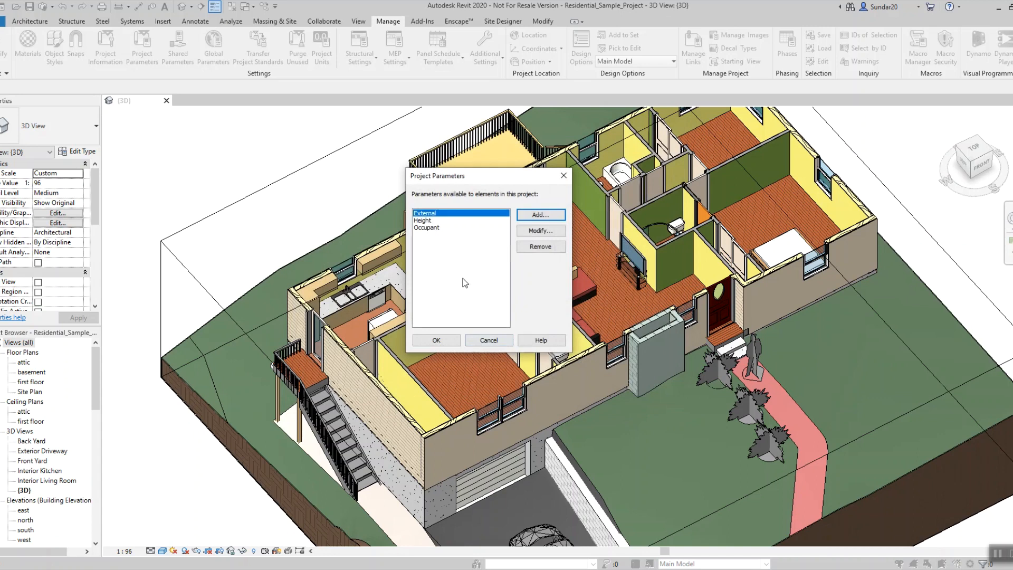
# - Add the shared parameter Internal as an instance project parameter for Walls, grouped under Other, and accept the project parameters
pyautogui.click(541, 214)
pyautogui.click(316, 180)
pyautogui.click(462, 216)
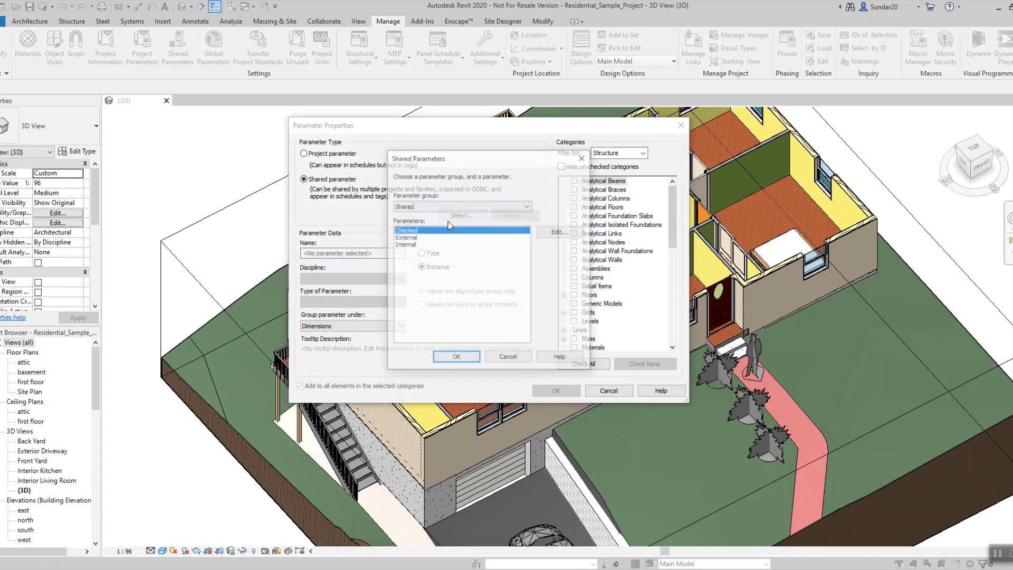
pyautogui.click(414, 246)
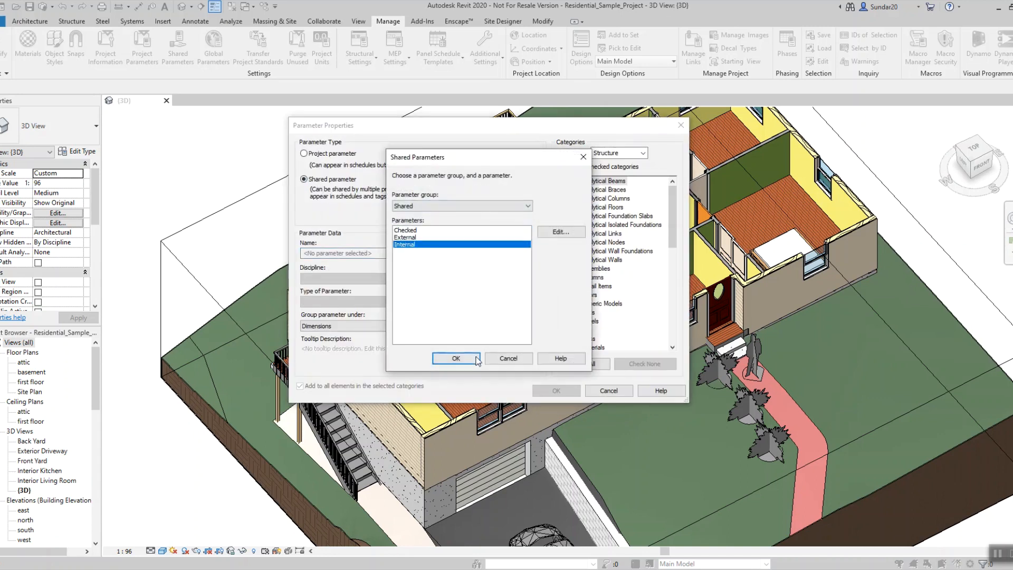
pyautogui.click(456, 359)
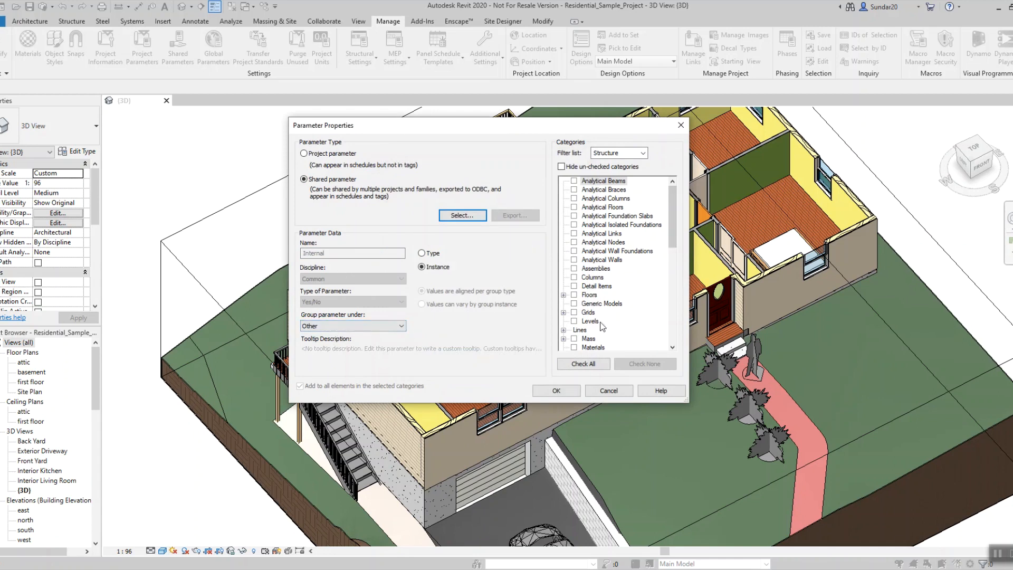
pyautogui.scroll(-10, 563, 343)
pyautogui.click(574, 339)
pyautogui.click(568, 386)
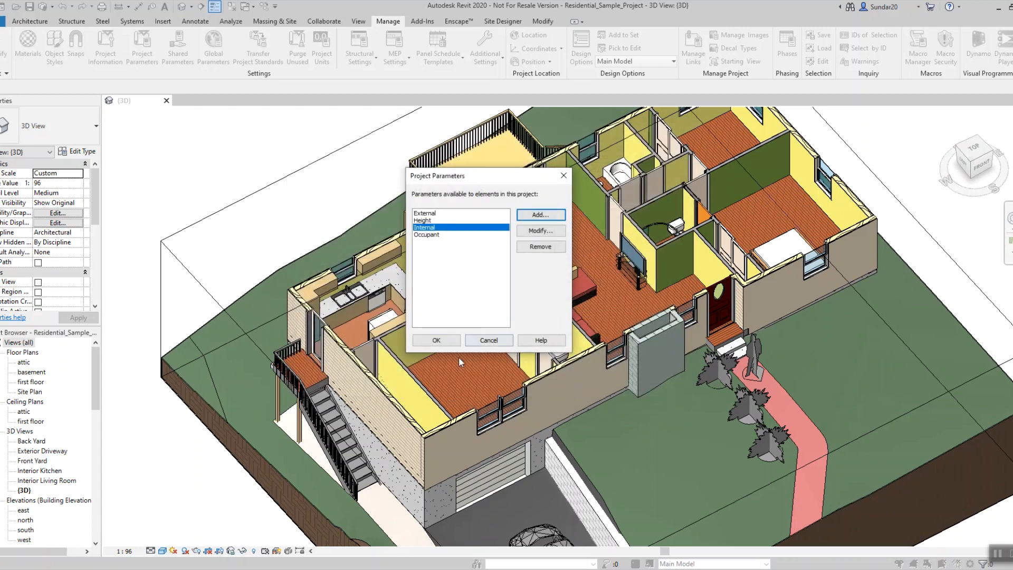
pyautogui.click(451, 343)
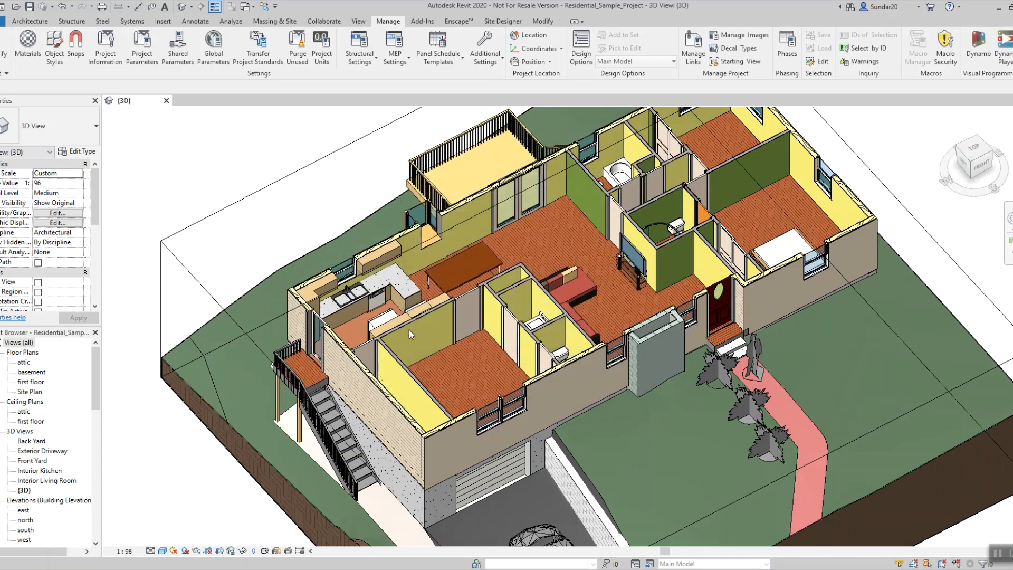
# - Select all 190mm Wall instances visible in the view and set External to yes and Internal to no
pyautogui.click(452, 216)
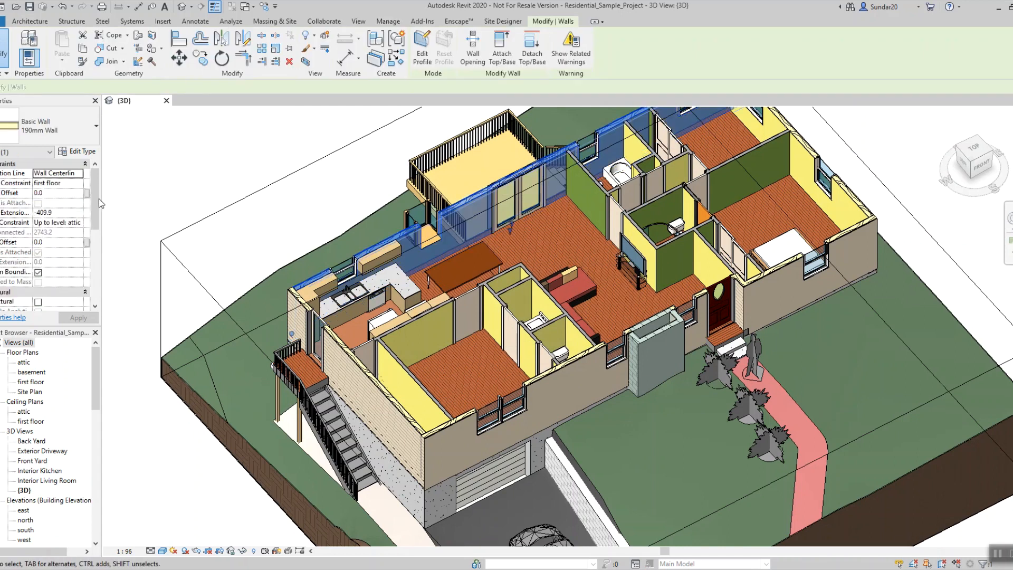
pyautogui.scroll(-5, 53, 254)
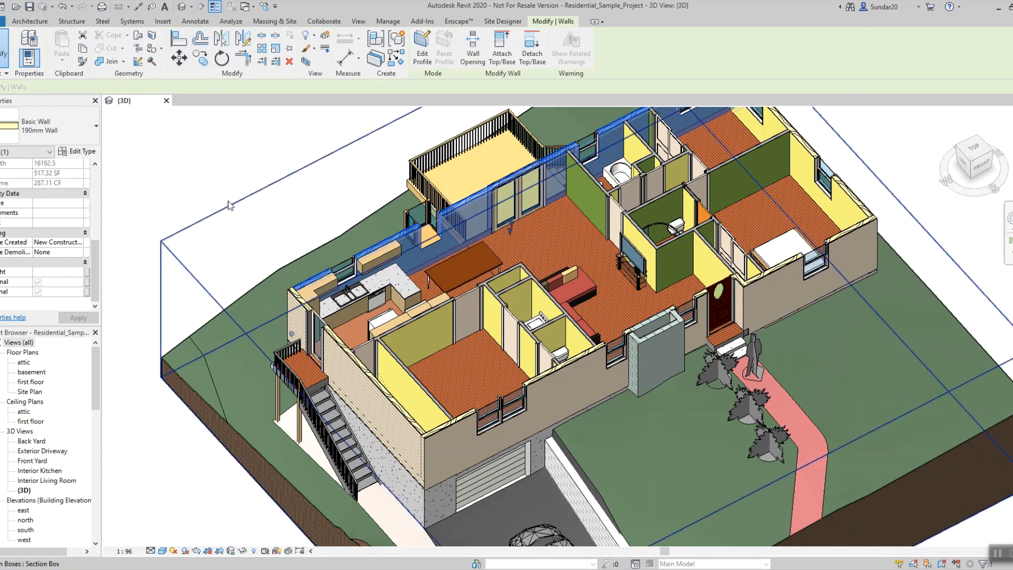
pyautogui.click(255, 231)
pyautogui.rightClick(403, 238)
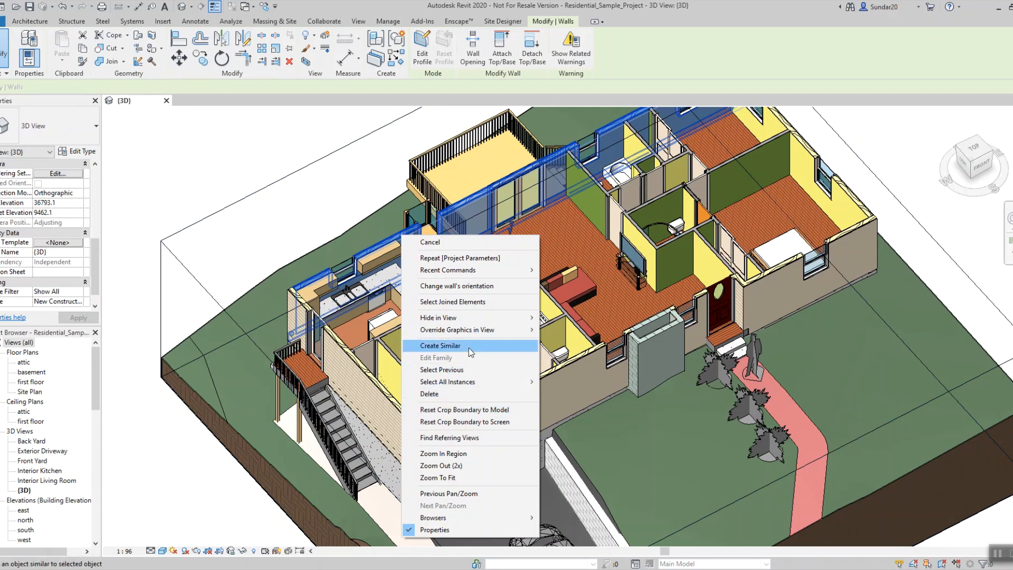
pyautogui.moveTo(475, 381)
pyautogui.click(570, 380)
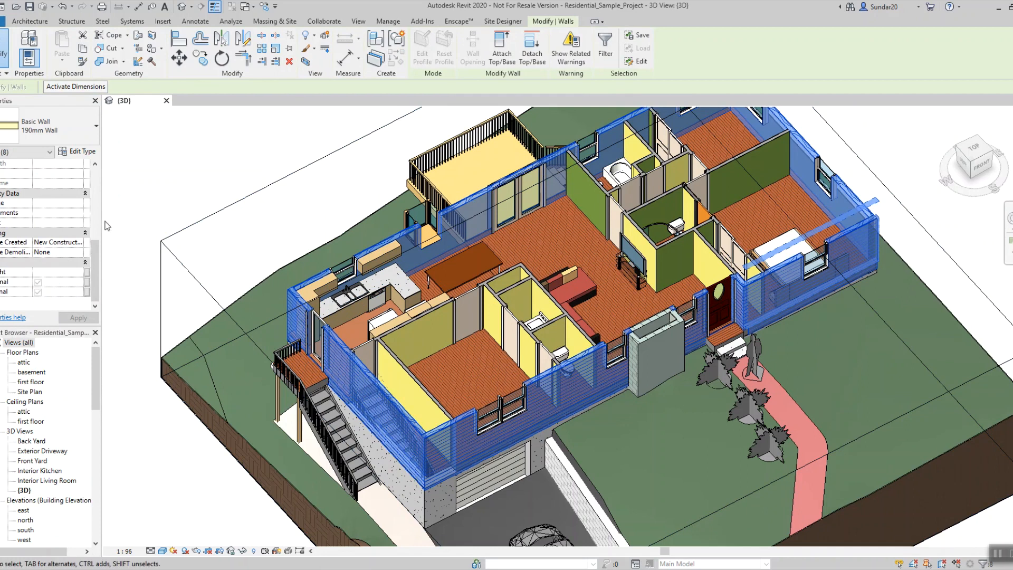
pyautogui.click(38, 291)
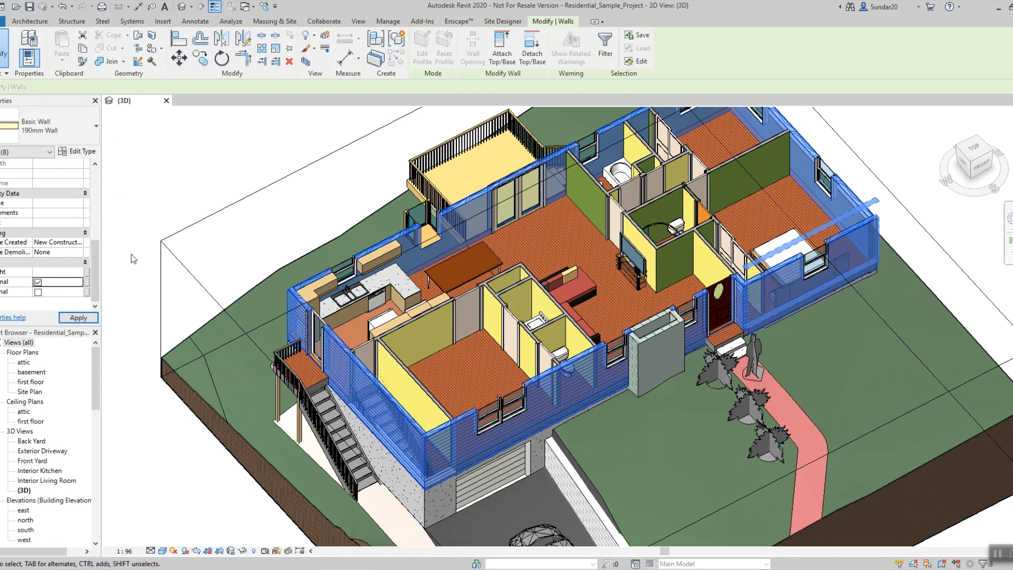
pyautogui.press('Escape')
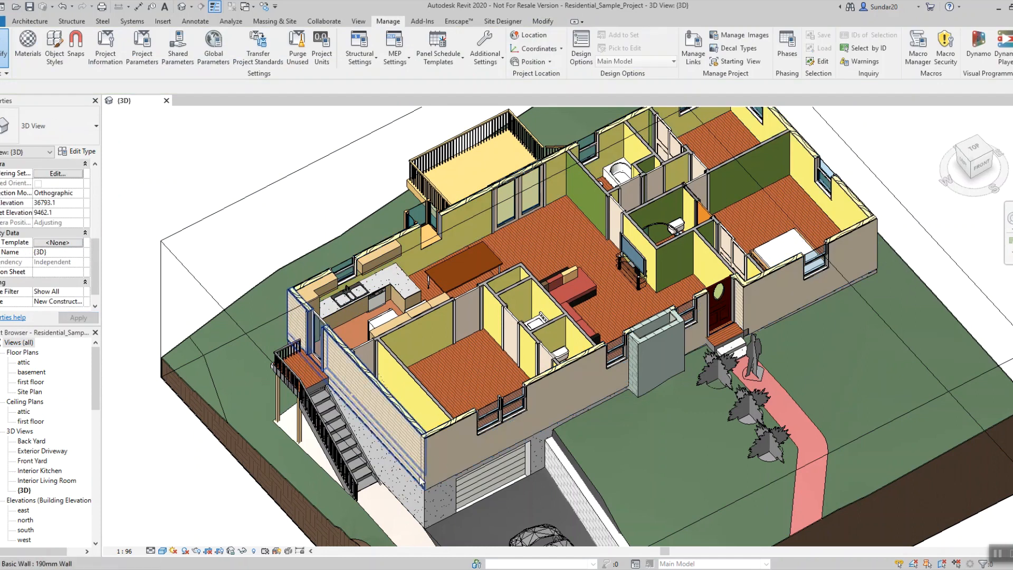
# - Select all visible Foundation - 12" Concrete walls and set External to yes and Internal to no
pyautogui.rightClick(426, 500)
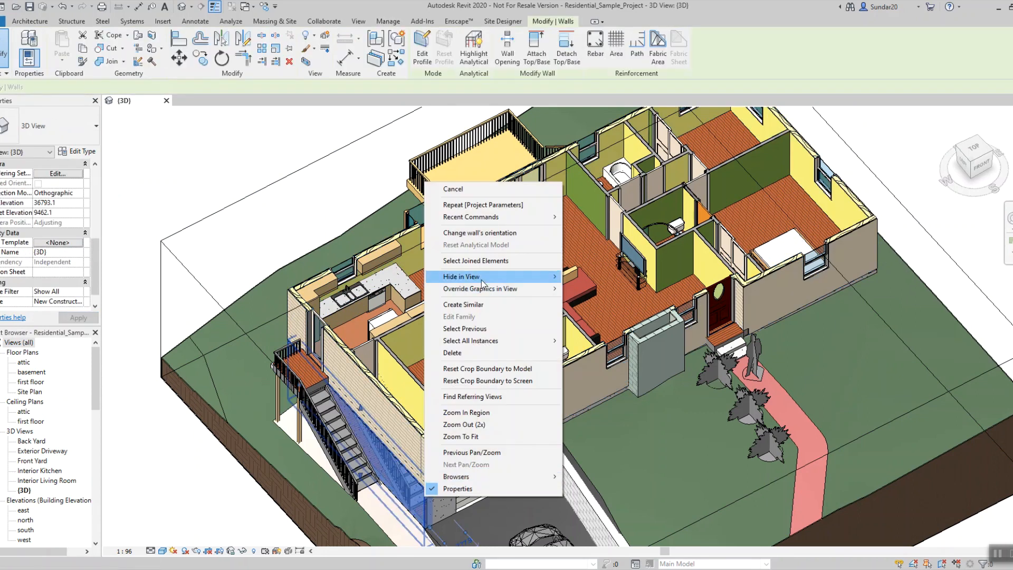
pyautogui.moveTo(493, 290)
pyautogui.moveTo(553, 340)
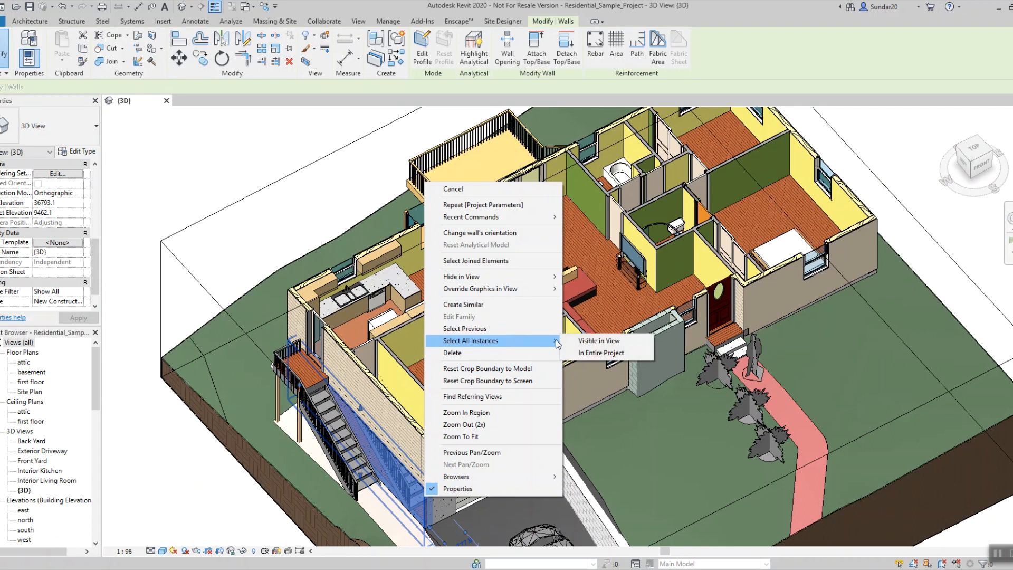
pyautogui.click(602, 340)
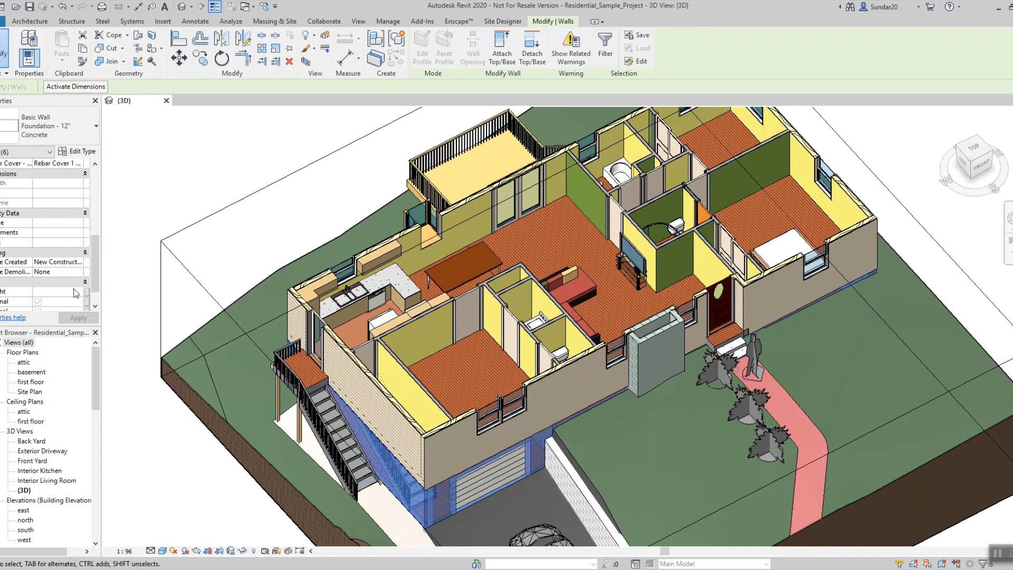
pyautogui.scroll(-1, 39, 314)
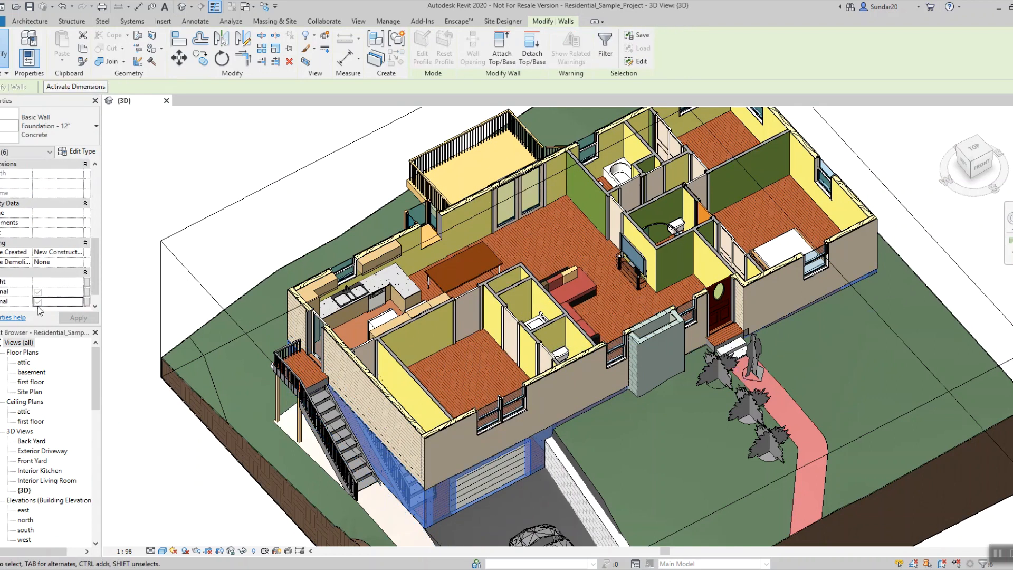
pyautogui.click(37, 296)
pyautogui.click(37, 291)
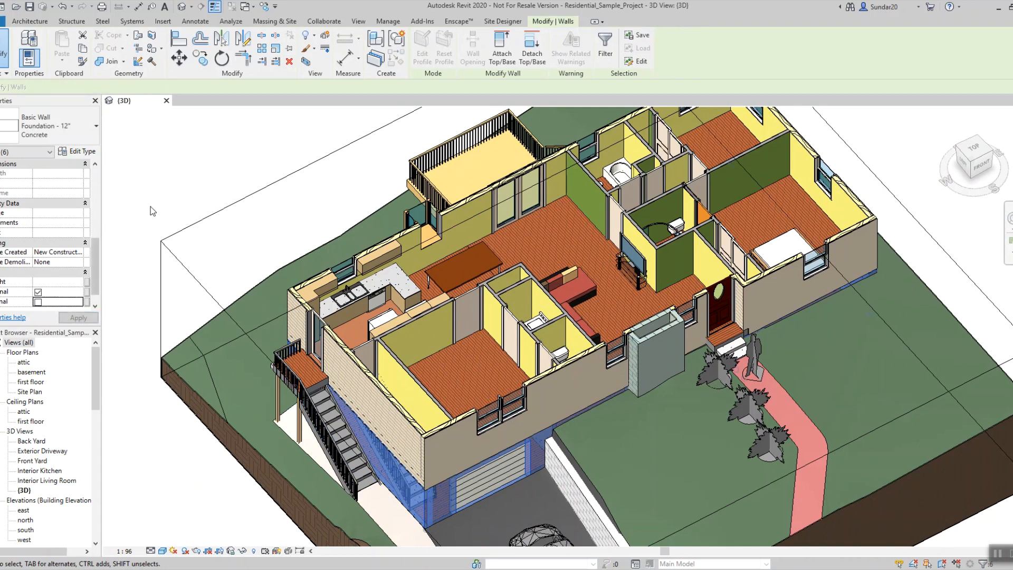
pyautogui.press('Escape')
# - Select the chain of connected outer walls together with the chimney and set their External and Internal parameters
pyautogui.scroll(-3, 445, 327)
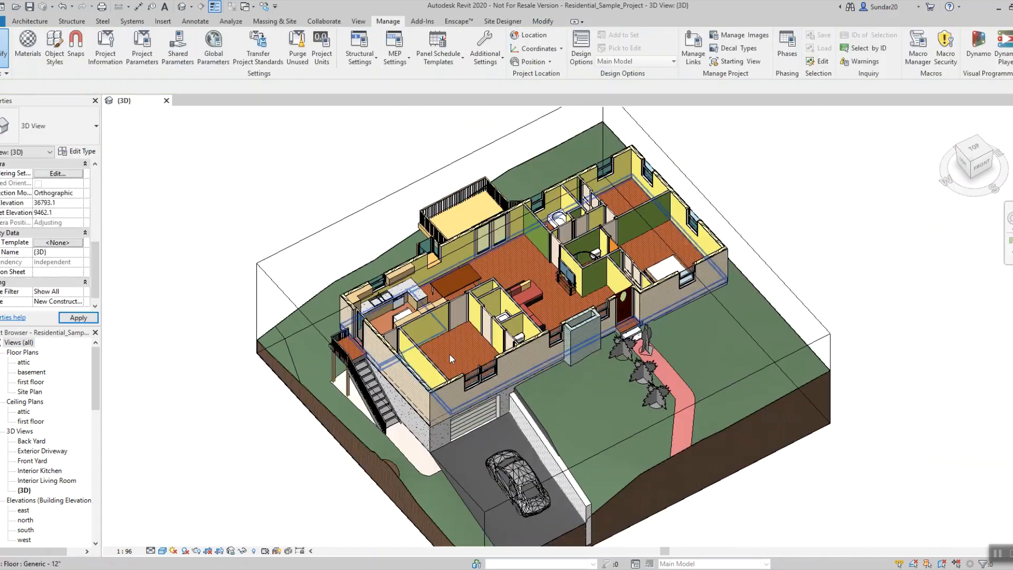
pyautogui.press('Tab')
pyautogui.click(579, 330)
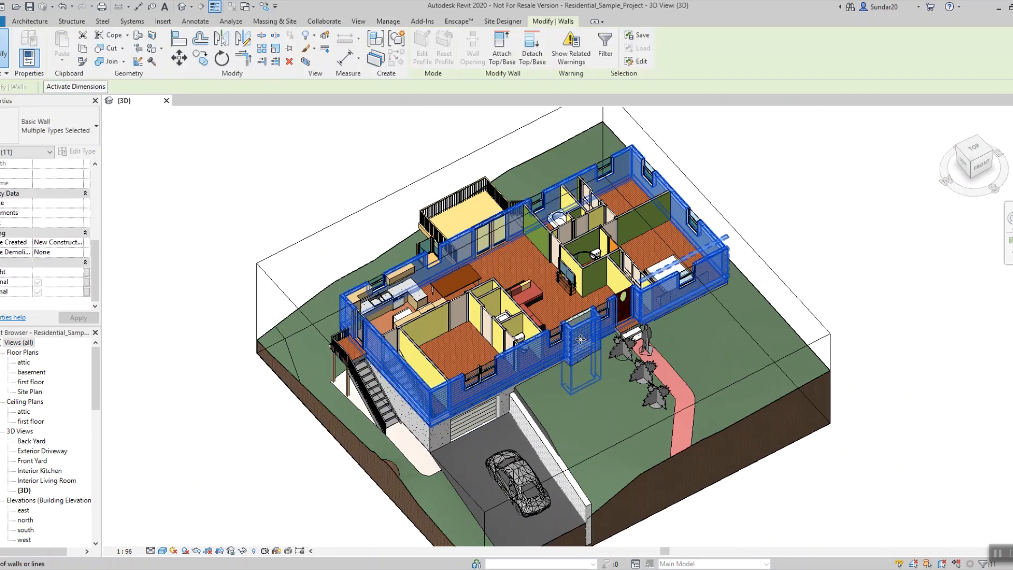
pyautogui.click(38, 292)
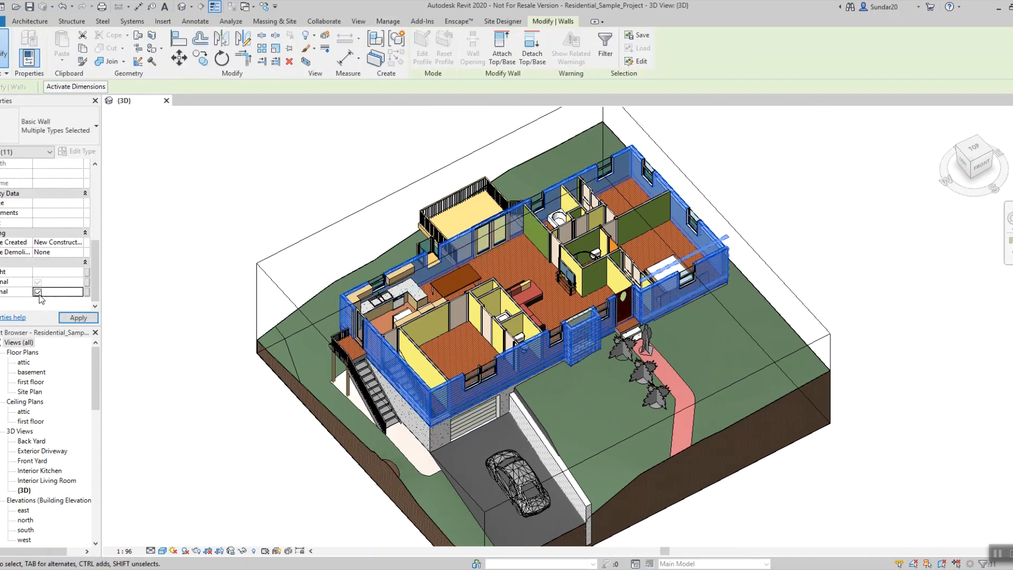
pyautogui.click(38, 282)
pyautogui.click(149, 237)
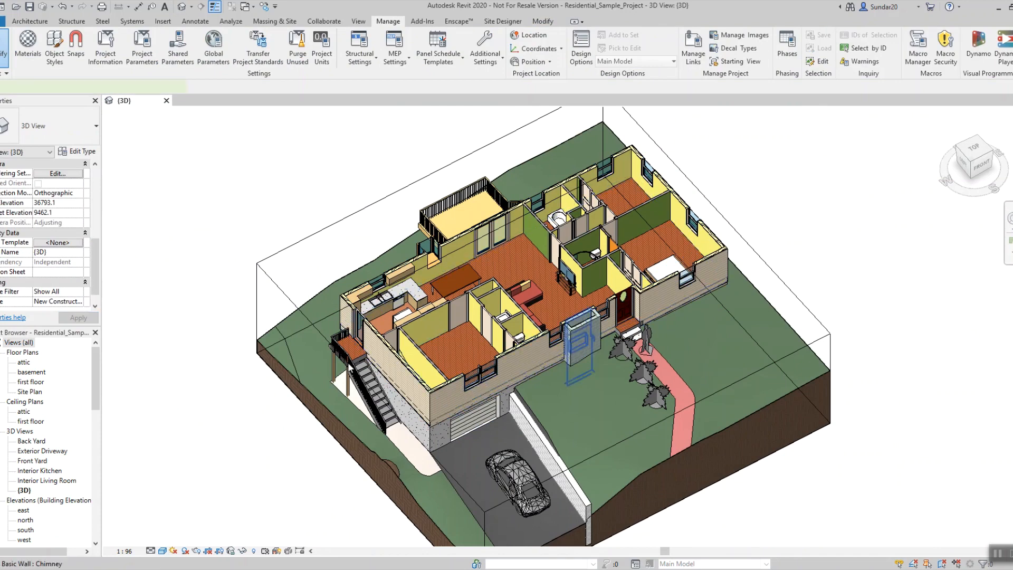
# - Set External to yes and Internal to no for the Chimney wall at the front of the house
pyautogui.click(580, 343)
pyautogui.click(38, 292)
pyautogui.click(38, 291)
pyautogui.click(38, 282)
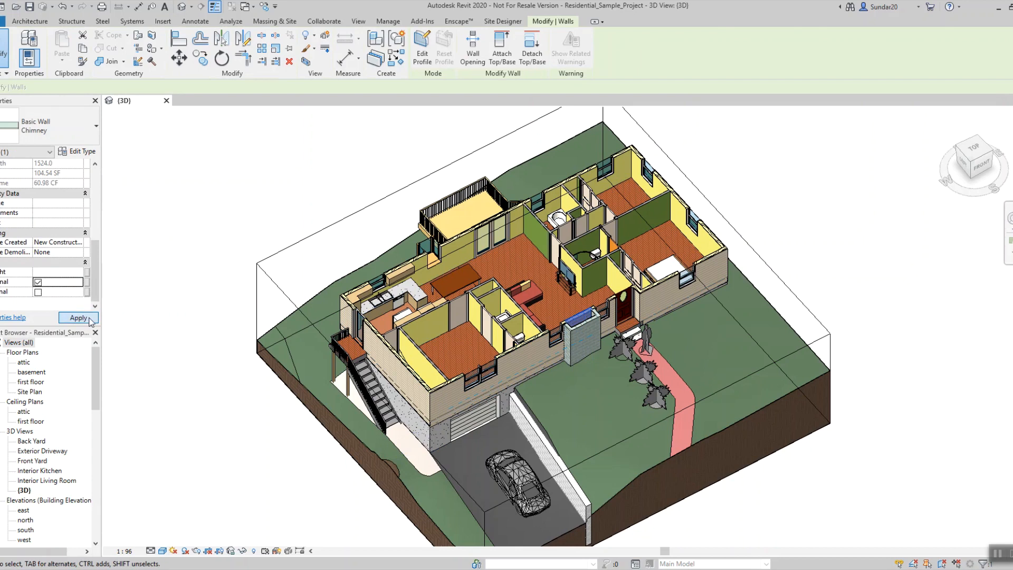
pyautogui.click(186, 268)
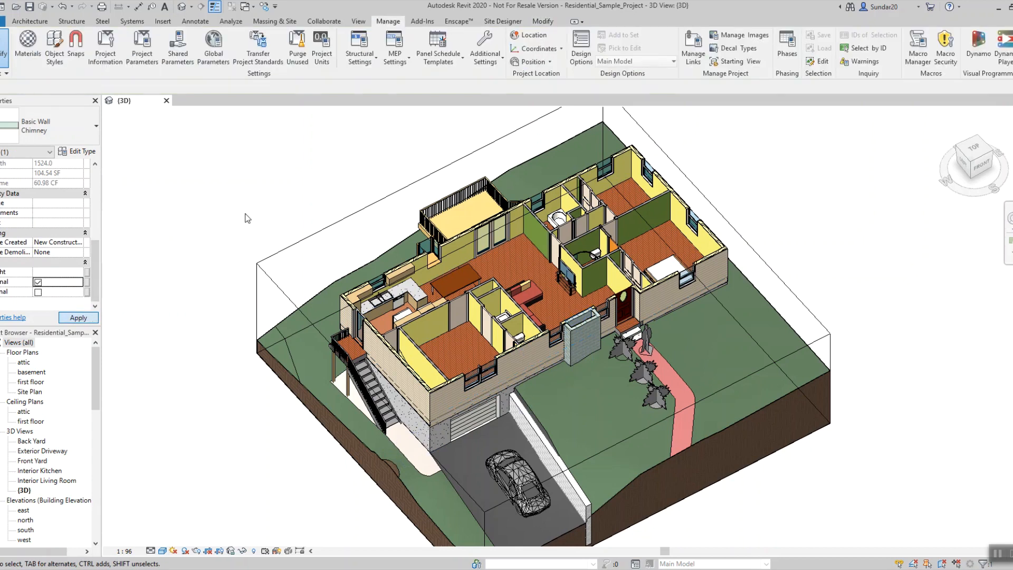
# - Select all 114mm Wall instances visible in the view and set Internal to yes and External to no
pyautogui.rightClick(533, 227)
pyautogui.click(534, 215)
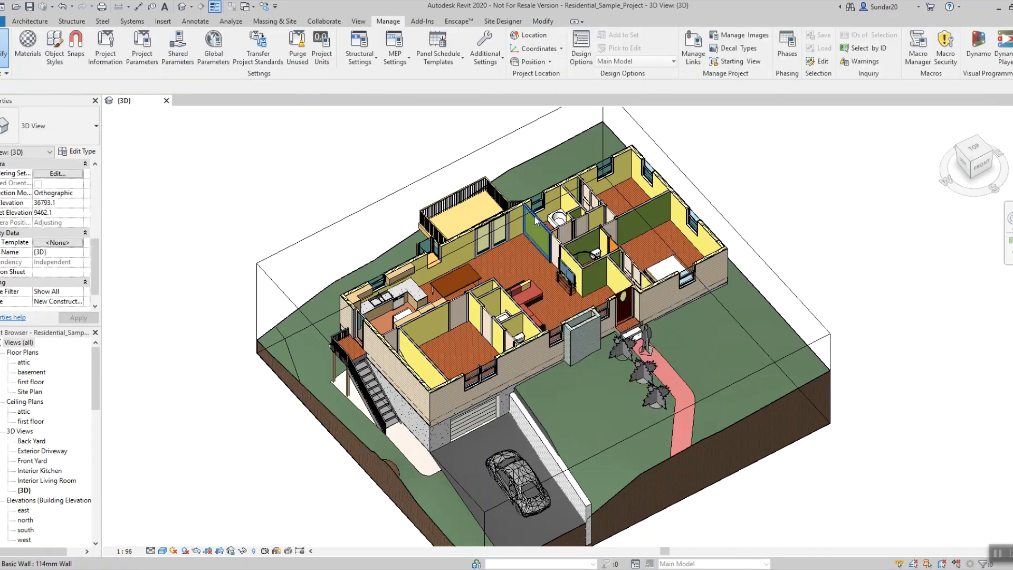
pyautogui.rightClick(534, 215)
pyautogui.moveTo(597, 369)
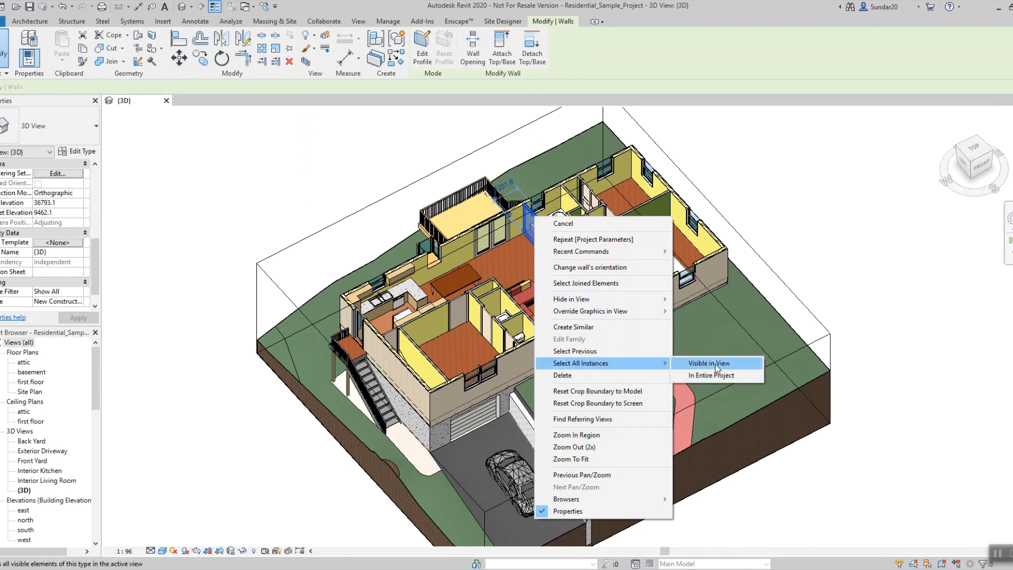
pyautogui.click(696, 363)
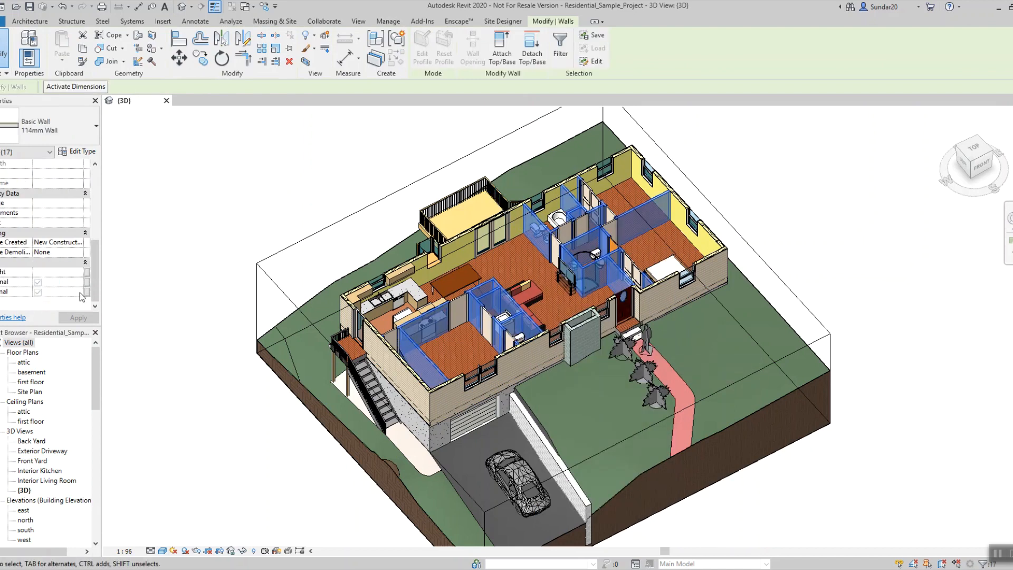
pyautogui.click(38, 292)
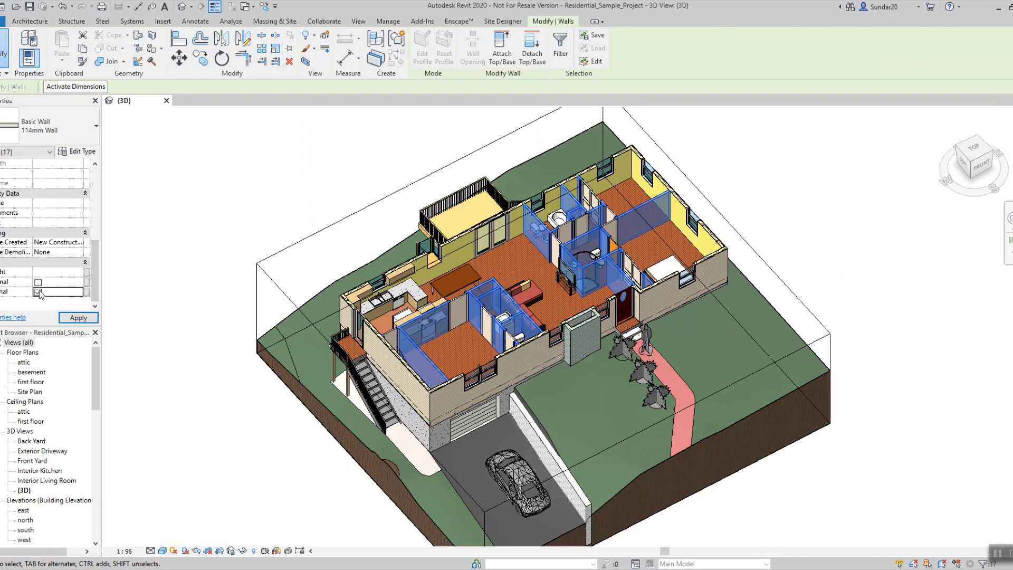
pyautogui.click(188, 274)
# - Lower the top of the section box to expose the basement and set its three Generic - 6" walls to Internal yes and External no
pyautogui.click(297, 243)
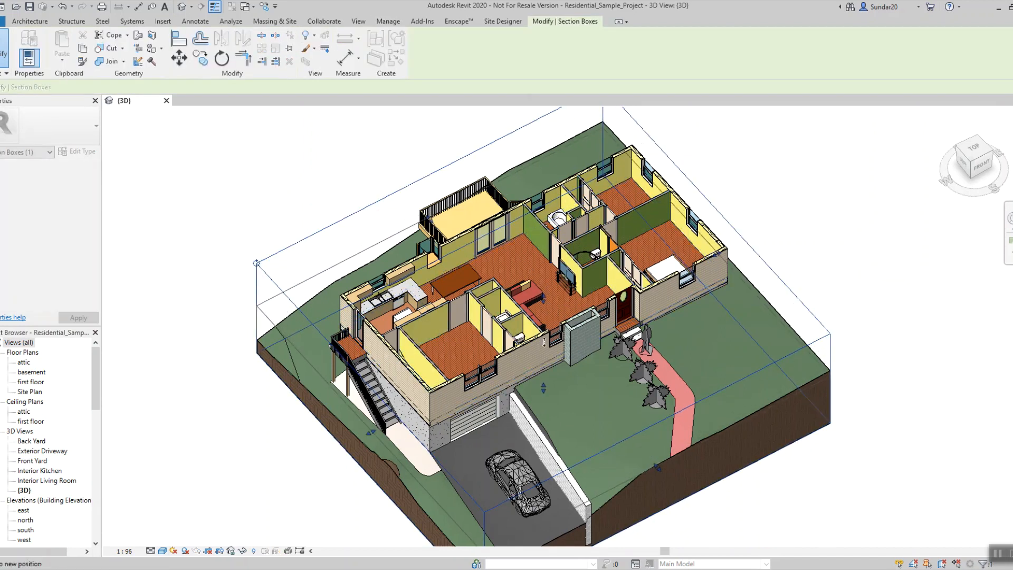
pyautogui.moveTo(544, 343); pyautogui.dragTo(546, 339)
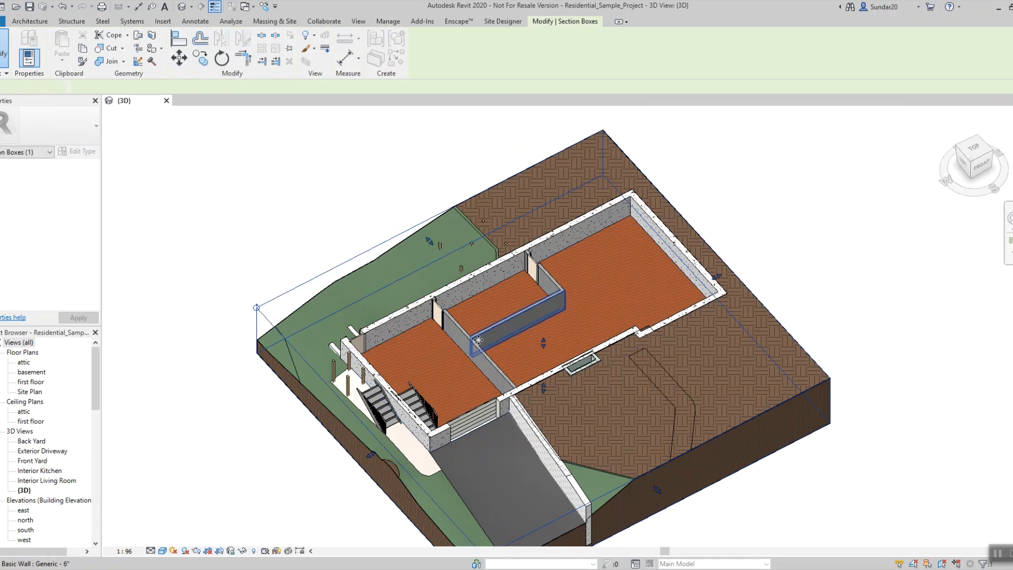
pyautogui.click(486, 360)
pyautogui.keyDown('ctrl'); pyautogui.click(522, 316); pyautogui.keyUp('ctrl')
pyautogui.keyDown('ctrl'); pyautogui.click(553, 278); pyautogui.keyUp('ctrl')
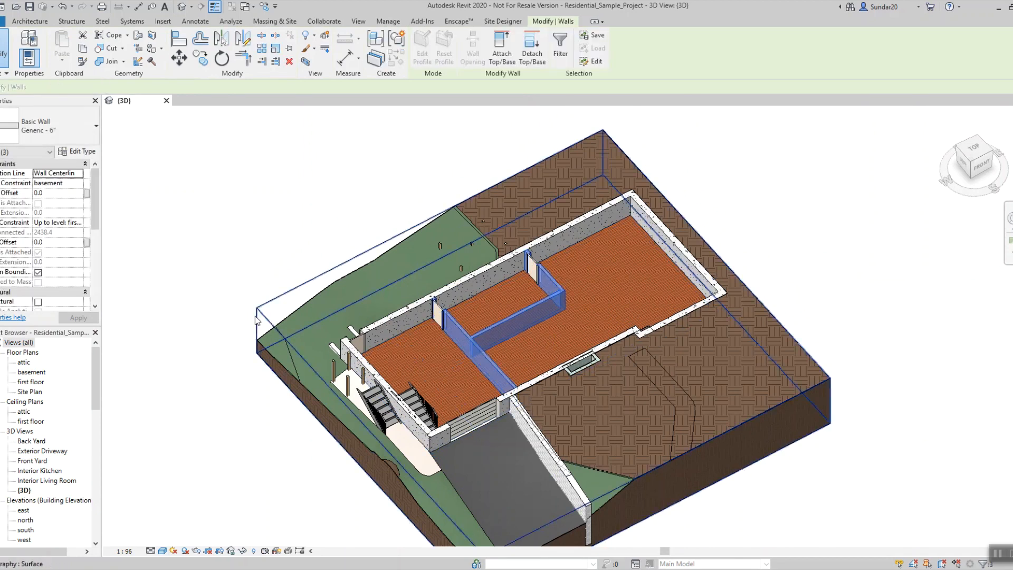
pyautogui.click(94, 265)
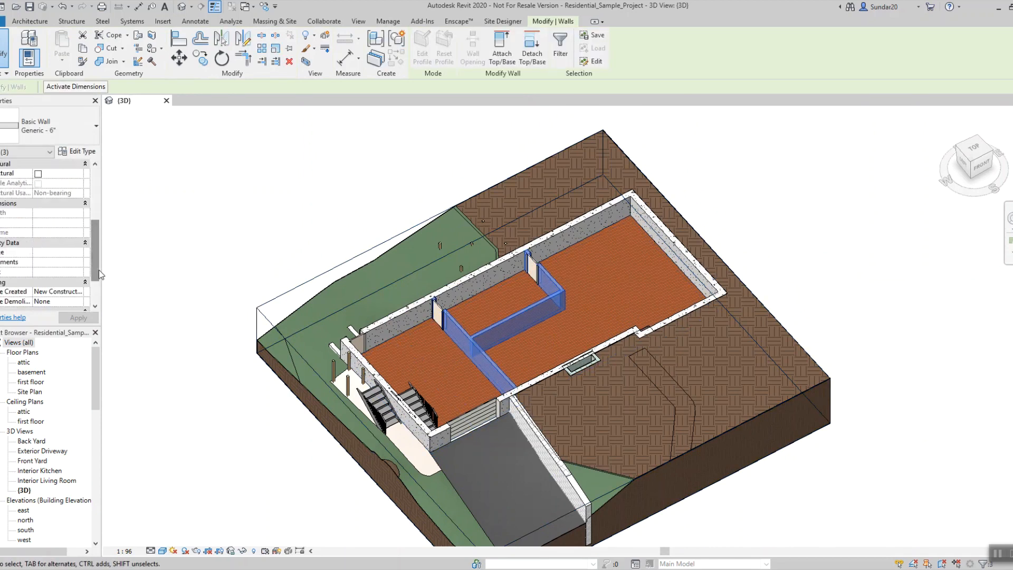
pyautogui.moveTo(90, 262); pyautogui.dragTo(90, 282)
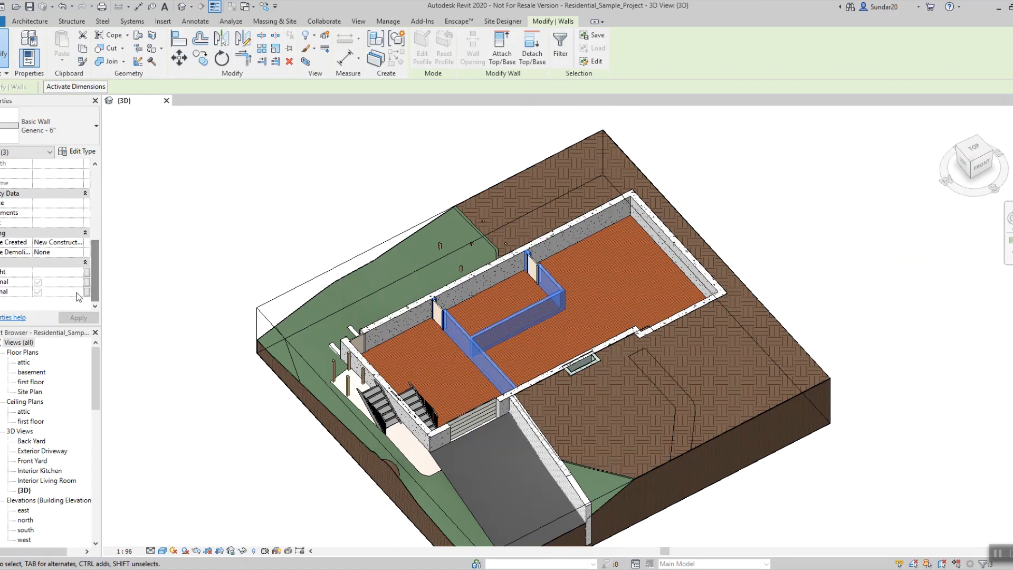
pyautogui.click(38, 283)
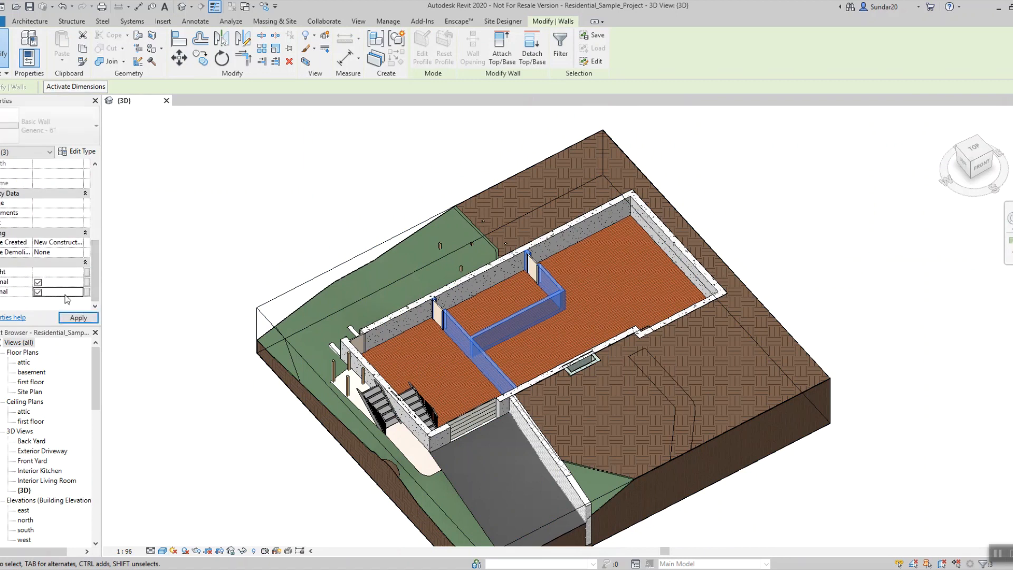
pyautogui.press('Escape')
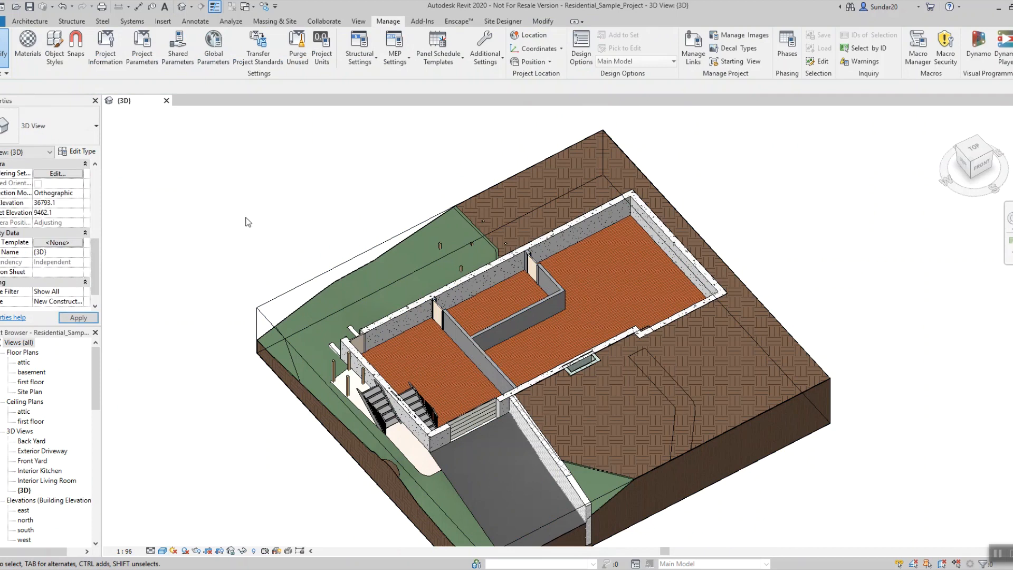
# - Raise the top of the section box above the roof to show the whole house
pyautogui.keyDown('shift'); pyautogui.moveTo(288, 267); pyautogui.dragTo(372, 252, button='middle'); pyautogui.keyUp('shift')
pyautogui.click(362, 285)
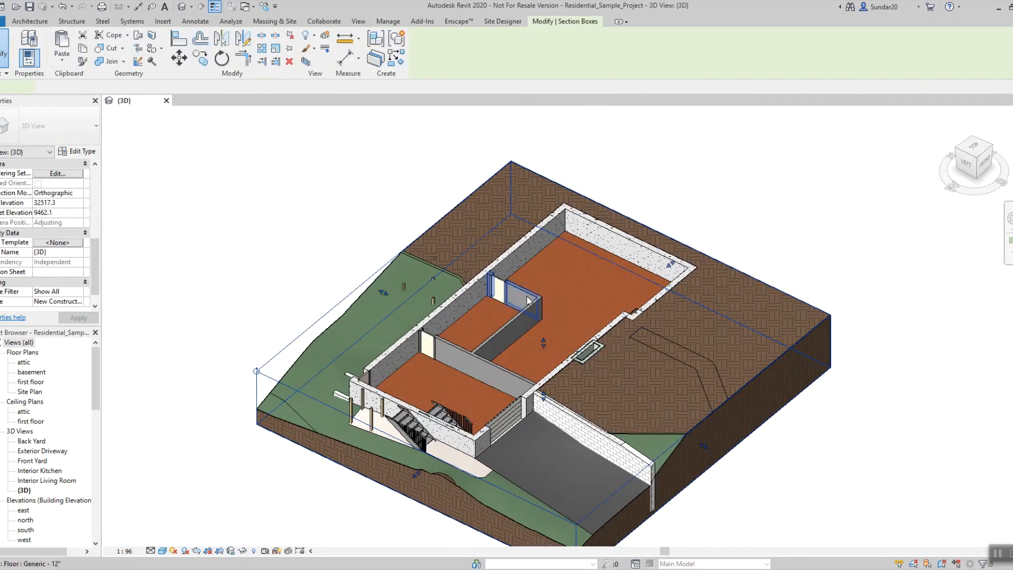
pyautogui.moveTo(544, 339); pyautogui.dragTo(543, 235)
pyautogui.click(287, 212)
pyautogui.keyDown('shift'); pyautogui.moveTo(288, 211); pyautogui.dragTo(308, 170, button='middle'); pyautogui.keyUp('shift')
# - Create a new building component schedule for the Walls category
pyautogui.moveTo(99, 387); pyautogui.dragTo(93, 486)
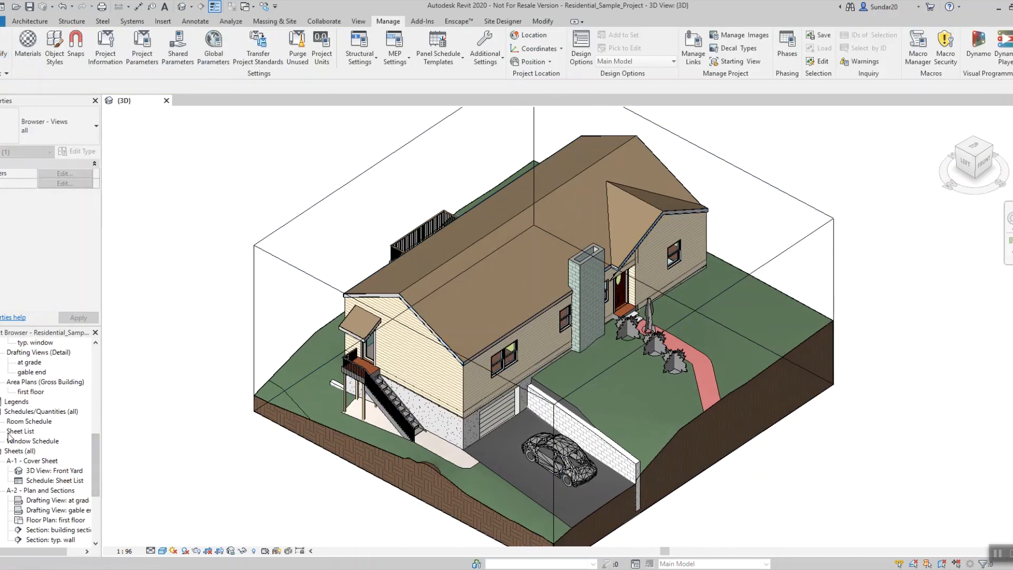
pyautogui.click(236, 199)
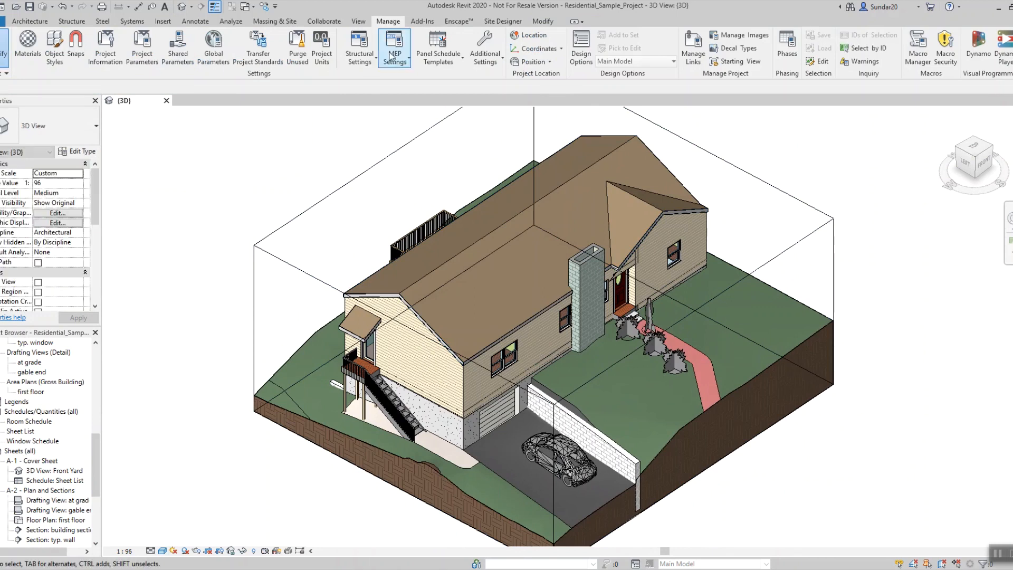
pyautogui.click(358, 21)
pyautogui.click(576, 48)
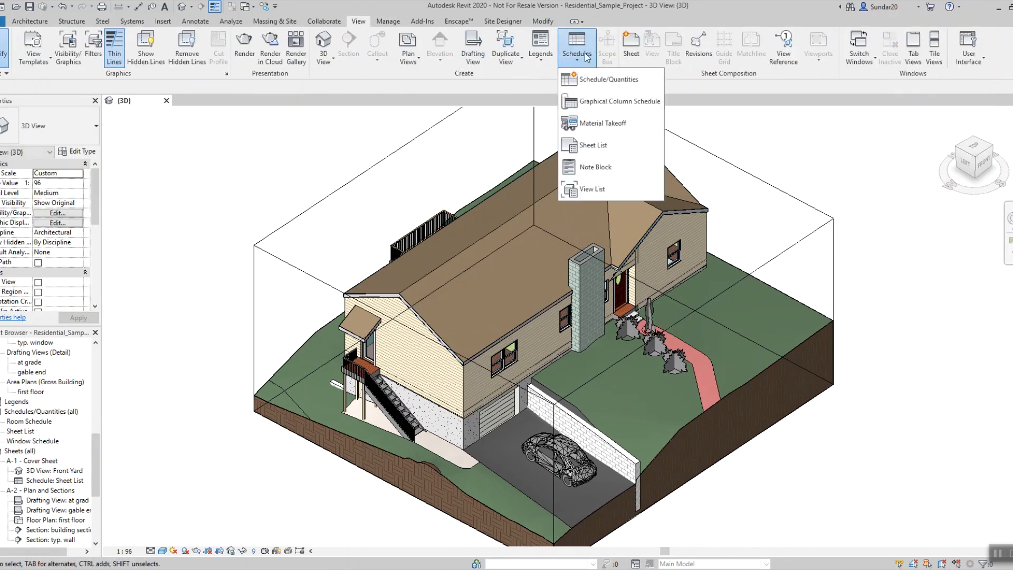
pyautogui.click(588, 137)
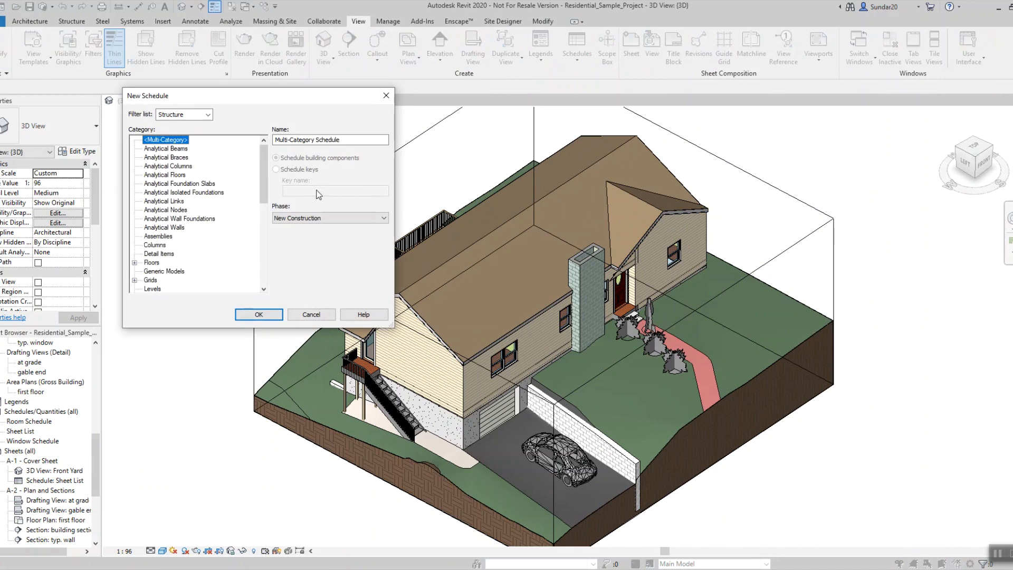
pyautogui.moveTo(266, 167); pyautogui.dragTo(269, 255)
pyautogui.click(151, 289)
pyautogui.click(259, 315)
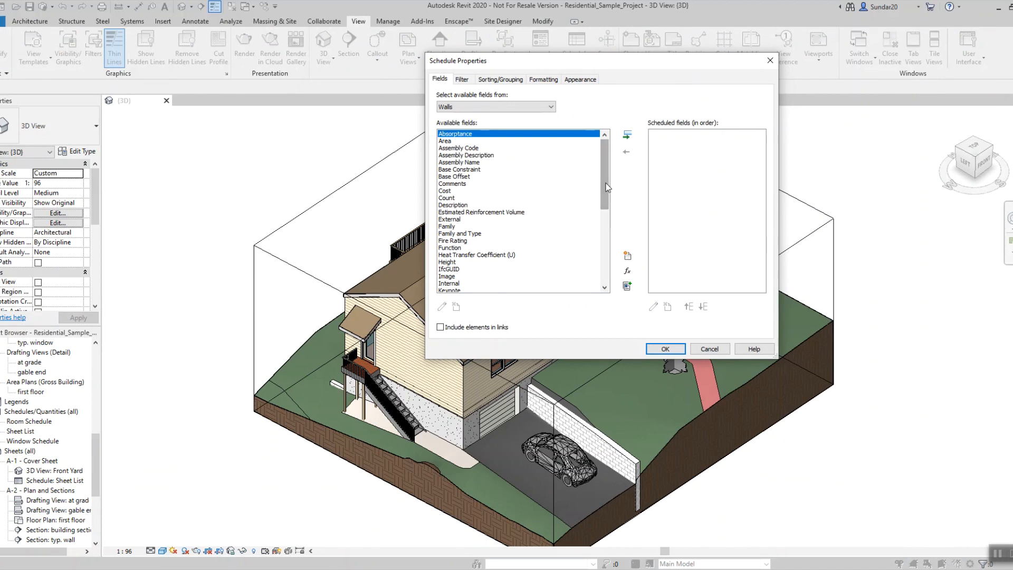
# - Add the Type, Width, Volume, Area, External and Internal fields to the wall schedule in that order and generate it
pyautogui.moveTo(609, 188); pyautogui.dragTo(607, 264)
pyautogui.doubleClick(452, 233)
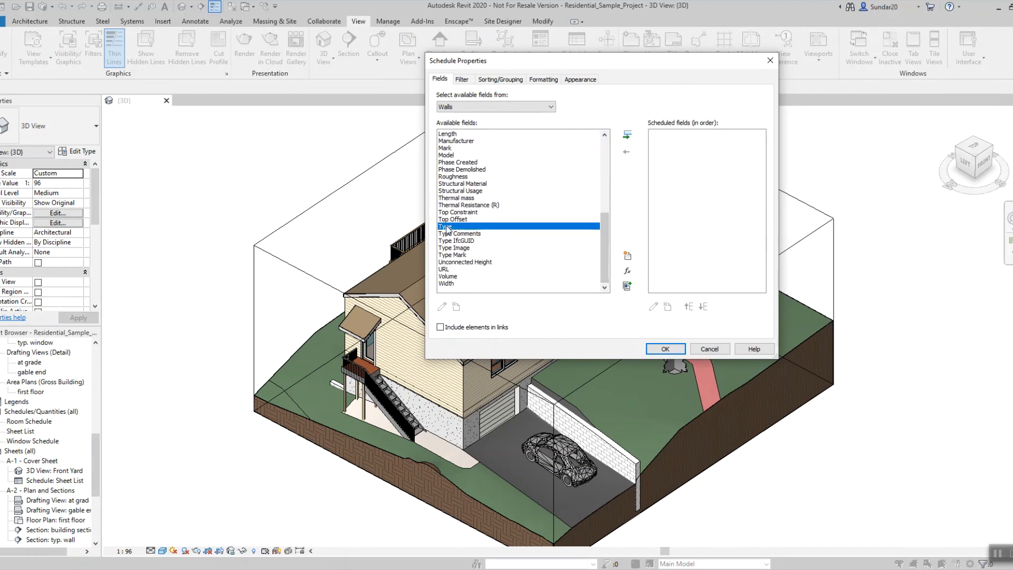
pyautogui.doubleClick(446, 284)
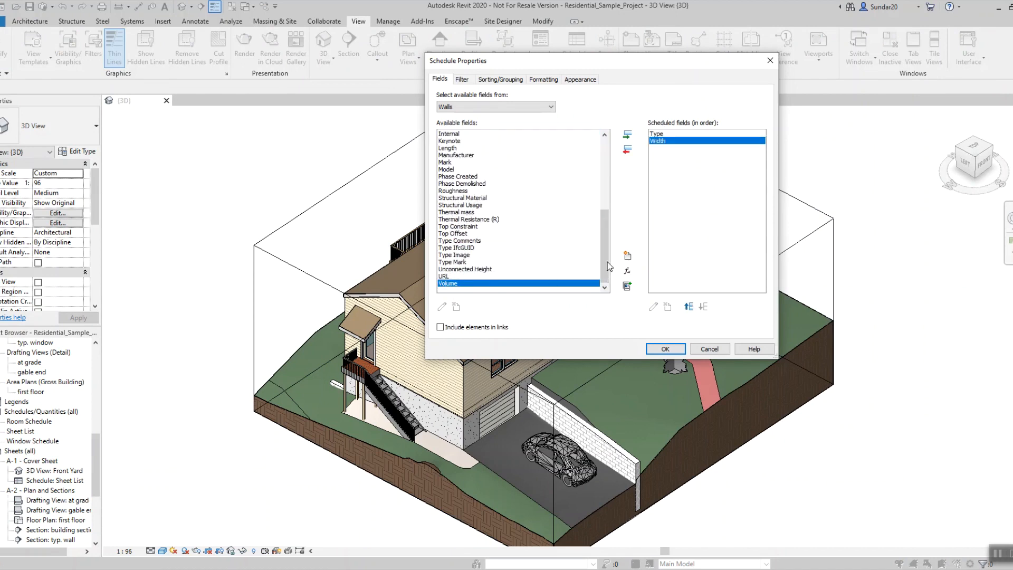
pyautogui.doubleClick(448, 283)
pyautogui.moveTo(603, 254); pyautogui.dragTo(604, 193)
pyautogui.scroll(1, 466, 186)
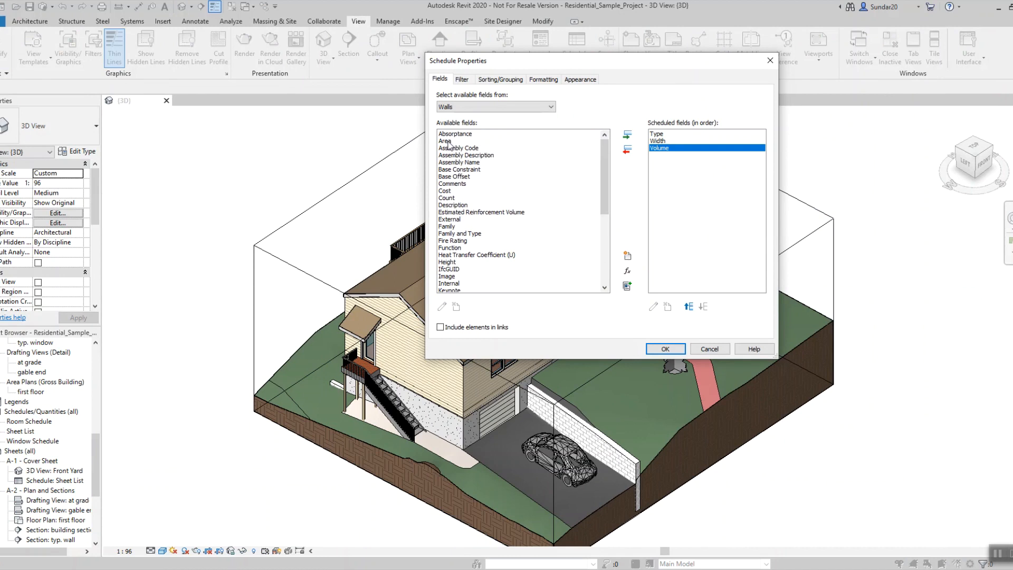
pyautogui.doubleClick(453, 142)
pyautogui.doubleClick(449, 212)
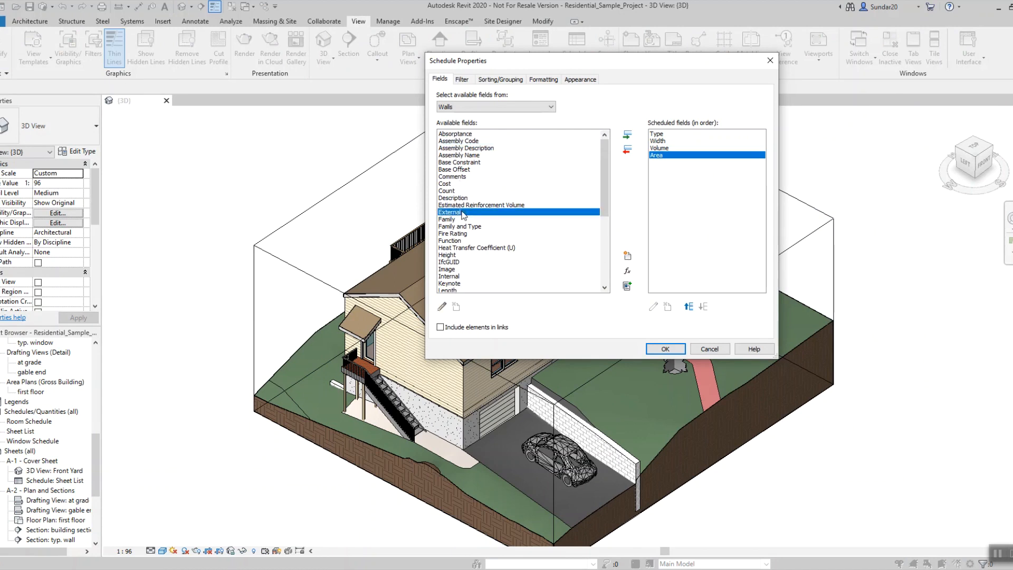
pyautogui.scroll(-4, 489, 253)
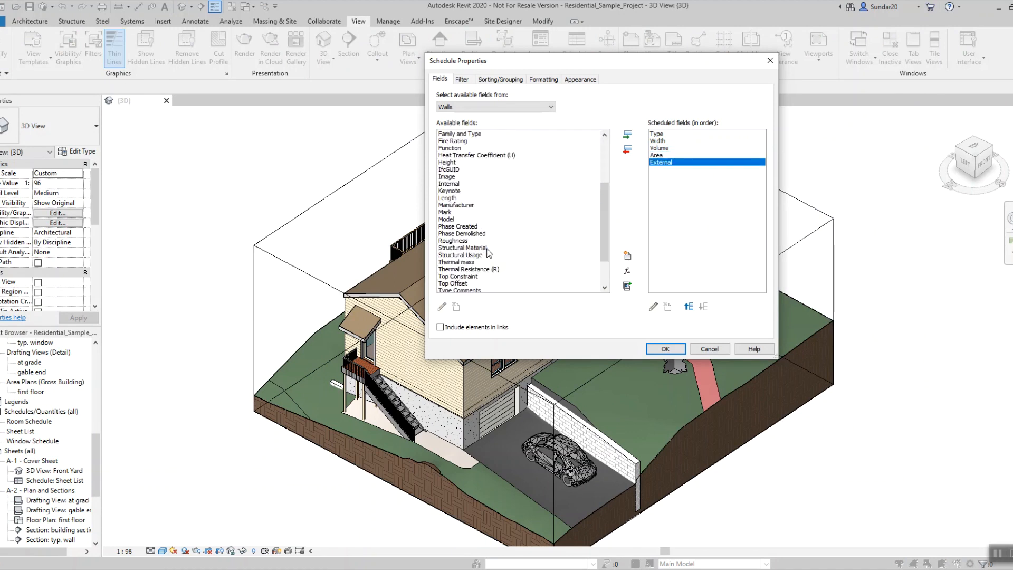
pyautogui.doubleClick(455, 184)
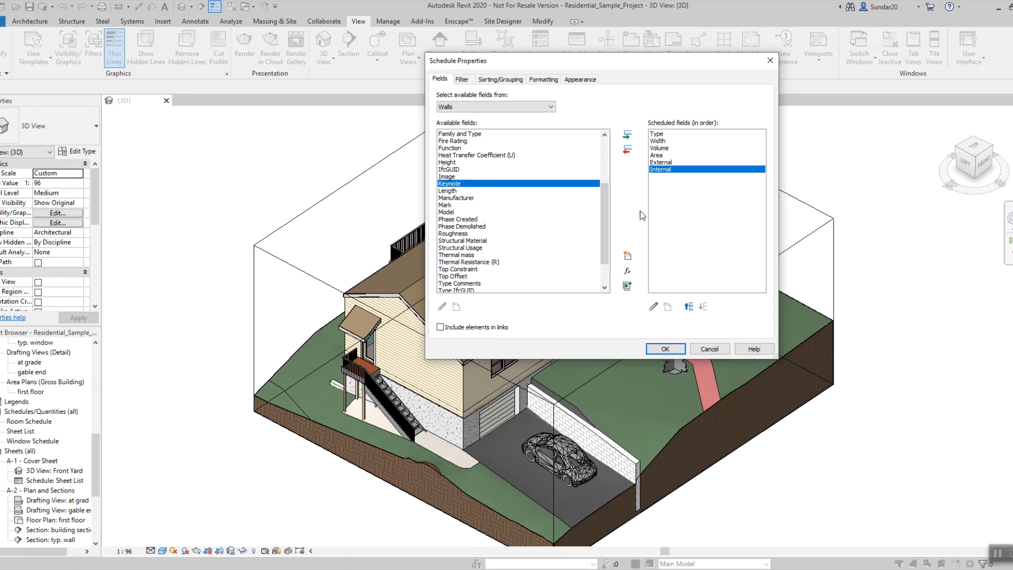
pyautogui.click(665, 349)
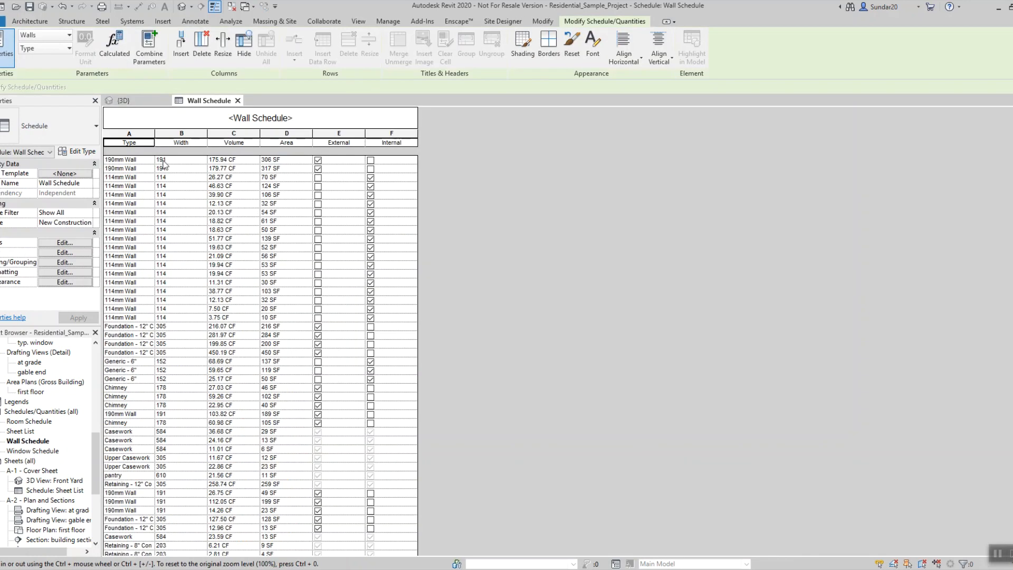
# - Sort the wall schedule by External and then by Internal, both ascending with a header
pyautogui.scroll(-1, 420, 246)
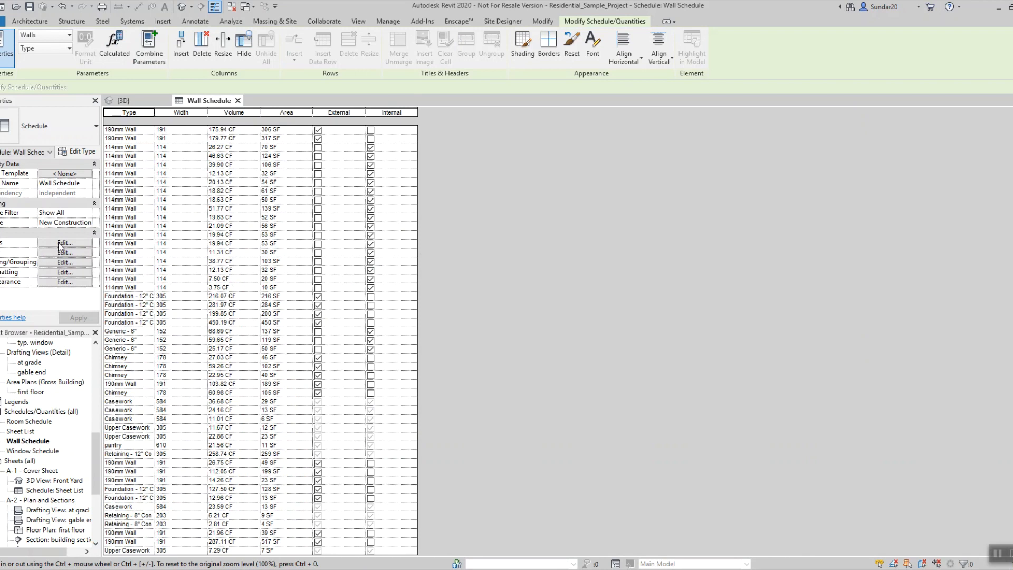
pyautogui.click(60, 263)
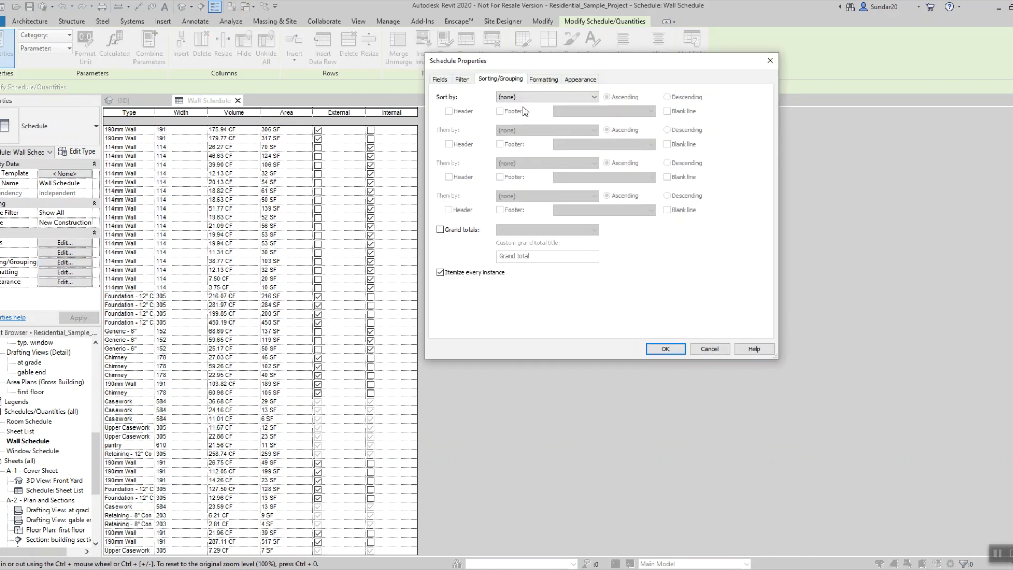
pyautogui.click(525, 97)
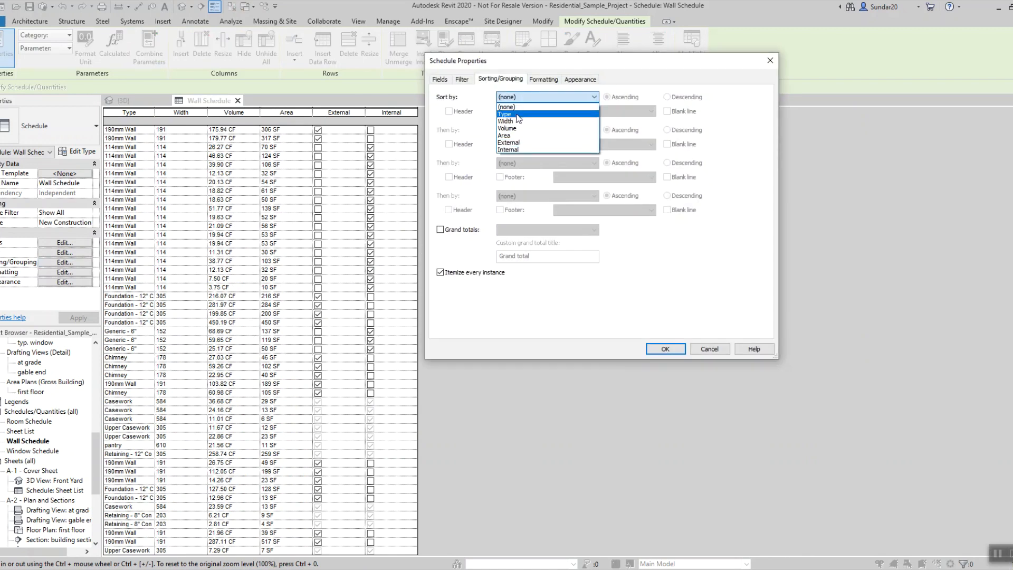
pyautogui.click(508, 142)
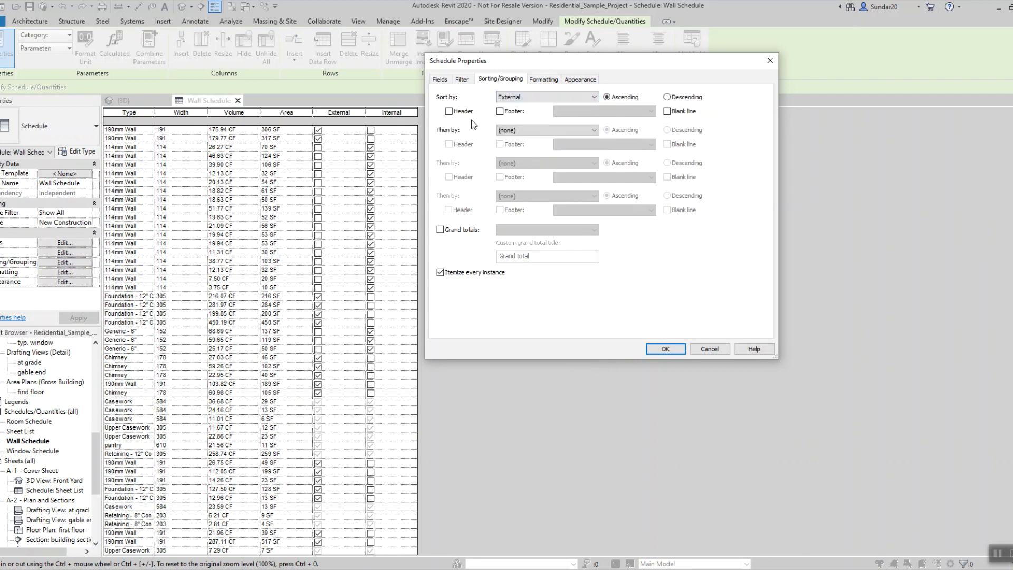
pyautogui.click(457, 112)
pyautogui.click(546, 130)
pyautogui.click(509, 182)
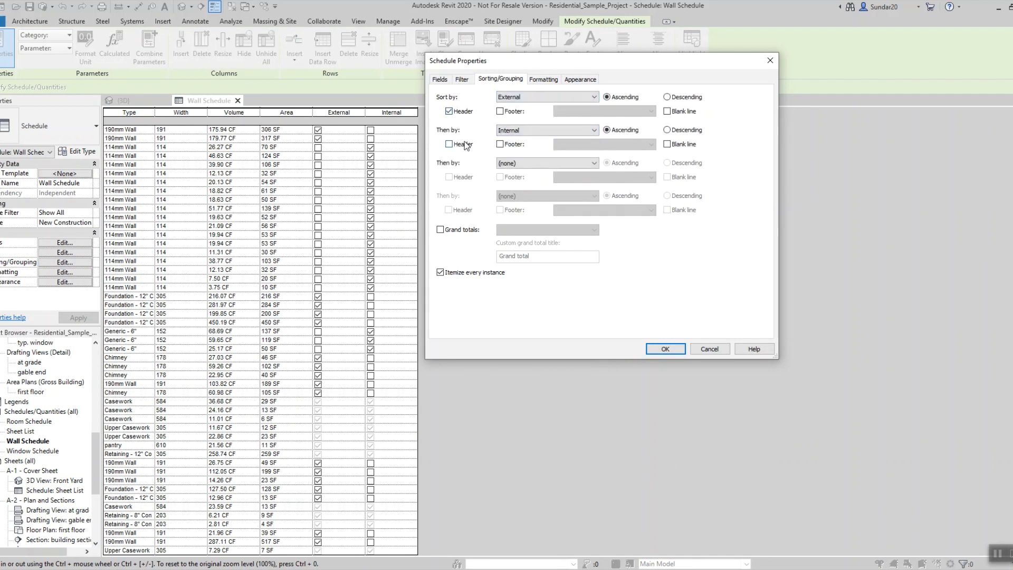
# - Filter the wall schedule to rows where External equals Yes and apply the schedule properties
pyautogui.click(462, 79)
pyautogui.click(520, 97)
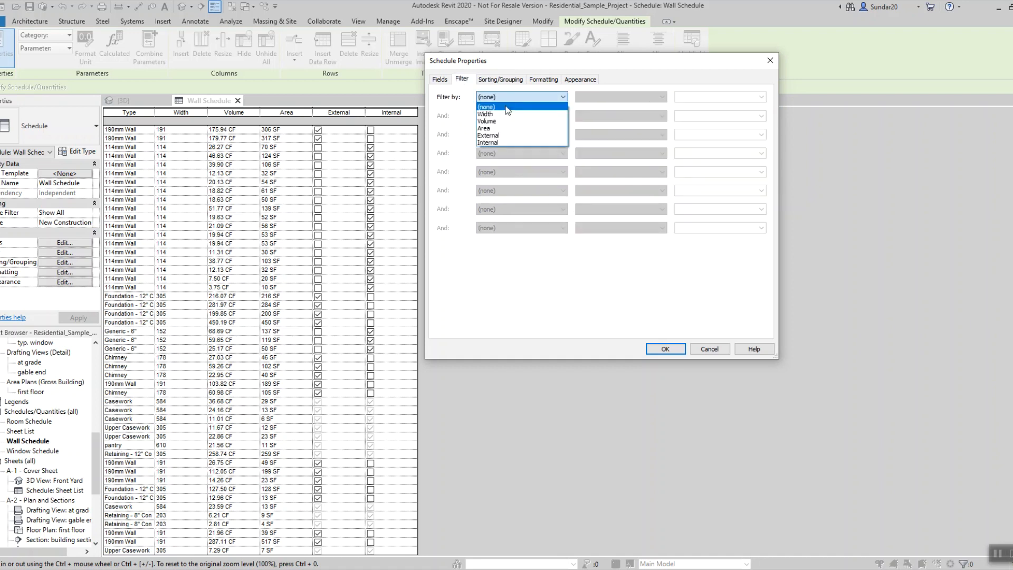
pyautogui.click(488, 135)
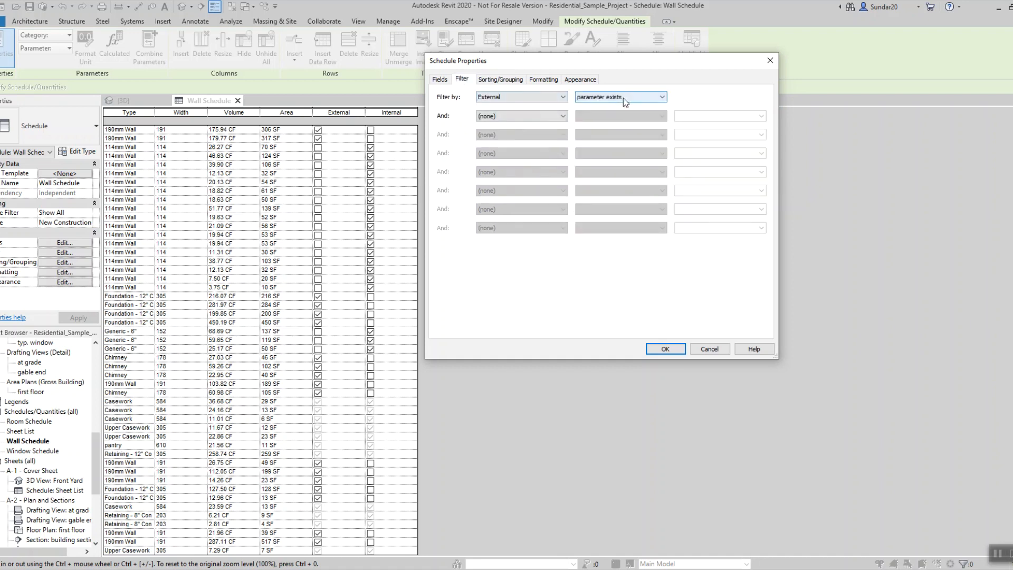
pyautogui.click(604, 99)
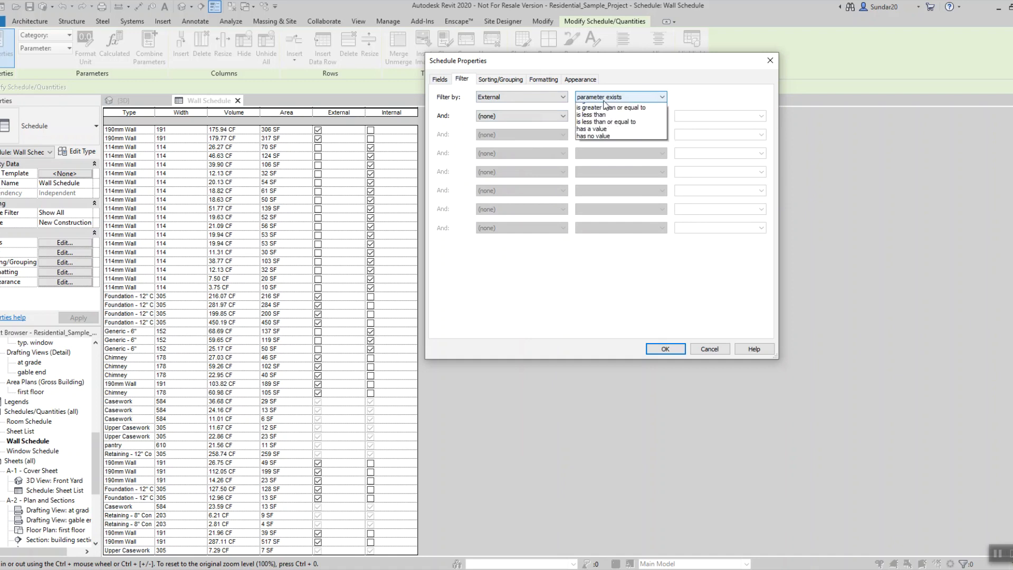
pyautogui.click(604, 115)
pyautogui.click(694, 97)
pyautogui.click(691, 114)
pyautogui.click(657, 349)
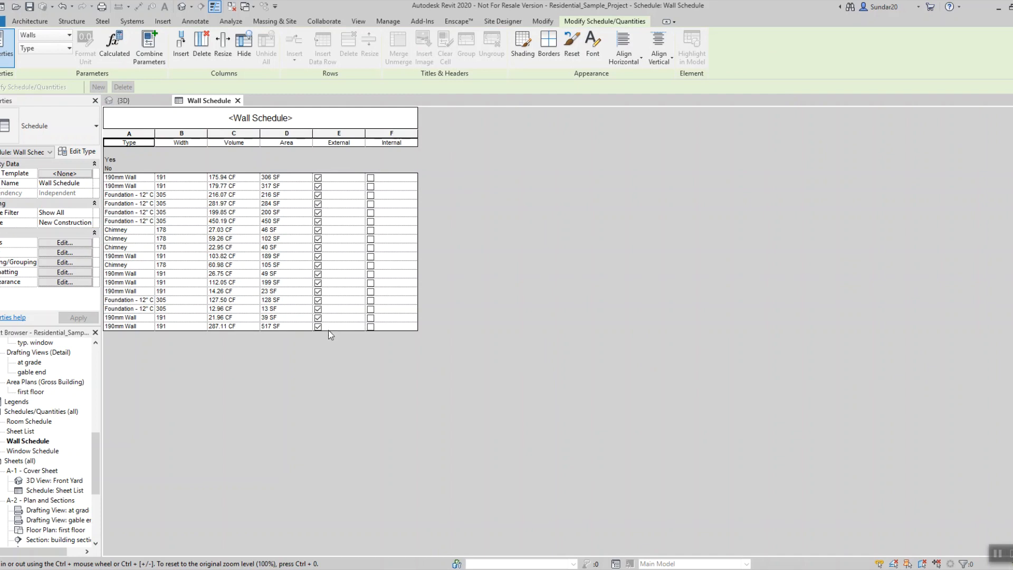
# - Remove the External filter from the wall schedule and review all of its grouped rows
pyautogui.click(53, 254)
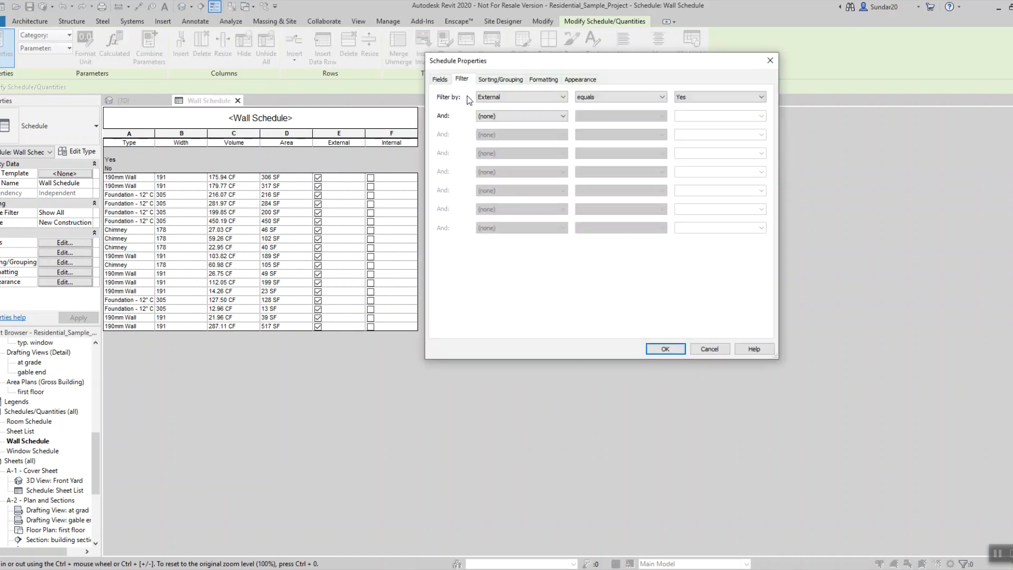
pyautogui.click(496, 97)
pyautogui.click(493, 106)
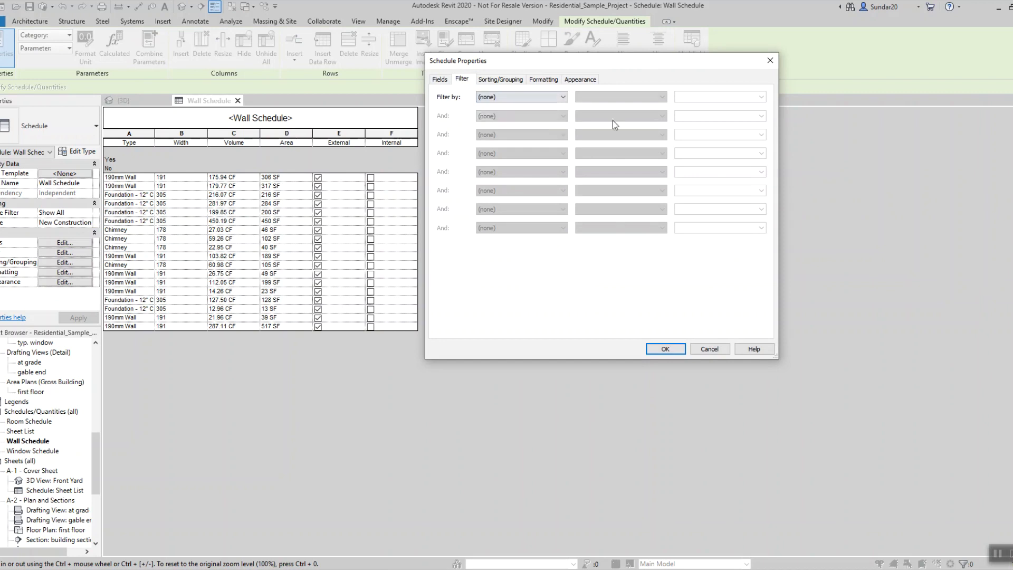
pyautogui.click(665, 349)
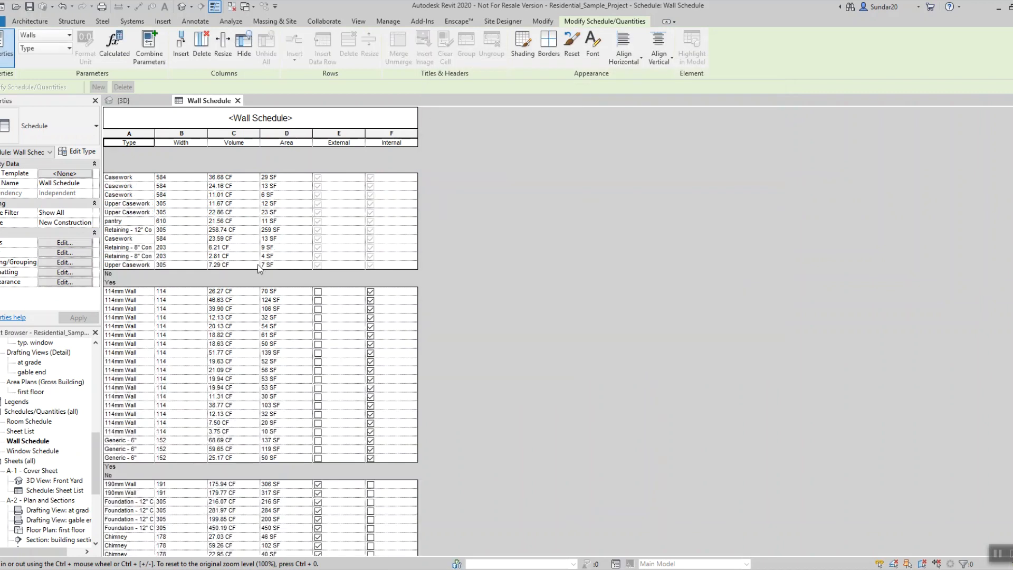
pyautogui.scroll(-3, 355, 229)
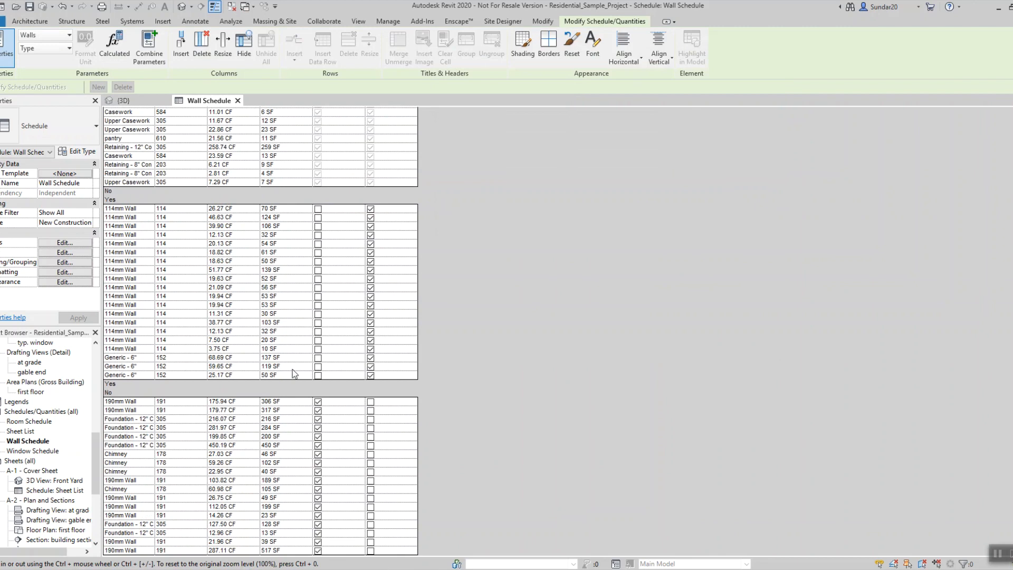
pyautogui.scroll(3, 299, 369)
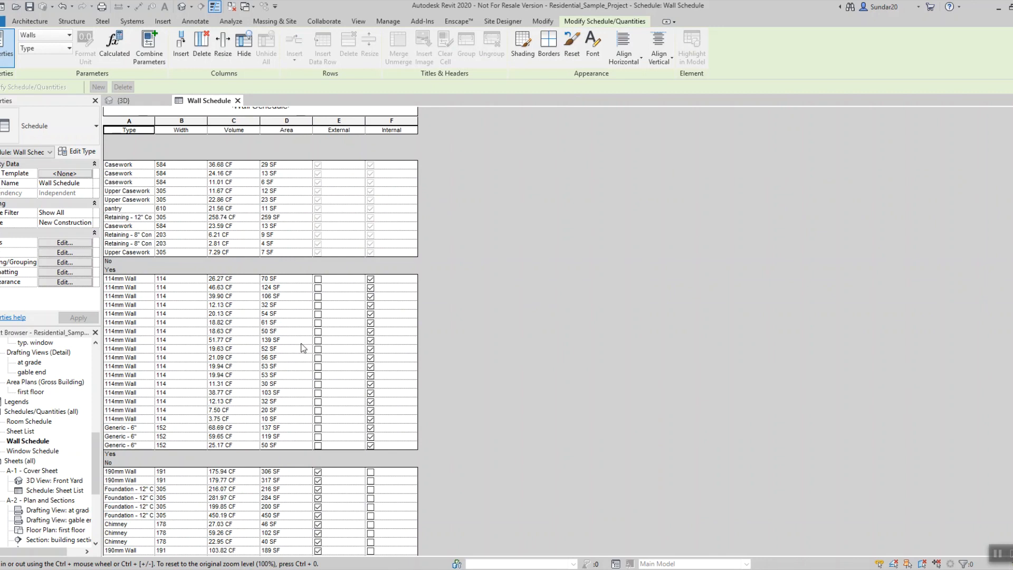
# - Close the wall schedule and the 3D view of the residential project, and switch to the PowerPoint slides on Revit parameters
pyautogui.click(238, 100)
pyautogui.click(166, 101)
pyautogui.click(530, 297)
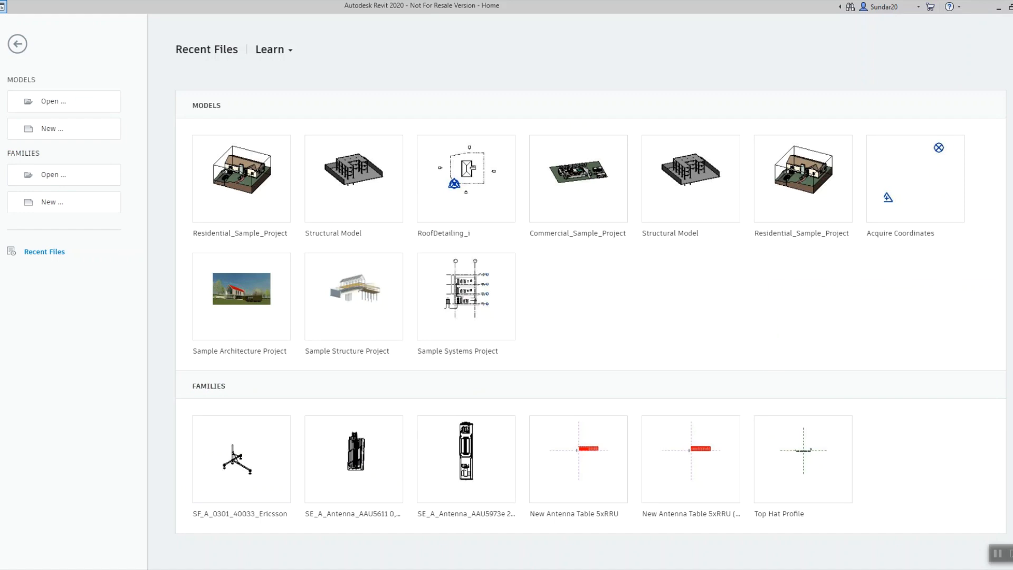
pyautogui.hotkey('alt', 'Tab')
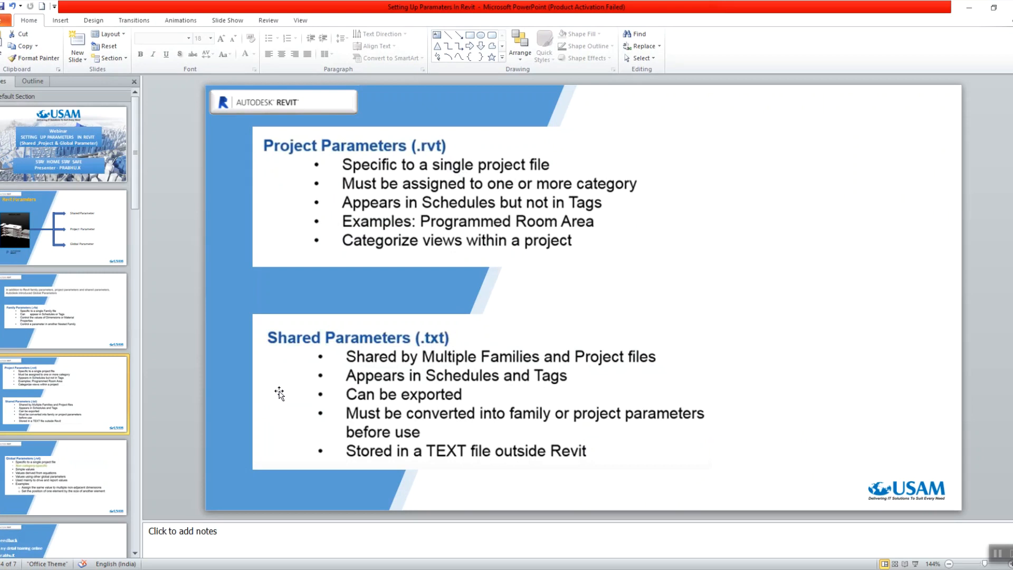
pyautogui.press('pagedown')
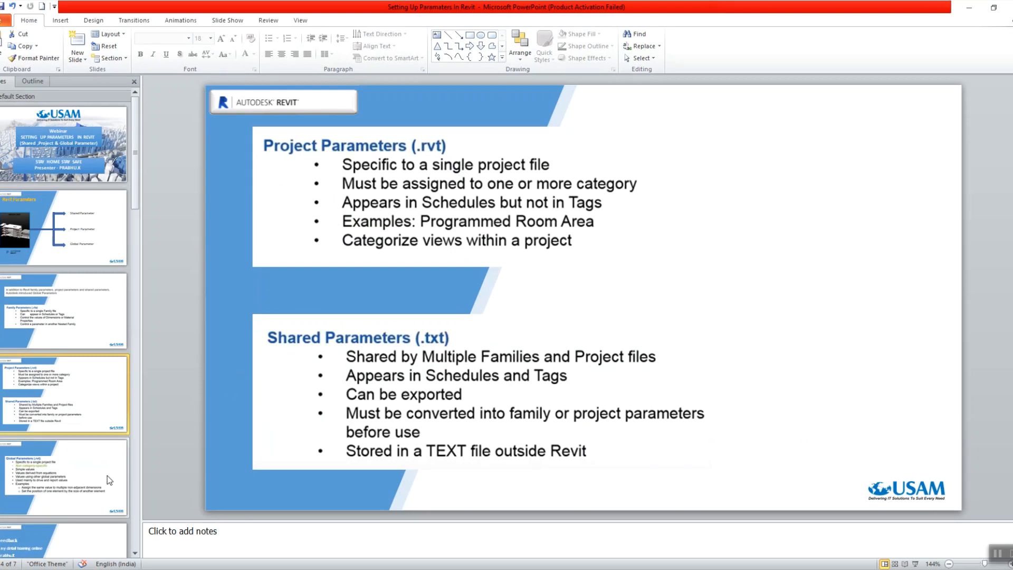
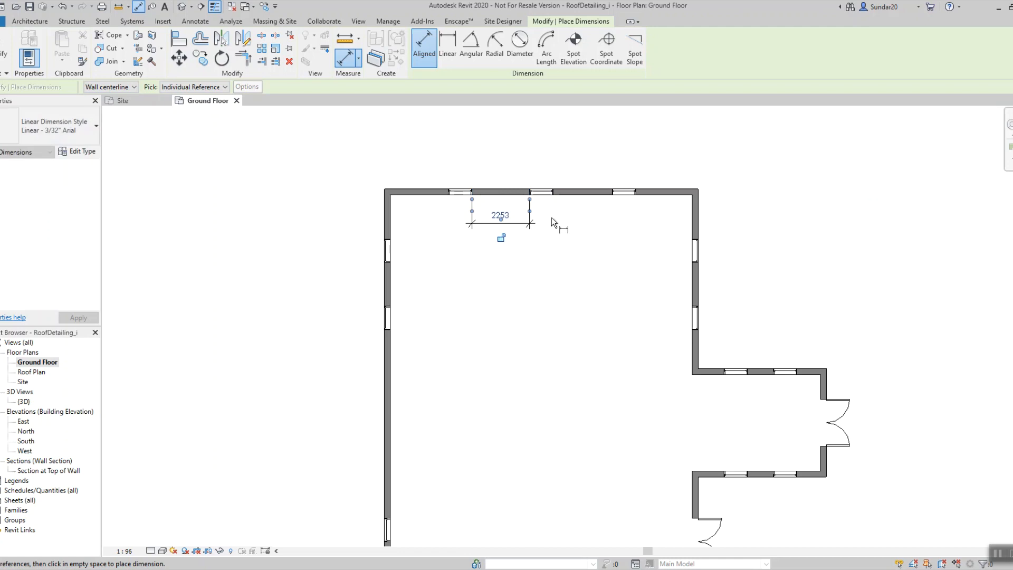
# - Place an aligned dimension between the second and third windows of the top wall in the Ground Floor plan
pyautogui.click(554, 198)
pyautogui.click(614, 198)
pyautogui.click(609, 221)
pyautogui.press('Escape')
pyautogui.press('Escape')
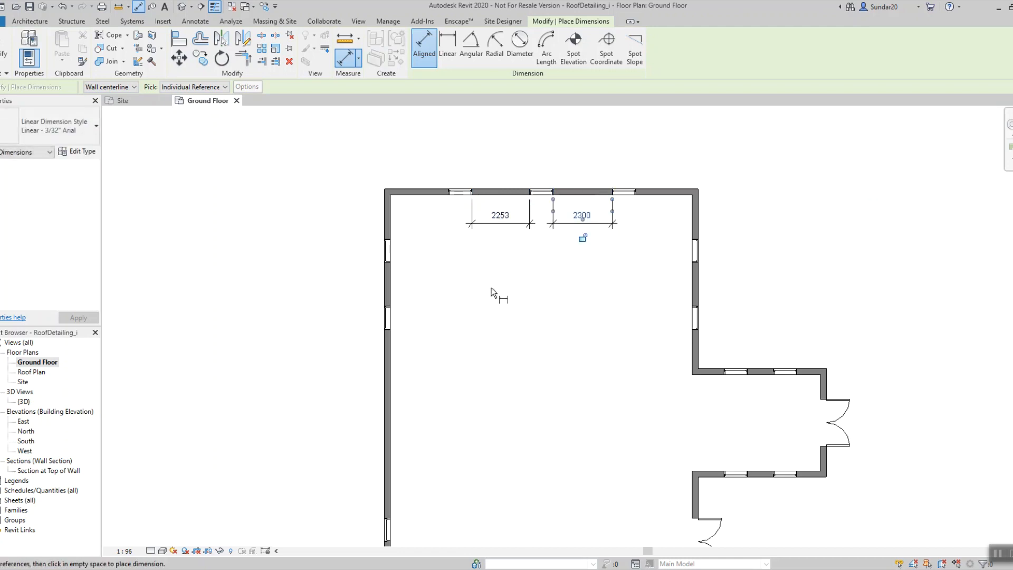
# - Label the dimension between the first two top-wall windows with a new global parameter named Window Clearence, grouped under Dimensions
pyautogui.click(481, 227)
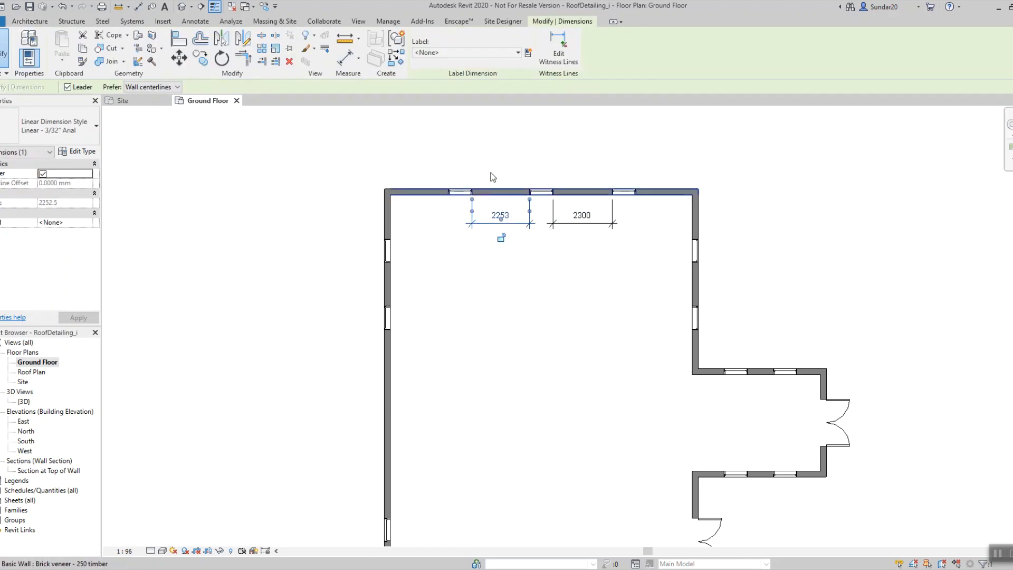
pyautogui.click(517, 53)
pyautogui.click(528, 53)
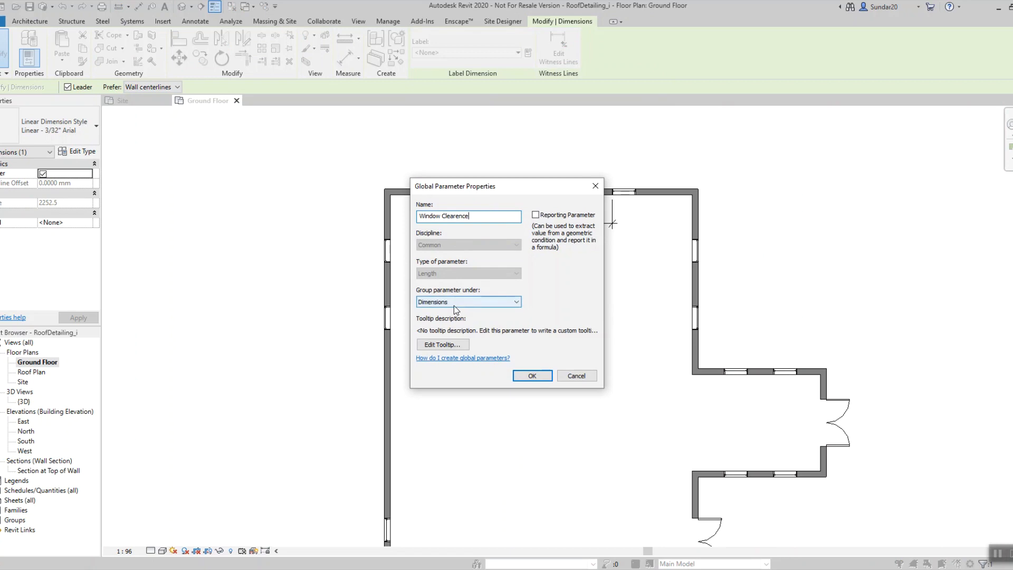
pyautogui.click(530, 375)
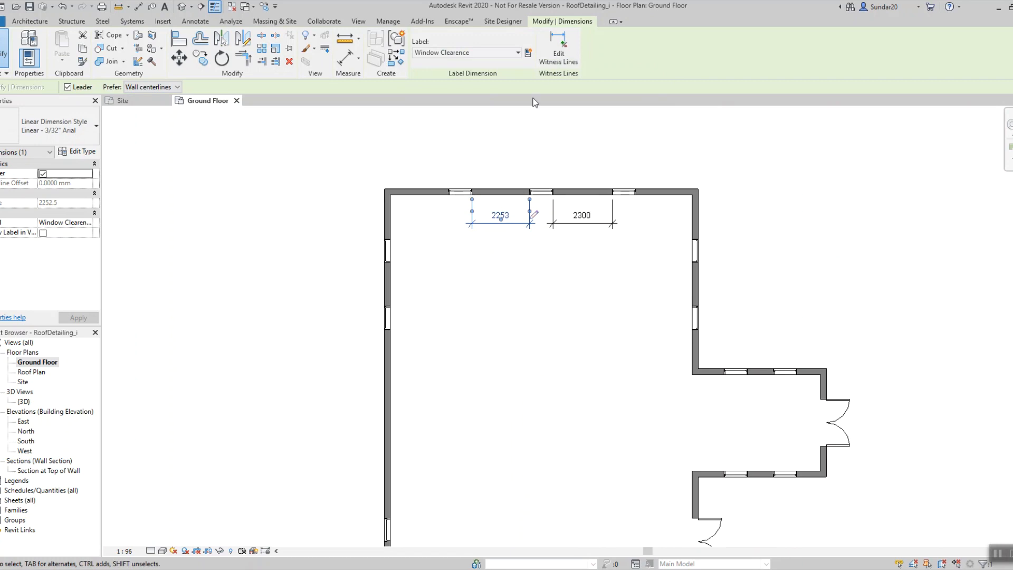
pyautogui.click(345, 150)
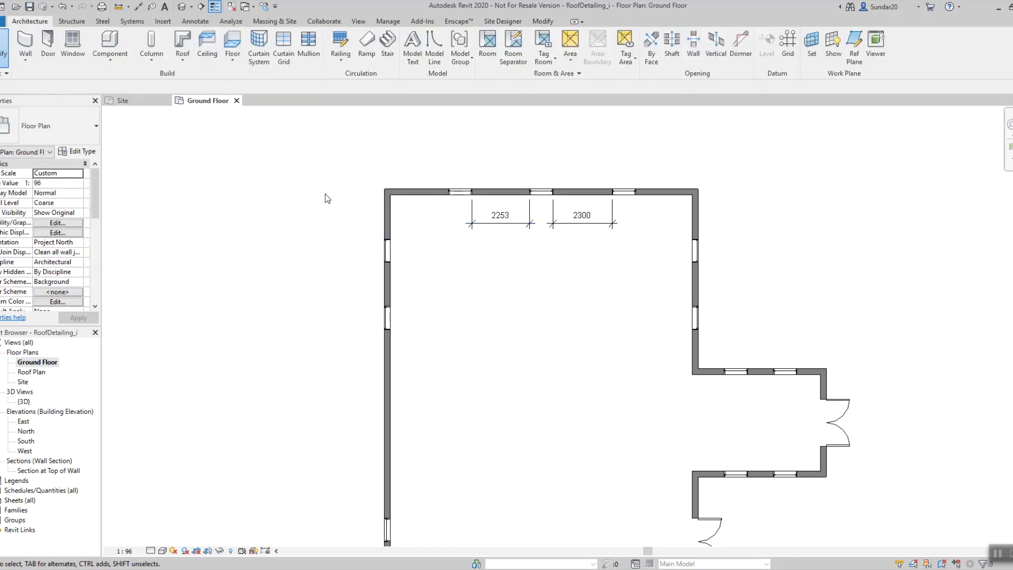
# - Try a value of 1500 for the Window Clearence global parameter and close the Global Parameters dialog
pyautogui.click(389, 21)
pyautogui.click(214, 43)
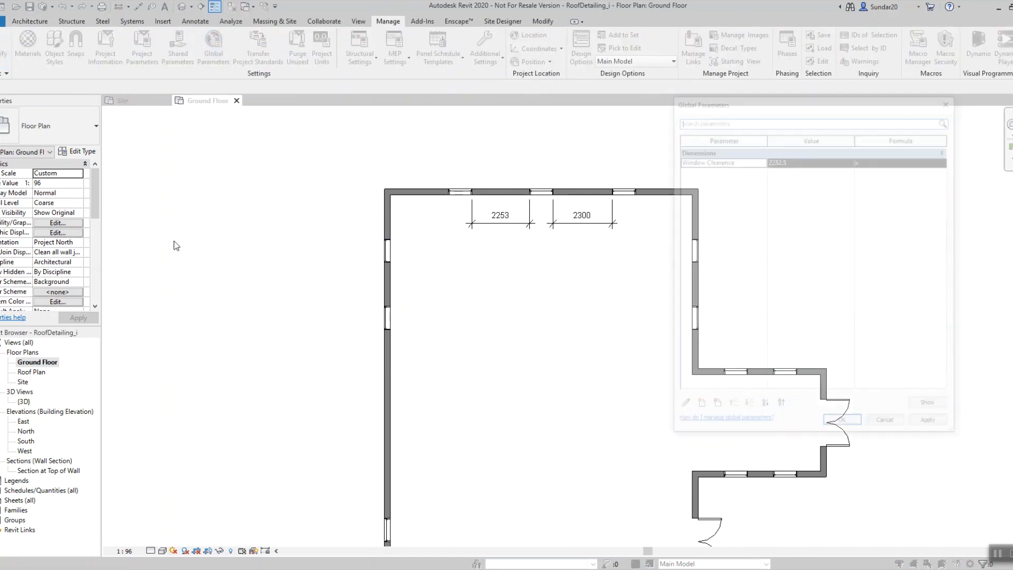
pyautogui.moveTo(751, 104); pyautogui.dragTo(109, 82)
pyautogui.click(158, 138)
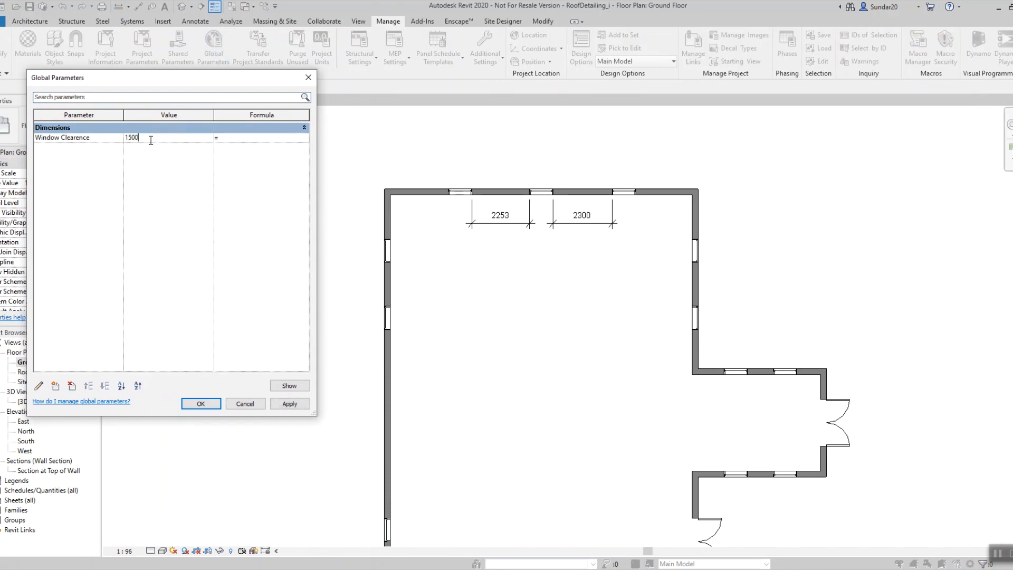
pyautogui.click(275, 406)
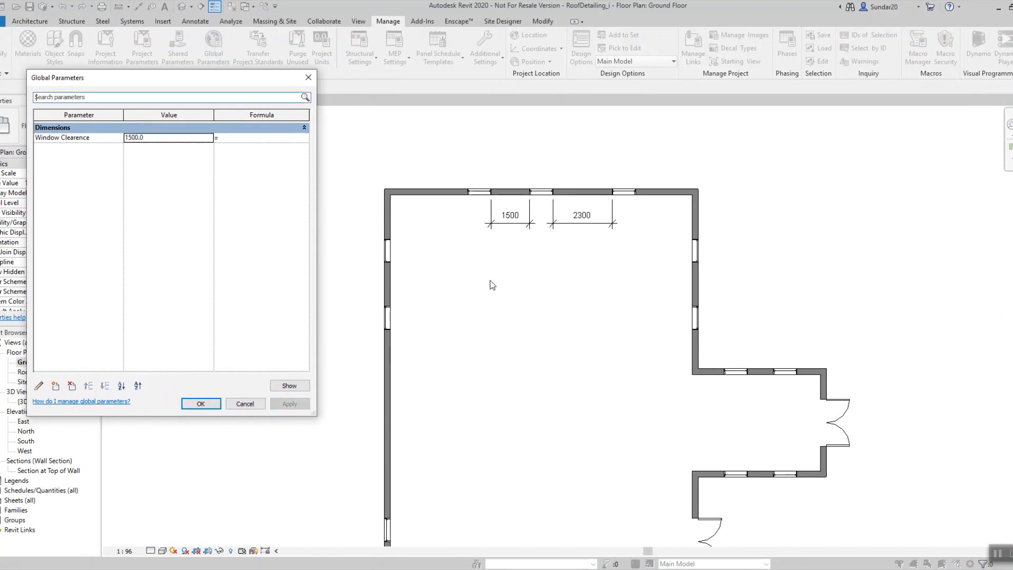
pyautogui.click(308, 77)
# - Assign the Window Clearence label to the dimension between the second and third top-wall windows
pyautogui.click(583, 215)
pyautogui.click(518, 53)
pyautogui.click(497, 88)
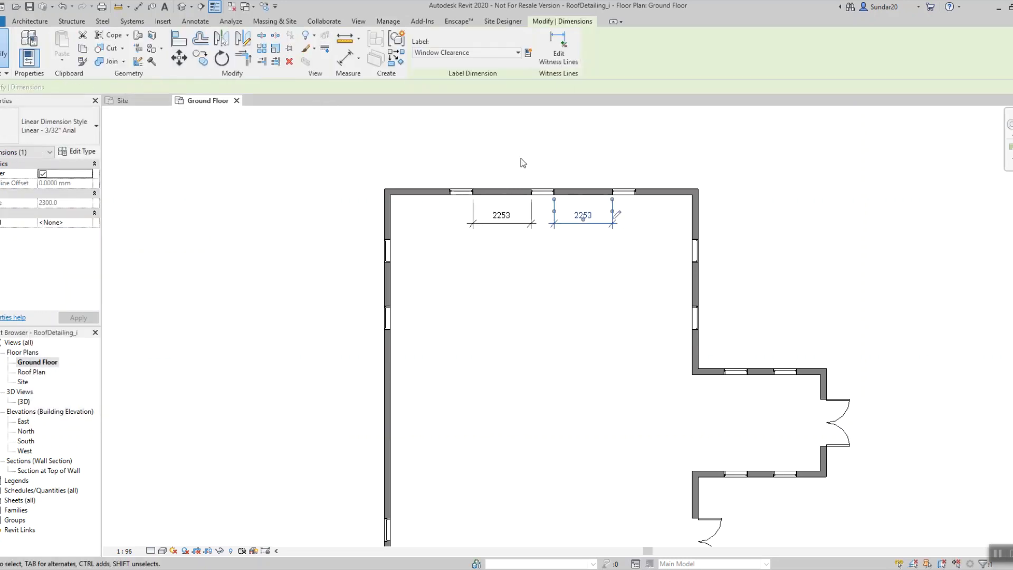
pyautogui.click(568, 280)
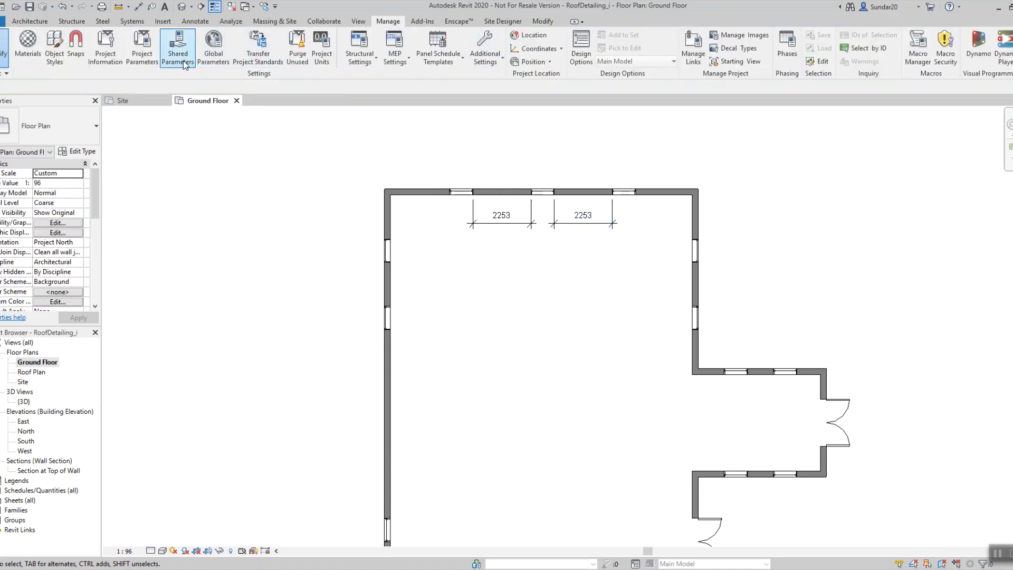
# - Set the Window Clearence global parameter to 1500 and confirm the change
pyautogui.click(213, 41)
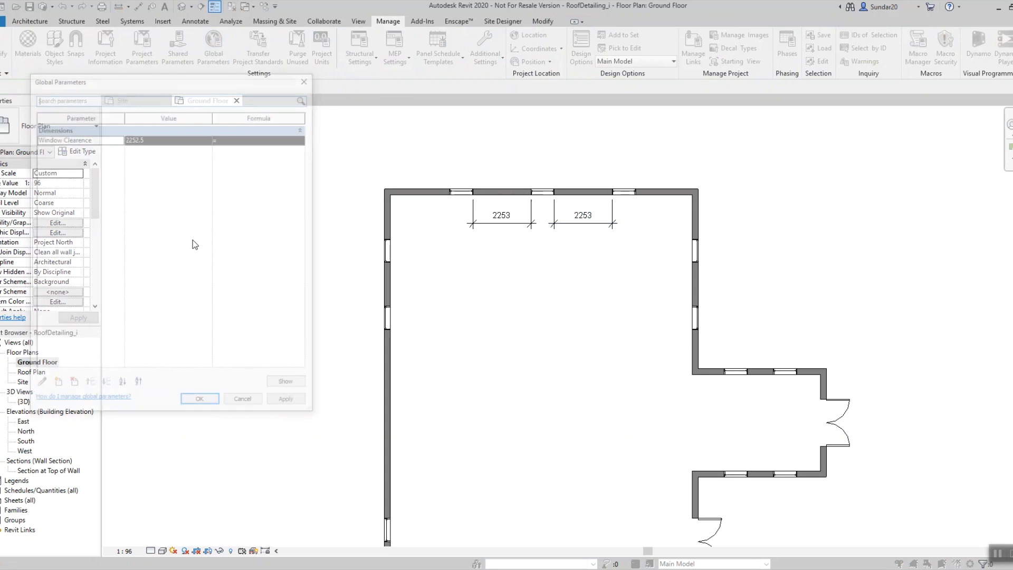
pyautogui.click(166, 141)
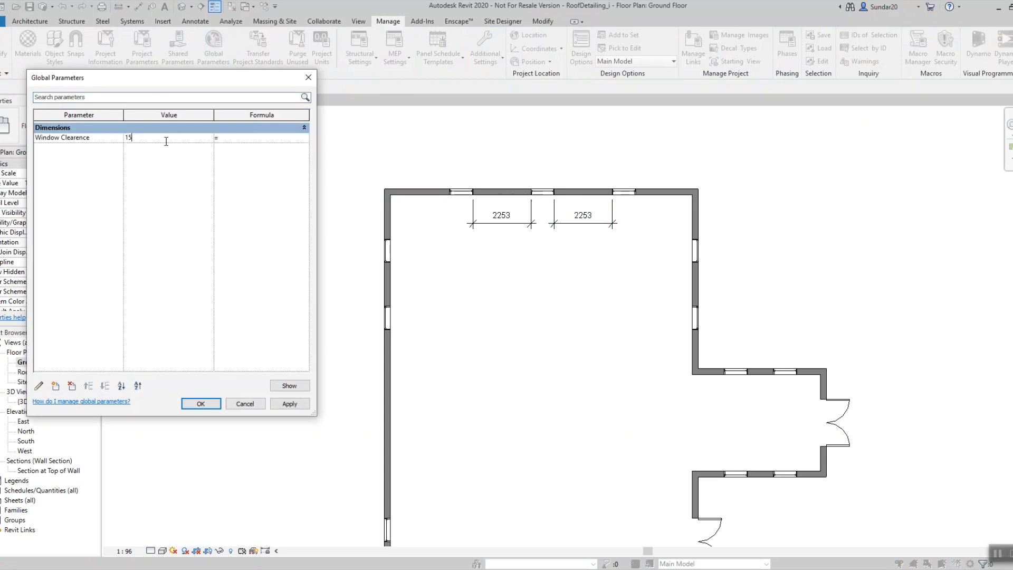
pyautogui.click(290, 403)
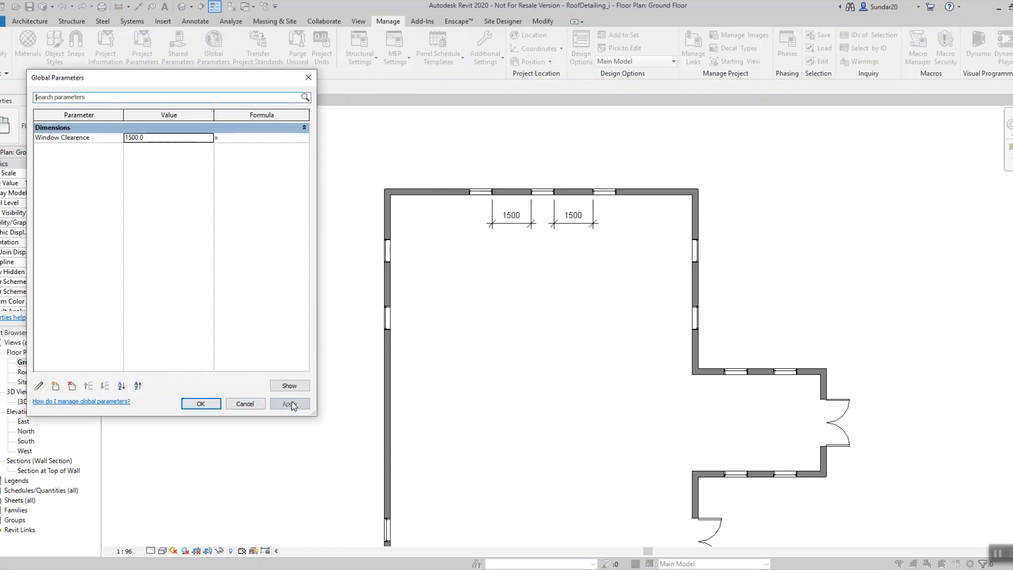
pyautogui.click(201, 404)
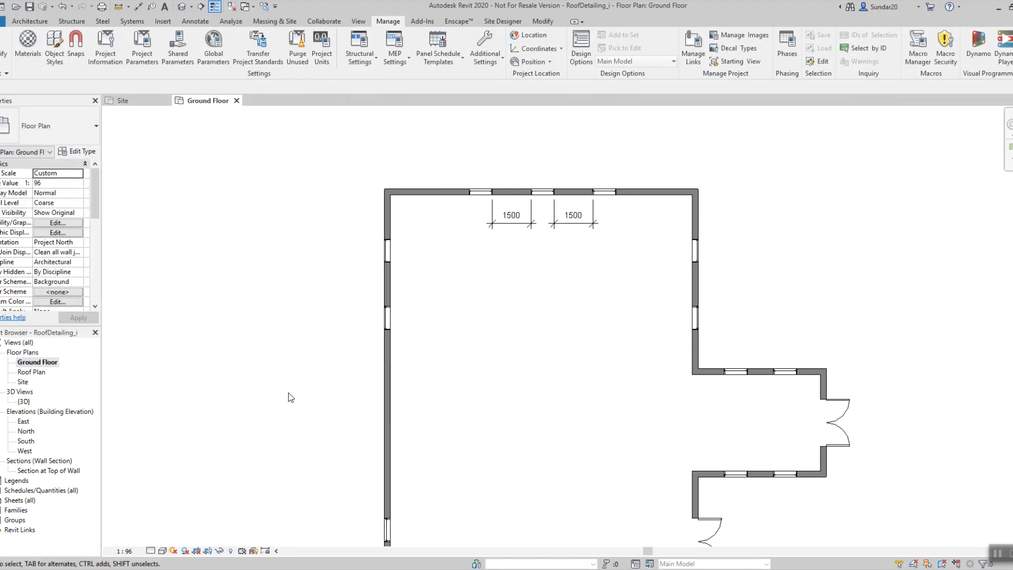
# - Place an aligned dimension across the gap between the two upper windows of the building's left wall
pyautogui.moveTo(504, 382); pyautogui.dragTo(470, 311, button='middle')
pyautogui.press('d')
pyautogui.press('i')
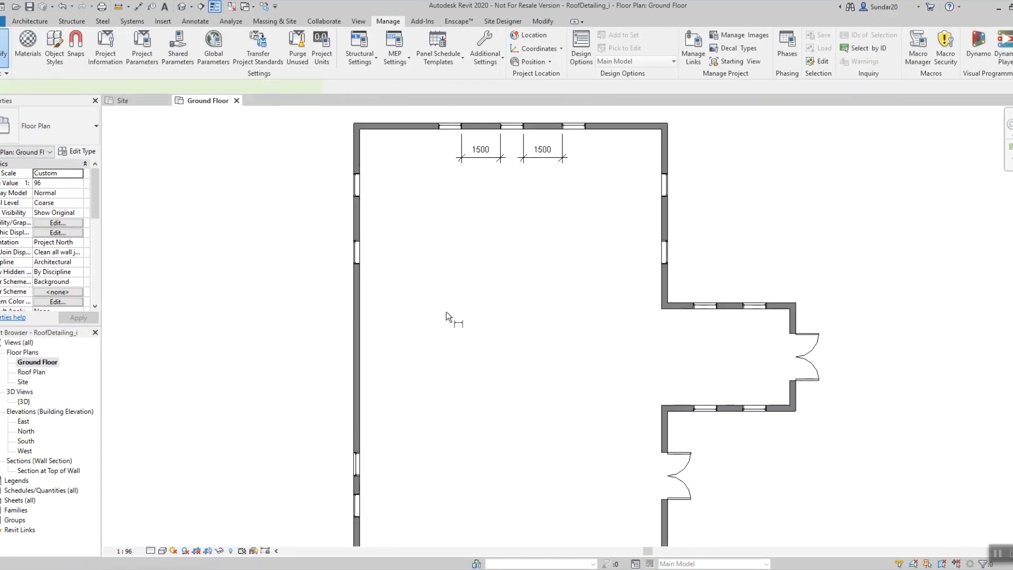
pyautogui.click(360, 196)
pyautogui.click(380, 216)
# - Place an aligned dimension across the gap between the two lower windows of the building's left wall
pyautogui.moveTo(407, 327); pyautogui.dragTo(393, 176, button='middle')
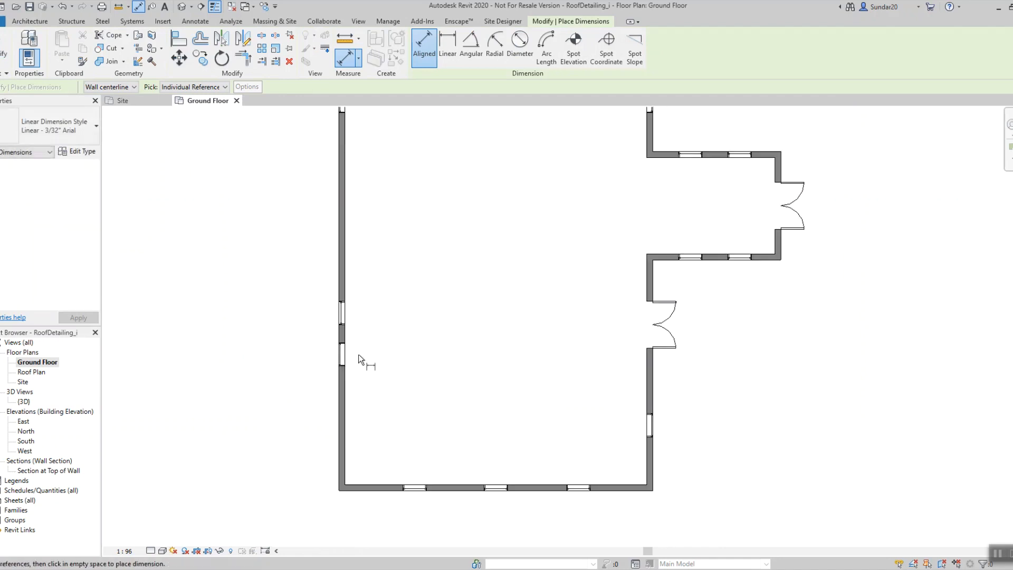
pyautogui.scroll(3, 346, 348)
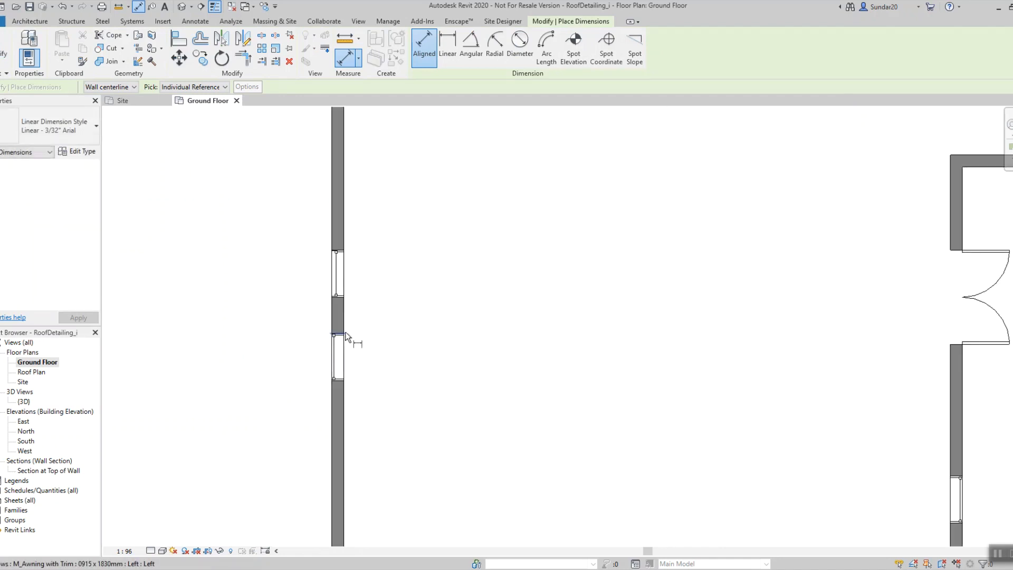
pyautogui.click(346, 335)
pyautogui.click(346, 295)
pyautogui.click(404, 315)
# - Dimension the two gaps between the three windows of the bottom wall, placing both dimensions inside the building
pyautogui.scroll(-2, 425, 316)
pyautogui.moveTo(487, 370); pyautogui.dragTo(366, 310, button='middle')
pyautogui.scroll(2, 347, 380)
pyautogui.click(336, 372)
pyautogui.click(450, 379)
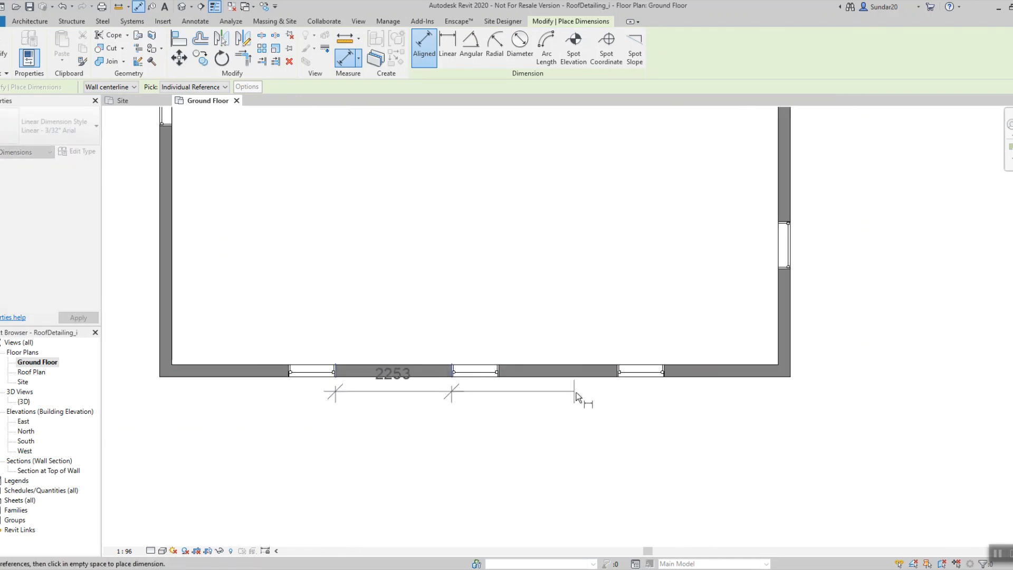
pyautogui.click(458, 309)
pyautogui.click(499, 376)
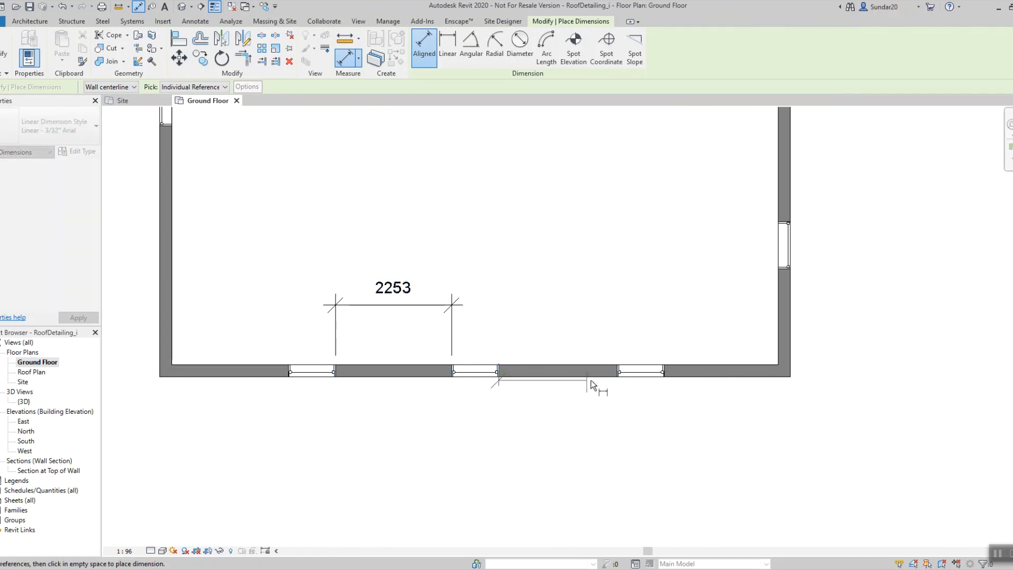
pyautogui.click(618, 374)
pyautogui.click(606, 316)
# - Dimension the distance from the rightmost bottom-wall window to the inner face of the right wall
pyautogui.moveTo(641, 441); pyautogui.dragTo(380, 445, button='middle')
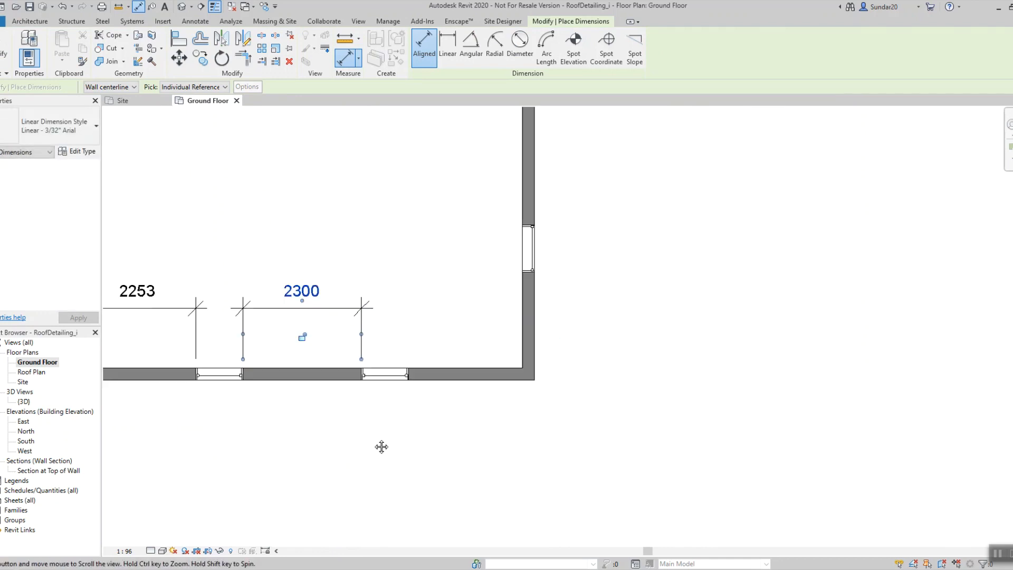
pyautogui.click(407, 379)
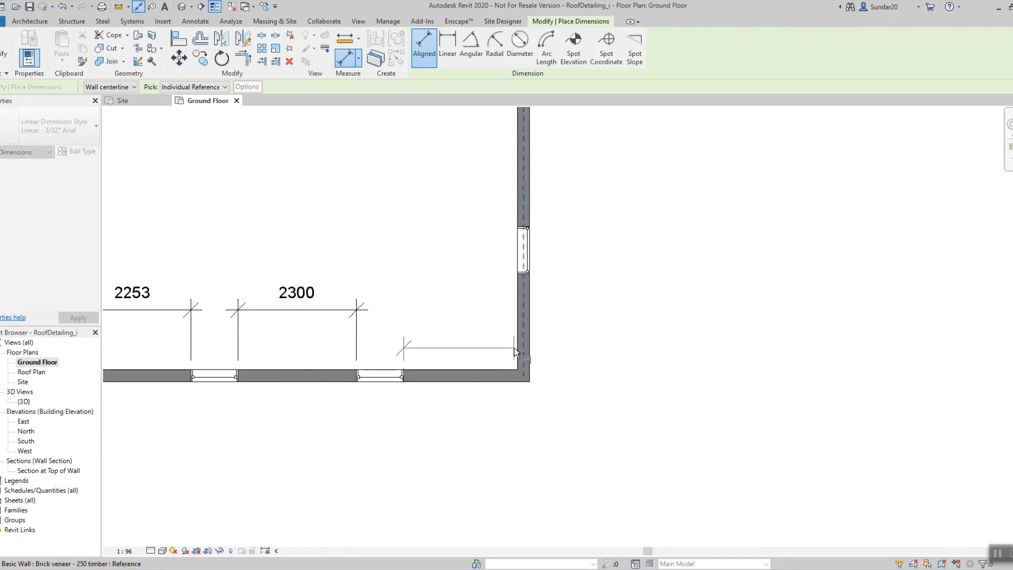
pyautogui.click(516, 352)
pyautogui.click(488, 336)
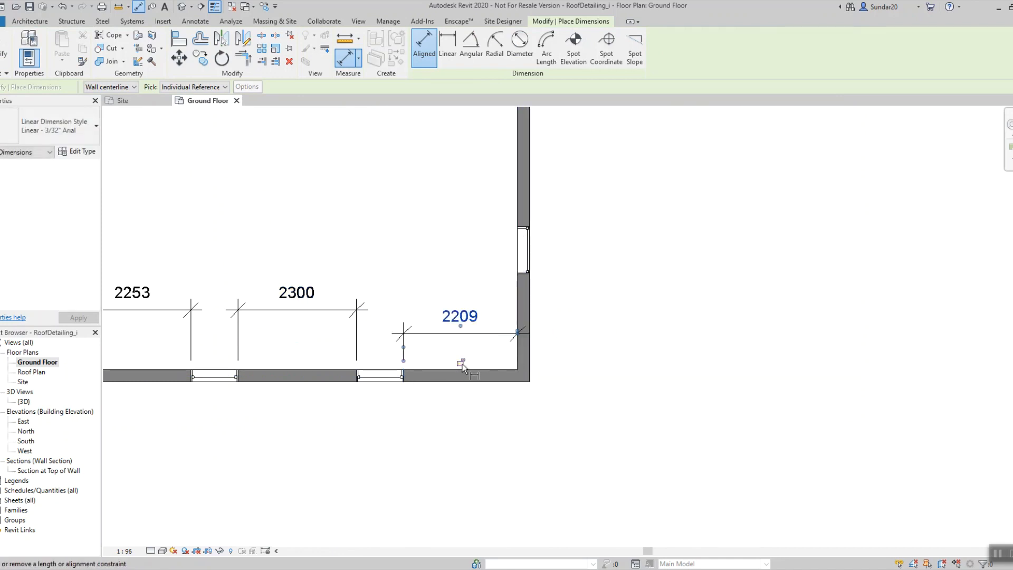
# - Dimension the gap between the two windows in the lower wall of the projecting entrance bay
pyautogui.scroll(-2, 485, 444)
pyautogui.scroll(1, 505, 356)
pyautogui.scroll(-2, 492, 323)
pyautogui.scroll(3, 555, 501)
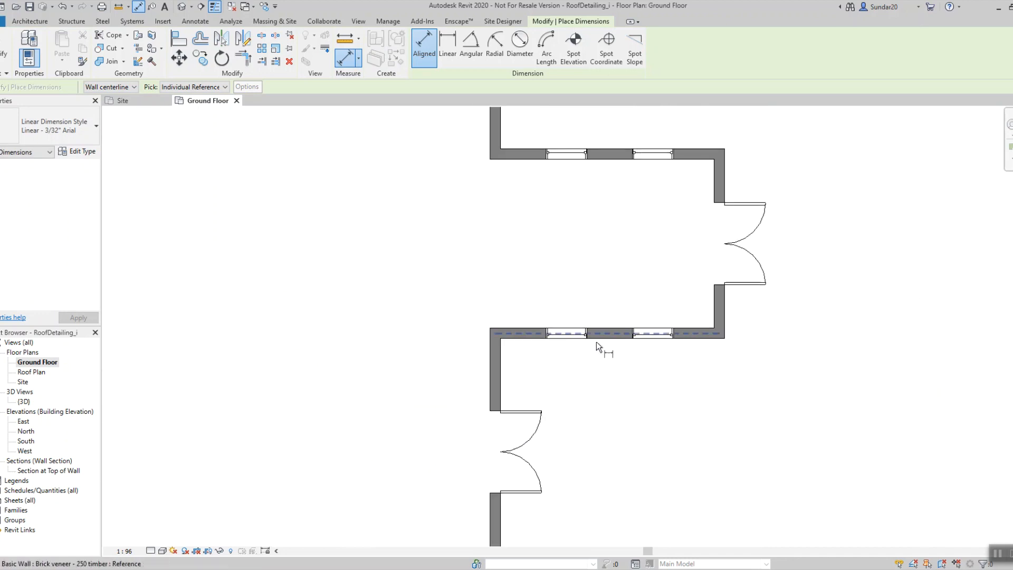
pyautogui.click(590, 337)
pyautogui.click(633, 339)
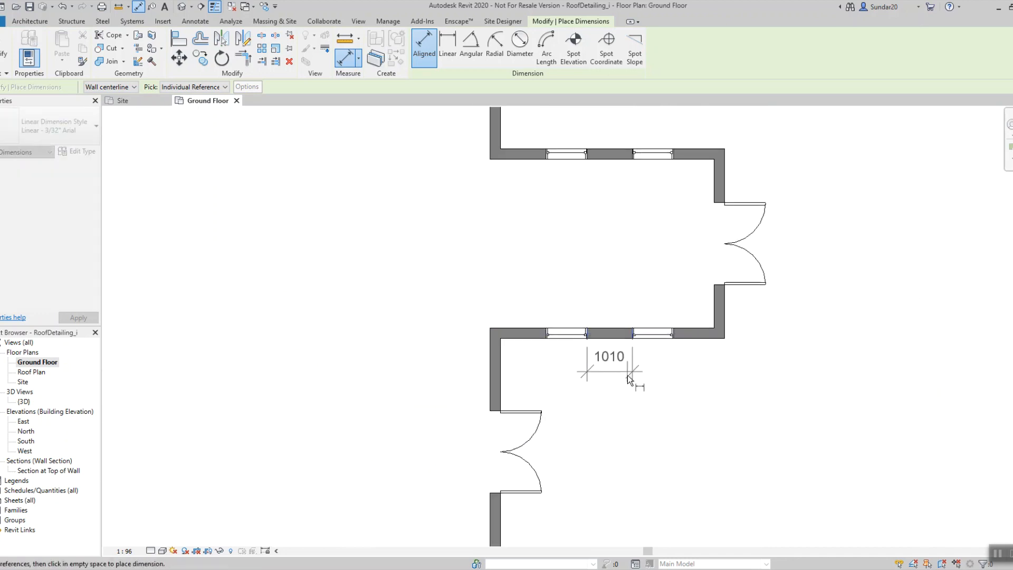
pyautogui.click(629, 395)
# - Dimension the gap between the two windows in the upper wall of the projecting entrance bay and finish dimensioning
pyautogui.click(590, 159)
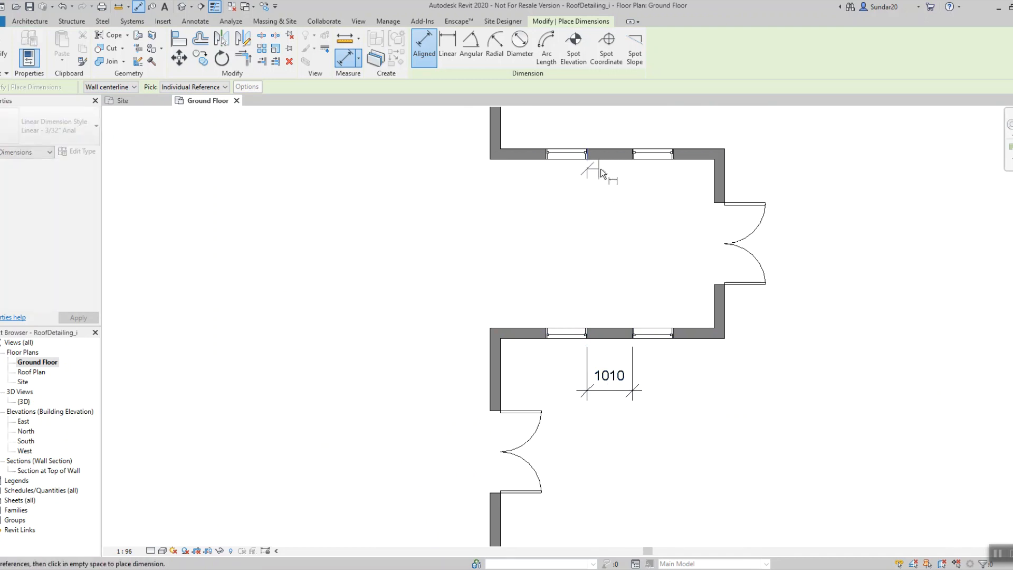
pyautogui.click(634, 156)
pyautogui.click(621, 226)
pyautogui.scroll(-4, 622, 226)
pyautogui.moveTo(528, 343); pyautogui.dragTo(454, 304, button='middle')
pyautogui.press('Escape')
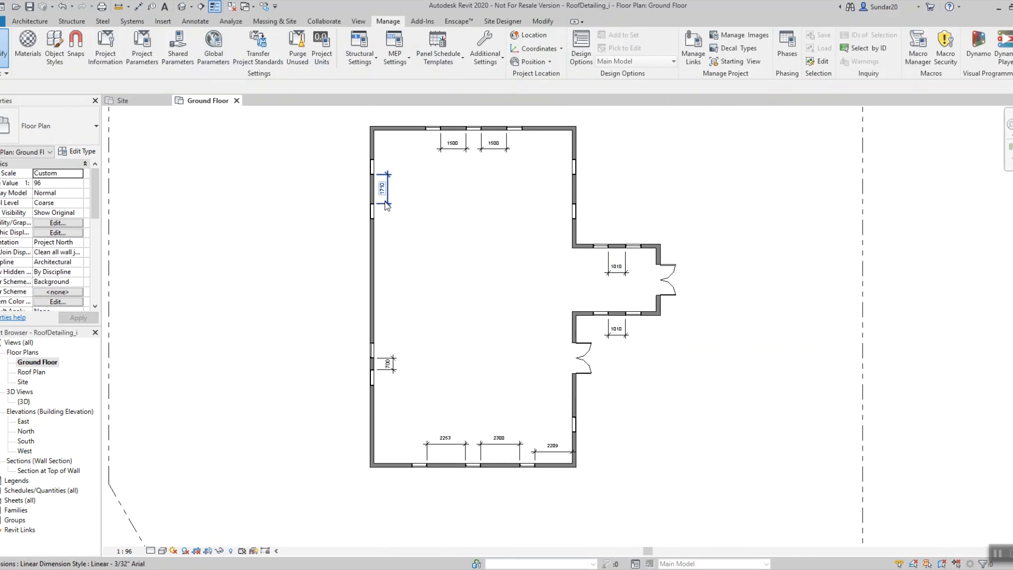
# - Label the window-gap dimensions on the left wall, bottom wall and entrance bay with the Window Clearence parameter, removing the unsatisfied constraints
pyautogui.click(387, 204)
pyautogui.keyDown('ctrl'); pyautogui.click(393, 365); pyautogui.keyUp('ctrl')
pyautogui.keyDown('ctrl'); pyautogui.click(518, 443); pyautogui.keyUp('ctrl')
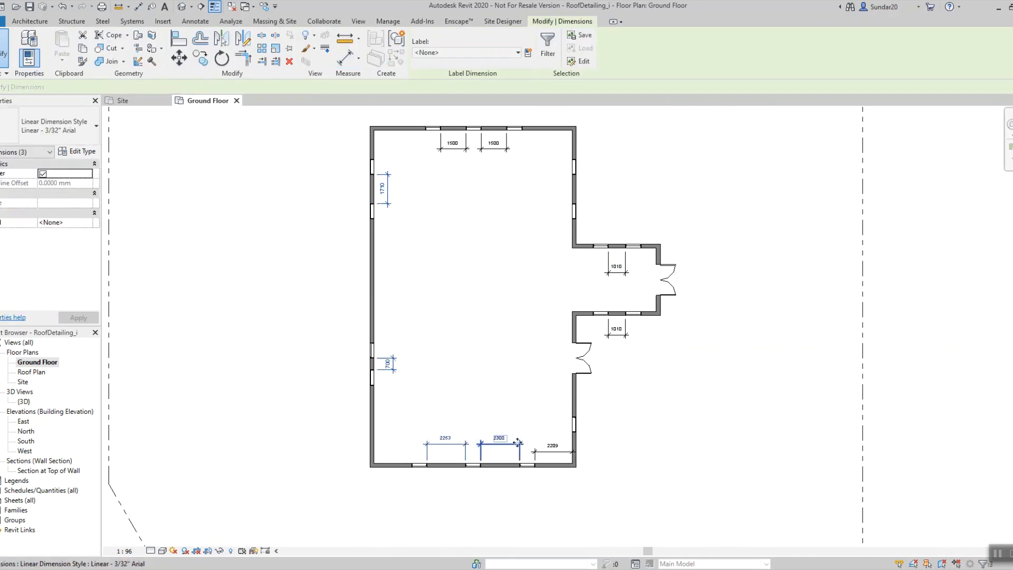
pyautogui.keyDown('ctrl'); pyautogui.click(617, 332); pyautogui.keyUp('ctrl')
pyautogui.keyDown('ctrl'); pyautogui.click(618, 273); pyautogui.keyUp('ctrl')
pyautogui.click(475, 53)
pyautogui.click(438, 93)
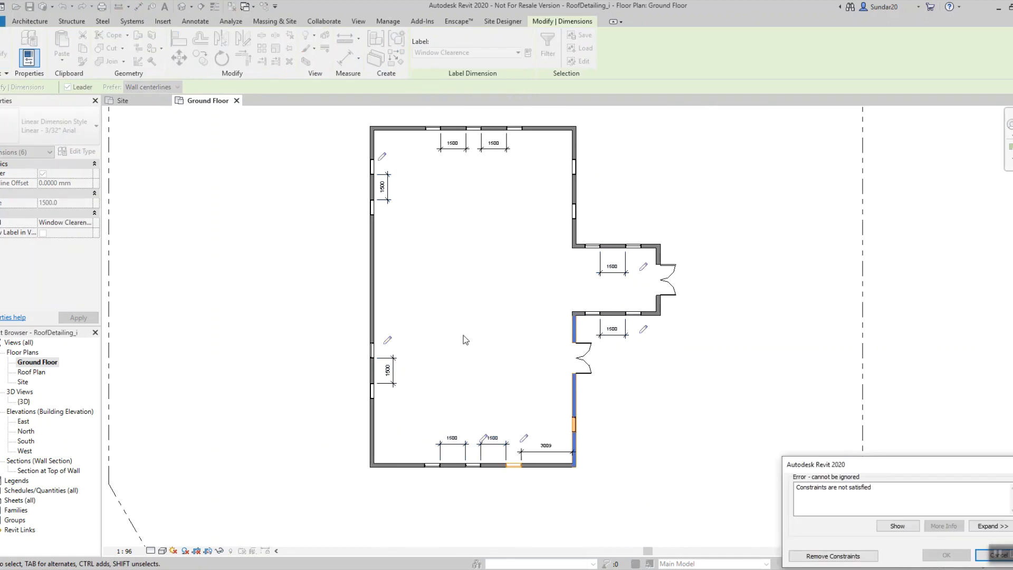
pyautogui.click(506, 379)
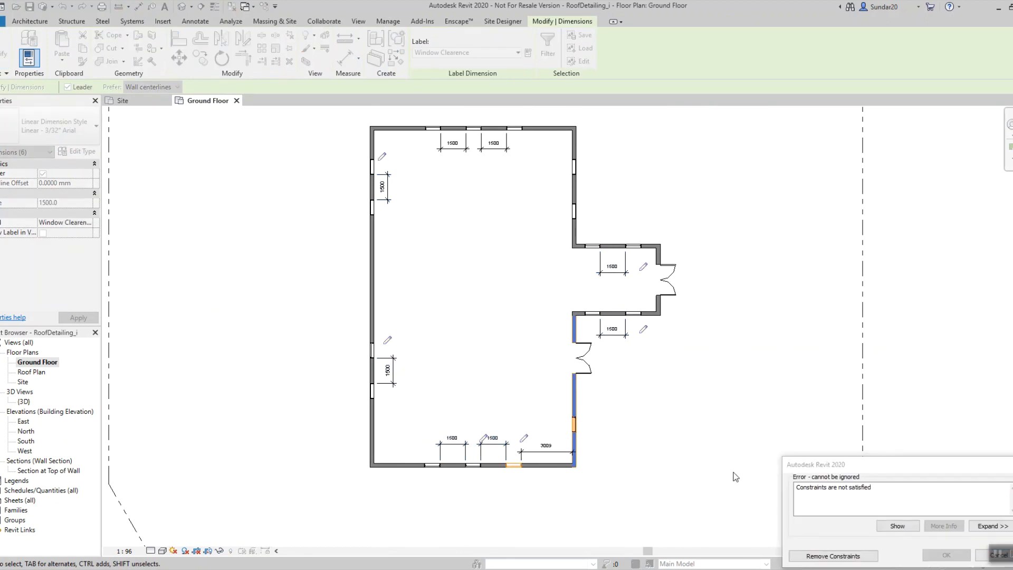
pyautogui.click(833, 556)
# - Delete the dimension between the rightmost bottom-wall window and the right wall
pyautogui.scroll(3, 549, 411)
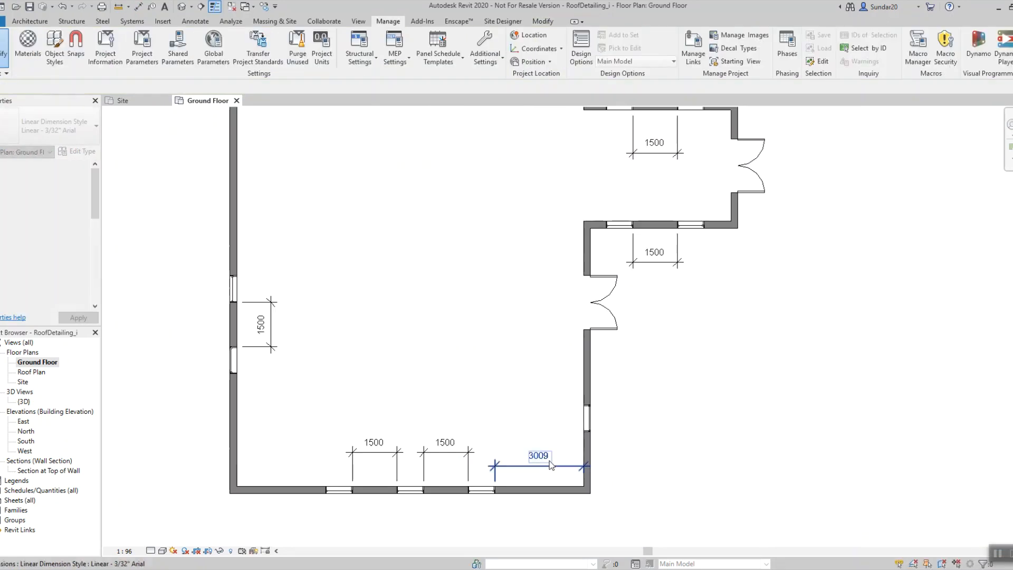
pyautogui.click(550, 465)
pyautogui.press('Delete')
# - Examine the labelled window spacing along all walls of the ground floor plan
pyautogui.scroll(3, 454, 416)
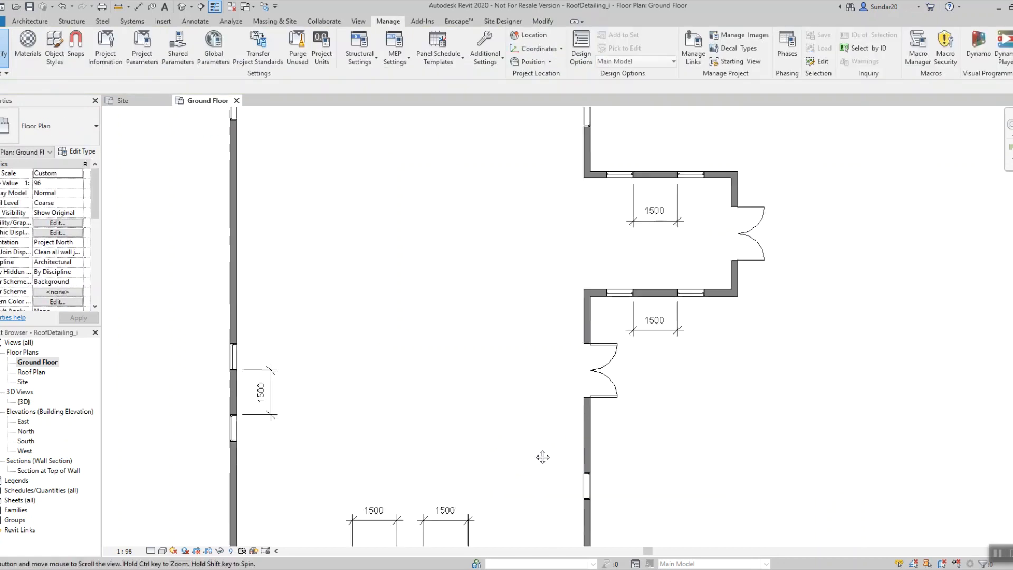
pyautogui.scroll(-2, 454, 413)
pyautogui.moveTo(472, 295); pyautogui.dragTo(530, 432, button='middle')
pyautogui.scroll(-4, 497, 314)
pyautogui.moveTo(497, 317); pyautogui.dragTo(477, 358, button='middle')
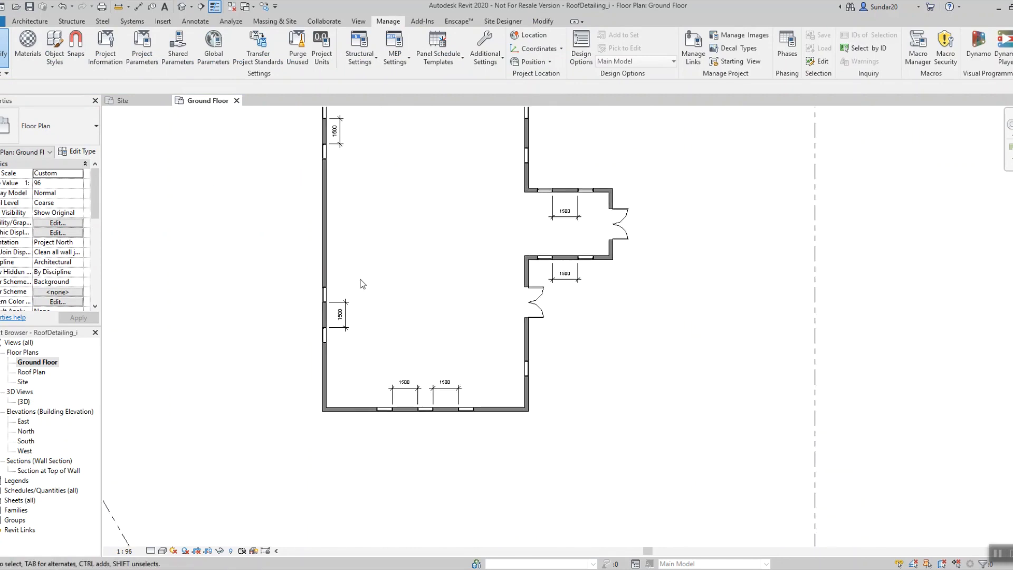
pyautogui.moveTo(362, 284); pyautogui.dragTo(364, 346, button='middle')
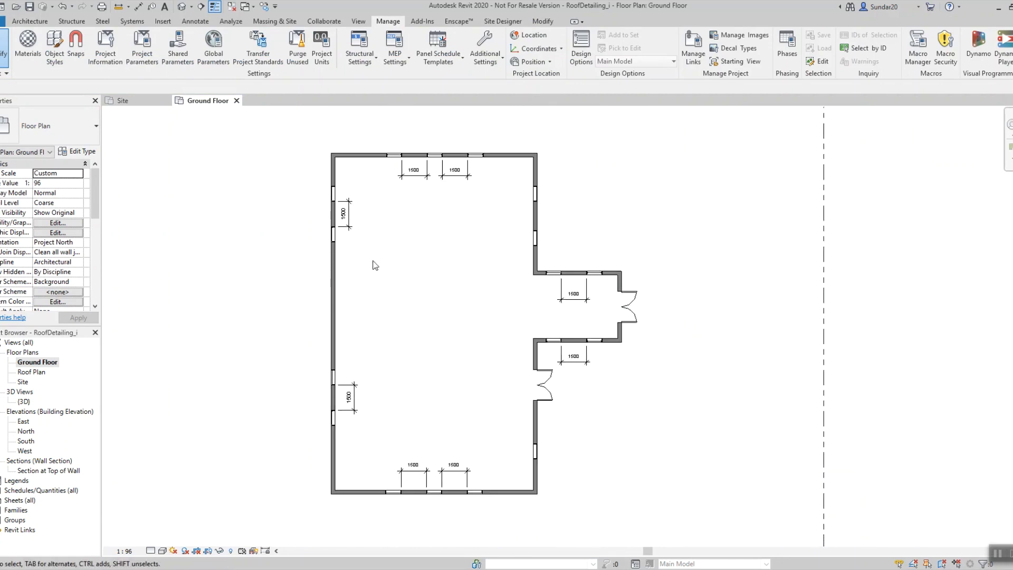
pyautogui.scroll(5, 381, 316)
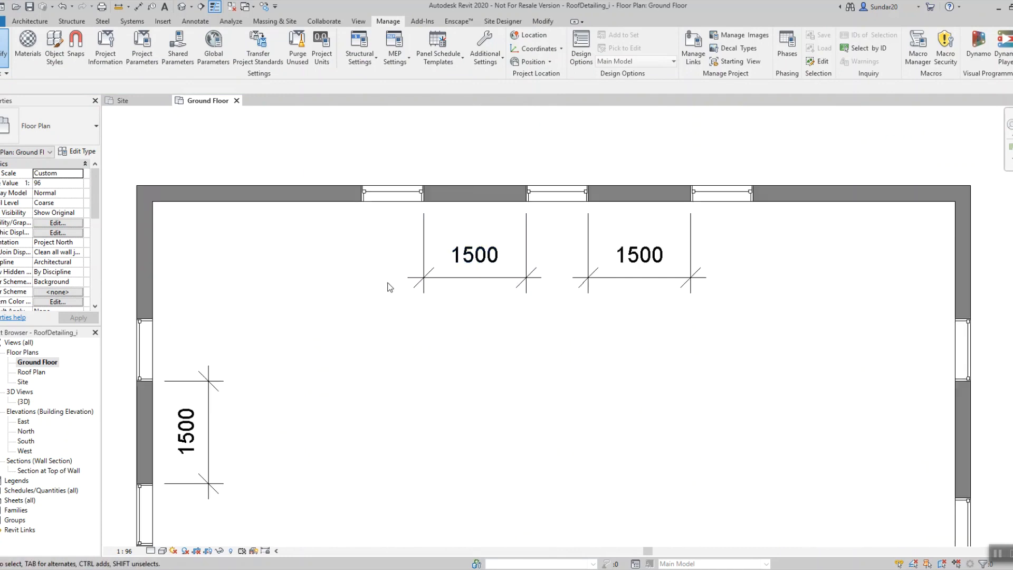
pyautogui.scroll(-2, 412, 300)
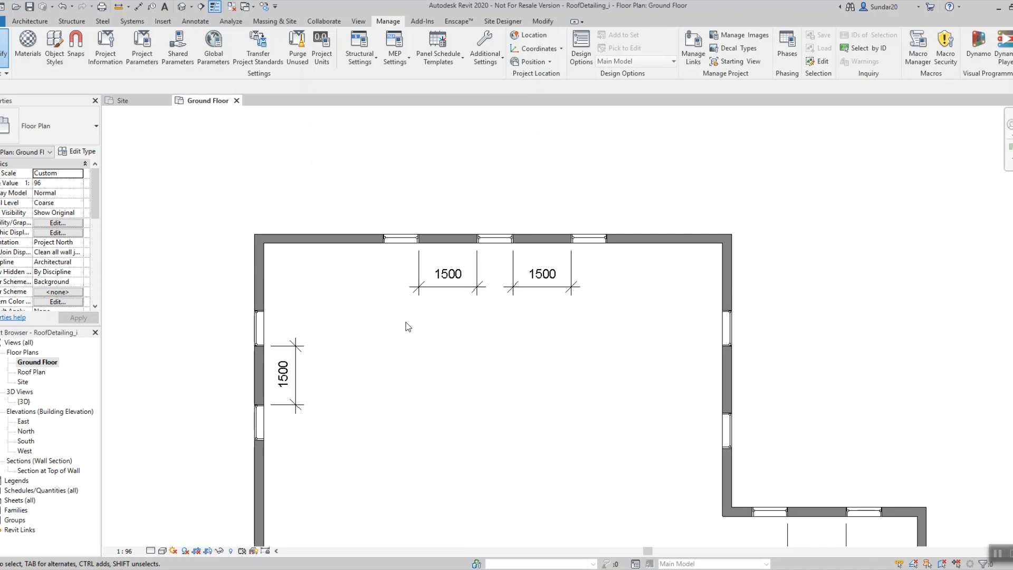
pyautogui.moveTo(407, 322); pyautogui.dragTo(353, 215, button='middle')
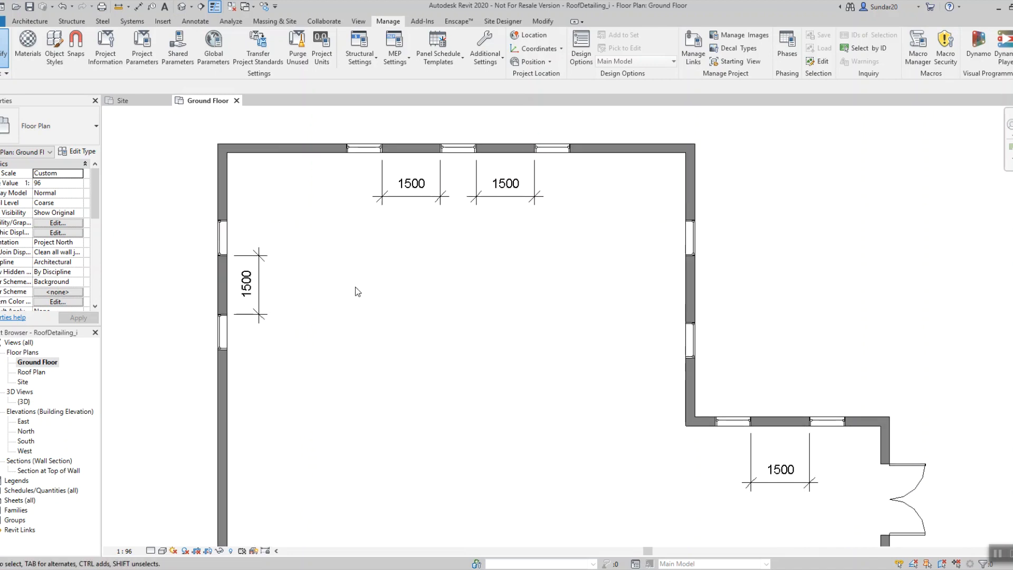
pyautogui.press('z')
pyautogui.press('f')
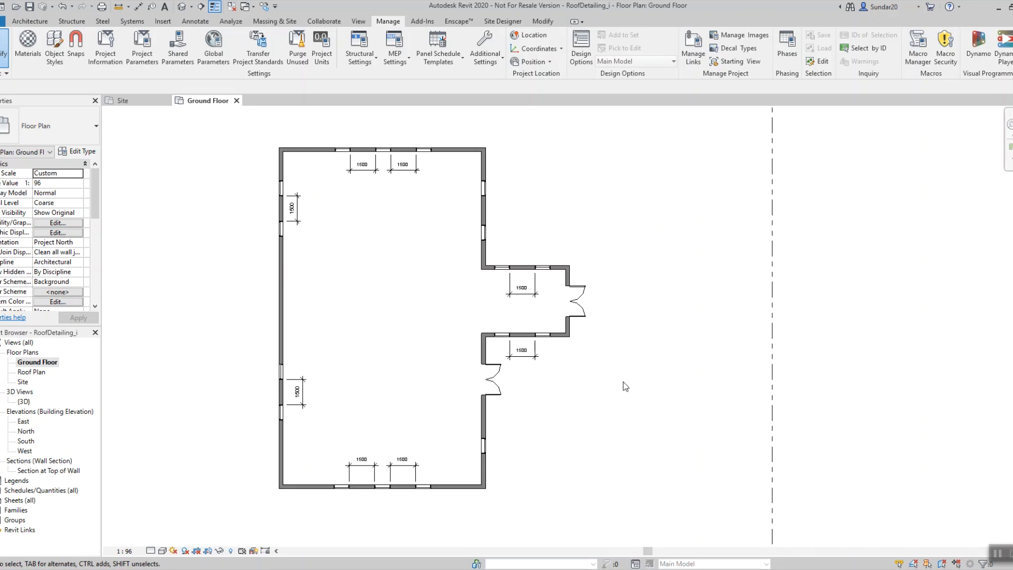
# - Draw a rectangle of Brick veneer - 250 timber walls, about 16000 by 16000 mm, in the empty area right of the building
pyautogui.moveTo(623, 382); pyautogui.dragTo(563, 452, button='middle')
pyautogui.scroll(-3, 520, 346)
pyautogui.scroll(1, 520, 346)
pyautogui.moveTo(222, 168); pyautogui.dragTo(107, 112, button='middle')
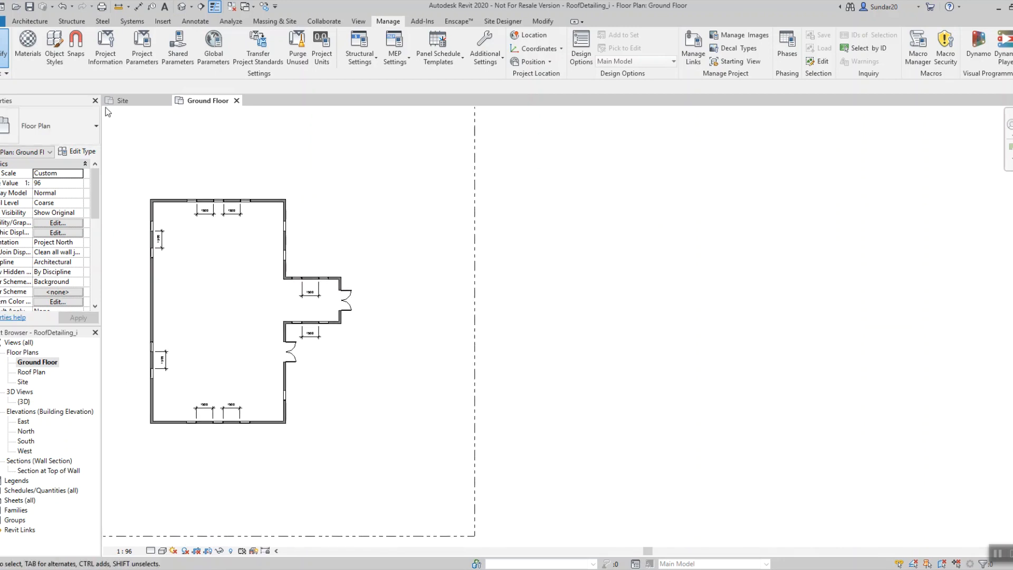
pyautogui.click(30, 22)
pyautogui.click(27, 42)
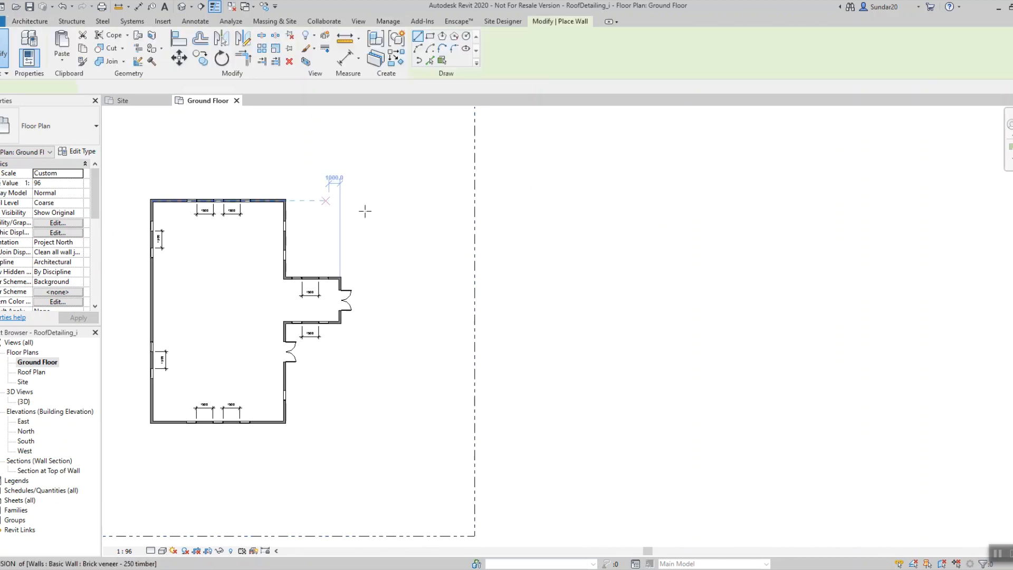
pyautogui.click(430, 37)
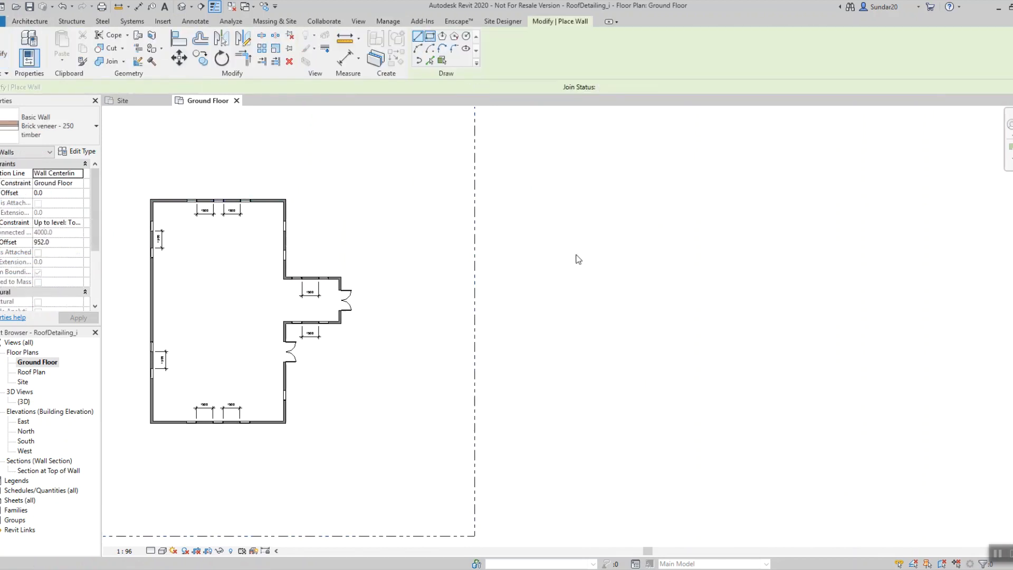
pyautogui.click(535, 200)
pyautogui.click(711, 379)
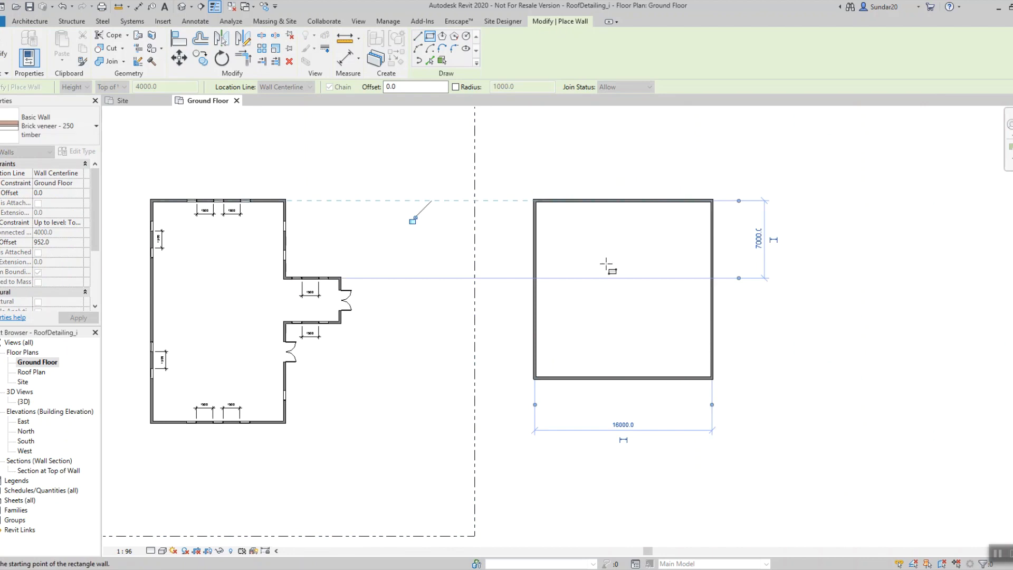
pyautogui.scroll(3, 548, 284)
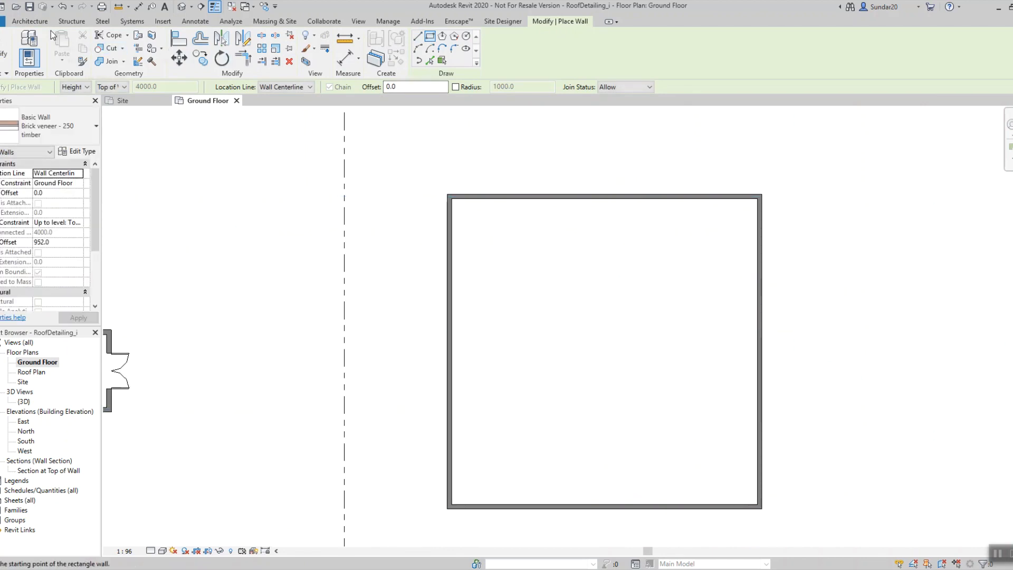
pyautogui.click(37, 23)
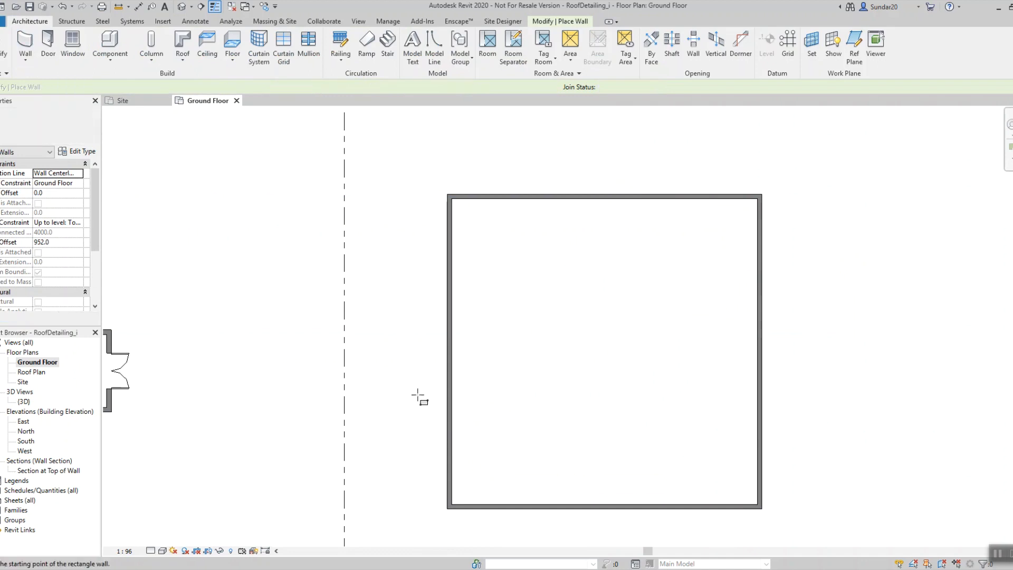
pyautogui.press('Escape')
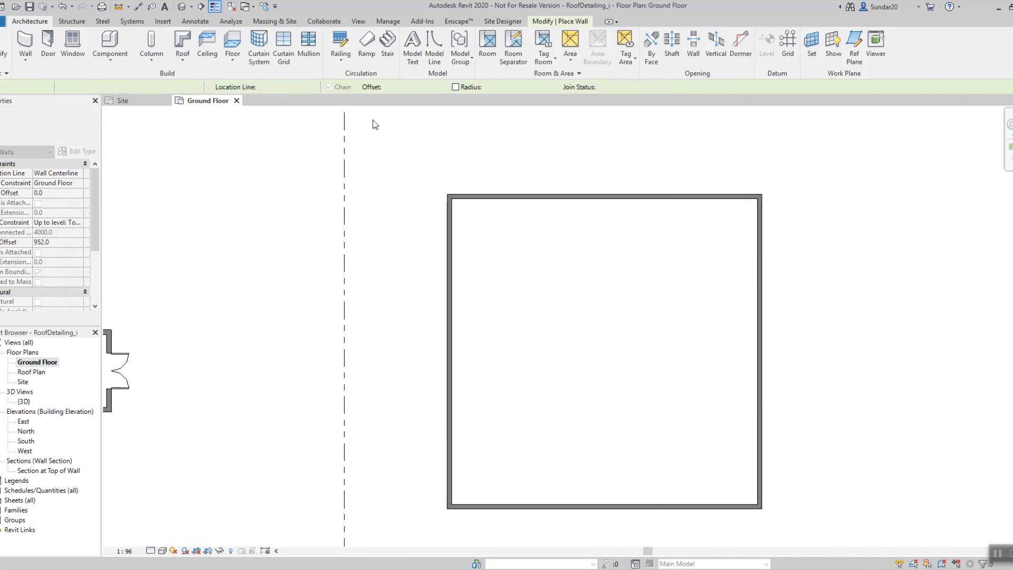
pyautogui.click(25, 42)
pyautogui.click(30, 23)
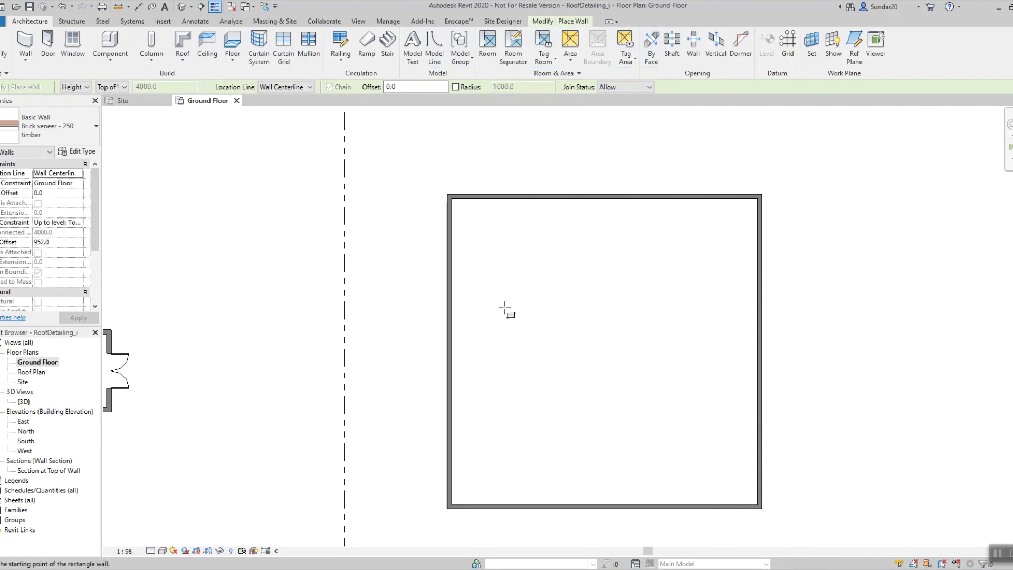
pyautogui.press('Escape')
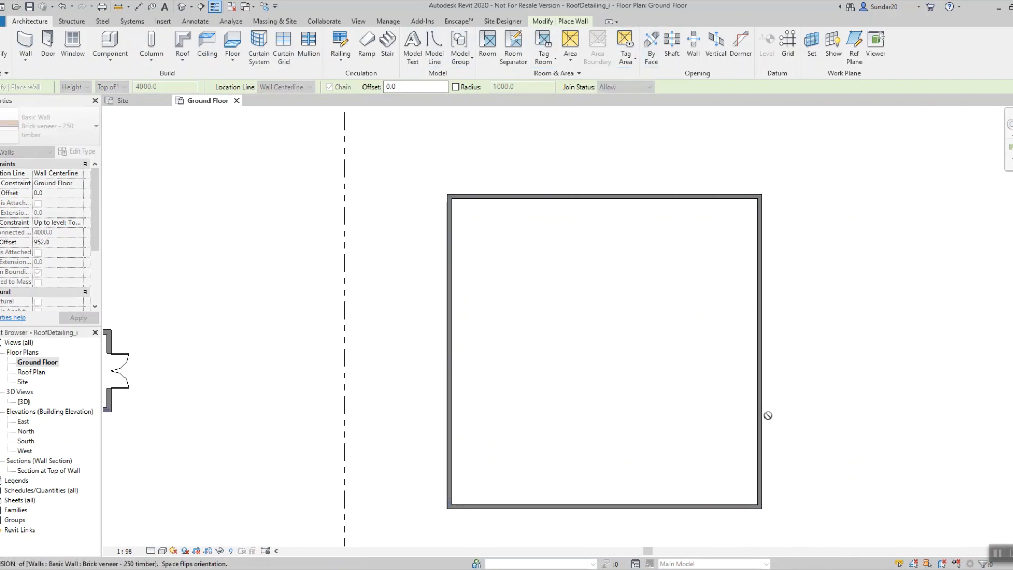
# - Draw a straight horizontal partition wall across the full width of the new enclosure, about 5000 mm above its bottom wall
pyautogui.click(25, 41)
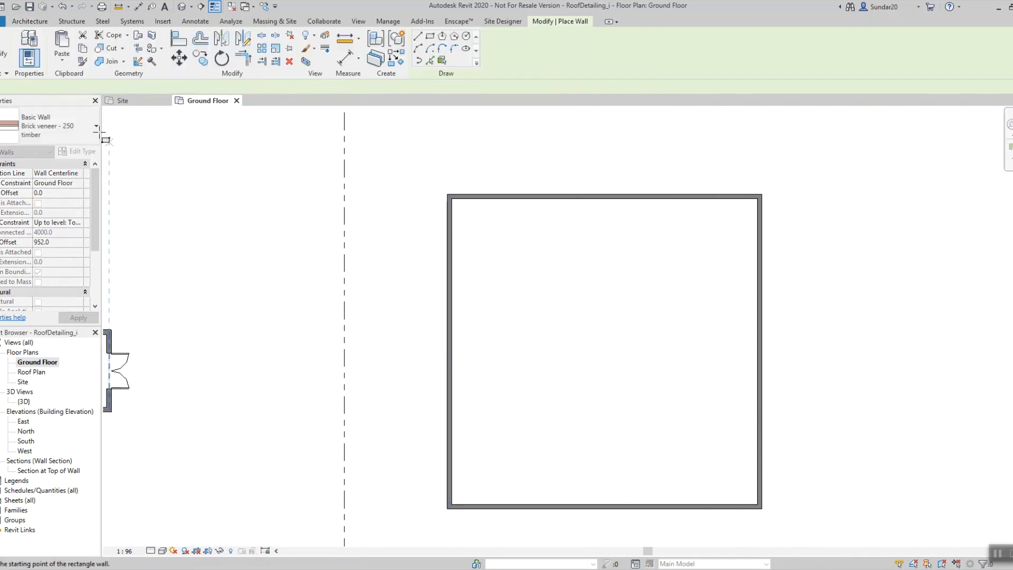
pyautogui.click(30, 21)
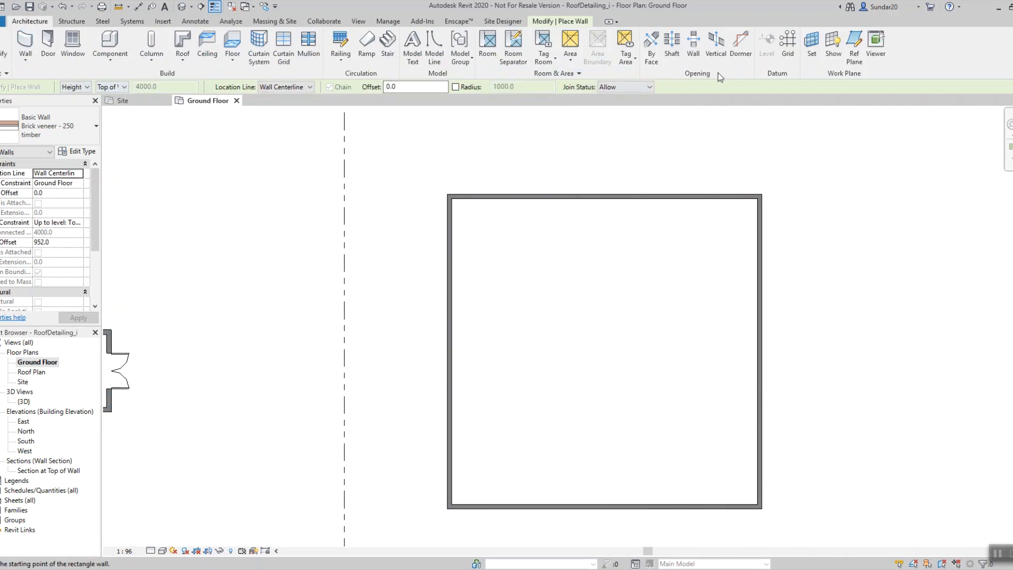
pyautogui.click(554, 21)
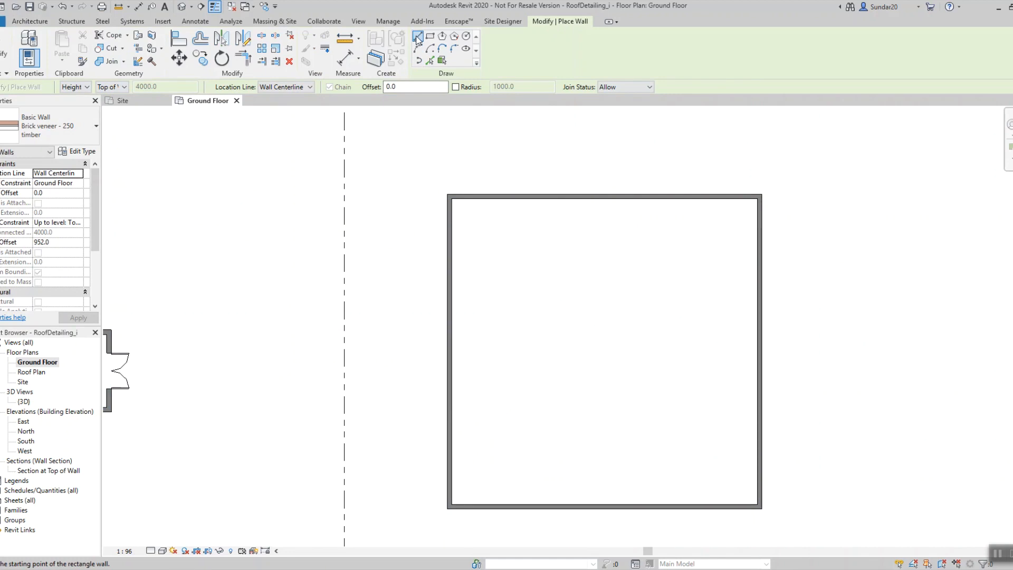
pyautogui.click(417, 38)
pyautogui.click(450, 410)
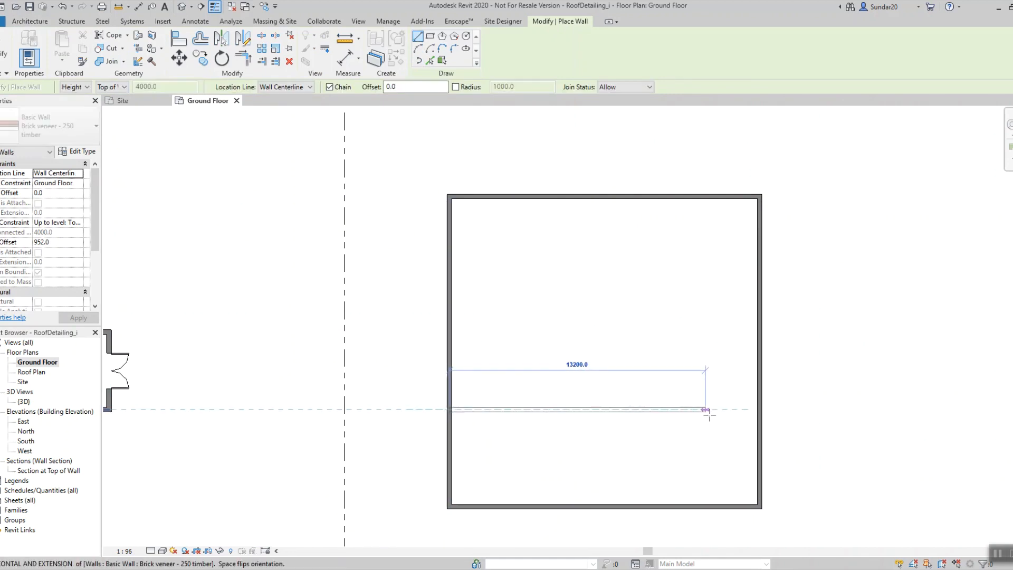
pyautogui.click(758, 410)
pyautogui.press('Escape')
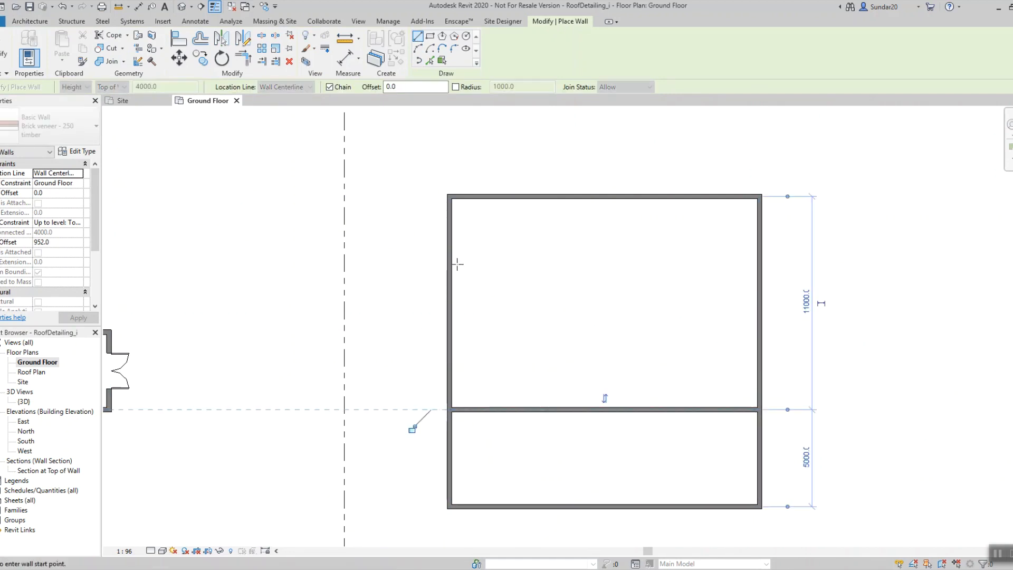
# - Add a second full-width partition about 5800 mm above the first, and a vertical partition from its middle portion up to the top wall
pyautogui.click(450, 297)
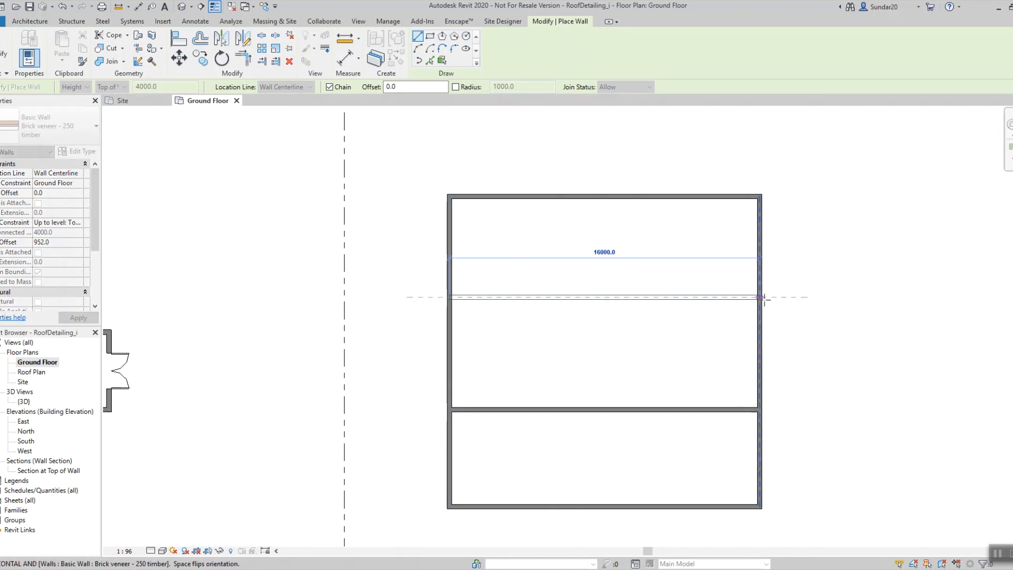
pyautogui.click(762, 297)
pyautogui.press('Escape')
pyautogui.click(593, 198)
pyautogui.click(593, 297)
pyautogui.press('Escape')
pyautogui.press('Escape')
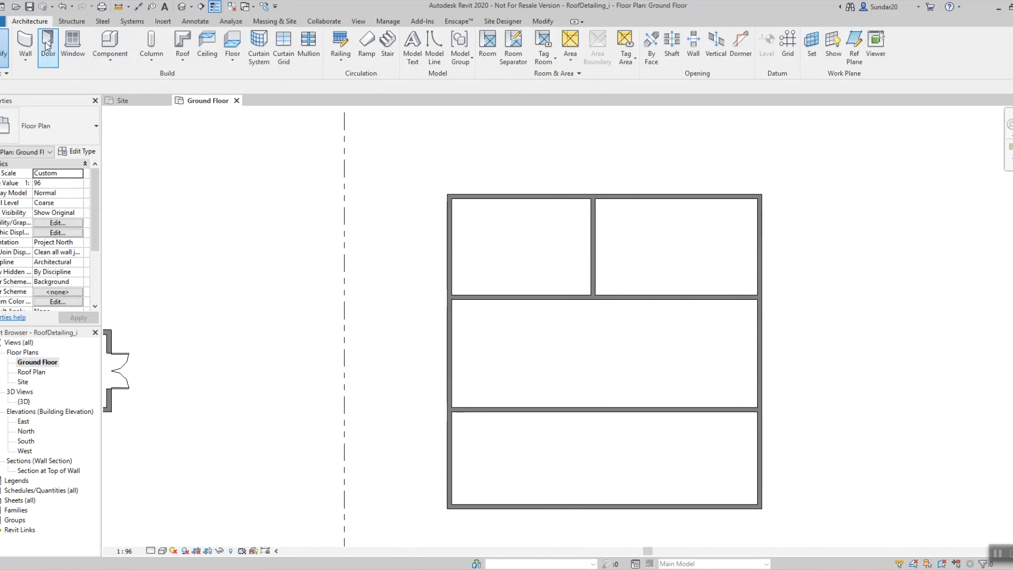
# - Place Single-Flush 36" x 84" doors in the left wall of the two lower rooms and on both sides of the vertical partition's foot
pyautogui.click(47, 45)
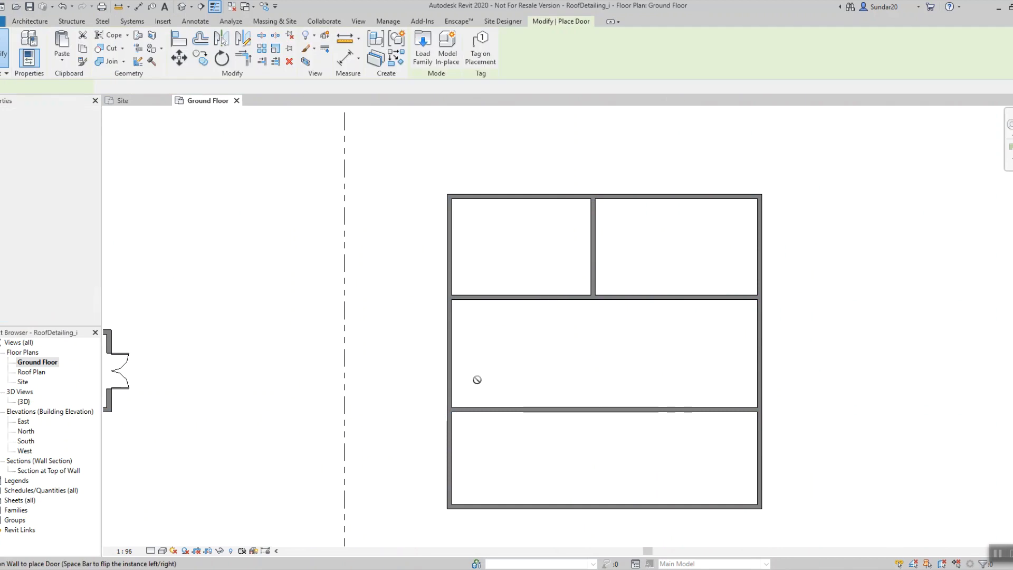
pyautogui.click(448, 434)
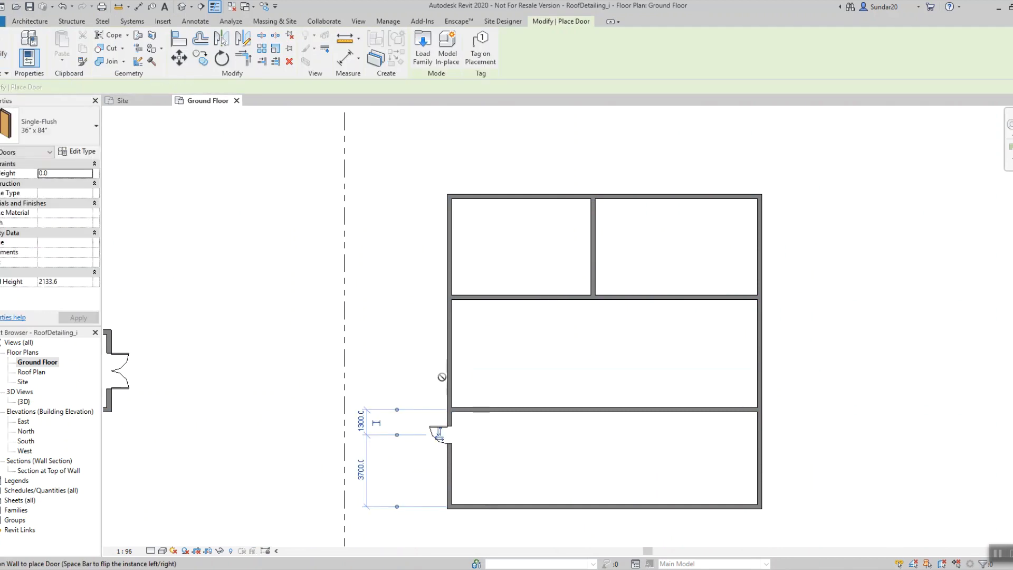
pyautogui.click(448, 317)
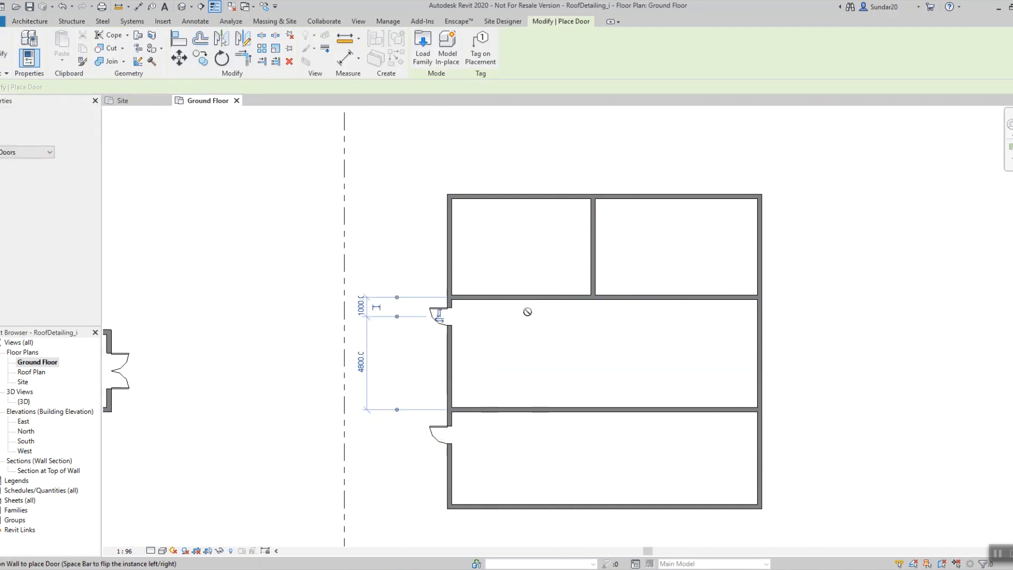
pyautogui.click(572, 300)
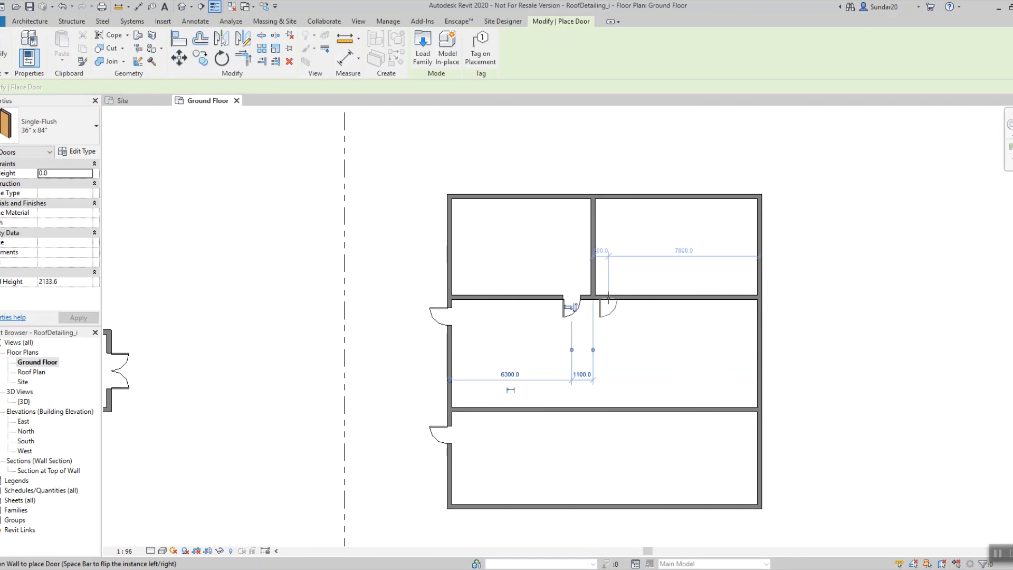
# - Place a door in the right wall about 900 mm above the lower partition, and another in the bottom wall near its right corner
pyautogui.click(760, 396)
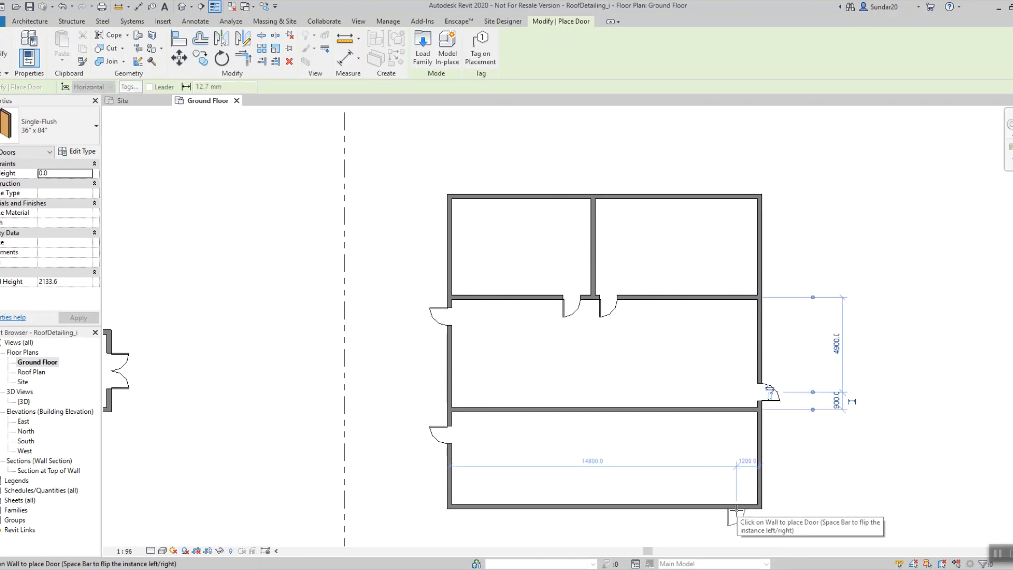
pyautogui.click(749, 509)
pyautogui.press('Escape')
pyautogui.press('Escape')
# - Add an aligned dimension from the lower left-wall door's edge to the face of the lower partition
pyautogui.scroll(3, 708, 477)
pyautogui.scroll(-1, 648, 438)
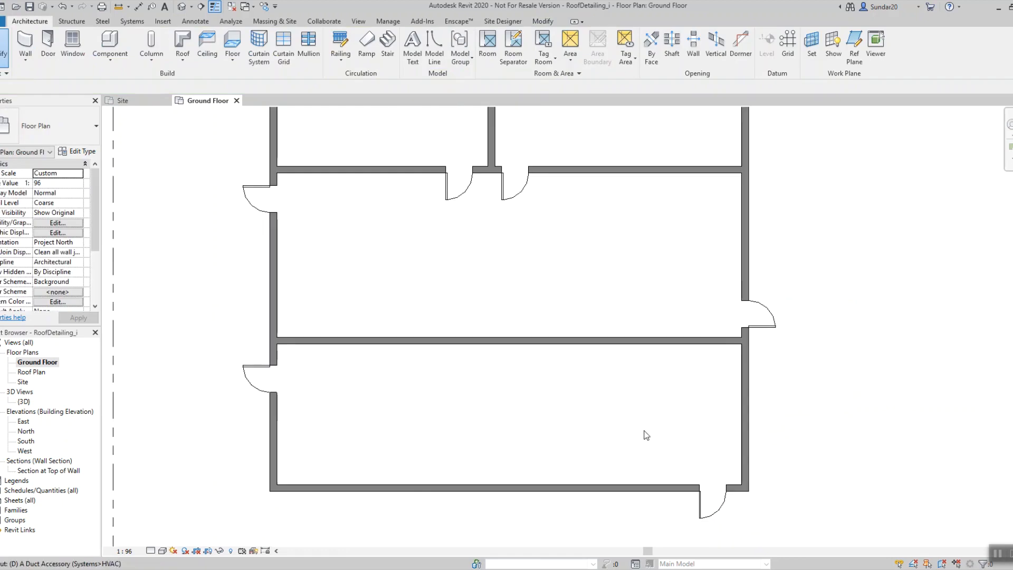
pyautogui.press('d')
pyautogui.press('i')
pyautogui.scroll(3, 294, 349)
pyautogui.click(255, 382)
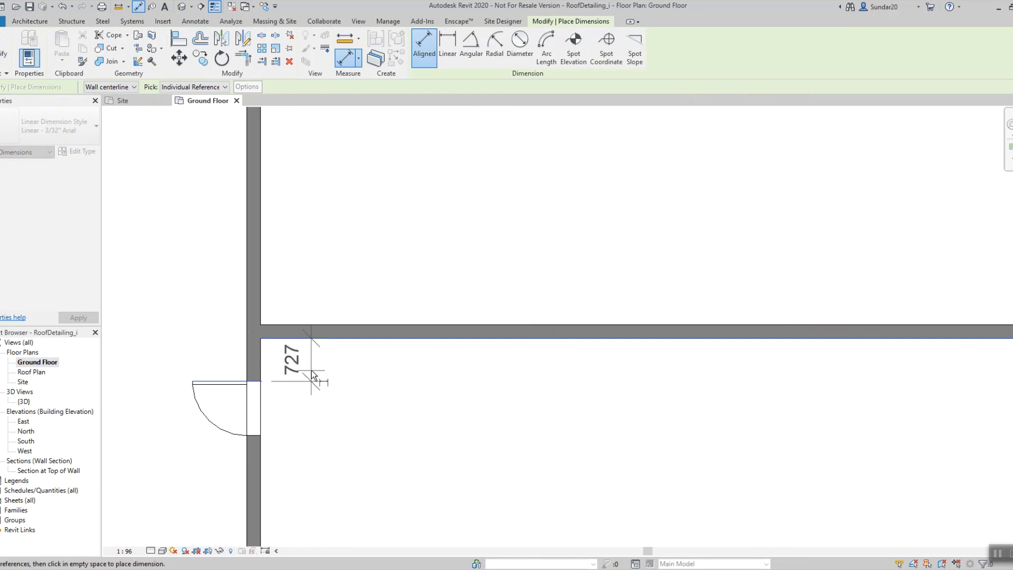
# - Add aligned dimensions from the bottom-wall door to the right wall's face and from the right-wall door to the lower partition
pyautogui.scroll(-3, 315, 372)
pyautogui.scroll(4, 381, 302)
pyautogui.click(447, 350)
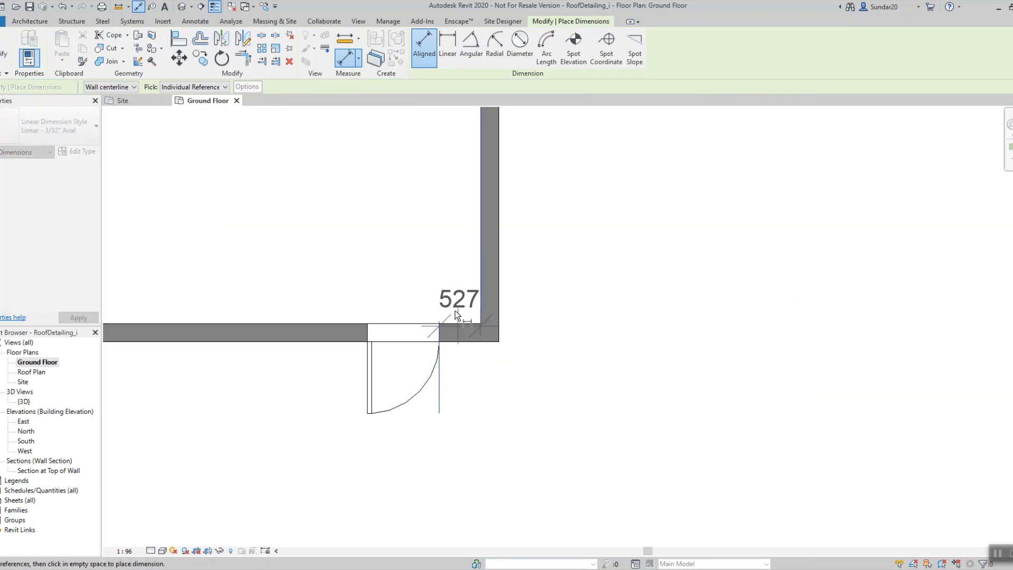
pyautogui.scroll(-4, 455, 310)
pyautogui.scroll(4, 477, 350)
pyautogui.scroll(1, 478, 347)
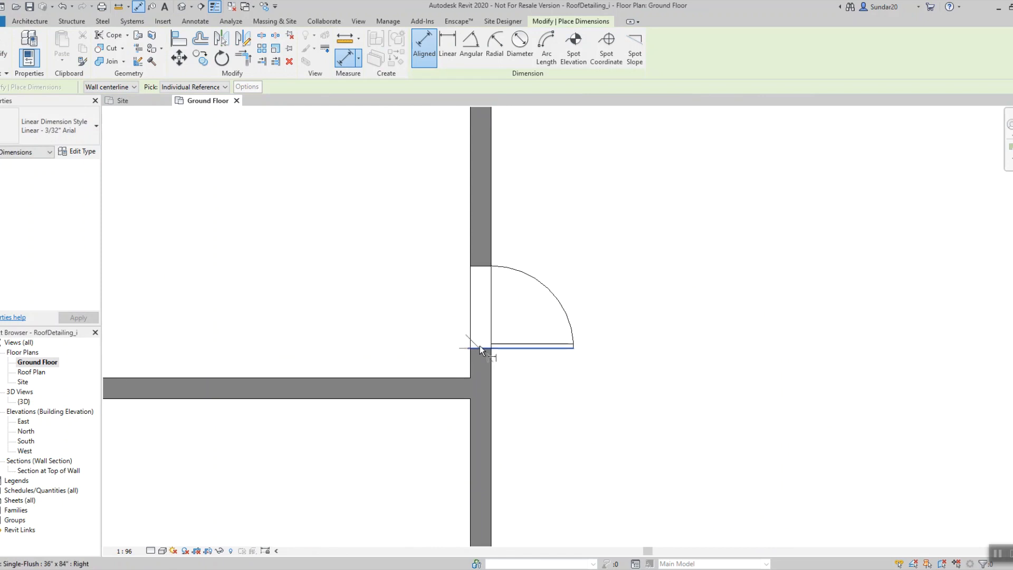
pyautogui.click(480, 346)
pyautogui.click(436, 373)
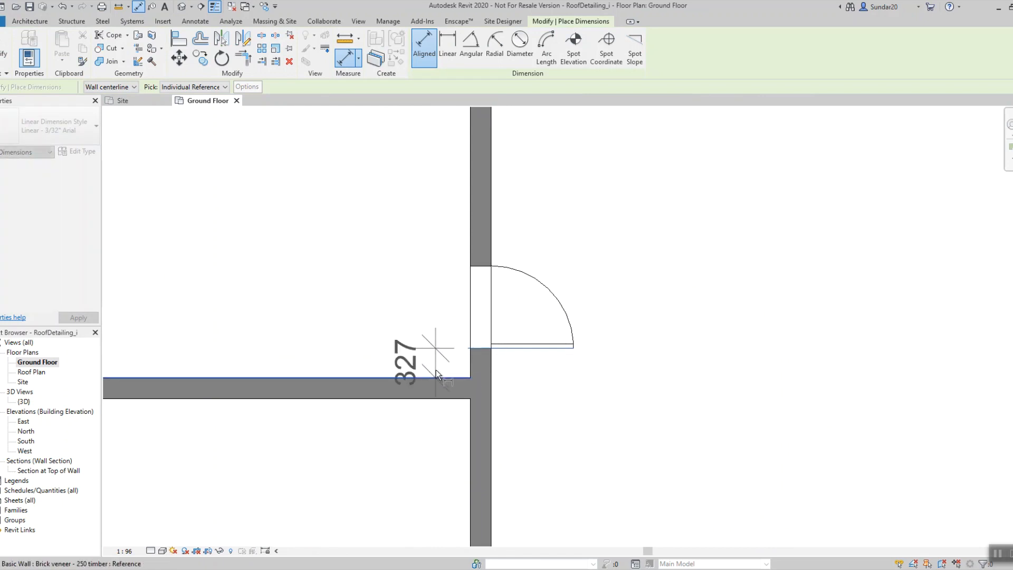
# - Dimension the gaps between the vertical partition's two faces and the nearest edges of the doors on either side of its foot
pyautogui.scroll(-5, 436, 370)
pyautogui.moveTo(335, 281); pyautogui.dragTo(269, 353, button='middle')
pyautogui.scroll(-3, 429, 385)
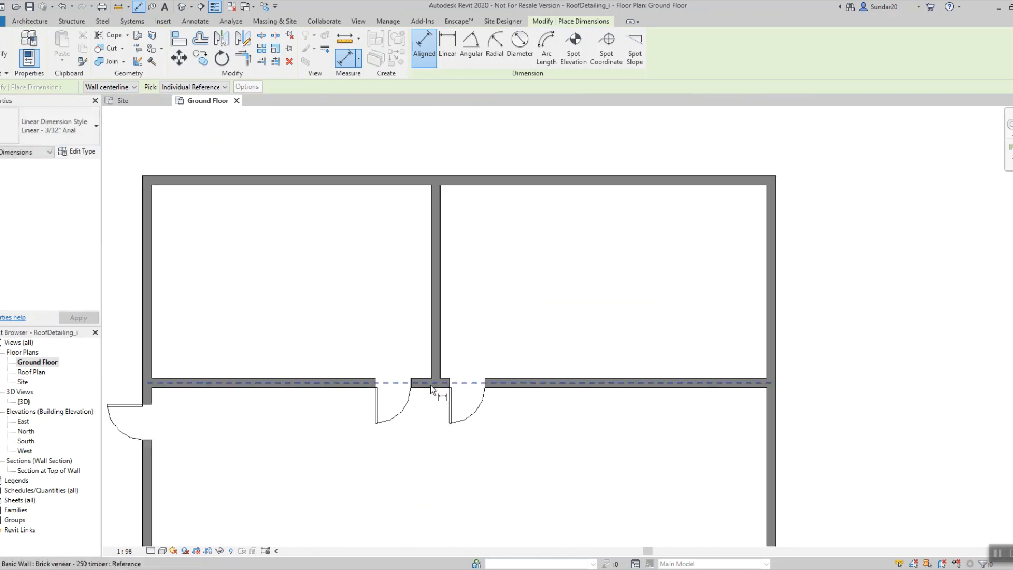
pyautogui.scroll(5, 470, 407)
pyautogui.click(451, 341)
pyautogui.click(470, 305)
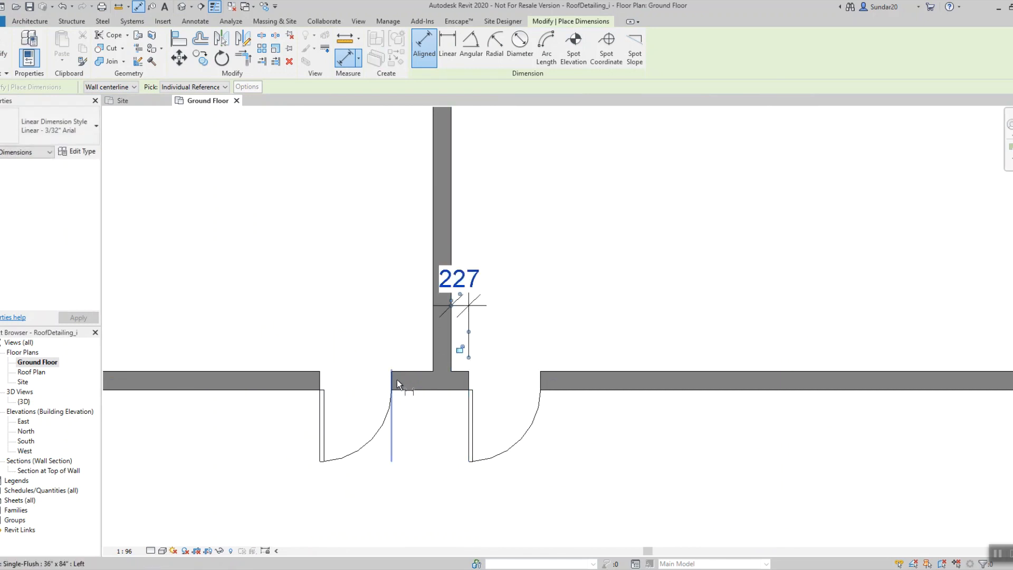
pyautogui.click(393, 381)
pyautogui.click(433, 352)
pyautogui.click(413, 318)
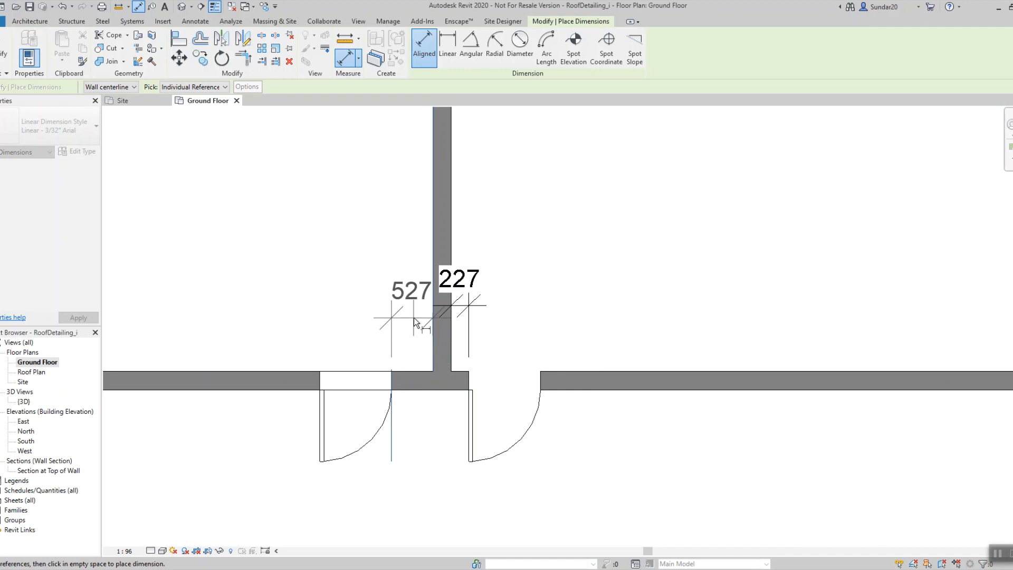
# - Add an aligned dimension from the upper left-wall door's edge to the face of the upper partition
pyautogui.scroll(-4, 417, 318)
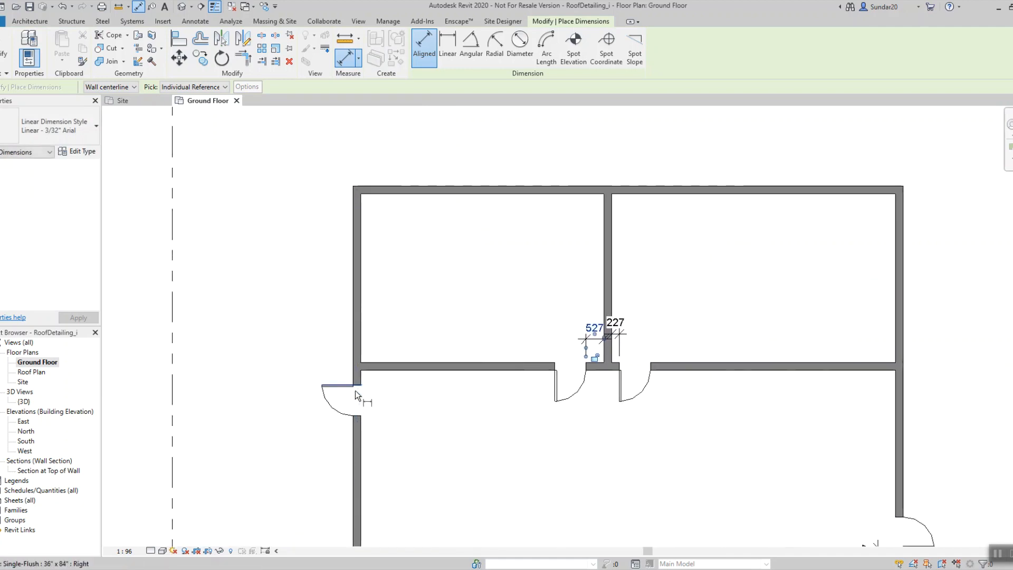
pyautogui.click(356, 391)
pyautogui.click(382, 373)
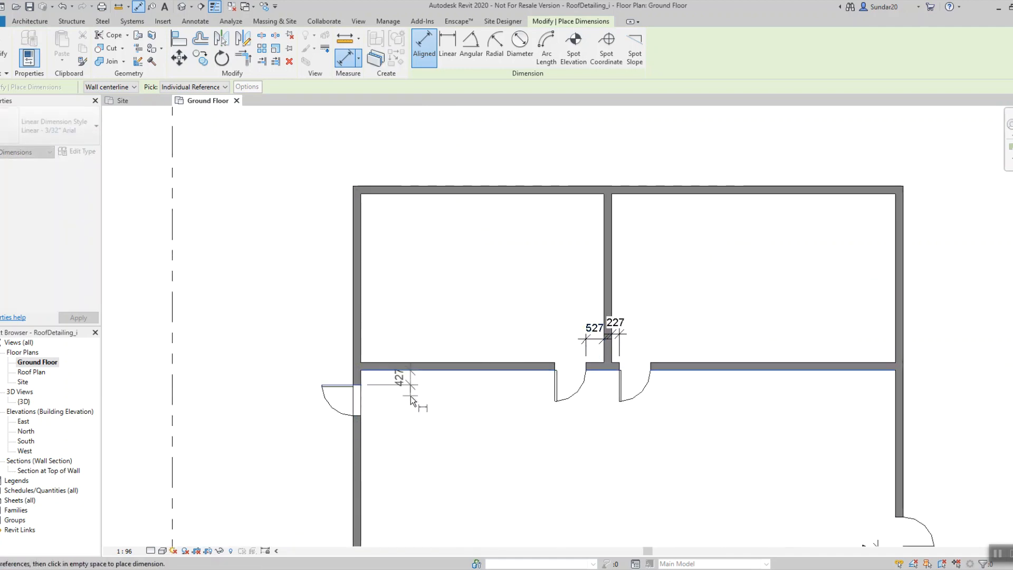
pyautogui.click(412, 406)
pyautogui.scroll(-4, 379, 352)
pyautogui.press('Escape')
# - Label the upper left-wall door's gap dimension with a new global parameter named Door Clearence
pyautogui.scroll(4, 387, 305)
pyautogui.click(390, 262)
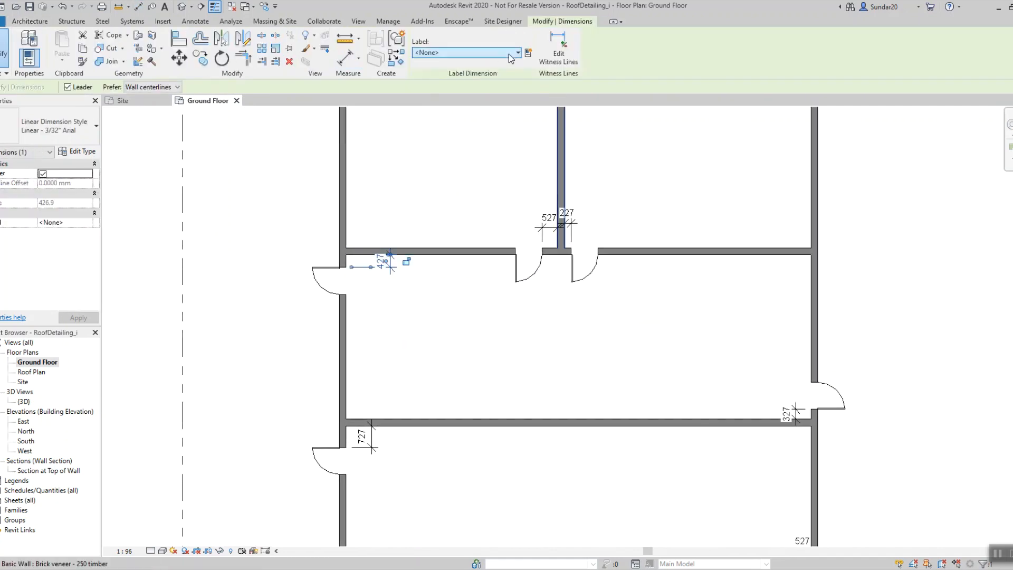
pyautogui.click(528, 52)
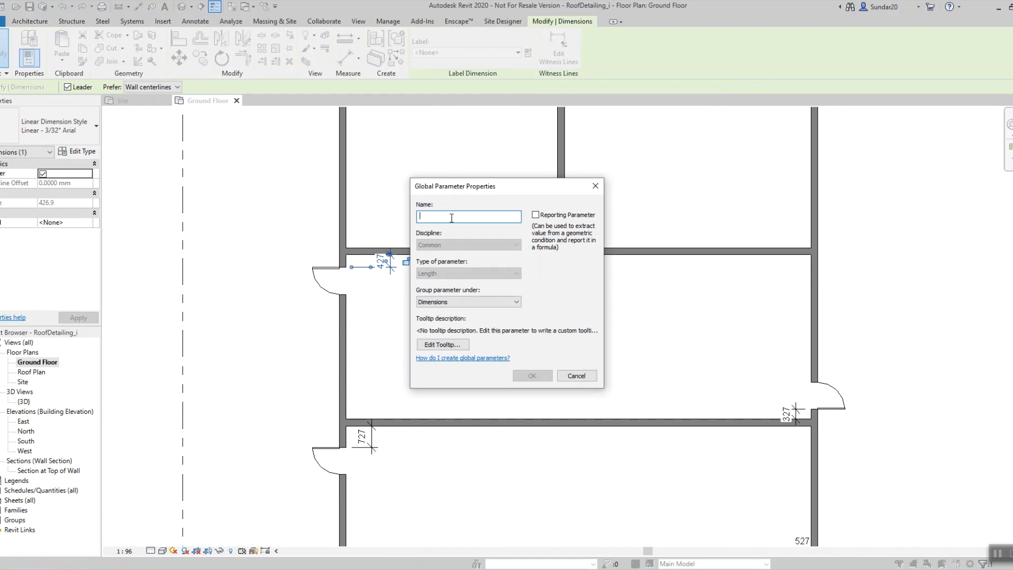
pyautogui.write('Door Clearence')
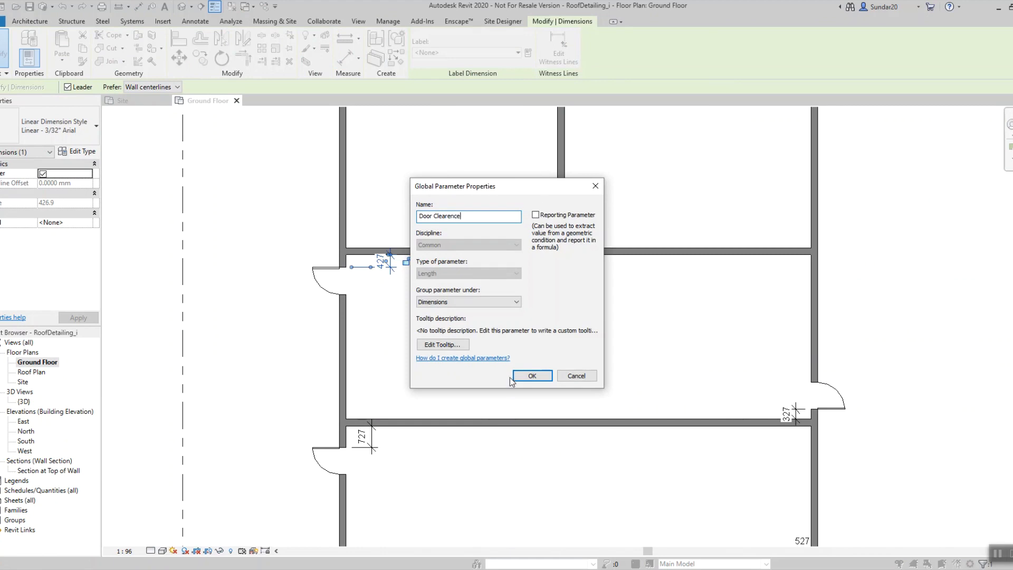
pyautogui.click(533, 375)
# - Assign the Door Clearence label to all the other door-to-wall gap dimensions in the sample layout
pyautogui.moveTo(430, 301); pyautogui.dragTo(417, 231, button='middle')
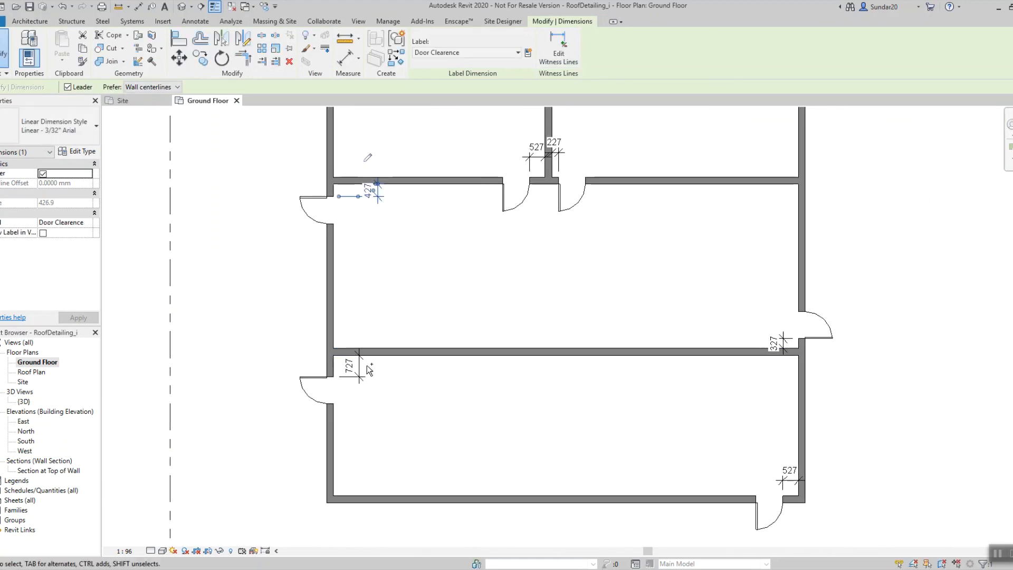
pyautogui.keyDown('ctrl'); pyautogui.click(563, 152); pyautogui.keyUp('ctrl')
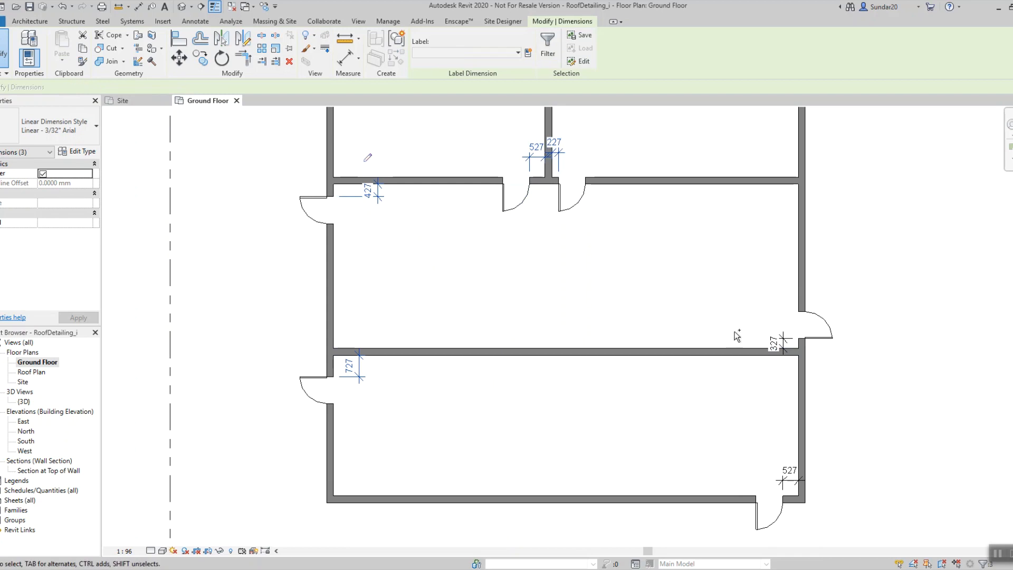
pyautogui.keyDown('ctrl'); pyautogui.click(778, 343); pyautogui.keyUp('ctrl')
pyautogui.keyDown('ctrl'); pyautogui.click(790, 473); pyautogui.keyUp('ctrl')
pyautogui.click(499, 52)
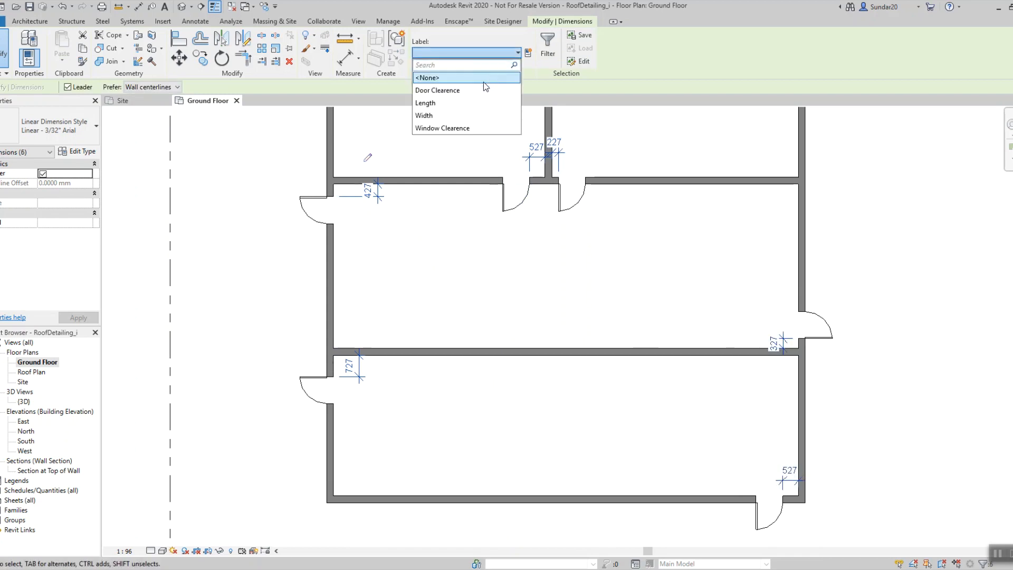
pyautogui.click(480, 90)
pyautogui.click(469, 251)
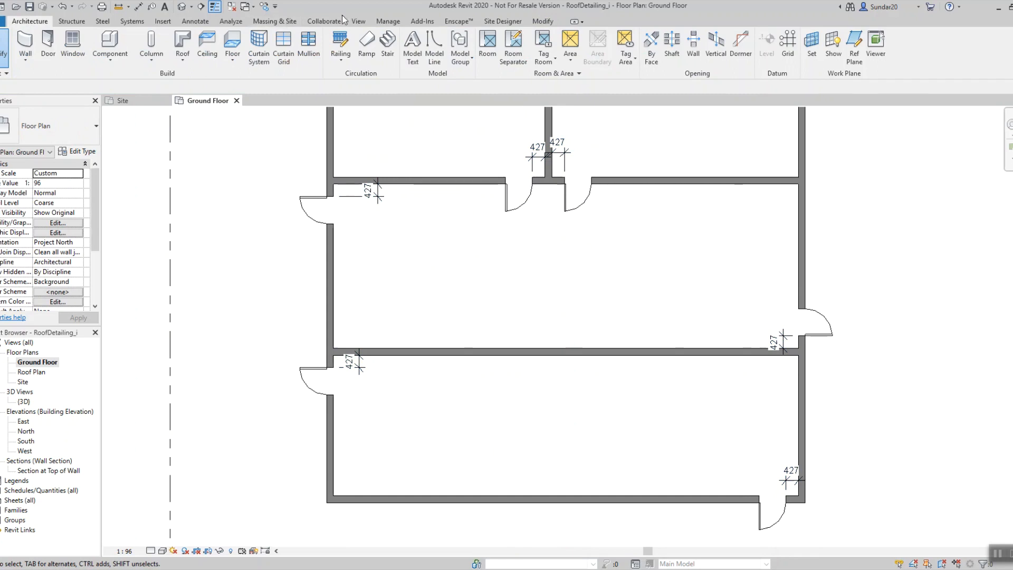
# - Try to set the Door Clearence global parameter to 100 and close the Global Parameters dialog
pyautogui.click(385, 23)
pyautogui.click(213, 50)
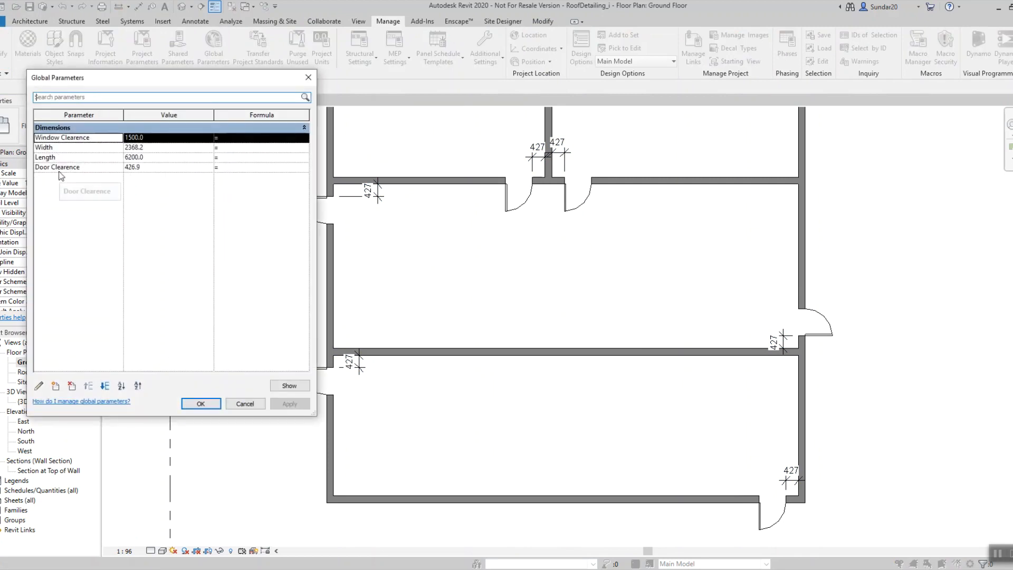
pyautogui.click(153, 167)
pyautogui.write('100')
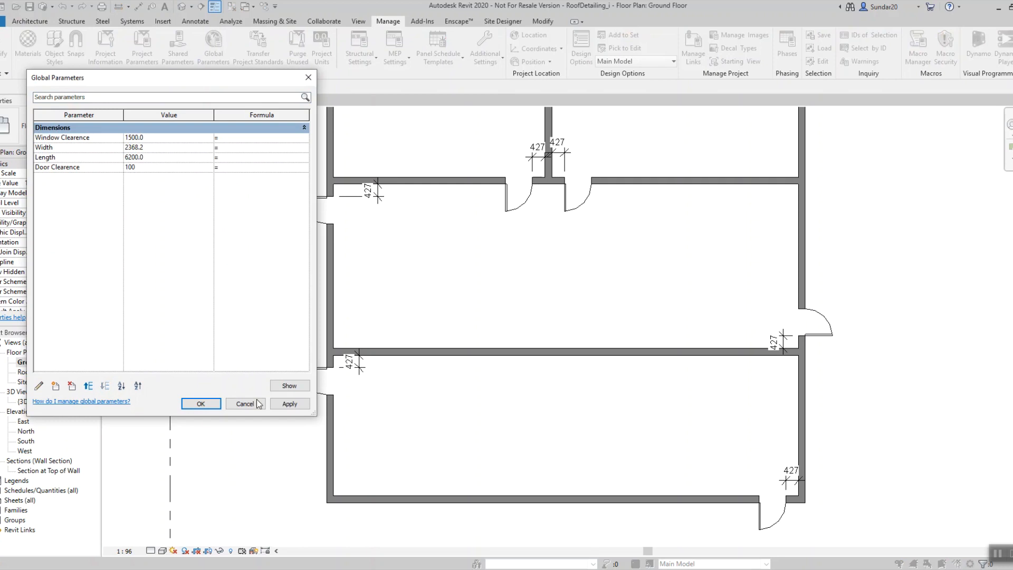
pyautogui.click(288, 403)
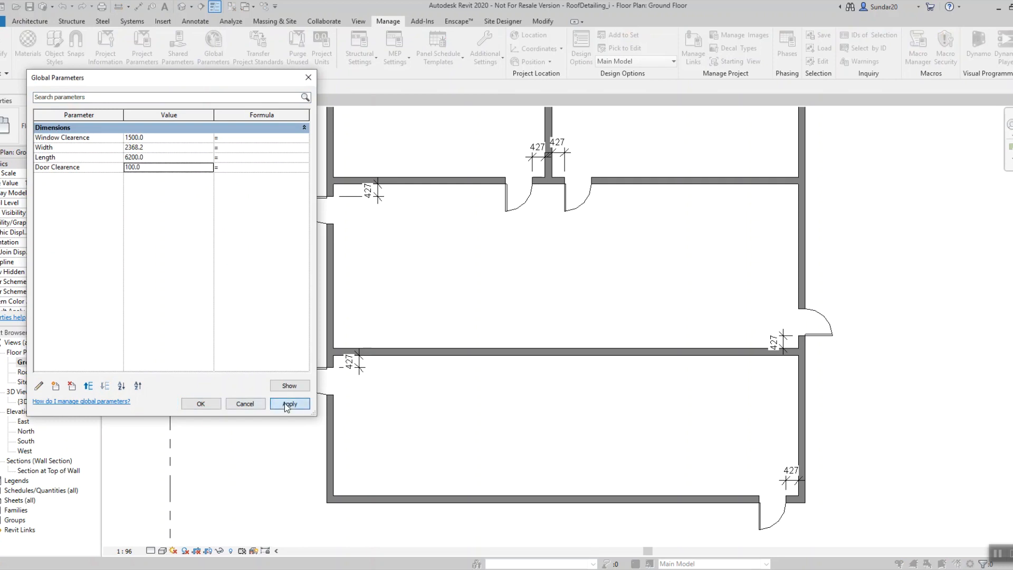
pyautogui.click(537, 291)
pyautogui.click(308, 78)
# - Add an overall aligned dimension between the sample layout's left and right outer walls, placed above the plan
pyautogui.scroll(-2, 495, 333)
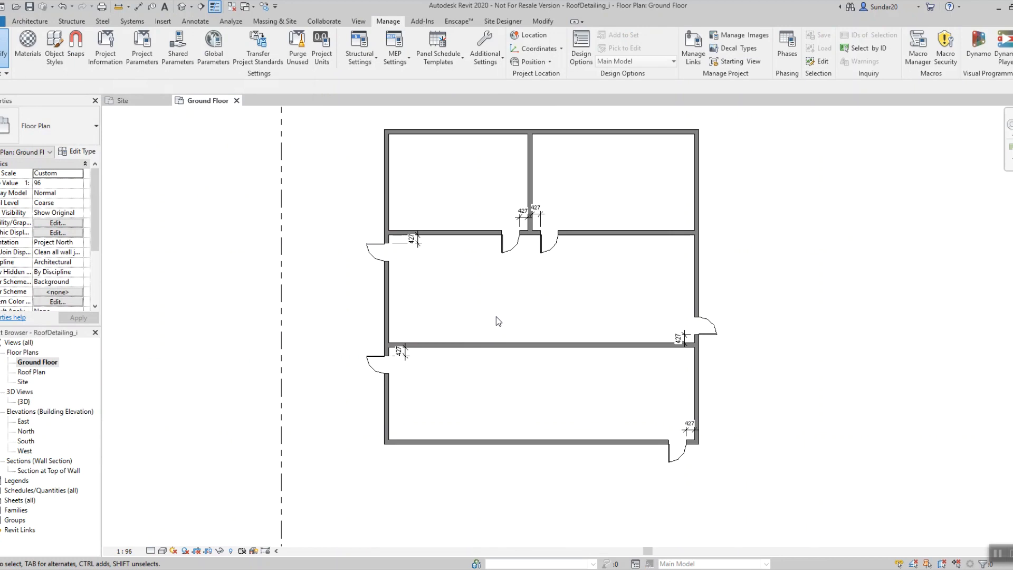
pyautogui.scroll(-1, 496, 317)
pyautogui.moveTo(359, 317); pyautogui.dragTo(552, 324, button='middle')
pyautogui.scroll(-1, 552, 324)
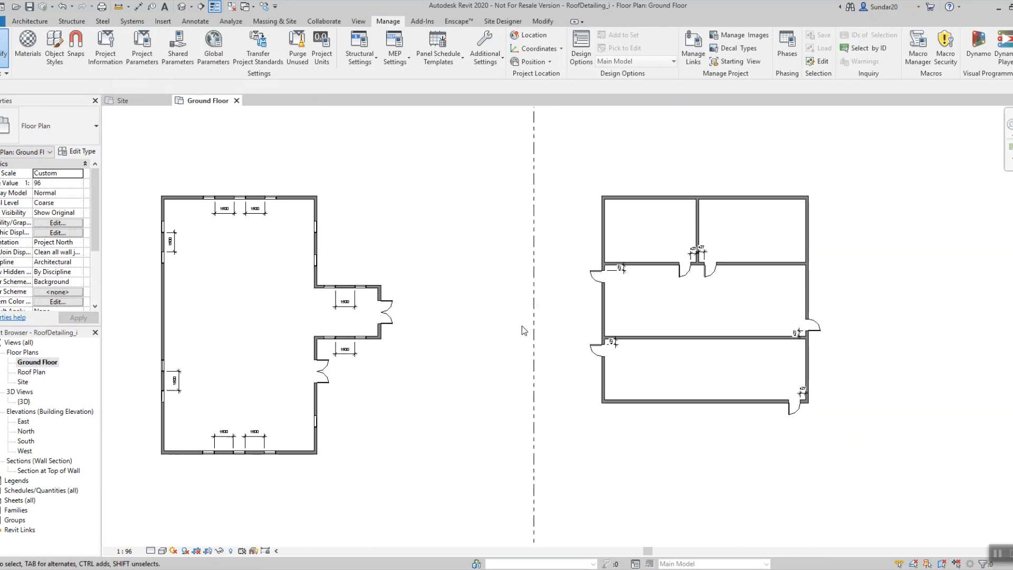
pyautogui.press('d')
pyautogui.press('i')
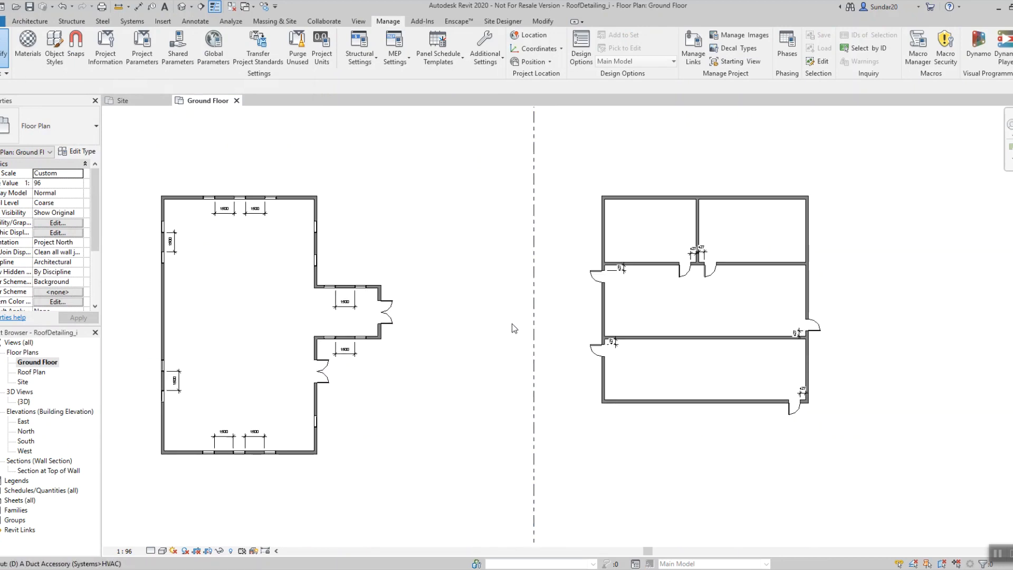
pyautogui.moveTo(664, 320); pyautogui.dragTo(580, 326, button='middle')
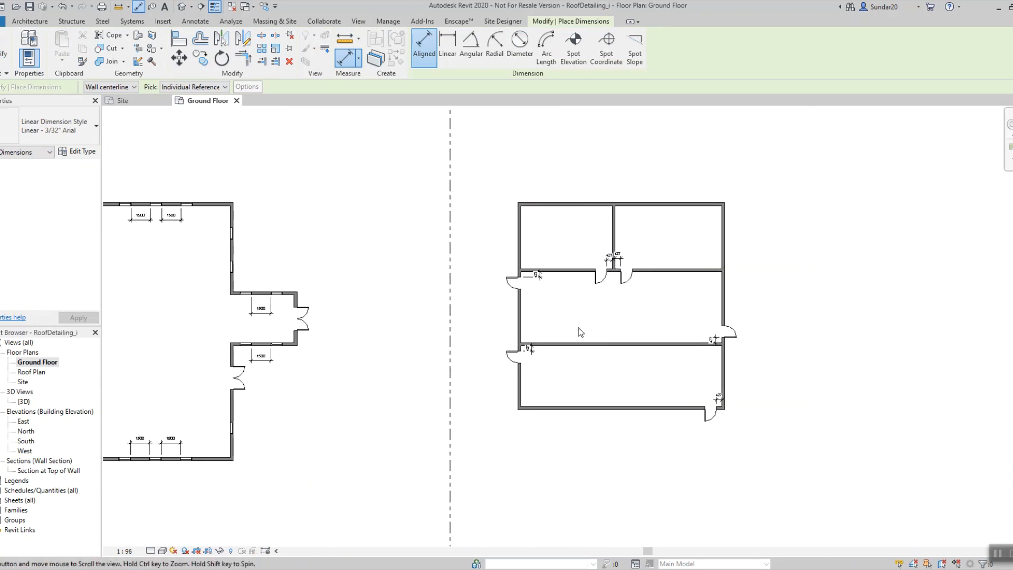
pyautogui.click(527, 322)
pyautogui.click(721, 305)
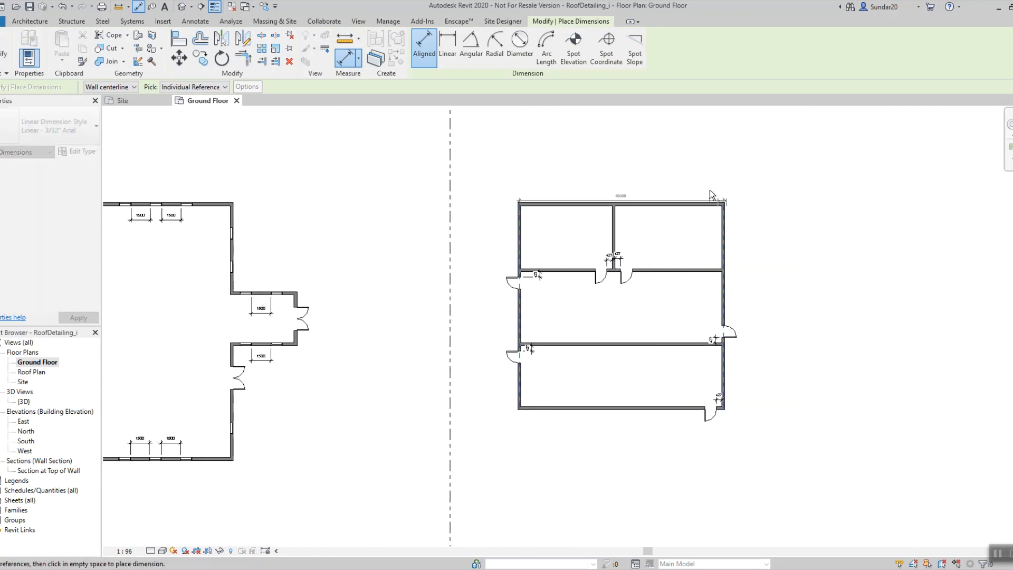
pyautogui.click(707, 162)
# - Add an overall aligned dimension between the top and bottom outer walls, placed to the right of the layout
pyautogui.click(692, 204)
pyautogui.click(666, 408)
pyautogui.click(776, 300)
pyautogui.press('Escape')
pyautogui.press('Escape')
# - Label the overall horizontal dimension above the layout with a new global parameter named E-Width
pyautogui.scroll(4, 628, 201)
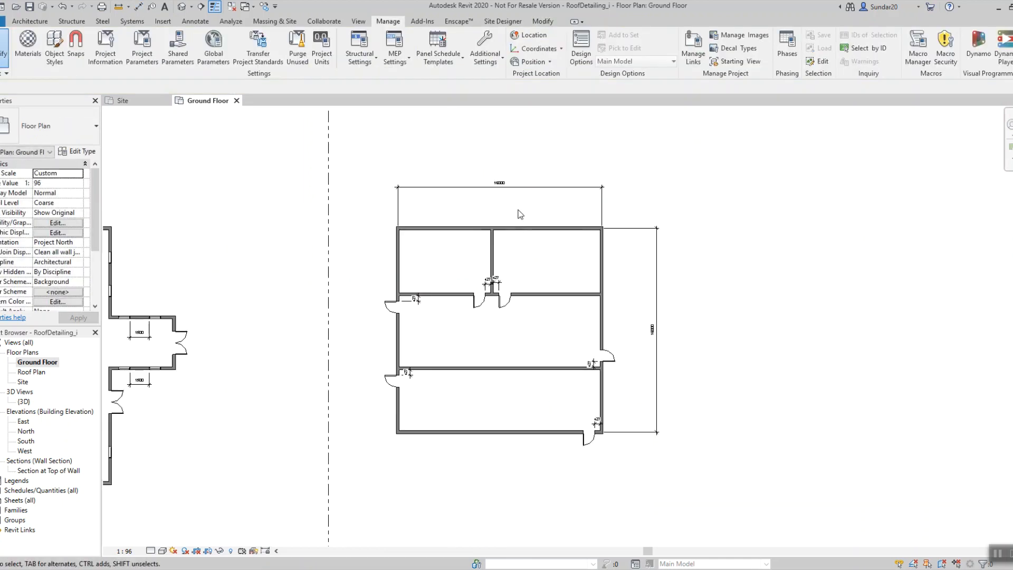
pyautogui.click(530, 176)
pyautogui.moveTo(505, 212); pyautogui.dragTo(432, 187, button='middle')
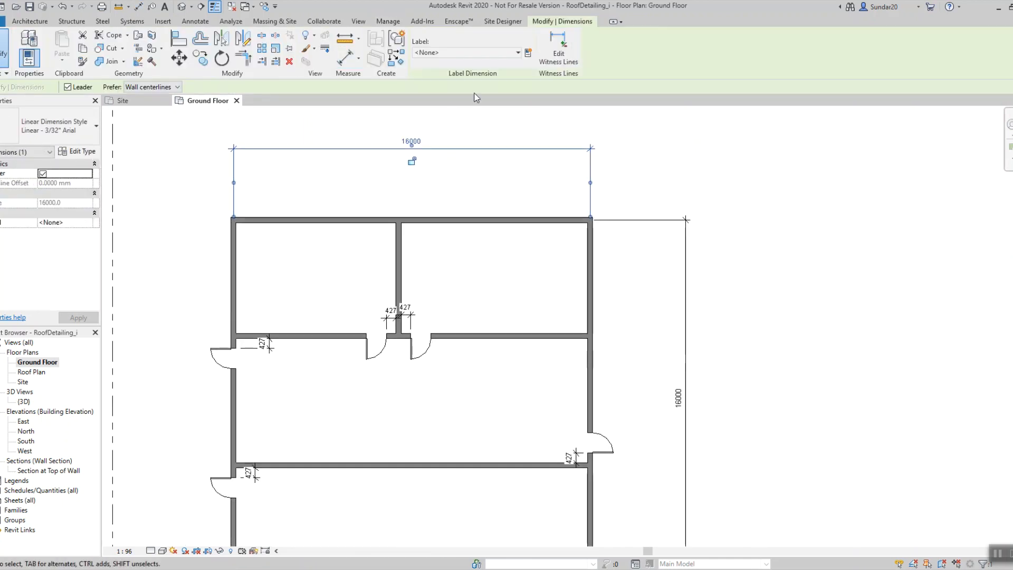
pyautogui.click(528, 52)
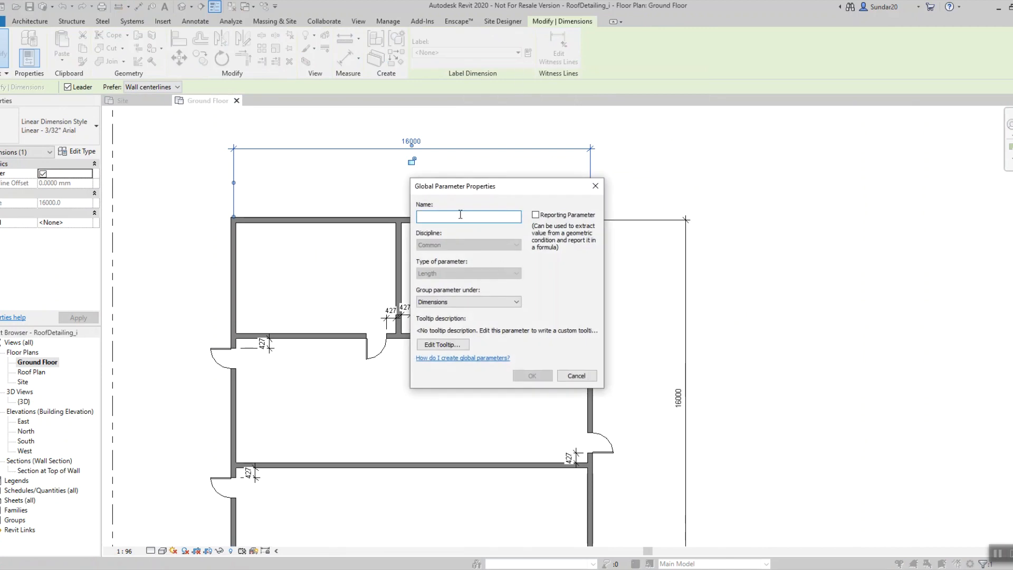
pyautogui.write('E-Width')
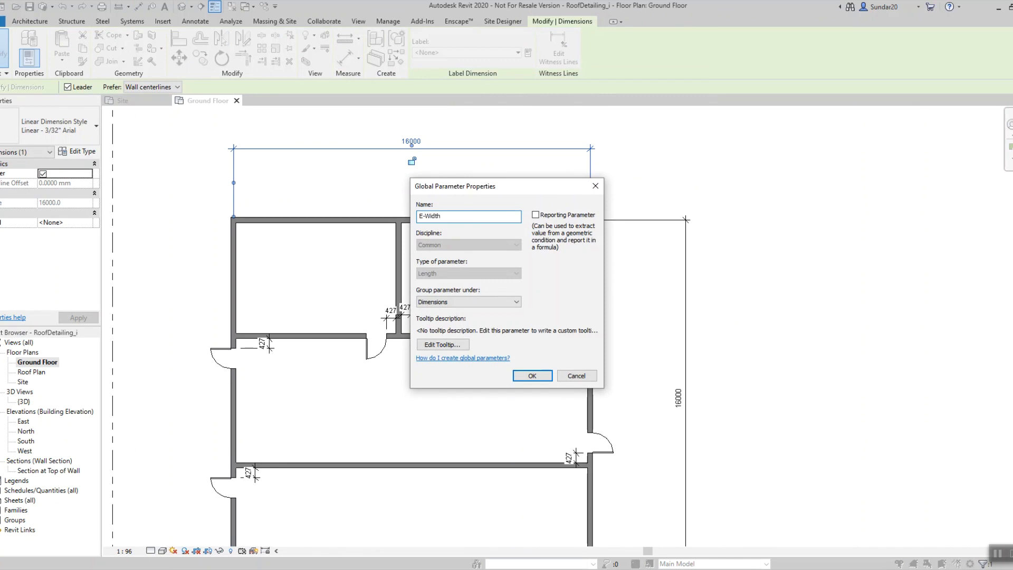
pyautogui.click(531, 376)
# - Label the overall vertical dimension beside the layout with a new global parameter named E-Length
pyautogui.click(689, 314)
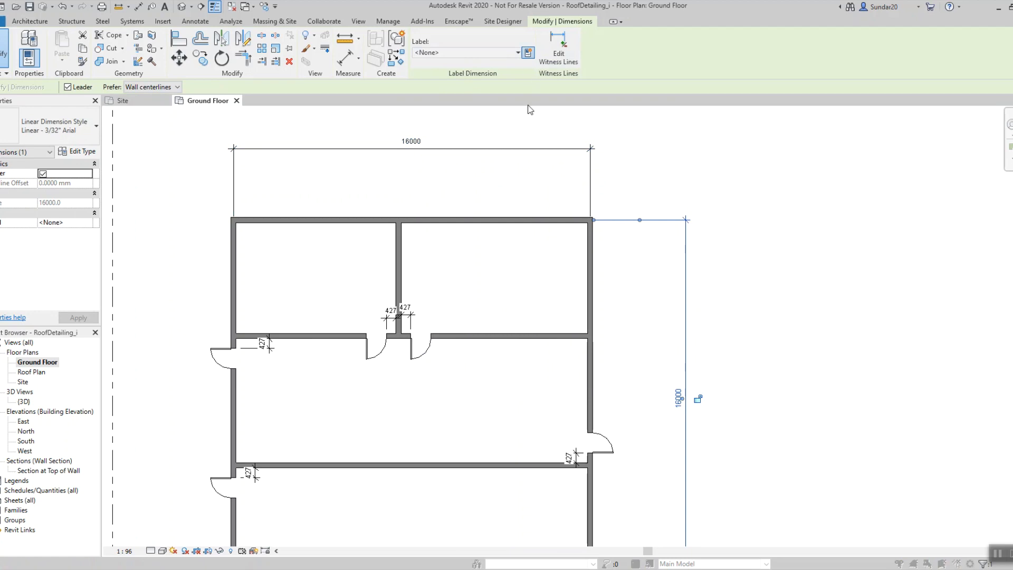
pyautogui.click(528, 52)
pyautogui.write('E-Length')
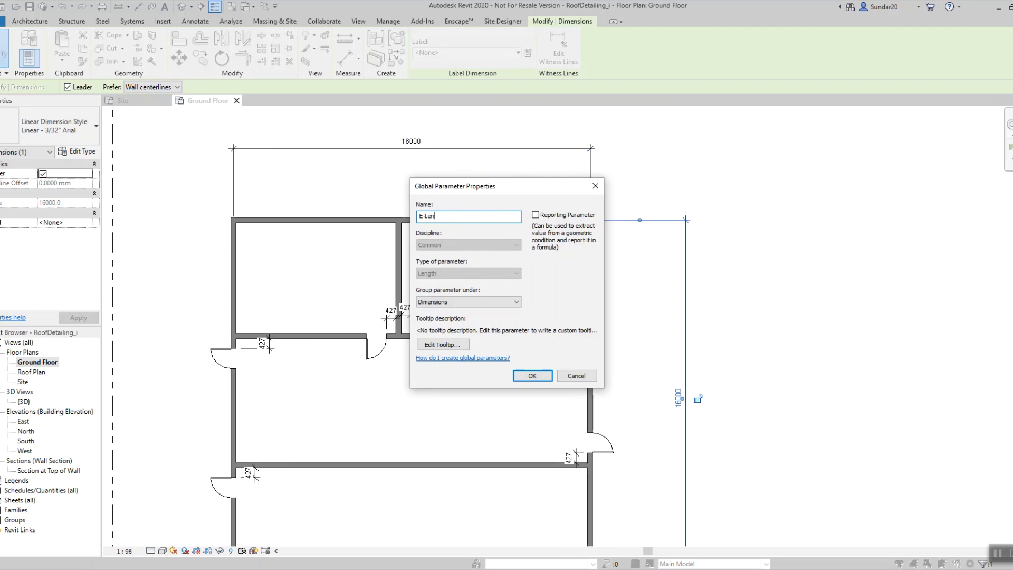
pyautogui.click(531, 374)
# - Set the E-Width global parameter to 15000 and apply it to the model
pyautogui.scroll(-2, 510, 181)
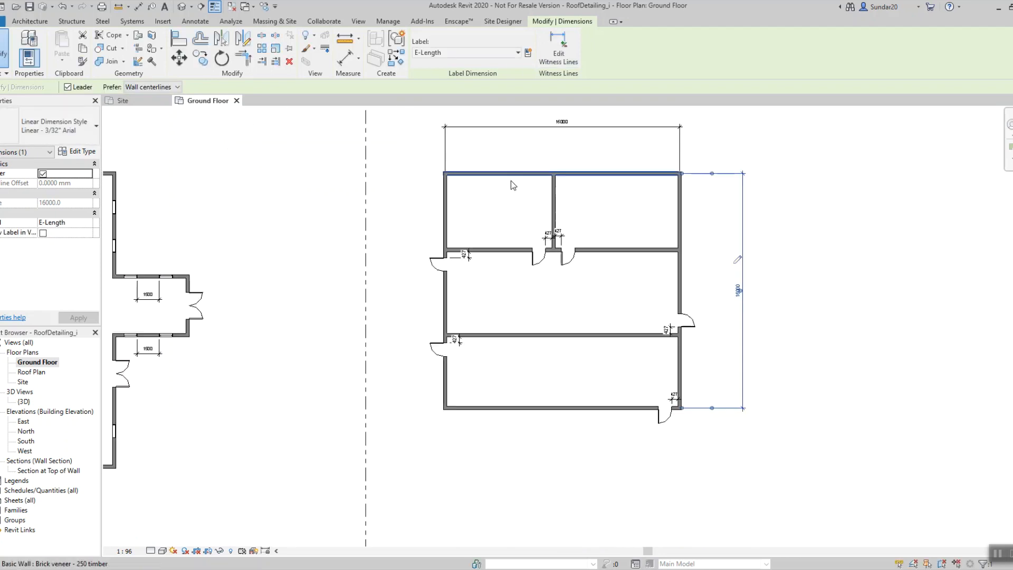
pyautogui.click(324, 21)
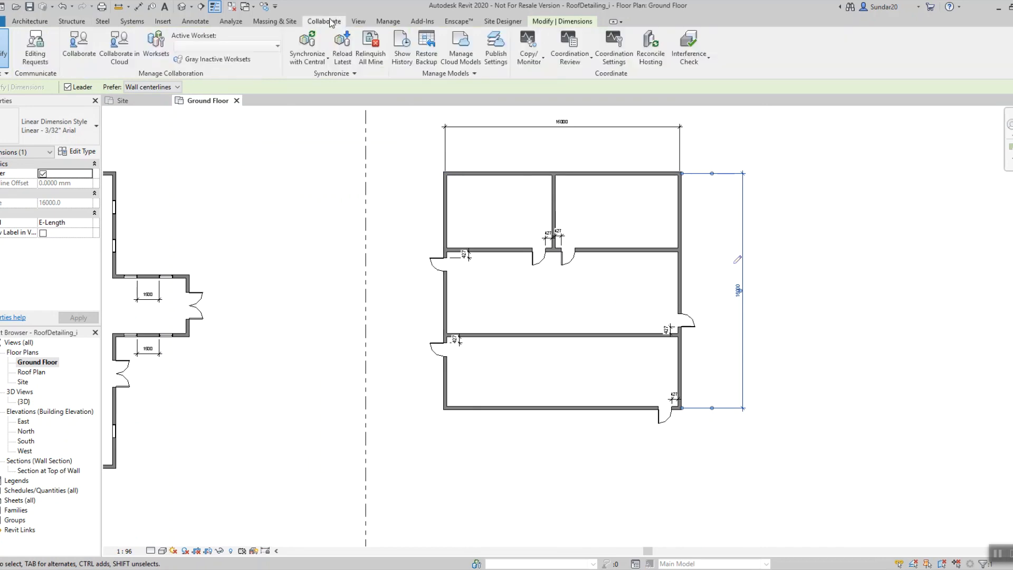
pyautogui.click(387, 21)
pyautogui.click(212, 58)
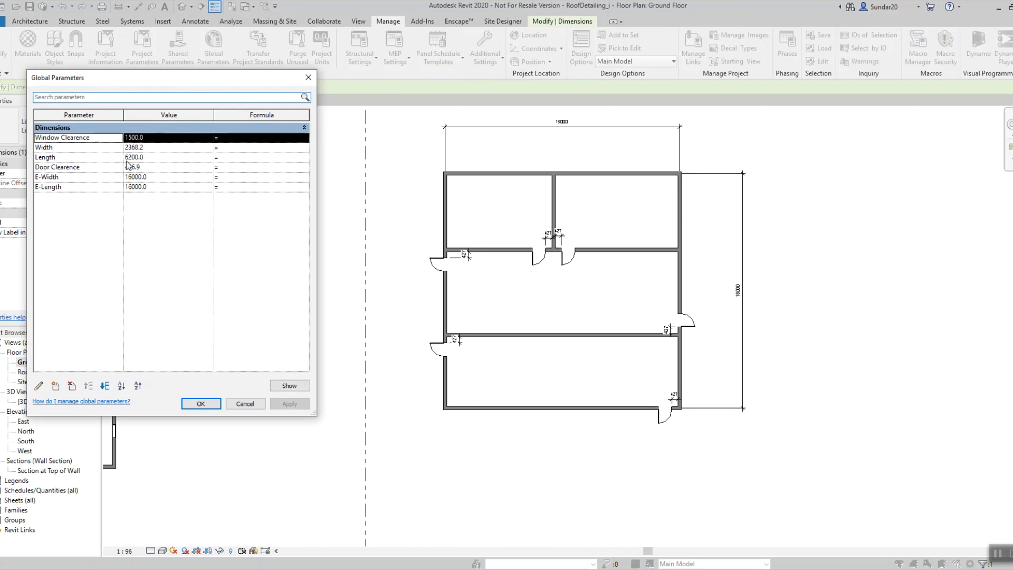
pyautogui.click(169, 179)
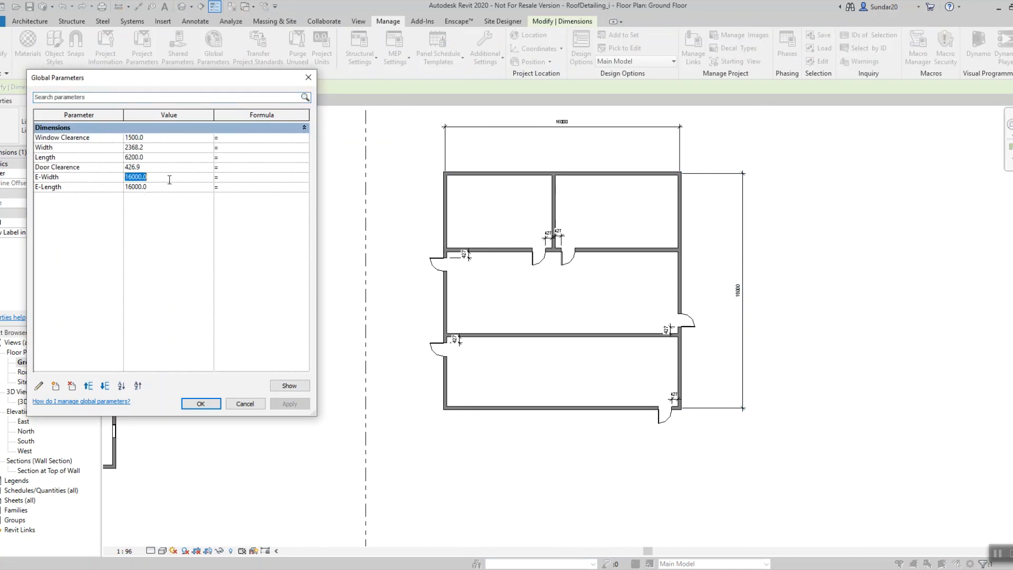
pyautogui.click(156, 178)
pyautogui.write('5')
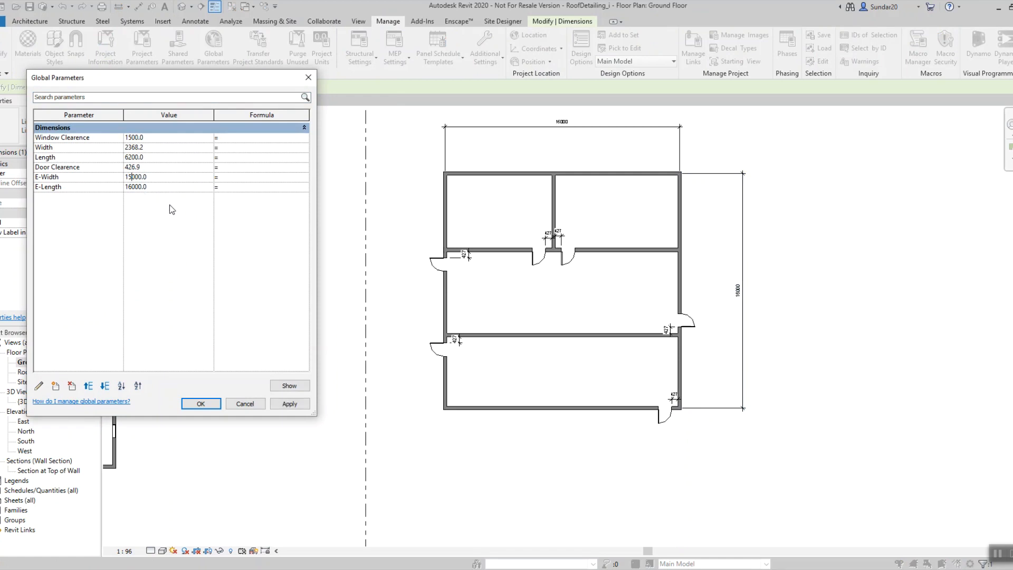
pyautogui.click(282, 405)
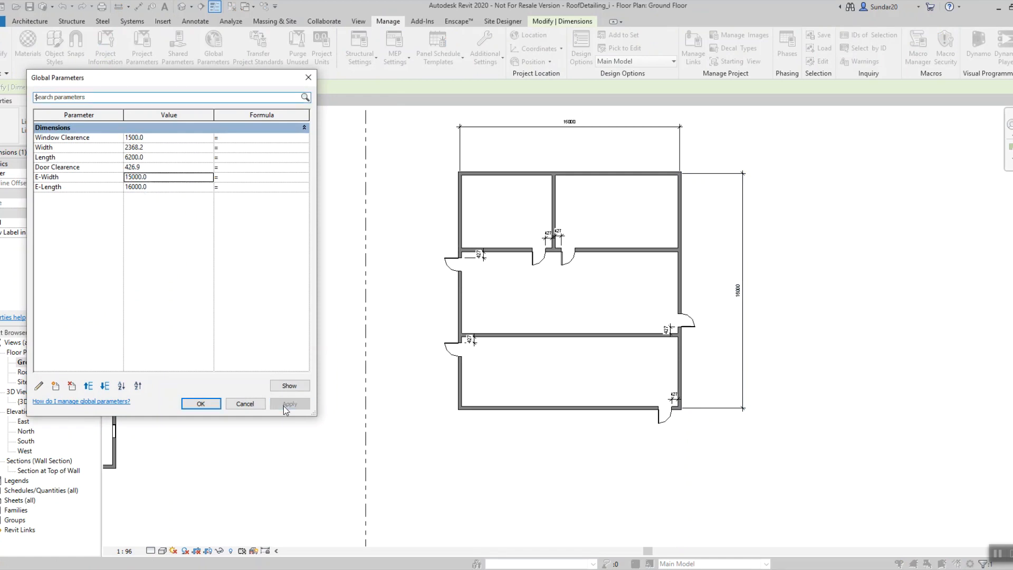
# - Set the E-Length global parameter to 20000, apply it to the model, and close the global parameters without keeping the trial values
pyautogui.click(140, 189)
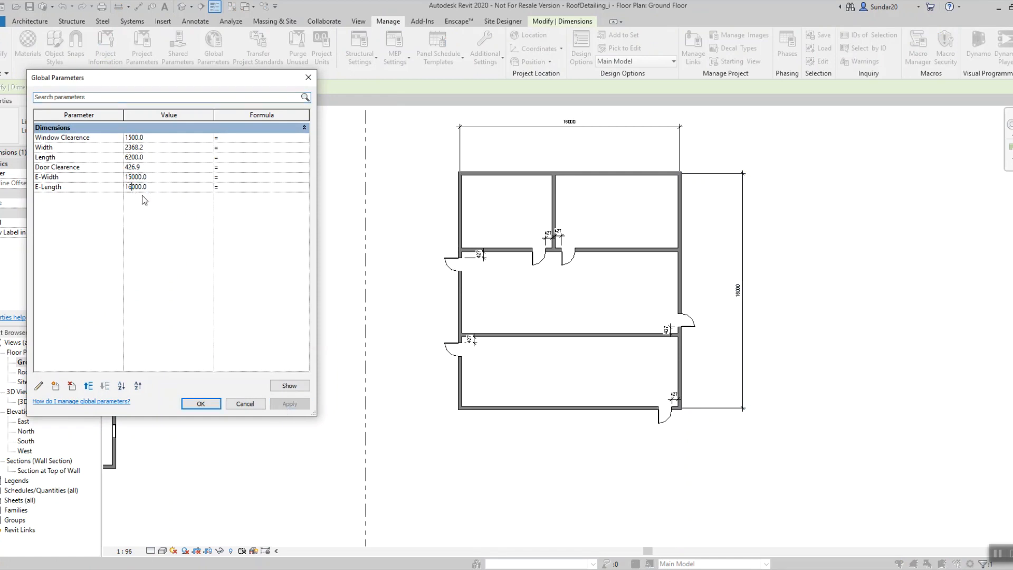
pyautogui.press('BackSpace')
pyautogui.press('BackSpace')
pyautogui.write('20')
pyautogui.click(283, 404)
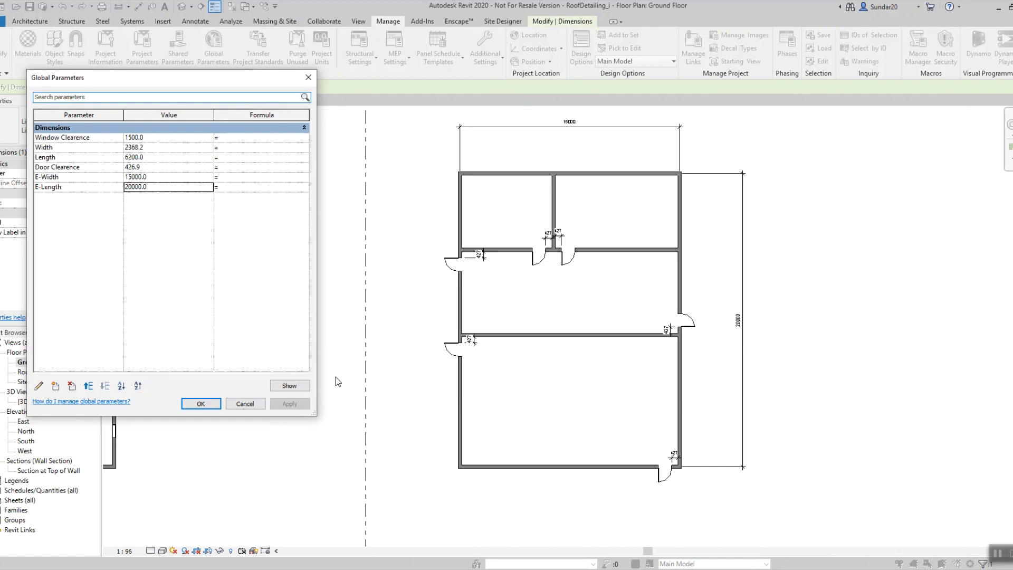
pyautogui.click(308, 77)
pyautogui.click(421, 172)
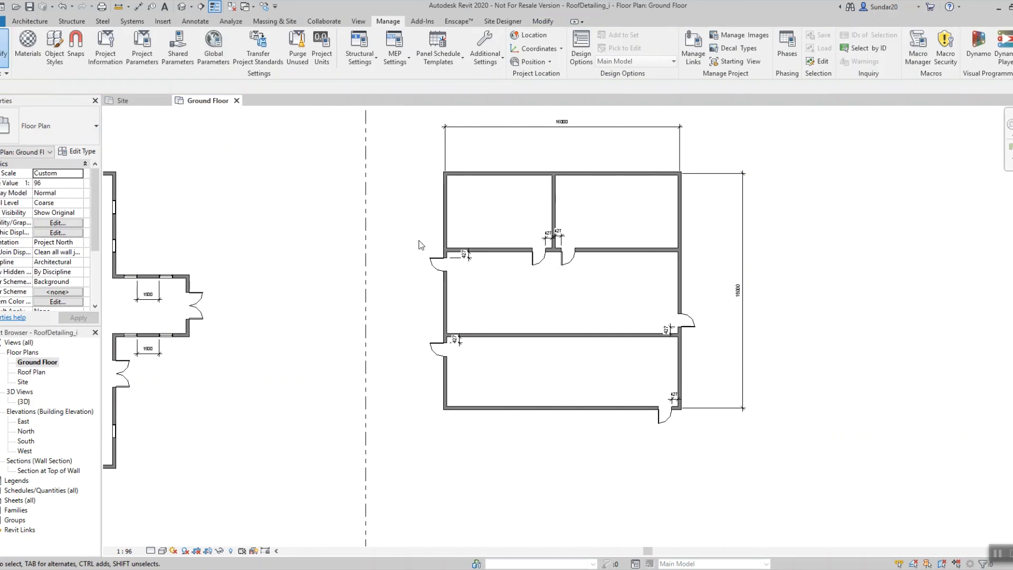
pyautogui.moveTo(350, 264); pyautogui.dragTo(475, 243, button='middle')
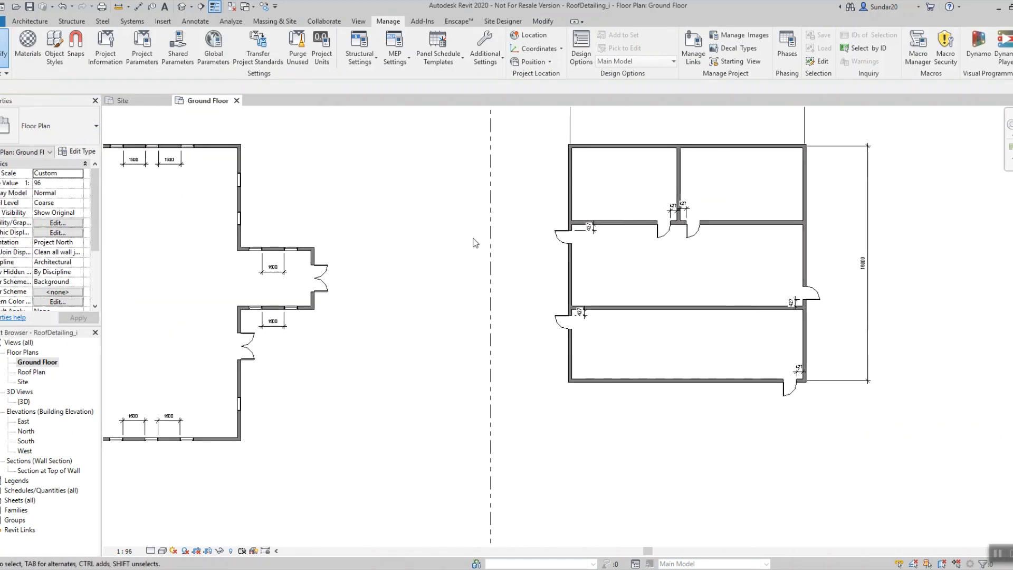
pyautogui.scroll(-2, 475, 243)
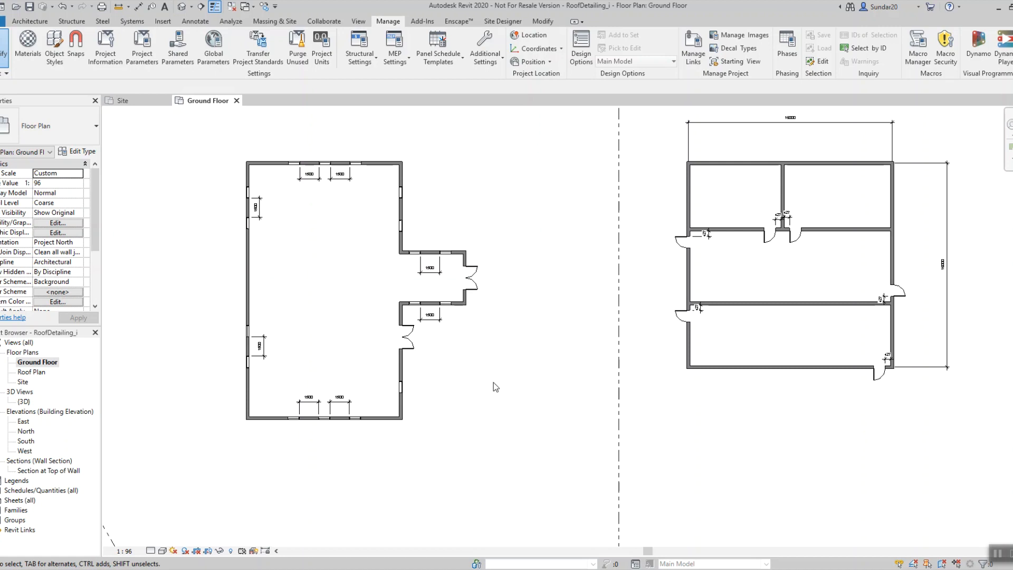
# - Switch to the PowerPoint presentation Setting Up Paramaters In Revit and start the slide show from the Feedback slide
pyautogui.hotkey('alt', 'Tab')
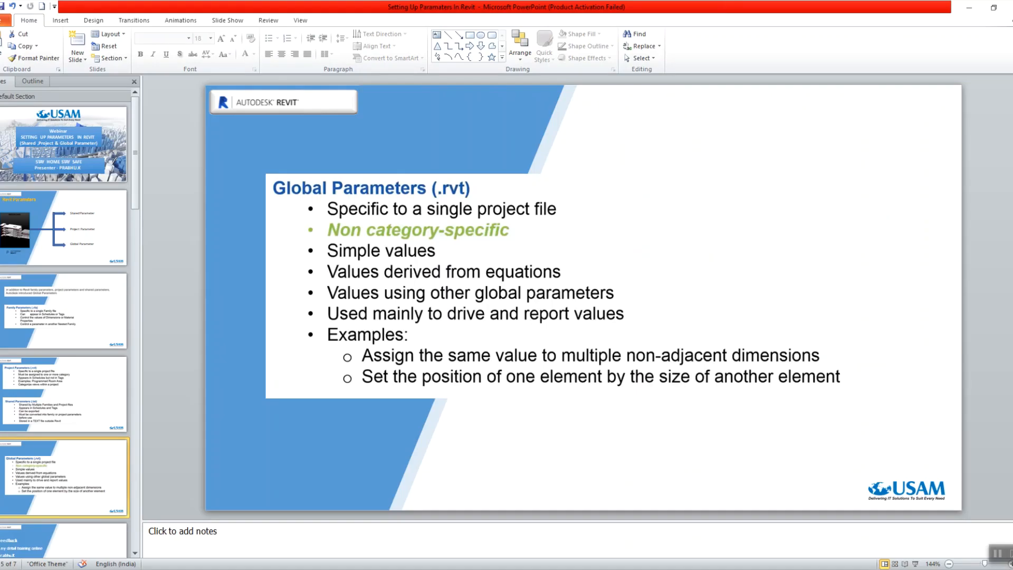
pyautogui.scroll(-1, 108, 508)
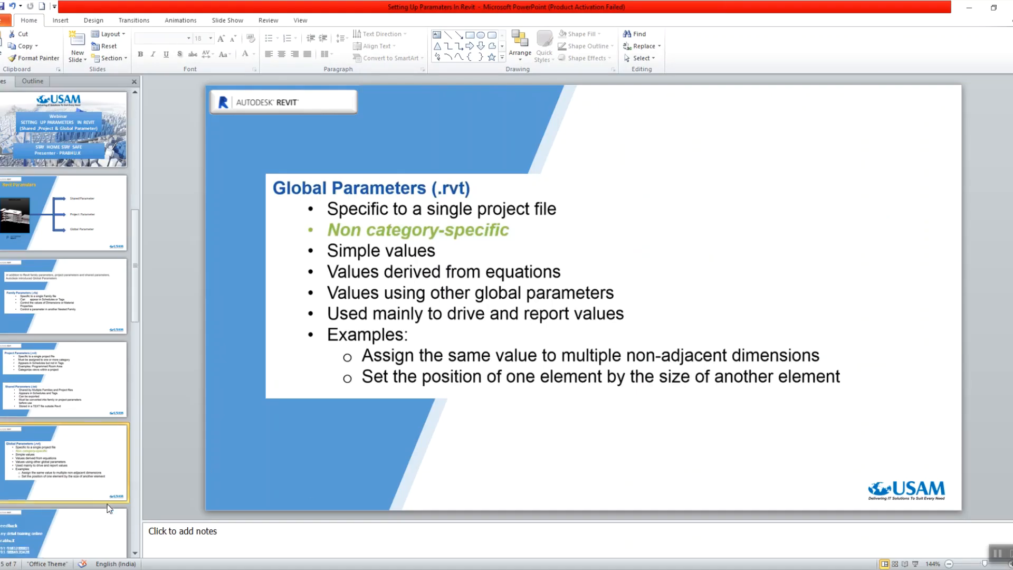
pyautogui.scroll(-5, 112, 507)
pyautogui.click(112, 496)
pyautogui.click(105, 340)
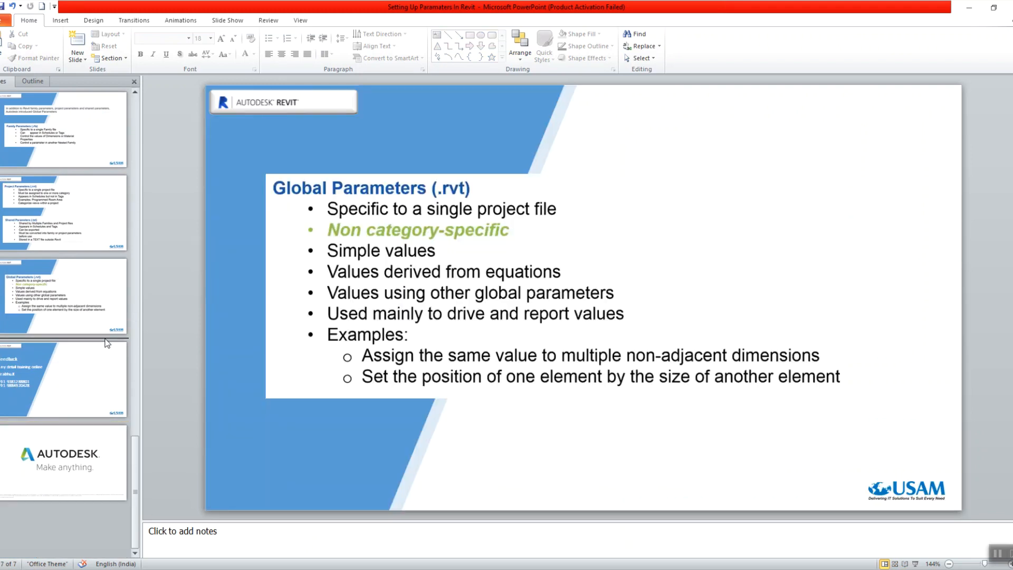
pyautogui.click(85, 378)
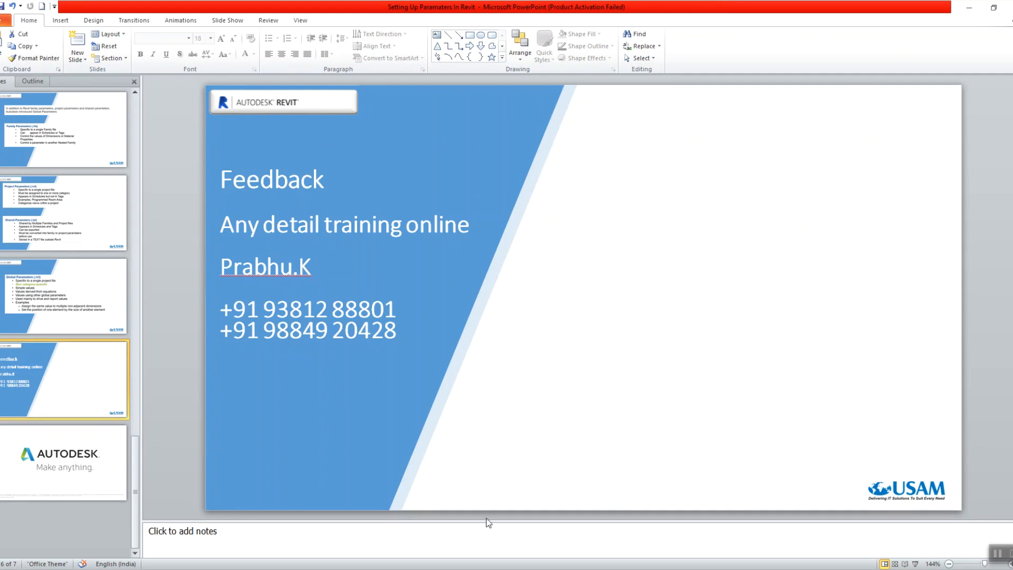
pyautogui.click(916, 564)
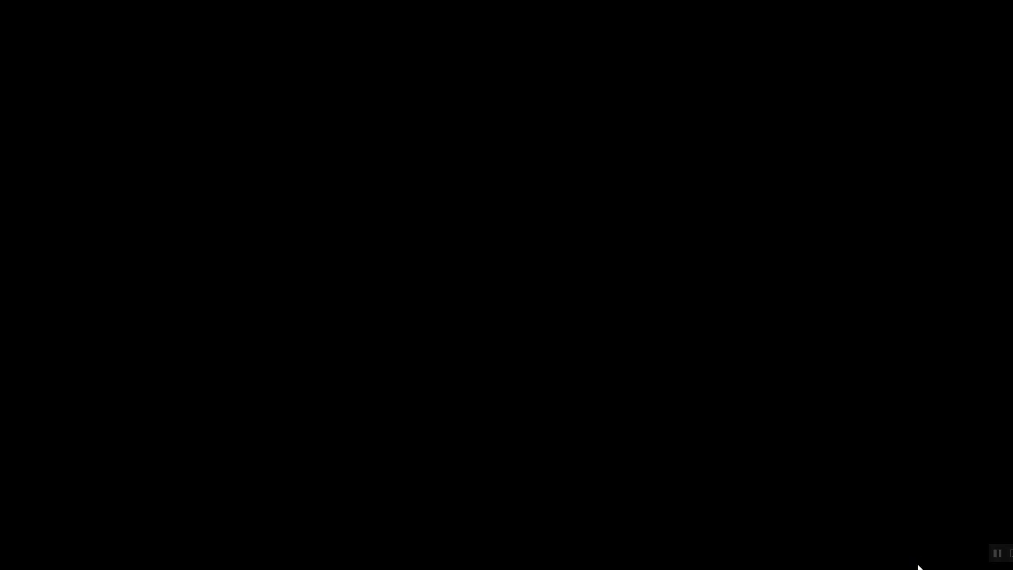